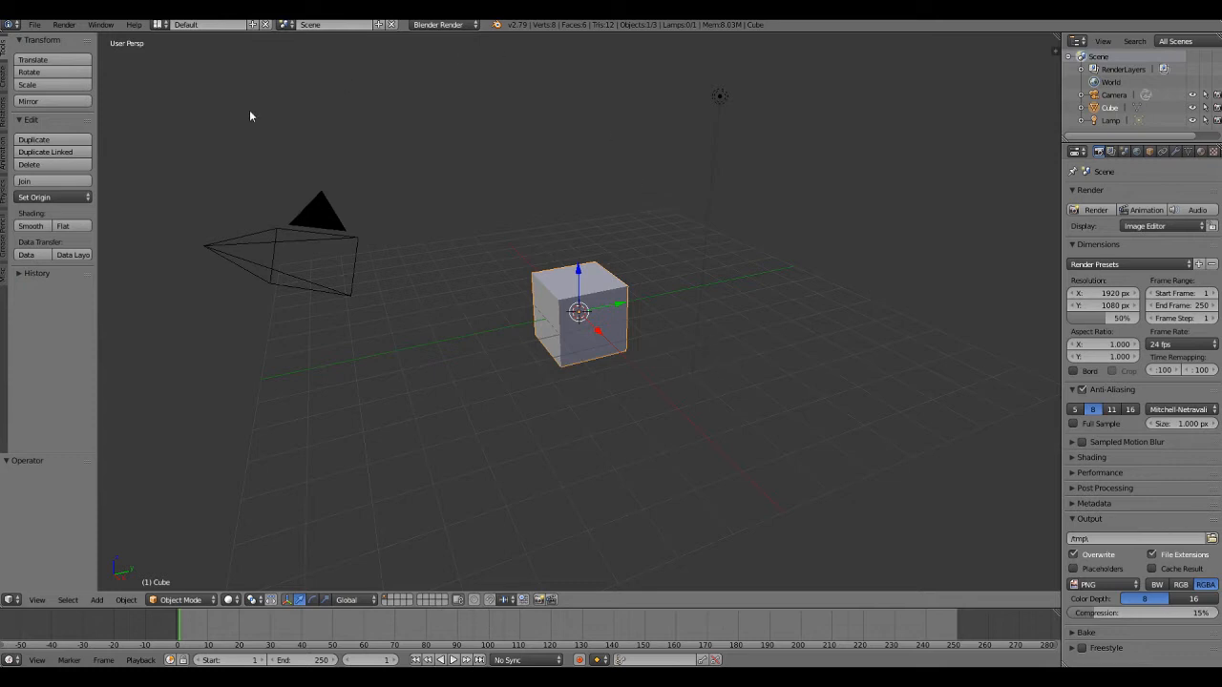
Open the recent file Claymore_Priscilla_Animation_Test.blend.
left_click(34, 24)
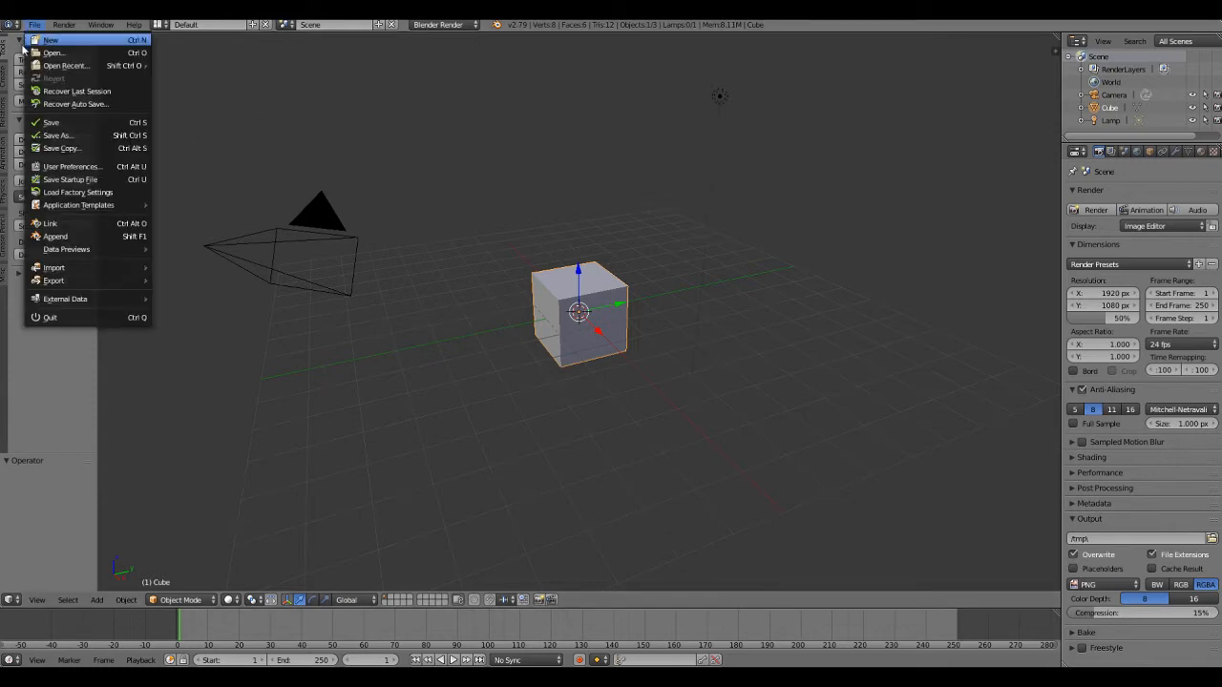
left_click(20, 49)
left_click(29, 27)
mouse_move(59, 67)
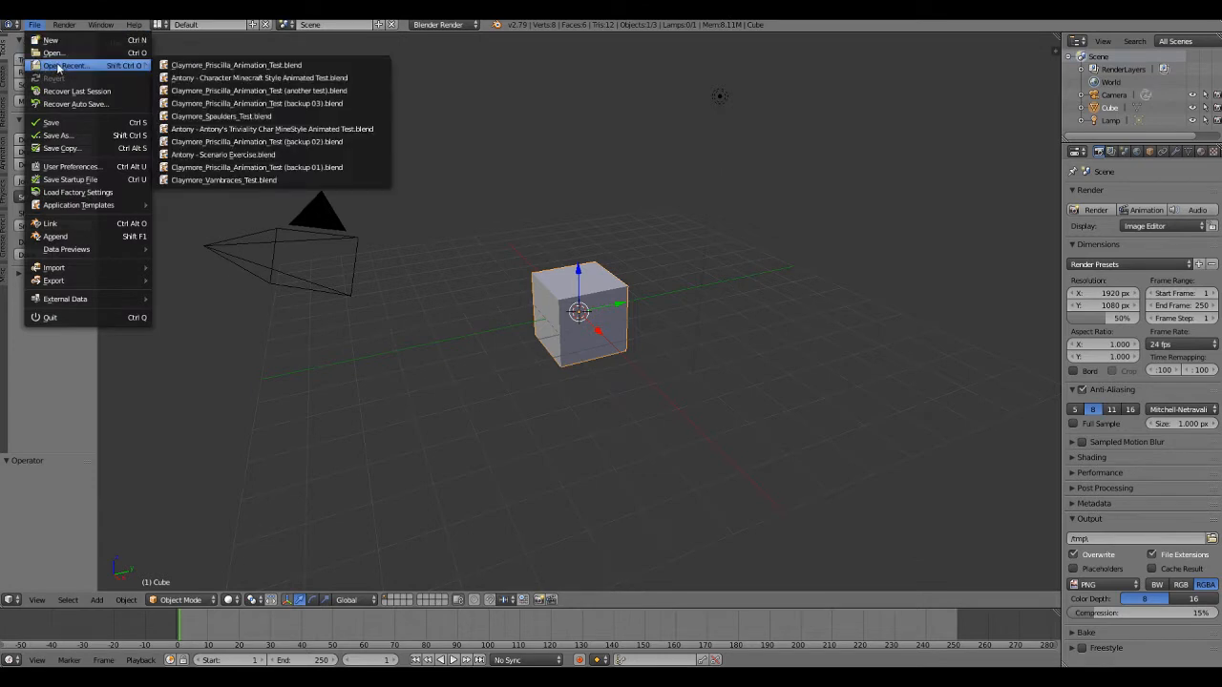
left_click(201, 64)
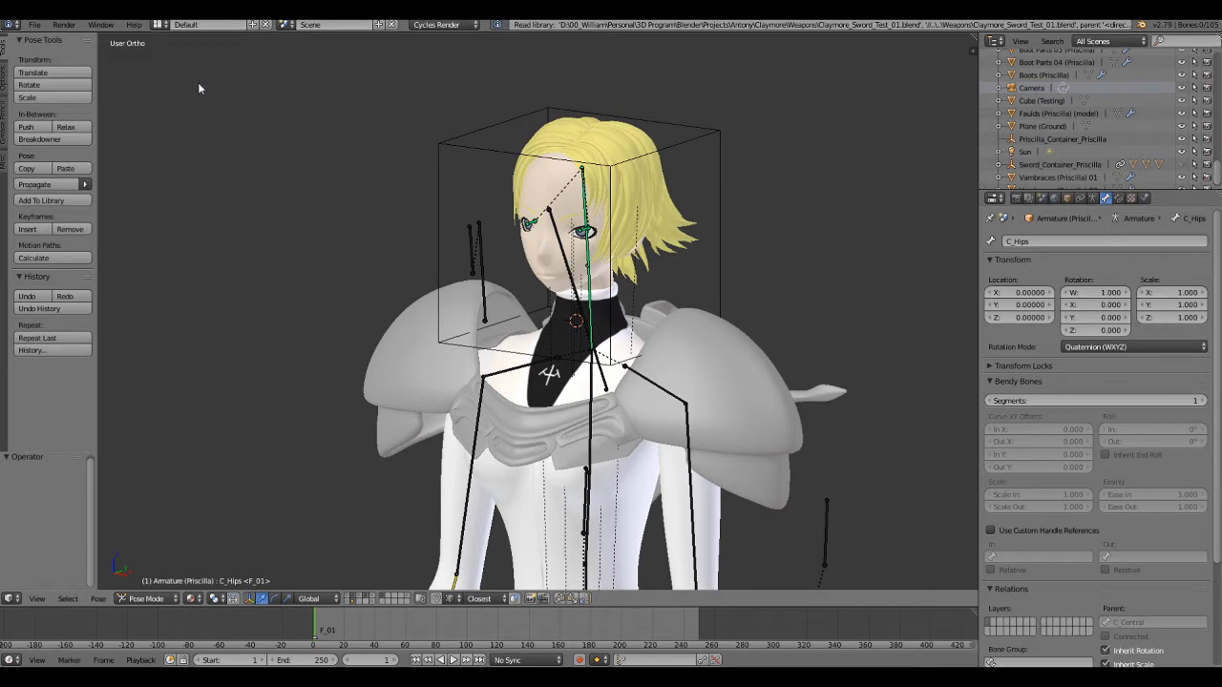
Examine the rigged character from the front and at an angle, from the head down to the legs.
middle_click_drag(254, 273, 242, 219, "shift")
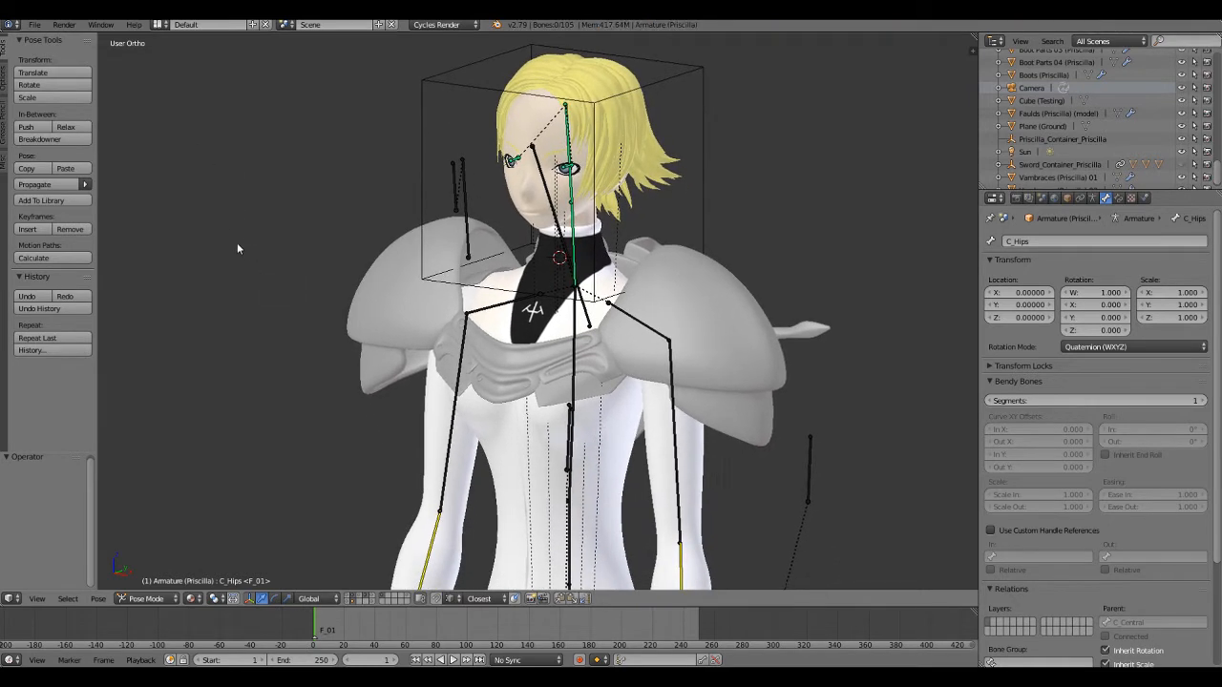
middle_click_drag(255, 325, 270, 315)
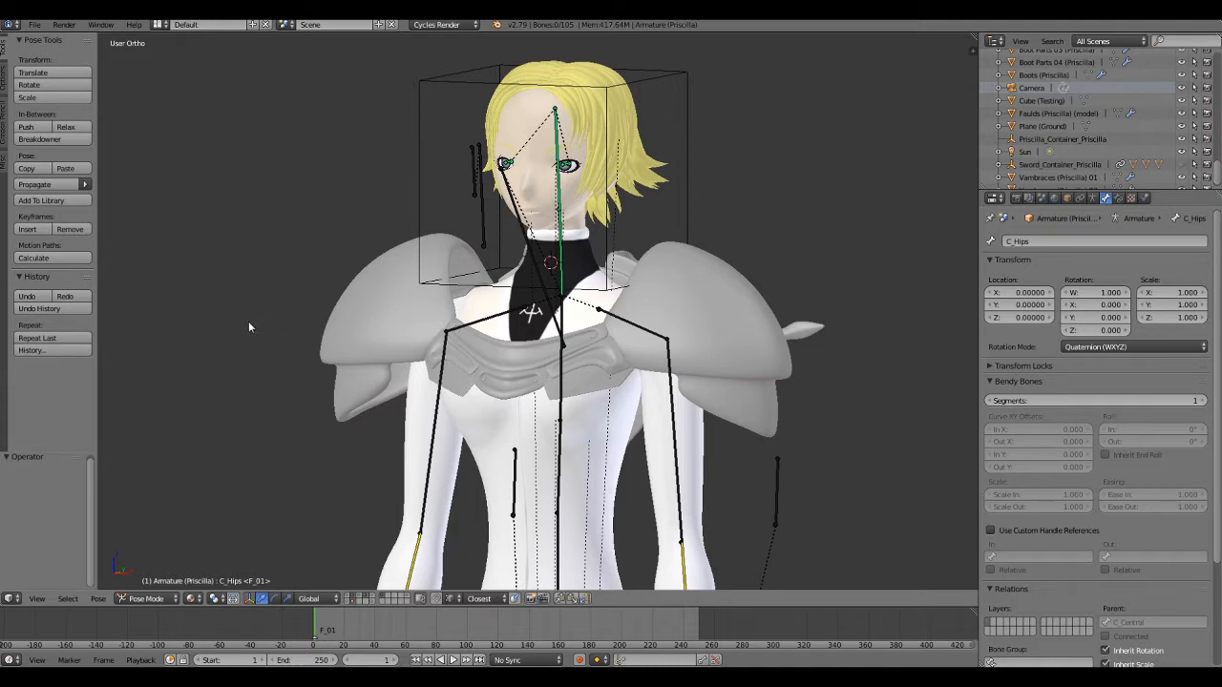
middle_click_drag(242, 330, 274, 323)
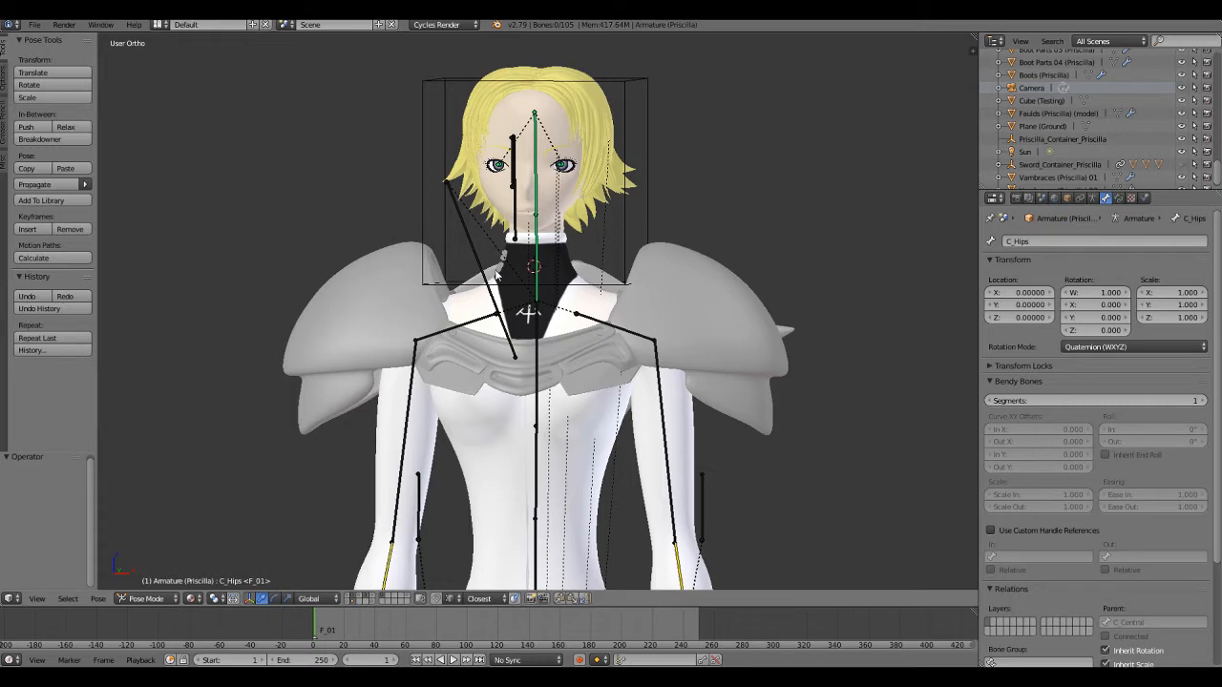
scroll(439, 272, "down", 2)
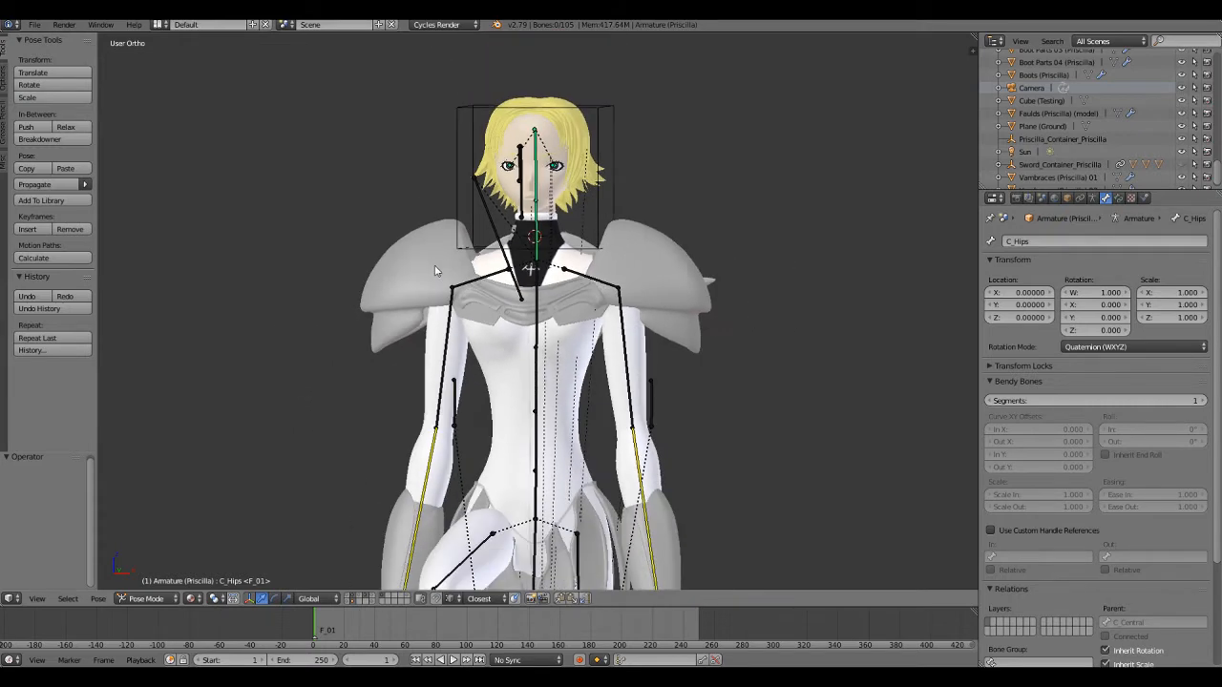
scroll(435, 270, "down", 1)
middle_click_drag(399, 314, 429, 232, "shift")
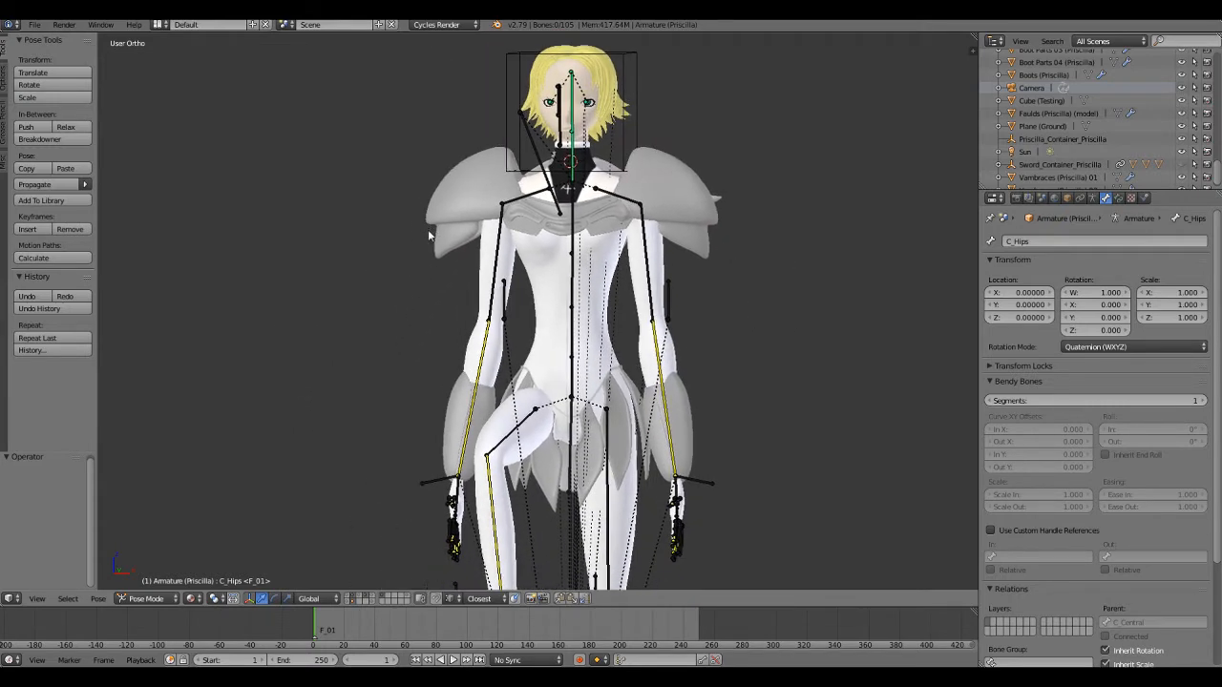
middle_click_drag(461, 283, 434, 306)
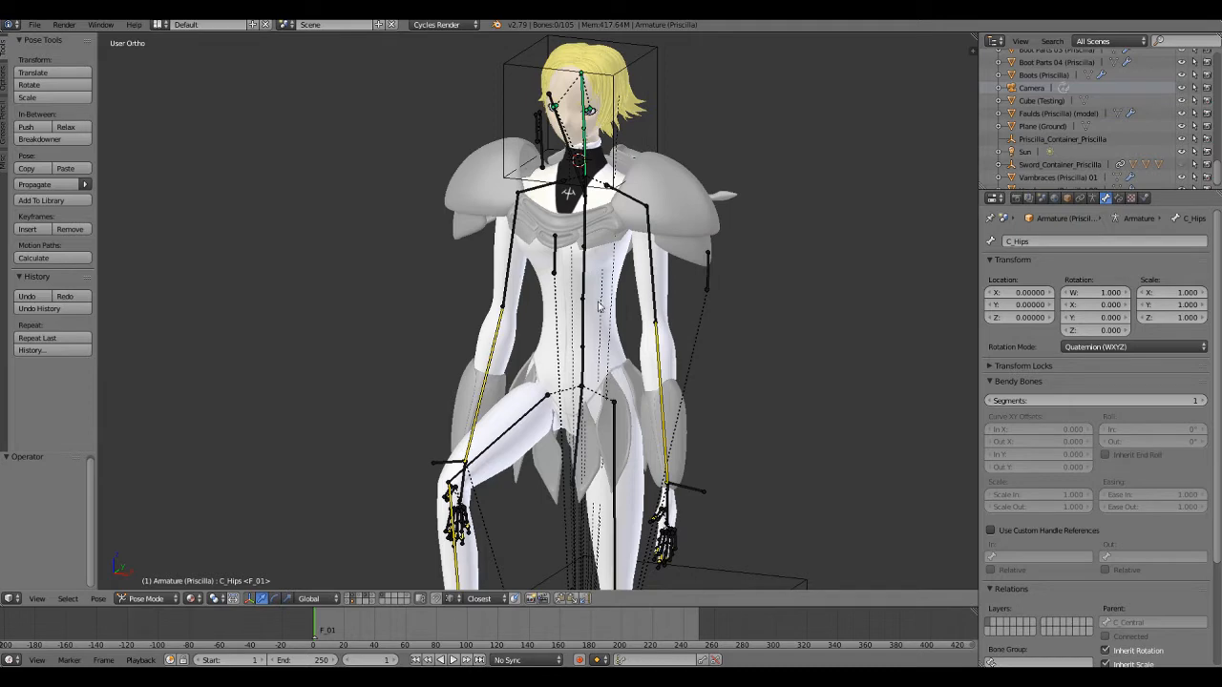
mouse_move(570, 324)
middle_mouse_down()
mouse_move(600, 311)
mouse_move(578, 325)
middle_mouse_up()
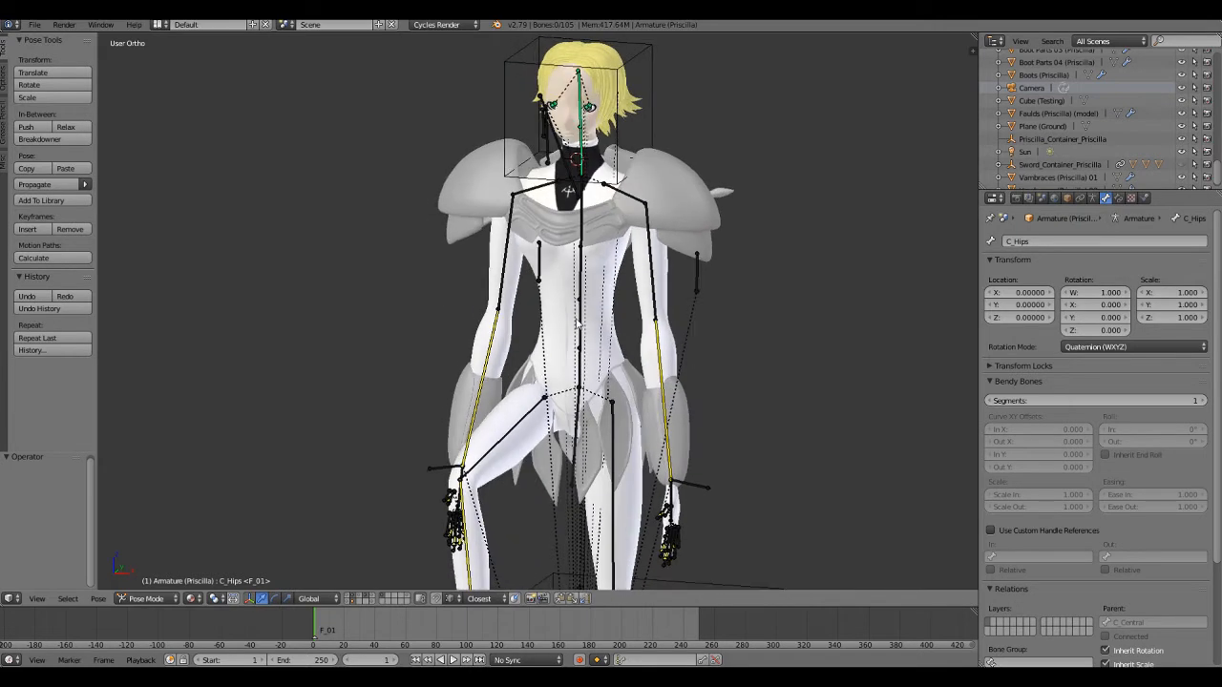
Inspect the armature's bones up close around the chest, shoulders, arms and hips.
scroll(609, 188, "up", 2)
scroll(643, 136, "up", 1)
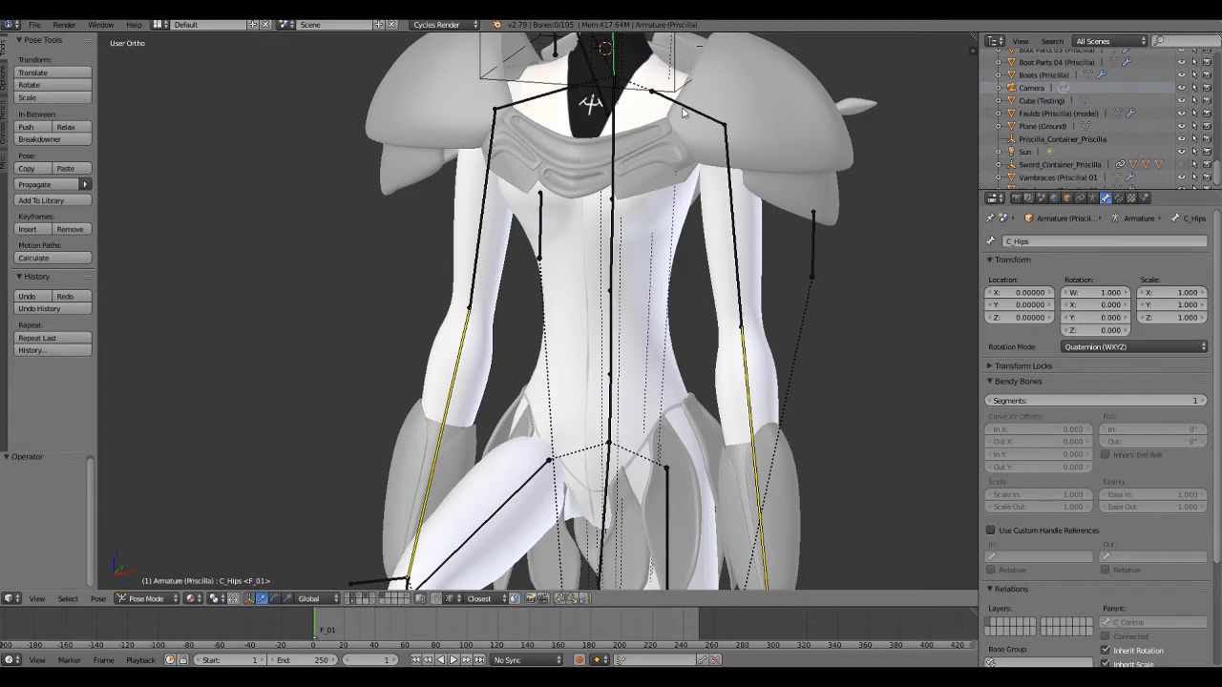
middle_click_drag(641, 95, 597, 256, "shift")
scroll(597, 254, "up", 4)
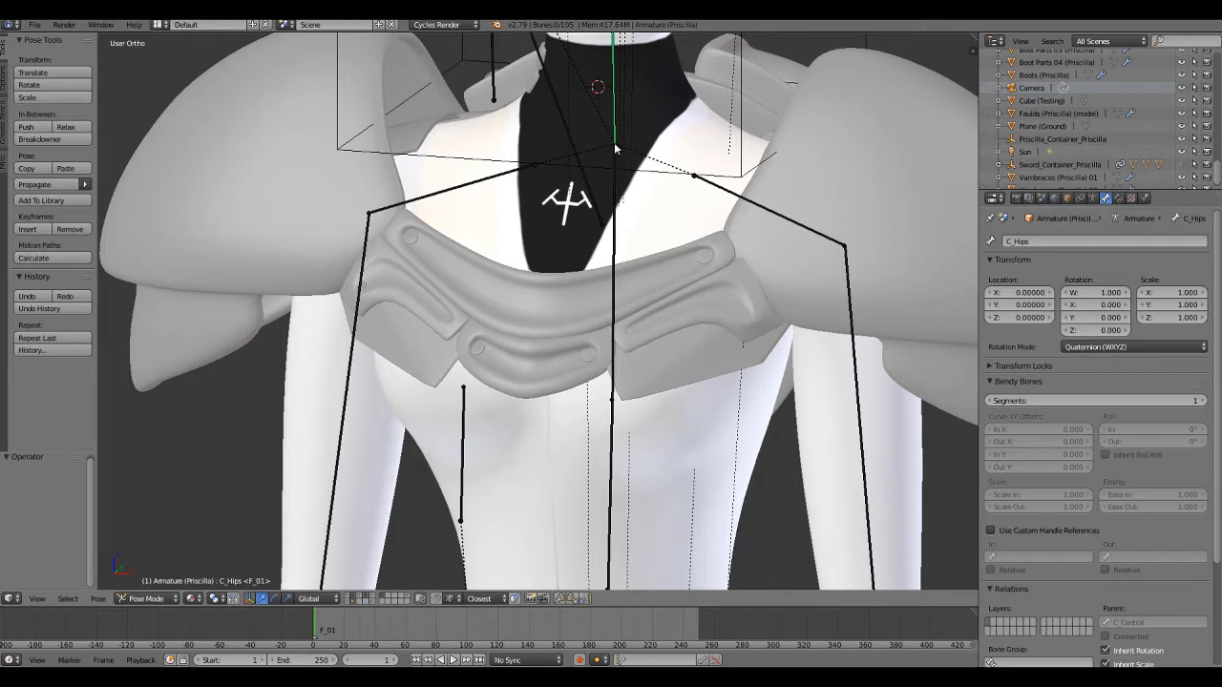
scroll(615, 148, "down", 2)
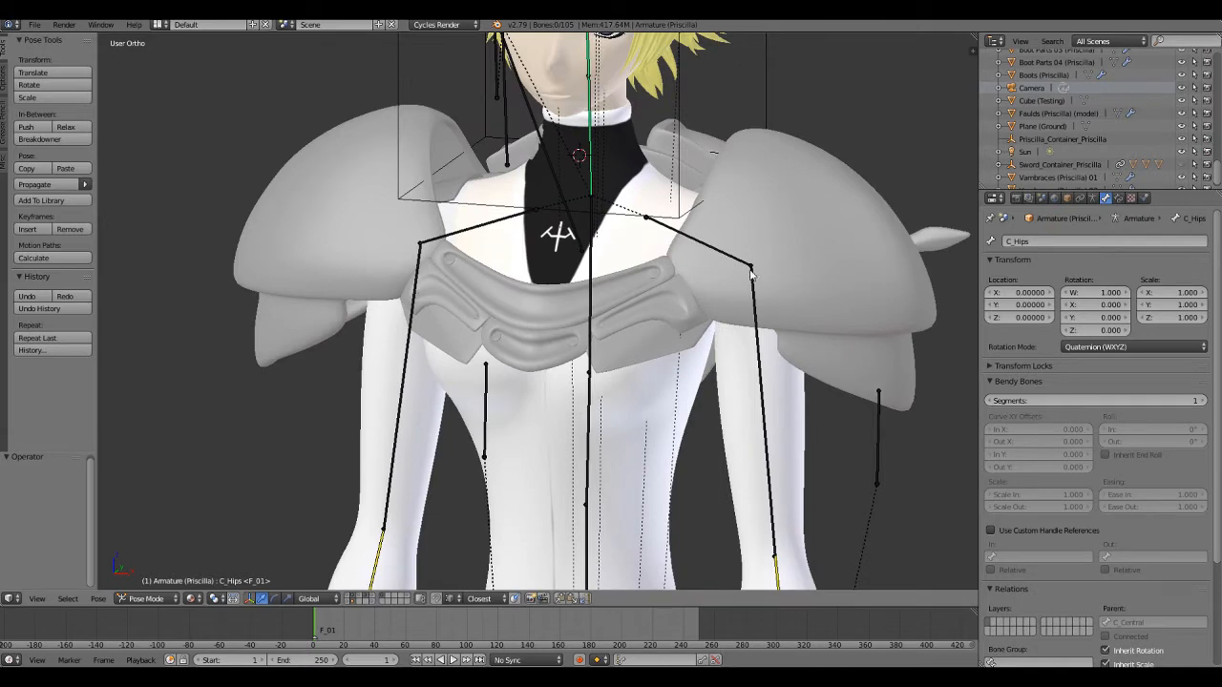
middle_click_drag(623, 565, 646, 304, "shift")
scroll(621, 417, "down", 2)
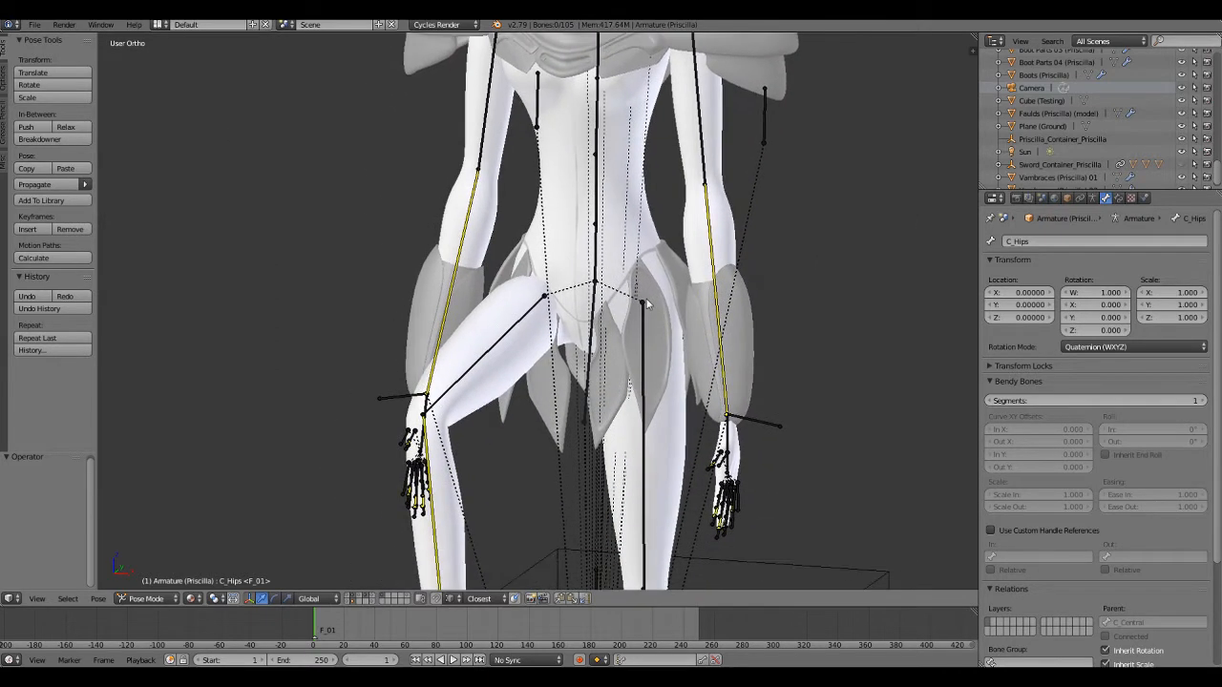
scroll(646, 303, "up", 1)
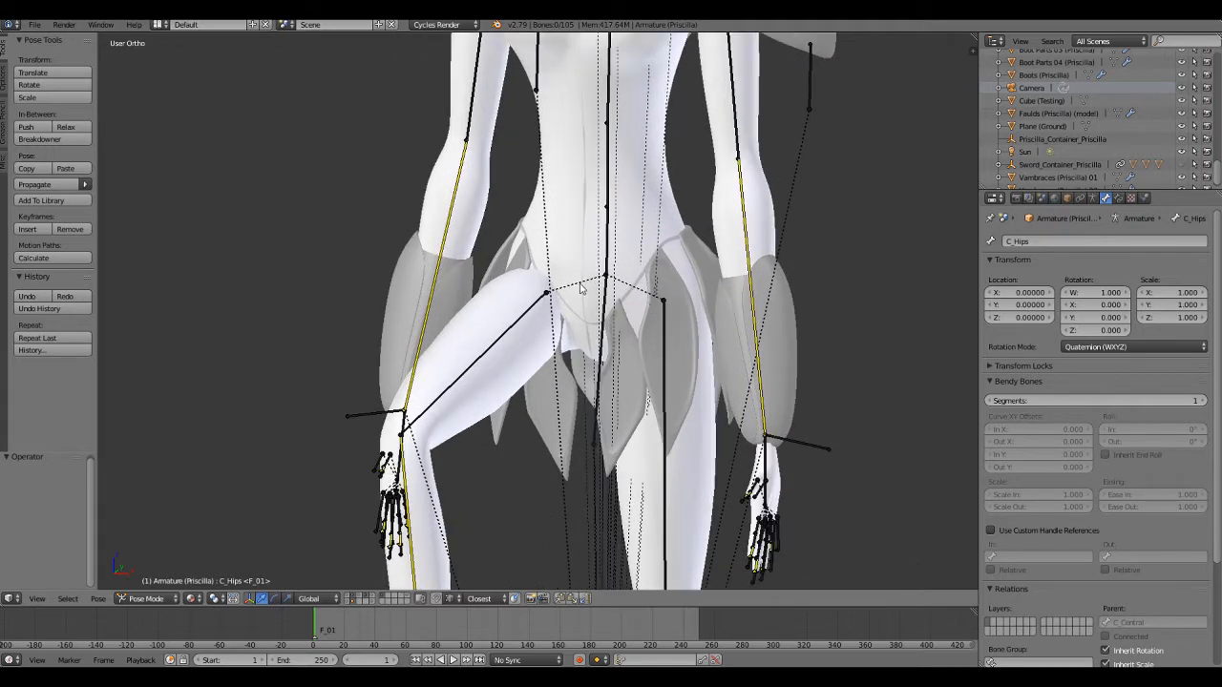
Identify the C_Hips control bone and the B_Body 04 spine bone by selecting each, and clear the selection.
right_click(604, 307)
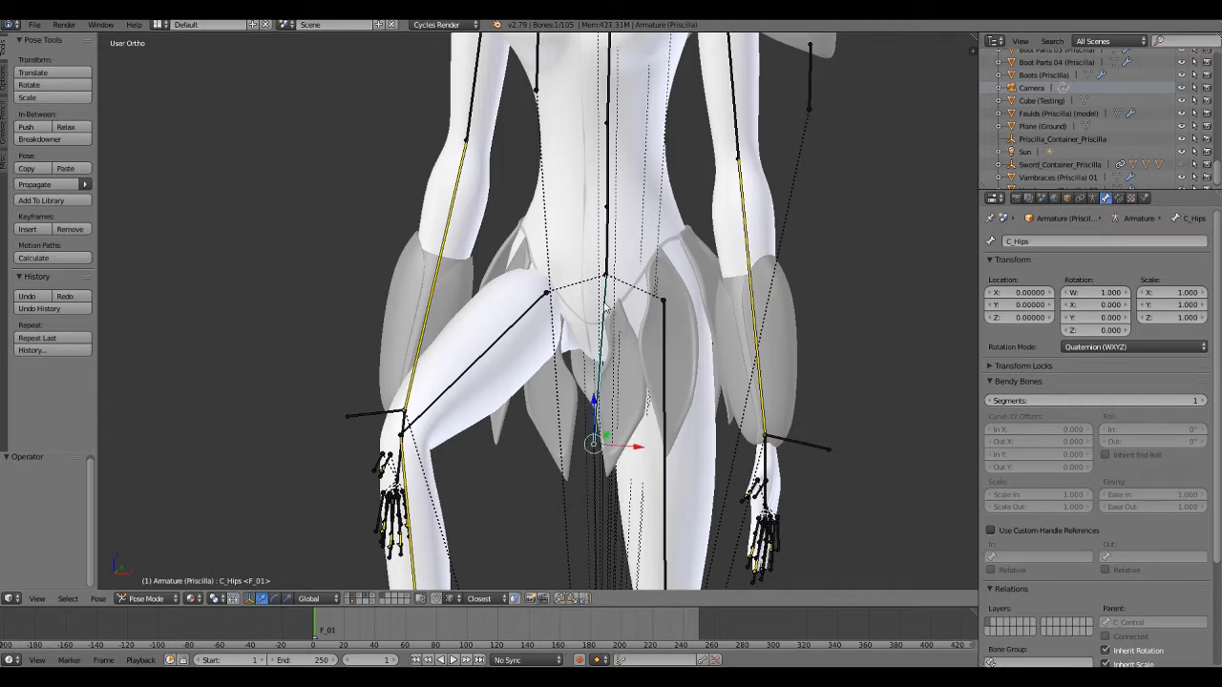
scroll(602, 333, "down", 3)
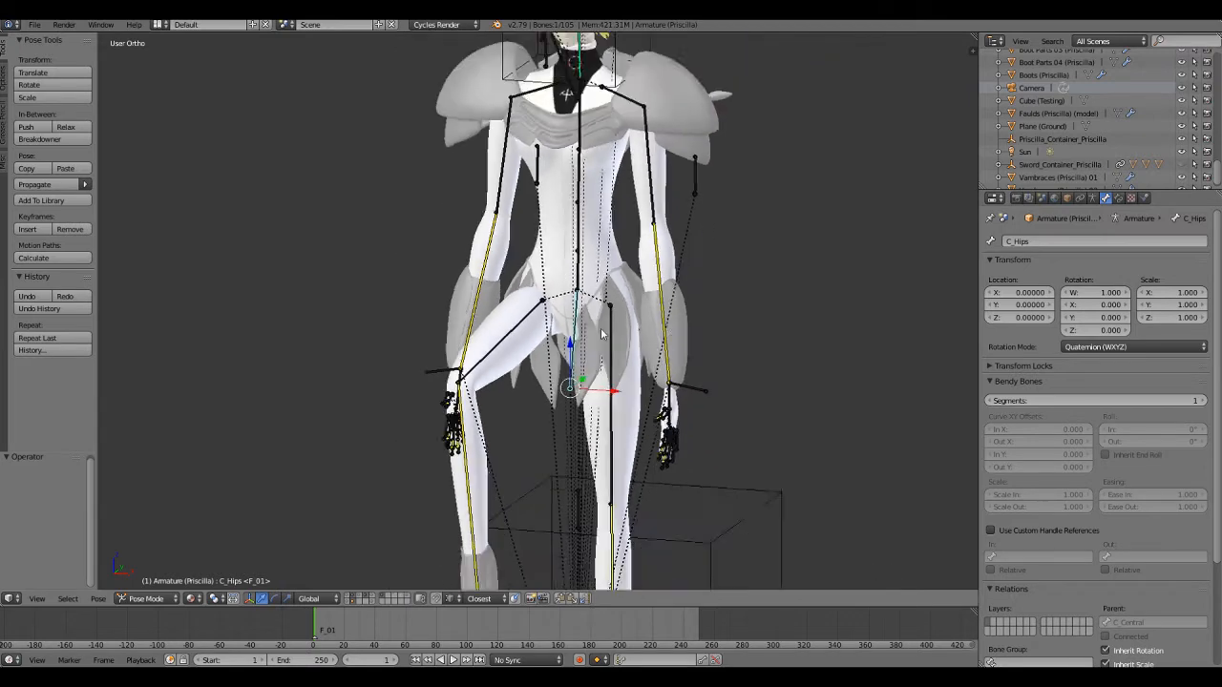
scroll(601, 333, "down", 1)
scroll(604, 291, "up", 5)
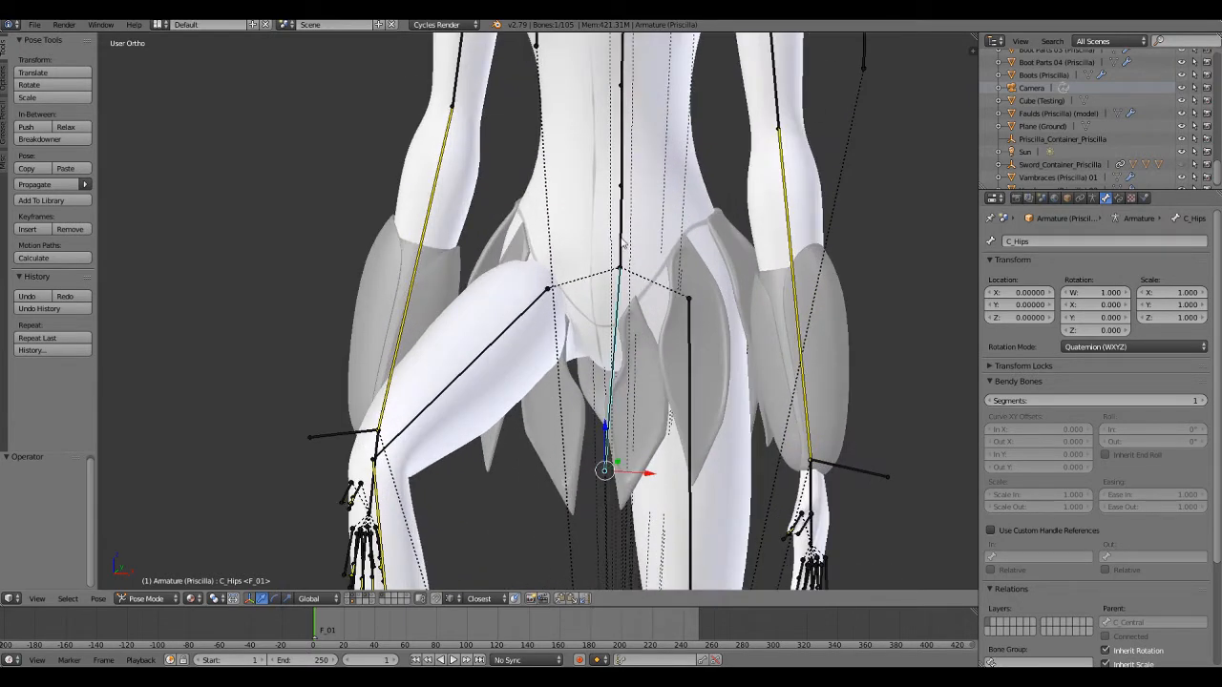
right_click(622, 241)
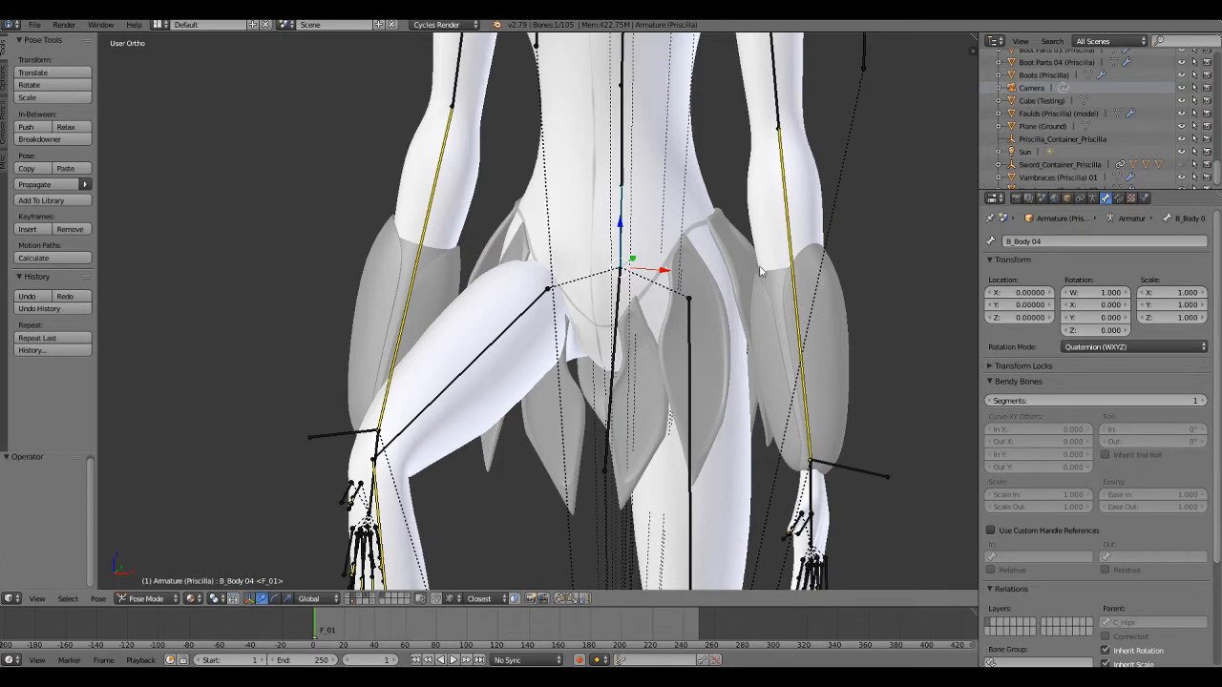
scroll(761, 266, "down", 2)
key("a")
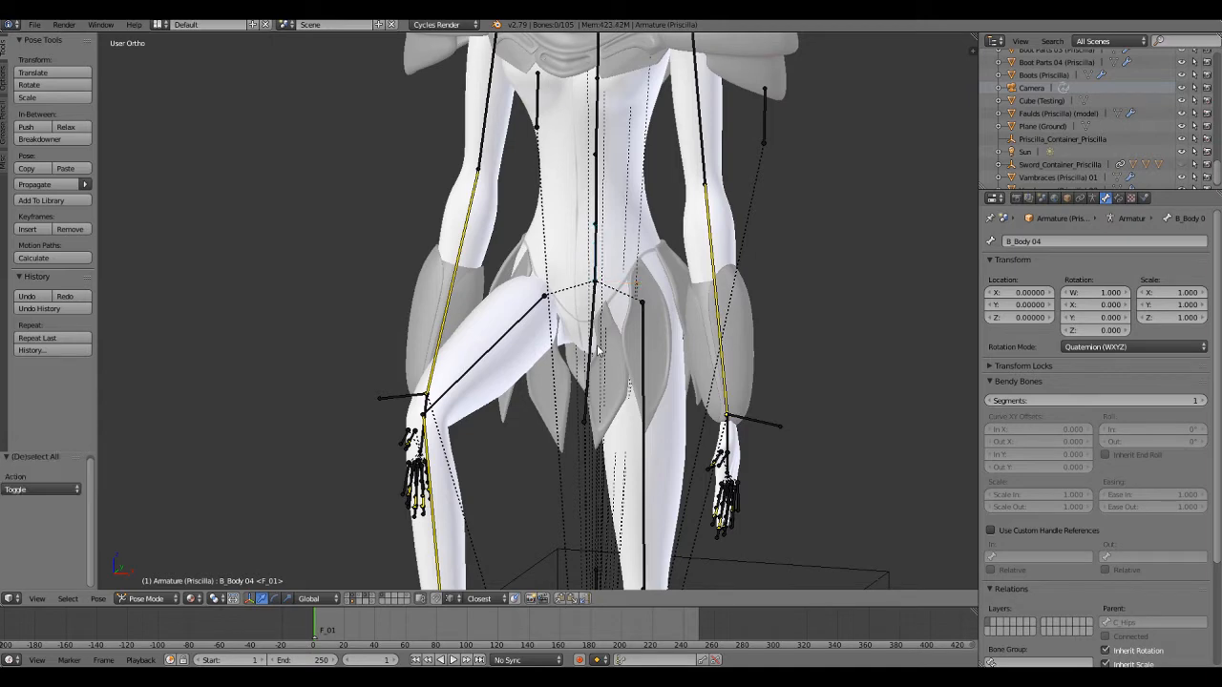
Try moving the C_Hips control bone upward along the global Z axis to test how the body follows.
right_click(592, 341)
scroll(590, 340, "down", 3)
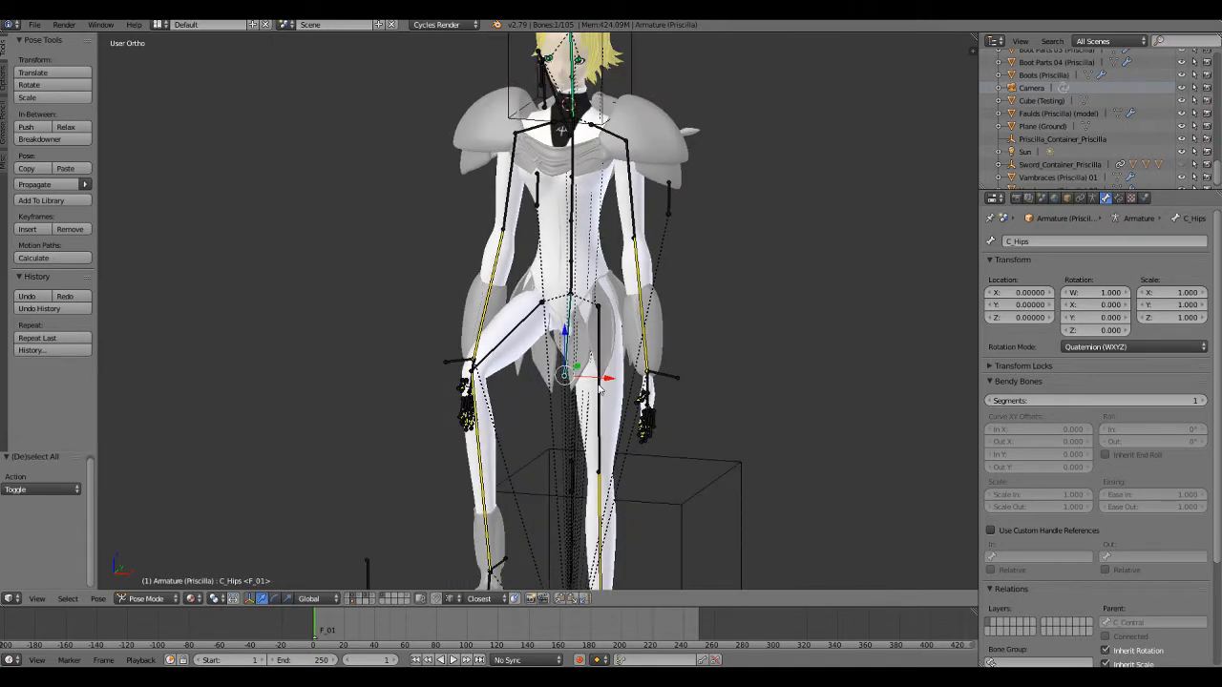
middle_click_drag(647, 434, 649, 385, "shift")
scroll(649, 385, "up", 3)
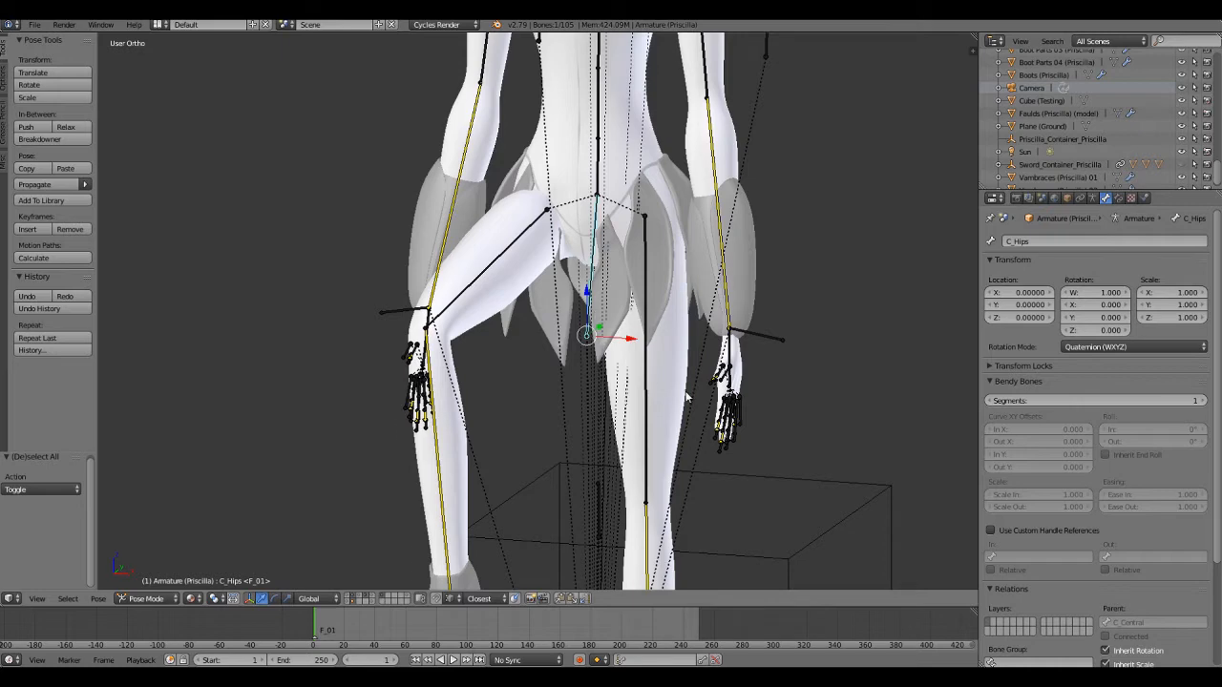
middle_click_drag(682, 392, 670, 398)
scroll(670, 399, "down", 2)
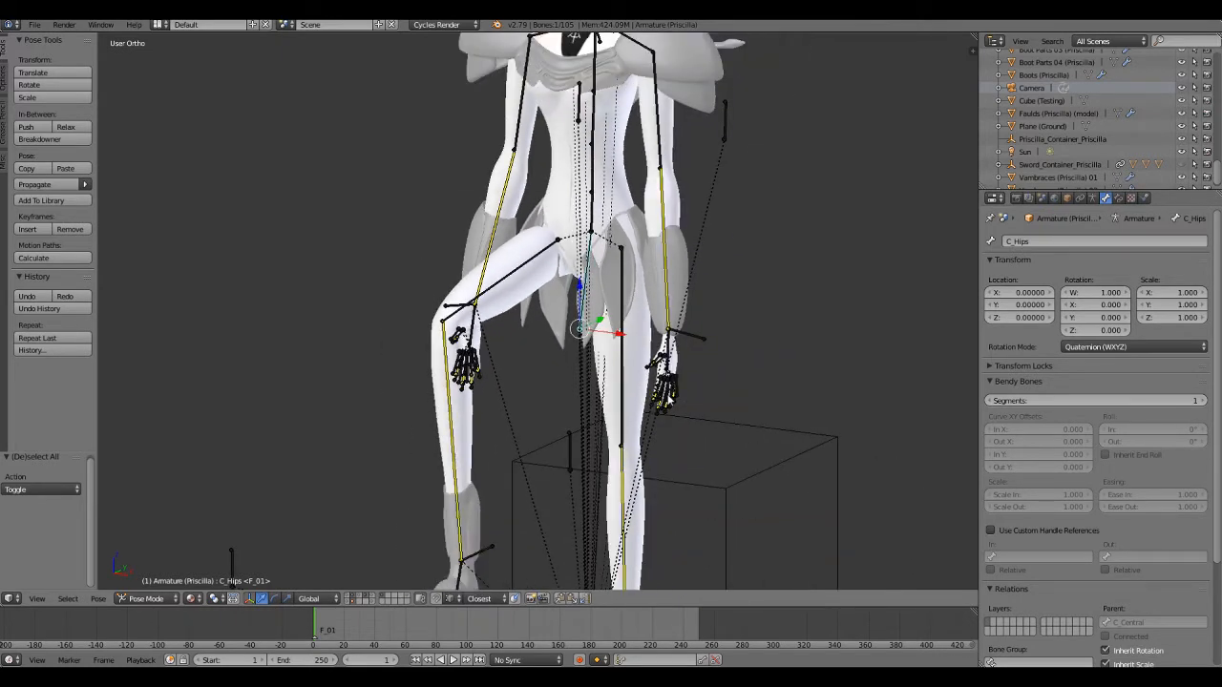
key("g")
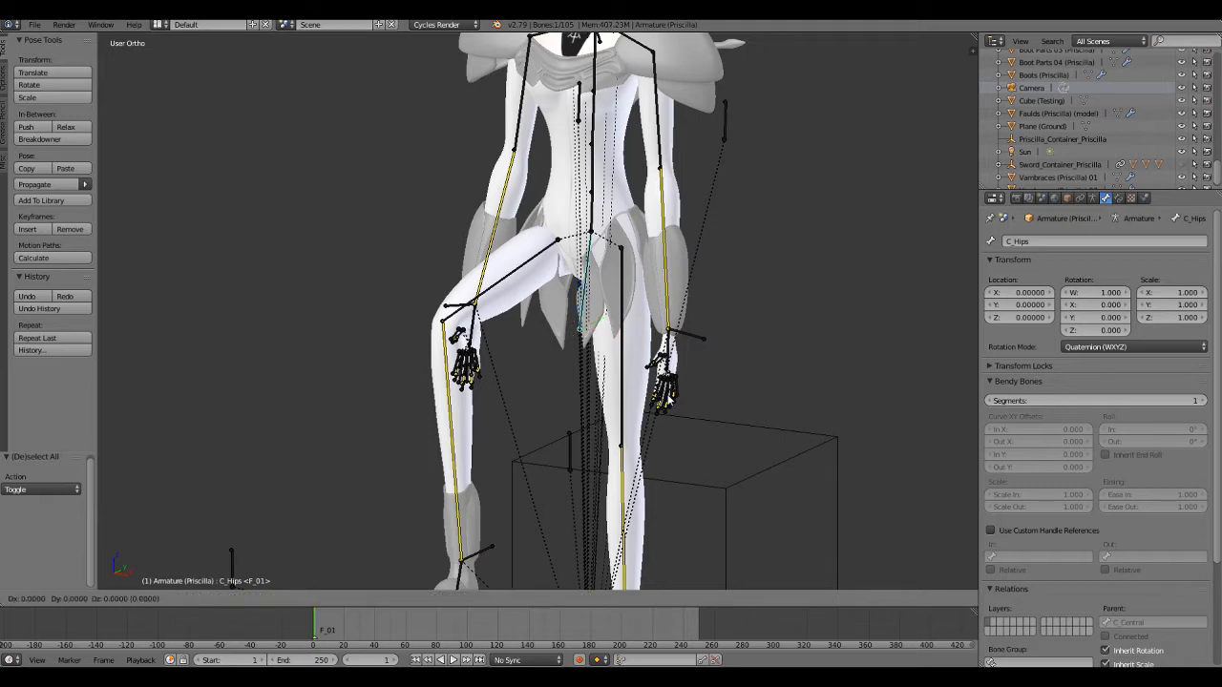
key("z")
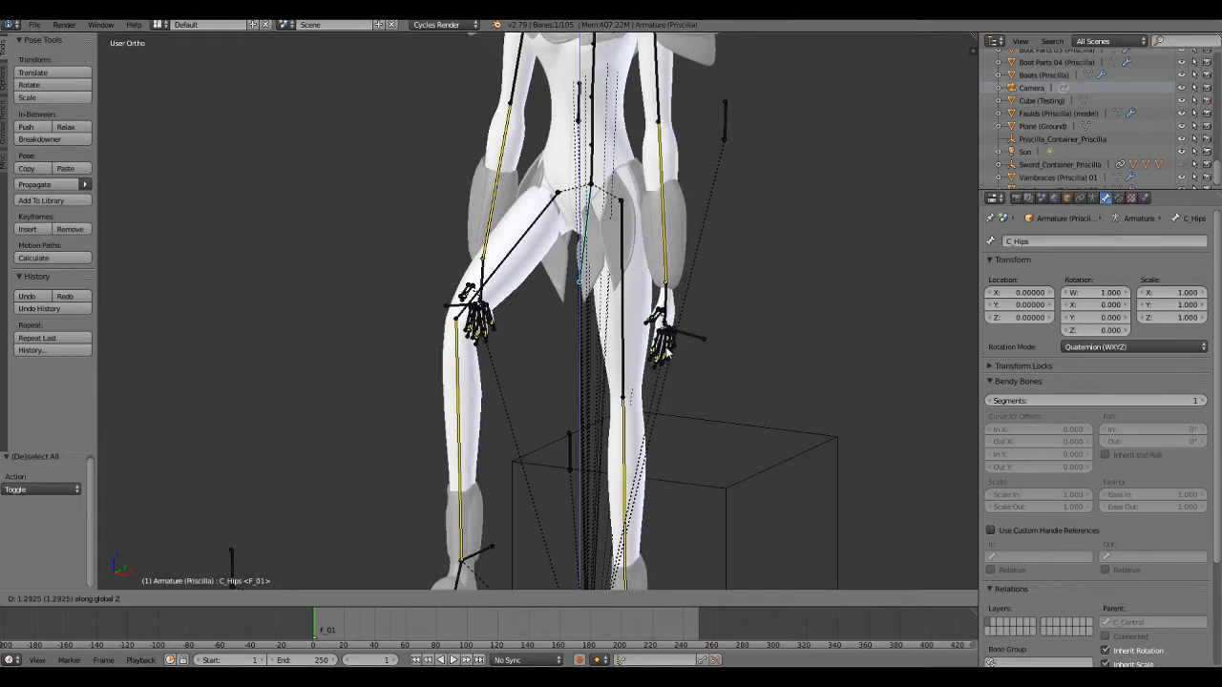
left_click(665, 355)
Select the right eye bone B_Eye_R on the character's face and display its bone constraints.
scroll(665, 356, "down", 1)
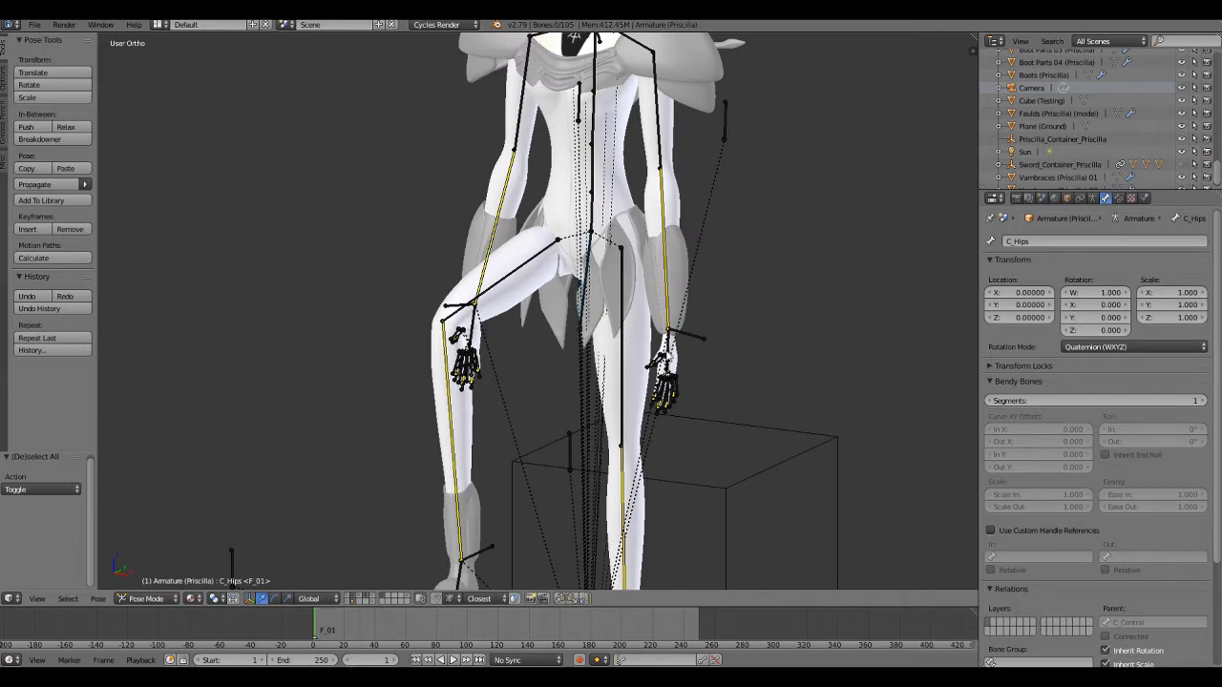
scroll(666, 355, "down", 1)
middle_click_drag(535, 265, 536, 385, "shift")
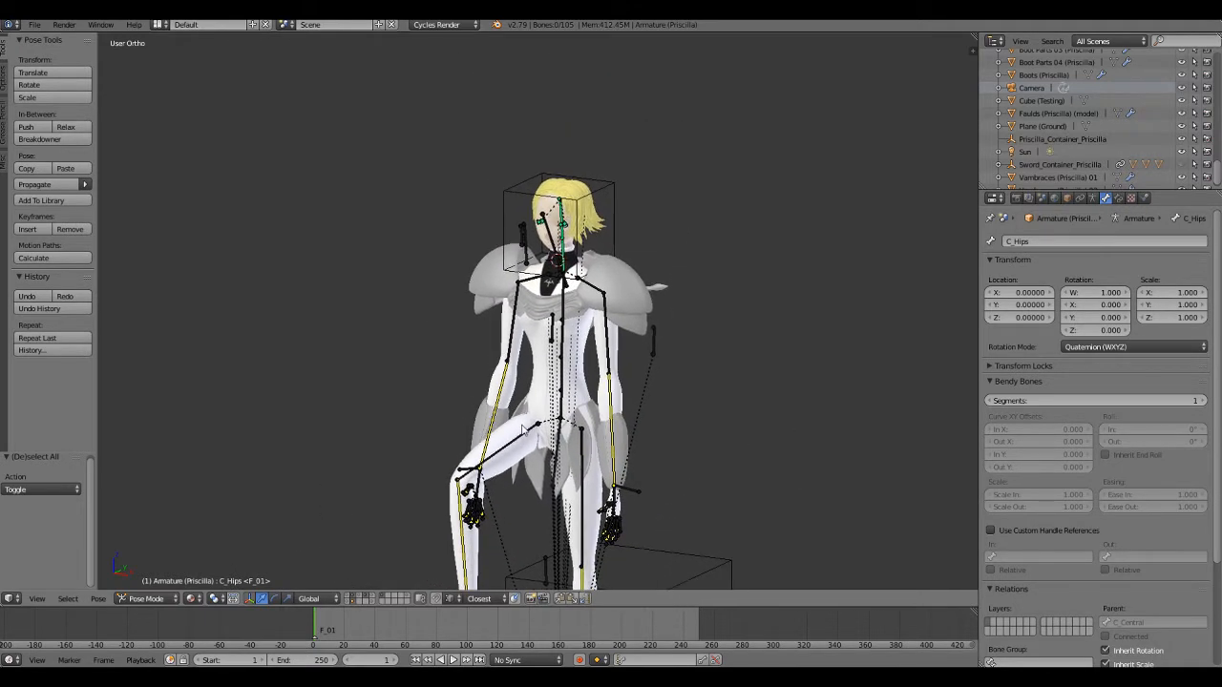
scroll(522, 431, "up", 3)
scroll(522, 432, "up", 2)
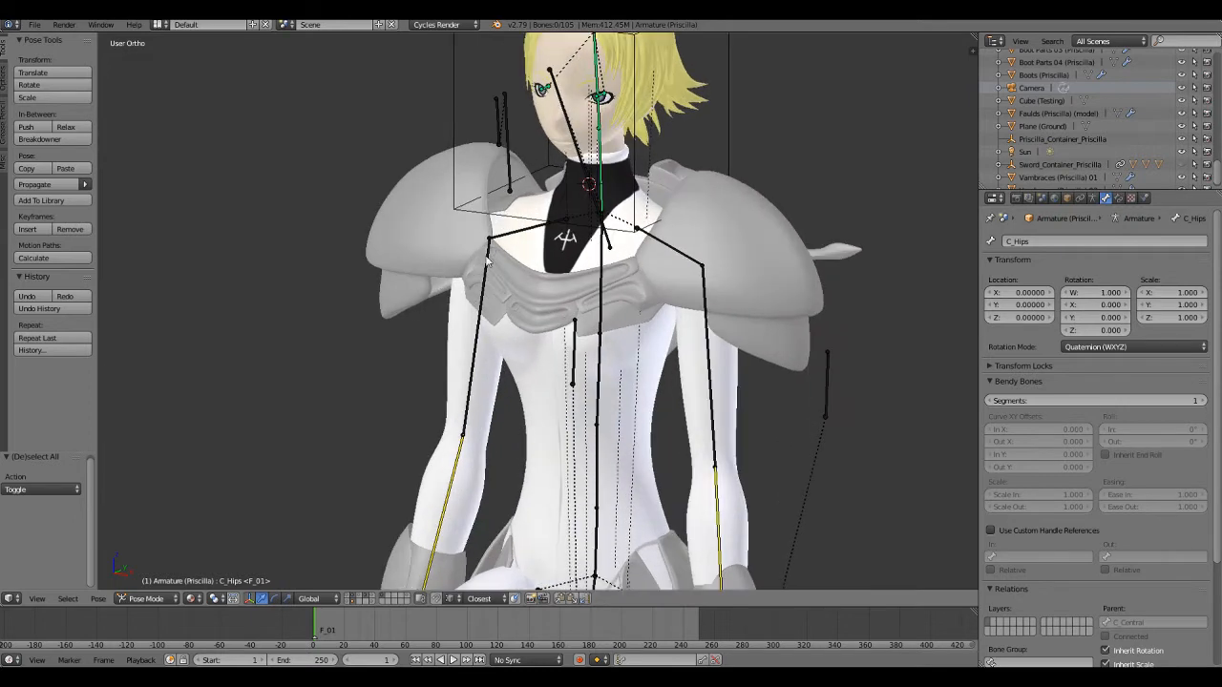
middle_click_drag(489, 264, 482, 399, "shift")
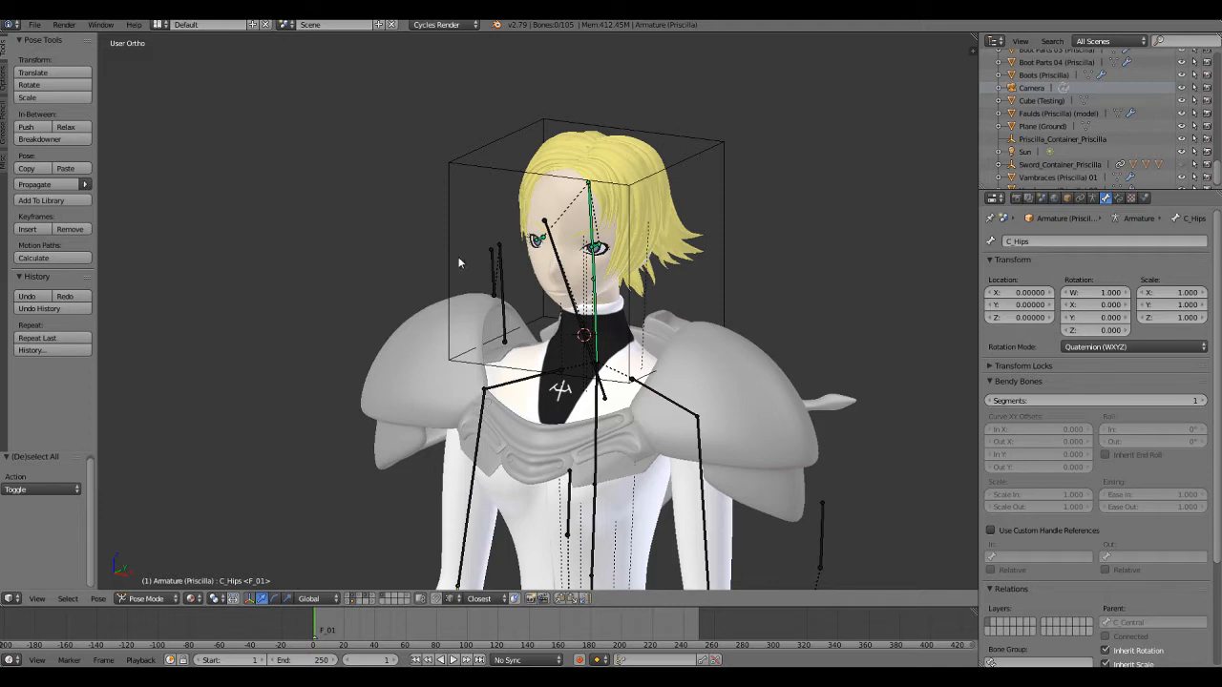
scroll(546, 288, "up", 3)
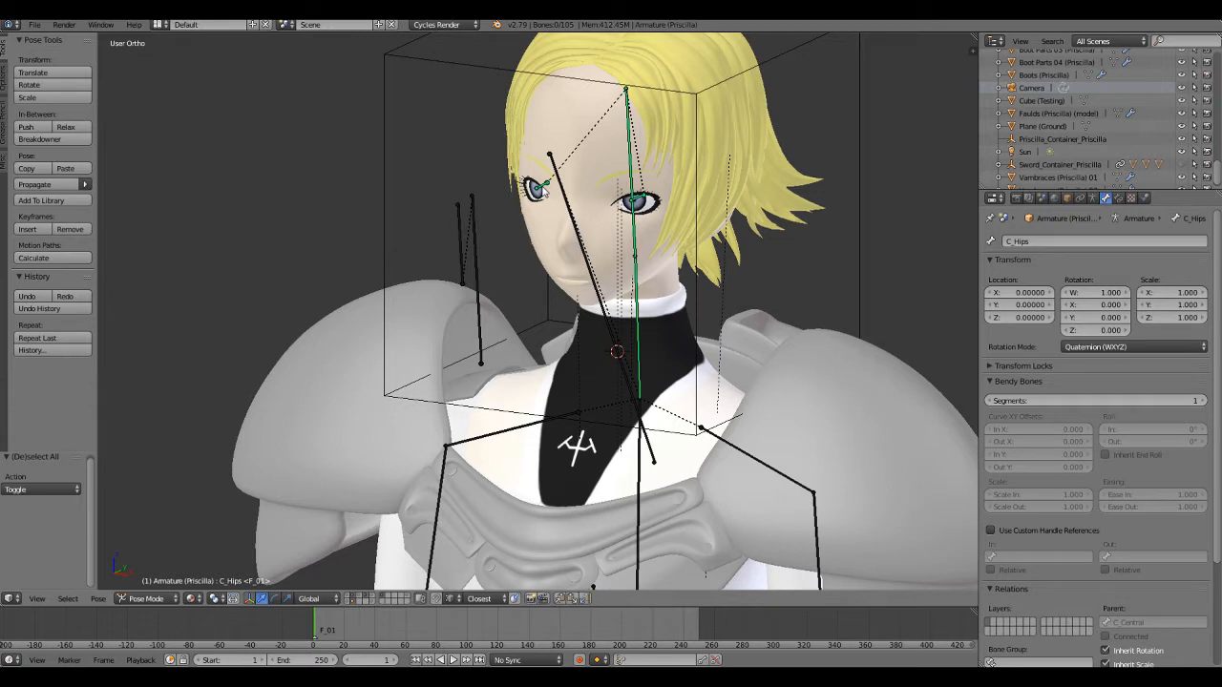
right_click(542, 189)
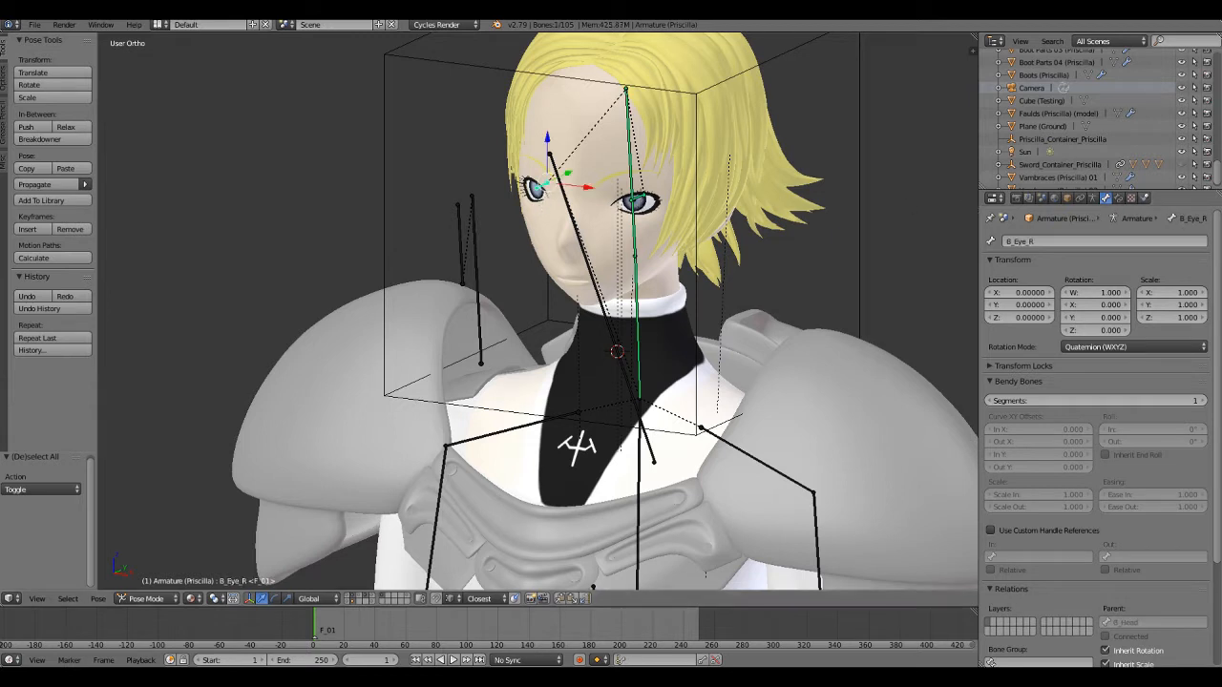
left_click(1120, 198)
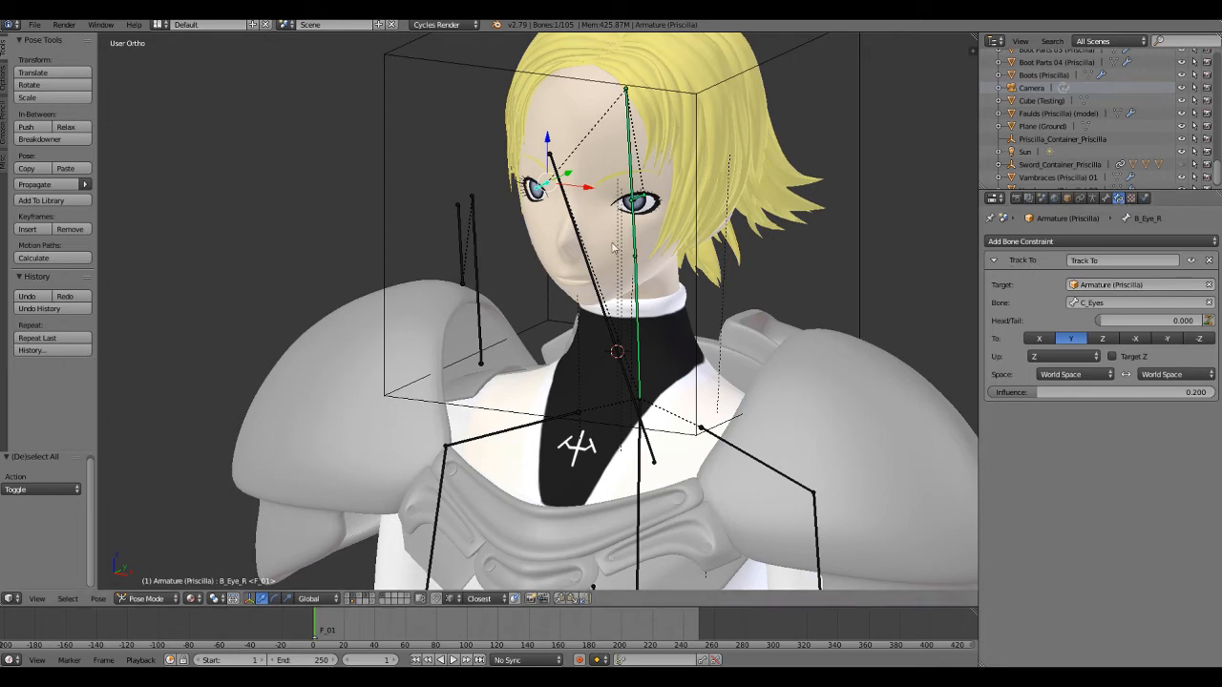
Select the C_Eyes control bone in front of the face and display its bone properties.
scroll(642, 203, "up", 3)
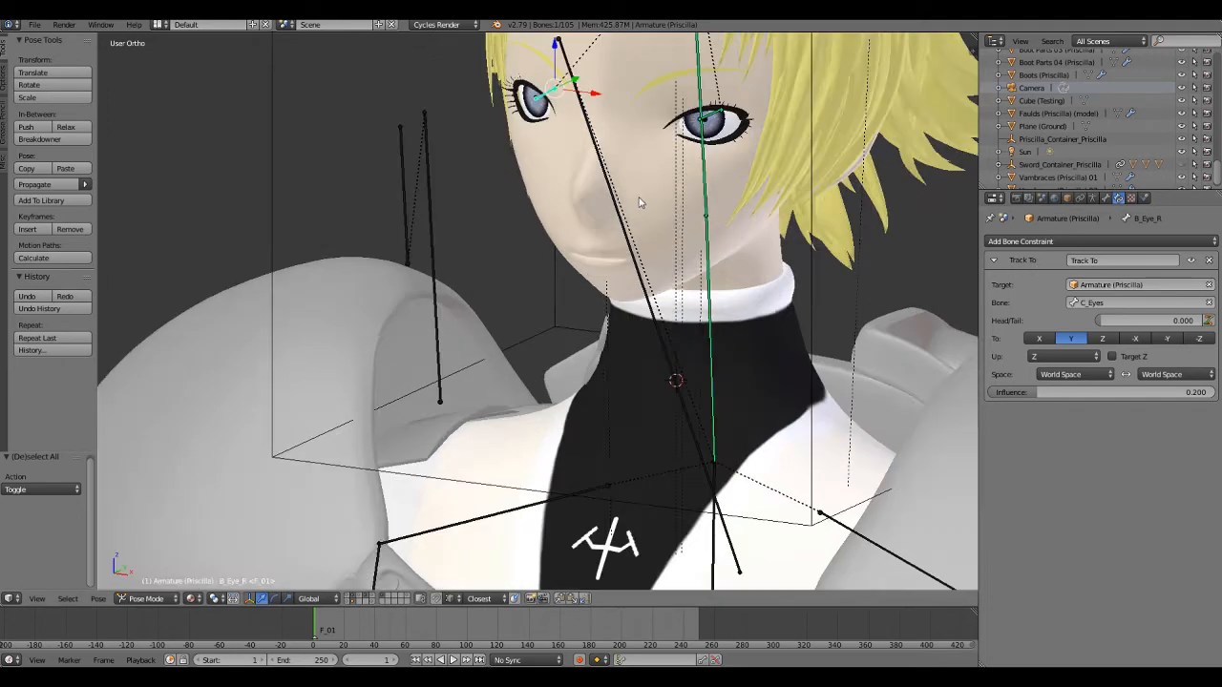
scroll(492, 196, "down", 3)
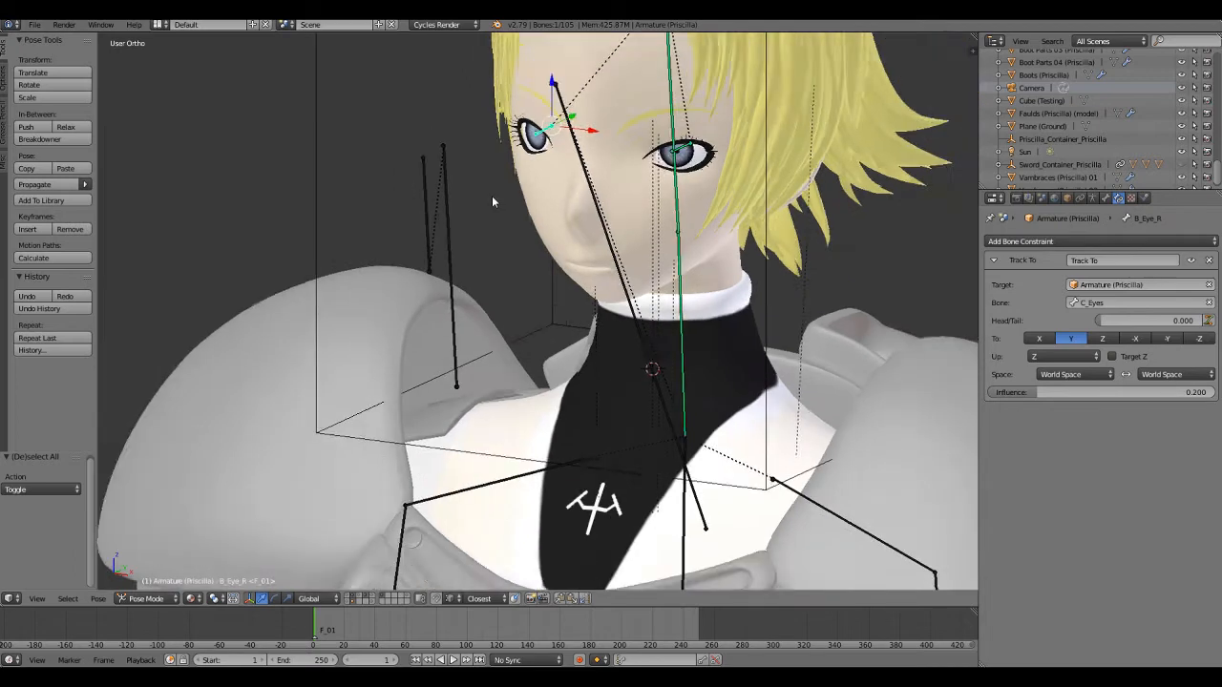
right_click(462, 233)
scroll(459, 230, "down", 2)
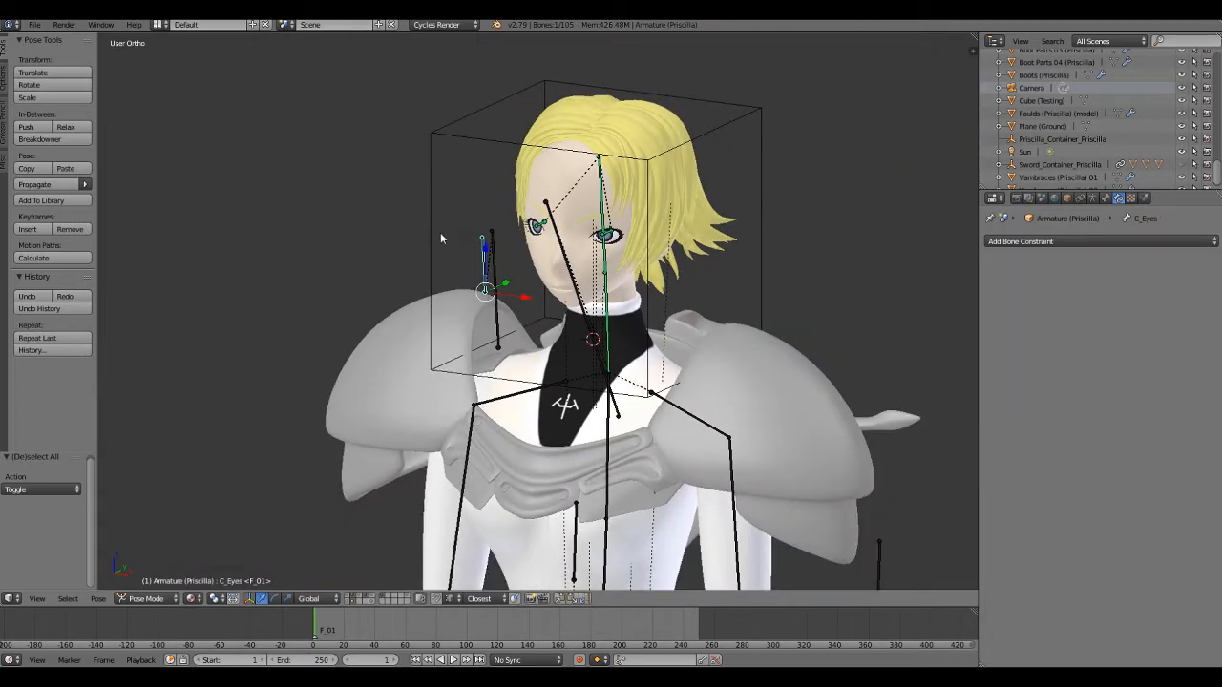
left_click(1106, 198)
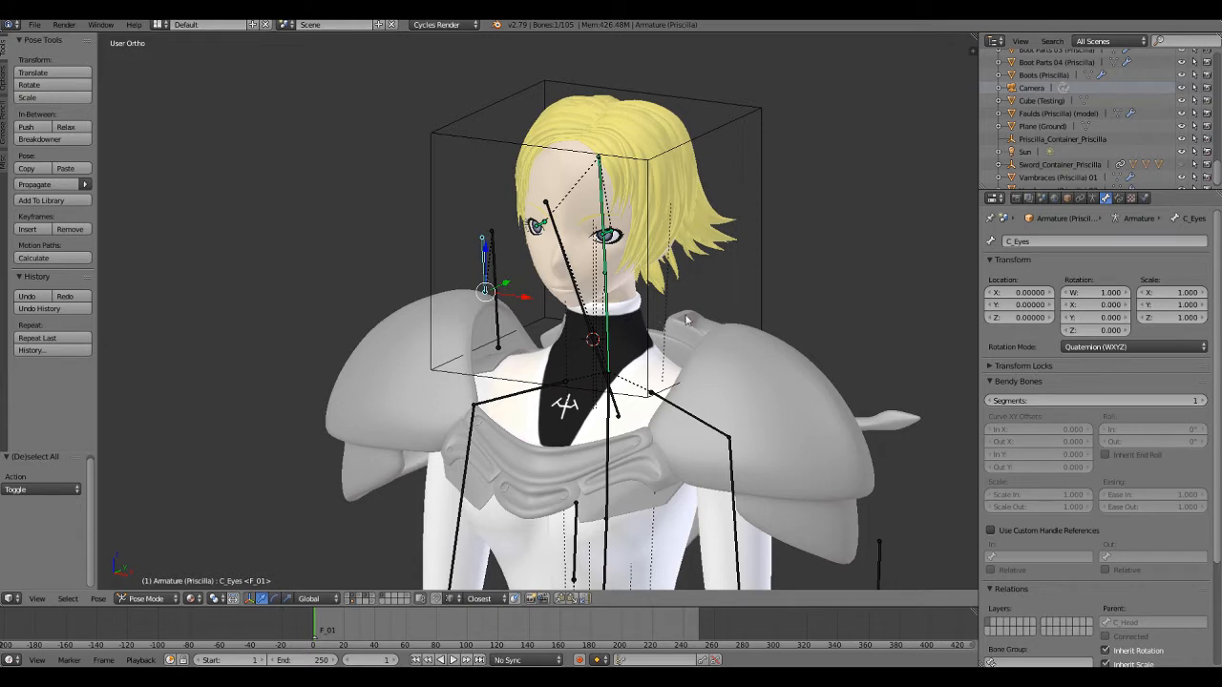
Try moving the C_Eyes control bone away from the face to test how the eyes track it.
middle_click_drag(686, 320, 662, 282, "shift")
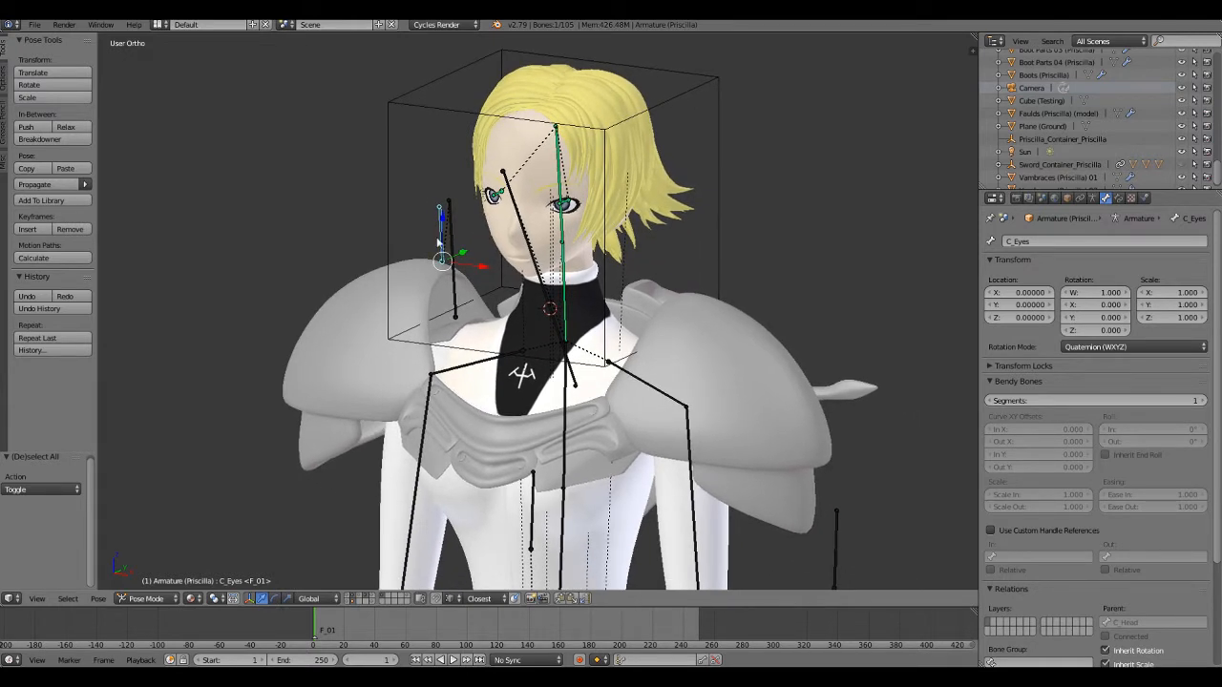
key("g")
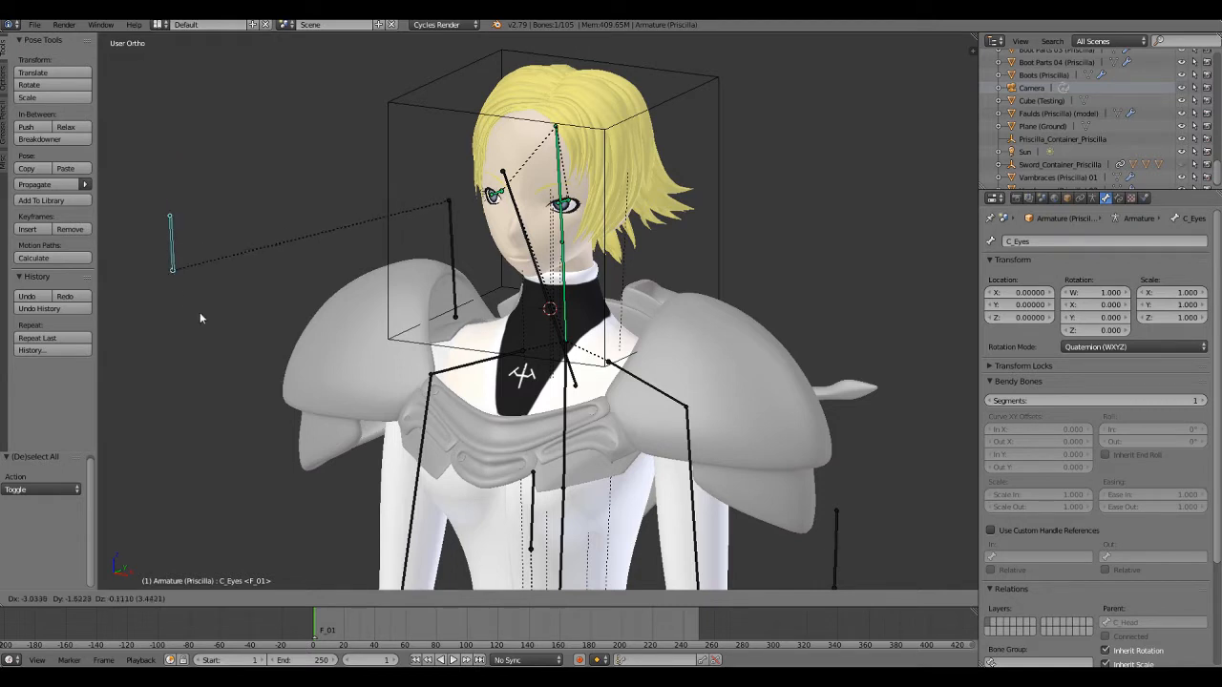
left_click(485, 314)
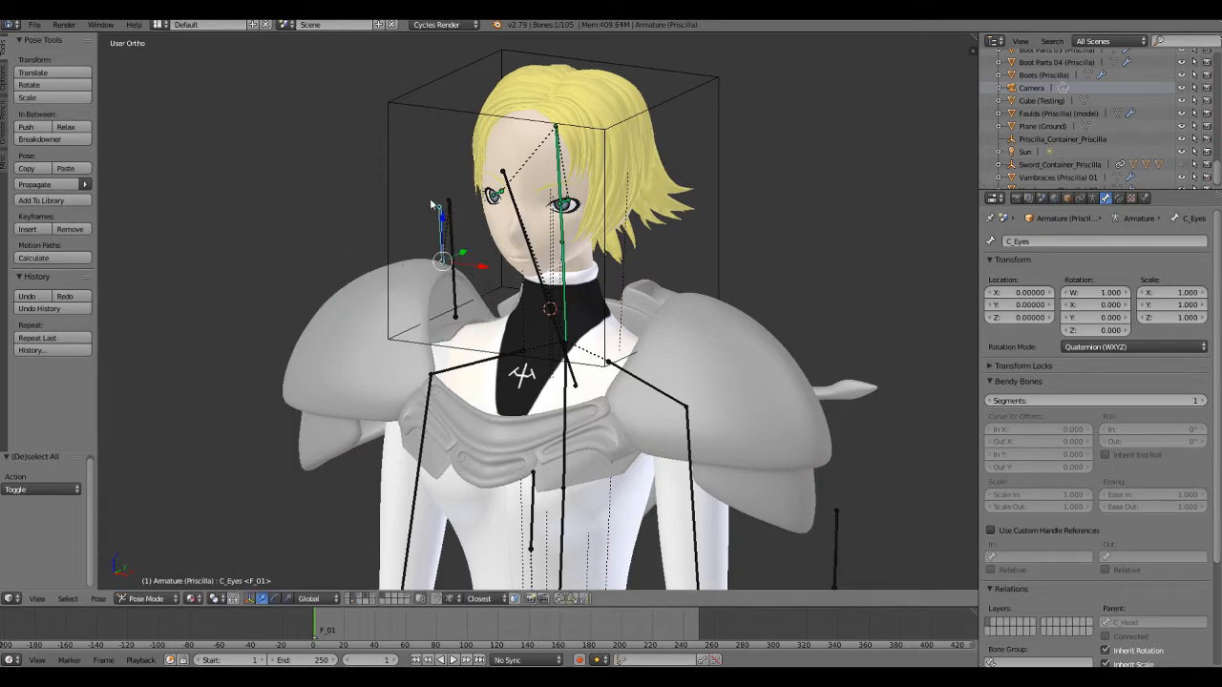
Select the C_Head control bone and try moving it to test how the head and eyes follow.
scroll(409, 189, "up", 4)
middle_click_drag(329, 151, 446, 306, "shift")
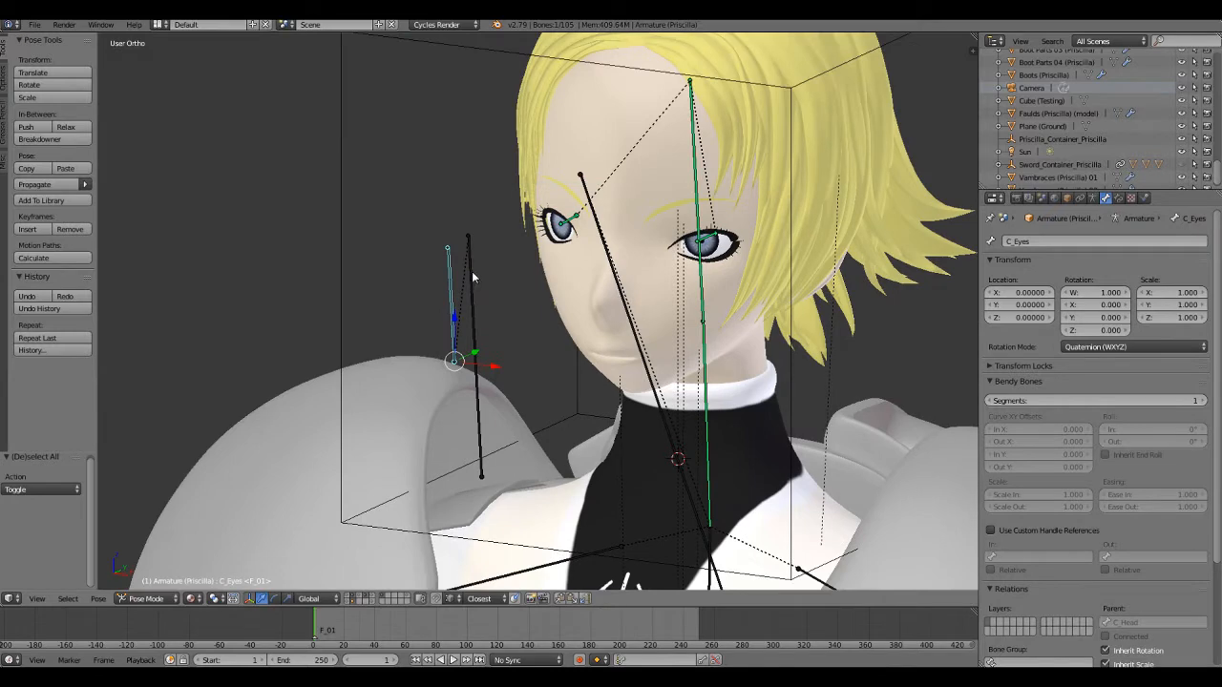
right_click(473, 277)
scroll(497, 298, "down", 2)
middle_click_drag(514, 302, 473, 231, "shift")
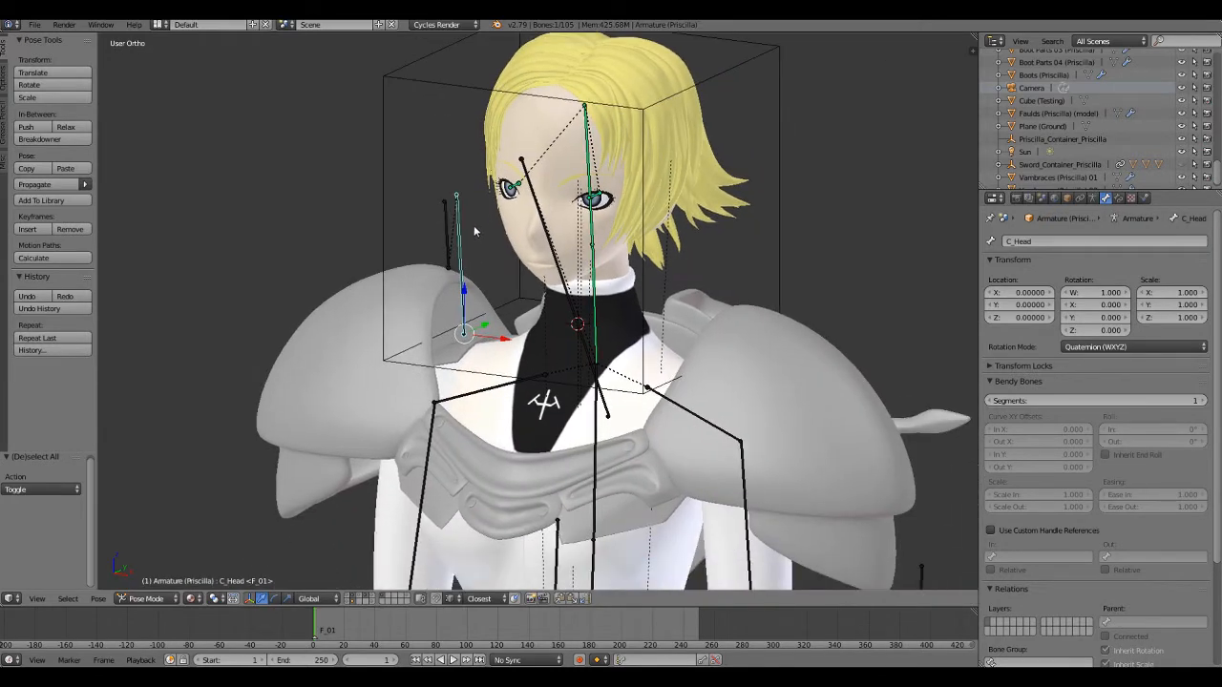
key("g")
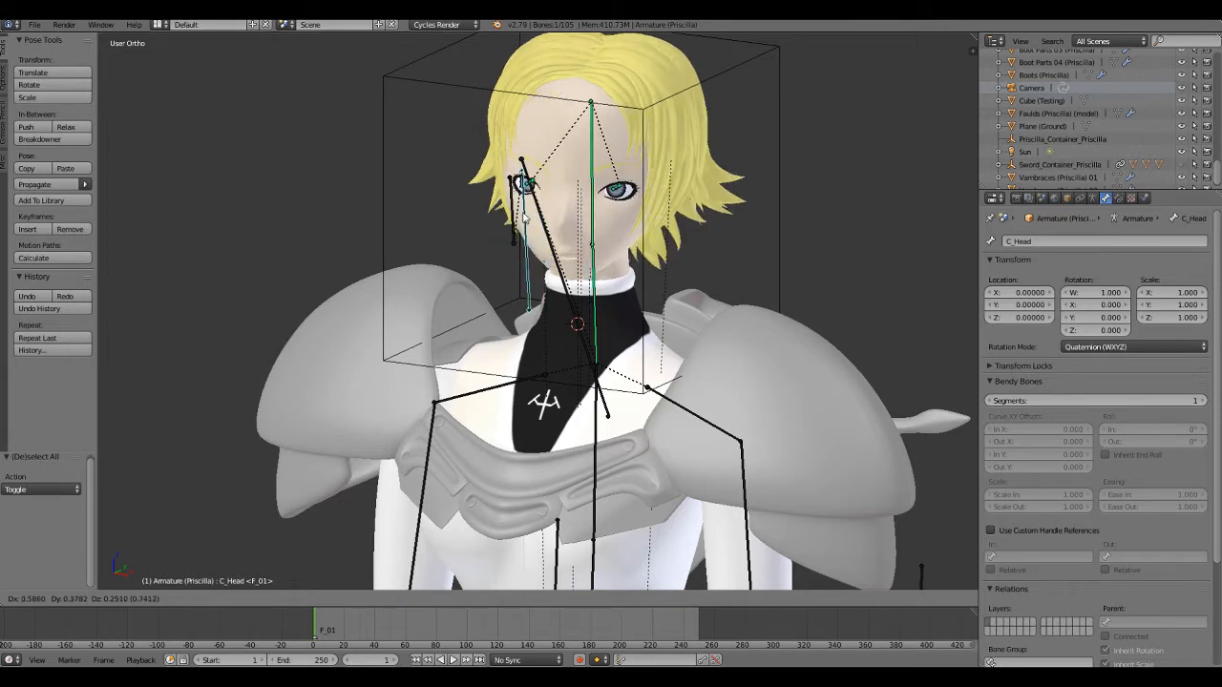
right_click(523, 217)
Display the bone constraints of the B_Head bone and the B_Neck bone by selecting each.
right_click(591, 180)
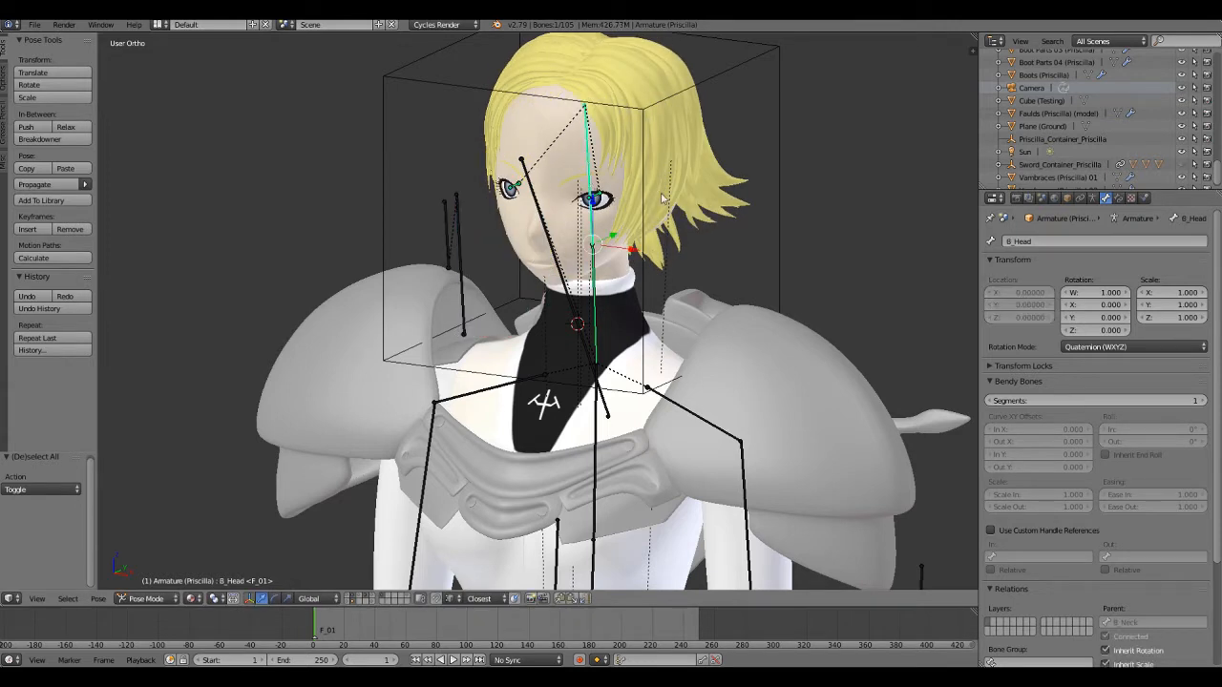
left_click(1119, 197)
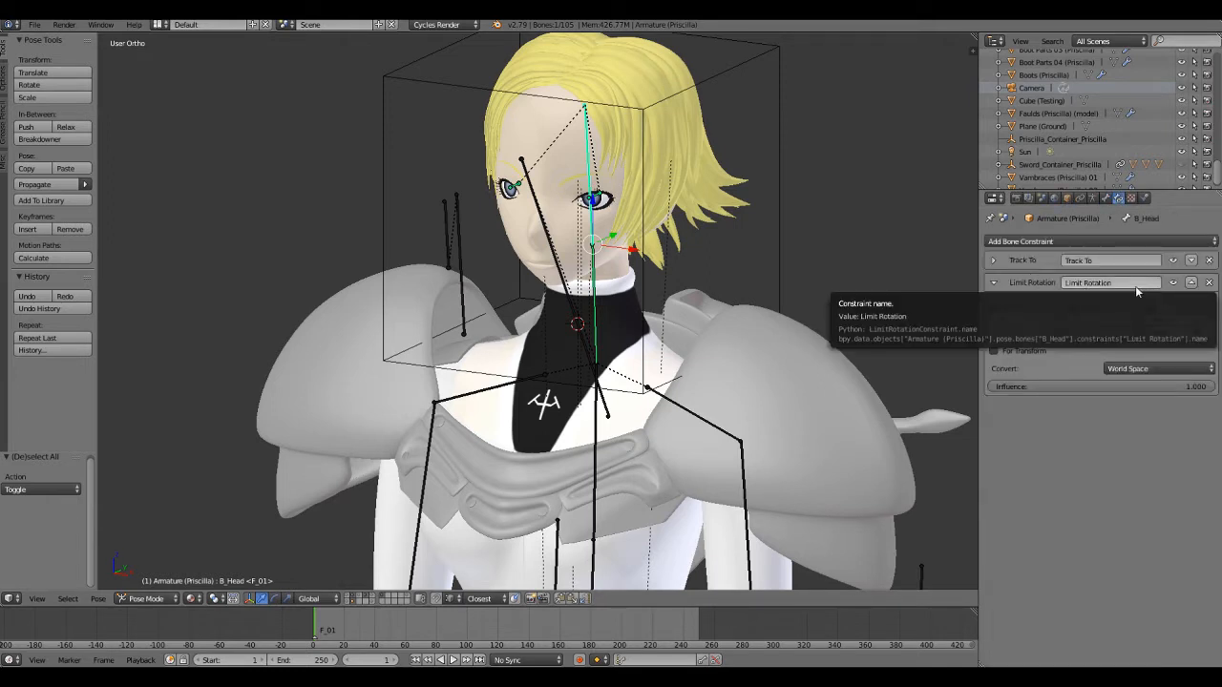
mouse_move(766, 292)
middle_mouse_down()
mouse_move(728, 290)
mouse_move(752, 283)
middle_mouse_up()
scroll(668, 288, "up", 3)
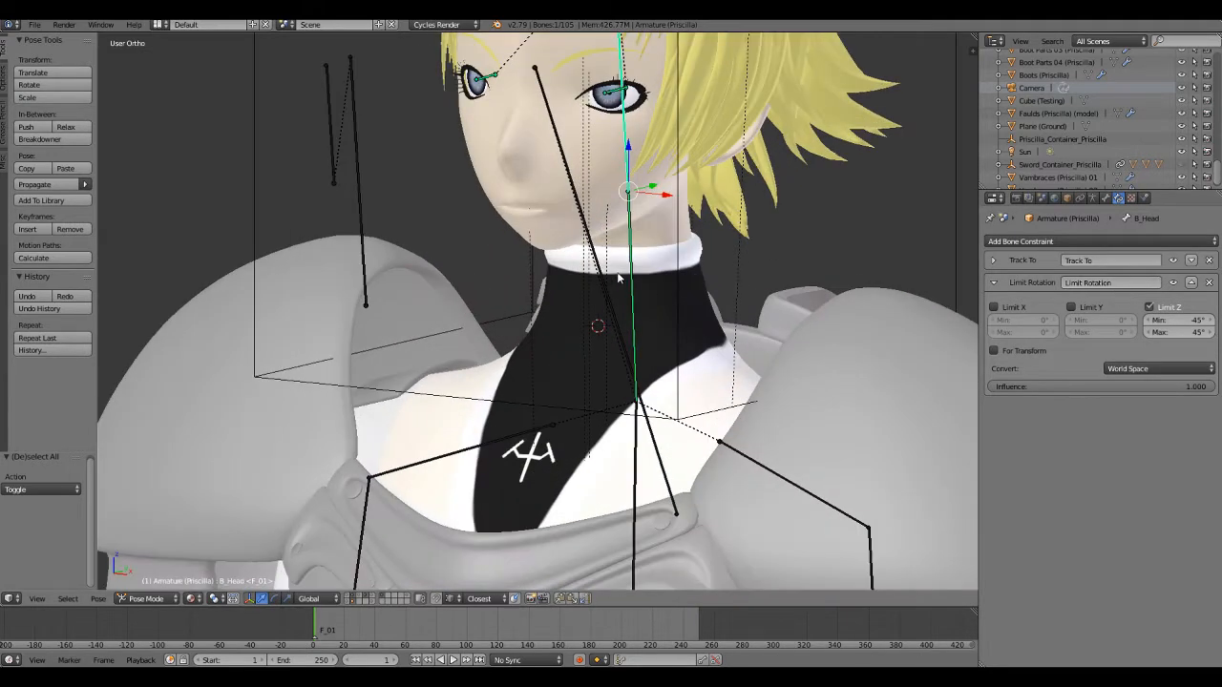
right_click(632, 272)
scroll(632, 272, "down", 2)
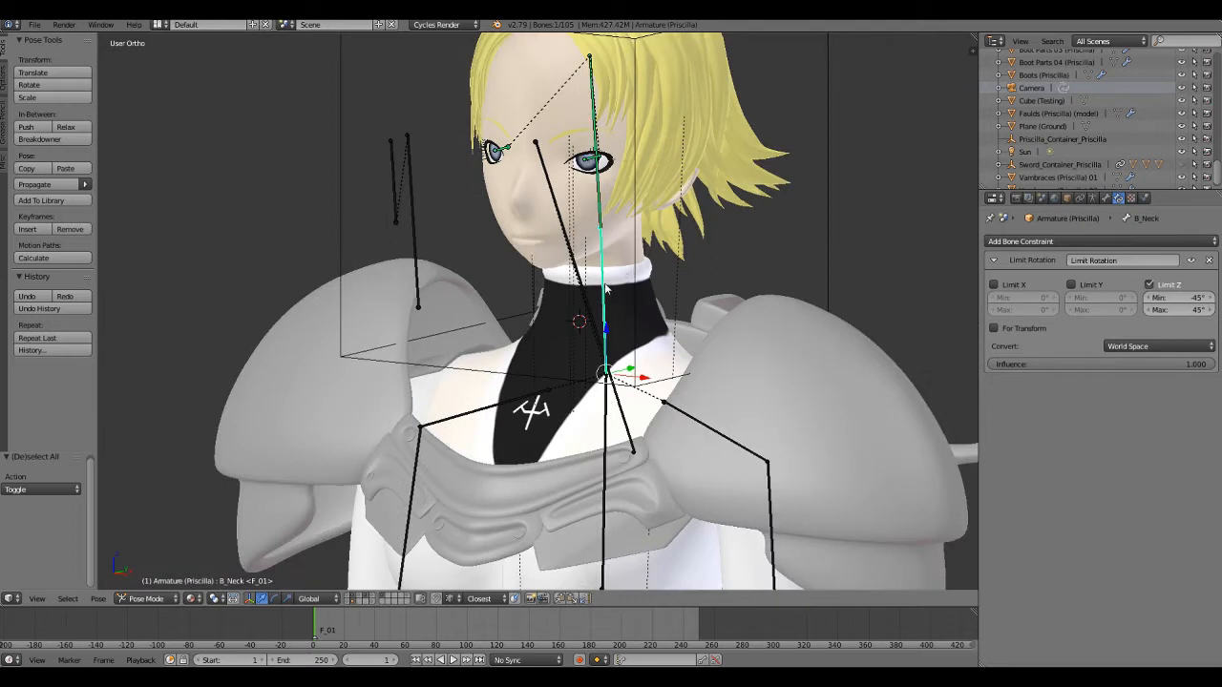
scroll(606, 289, "down", 4)
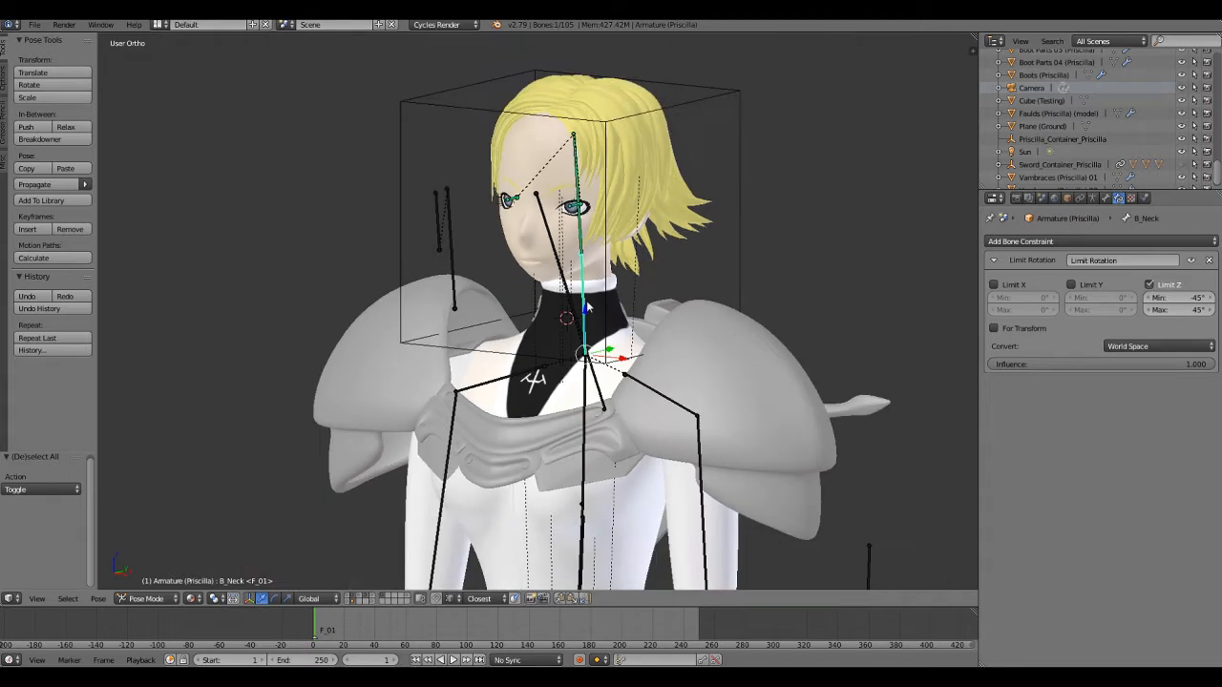
Examine the bones of the lower legs, ankles, heels and toes up close.
middle_click_drag(602, 366, 612, 230, "shift")
middle_click_drag(564, 426, 591, 536, "shift")
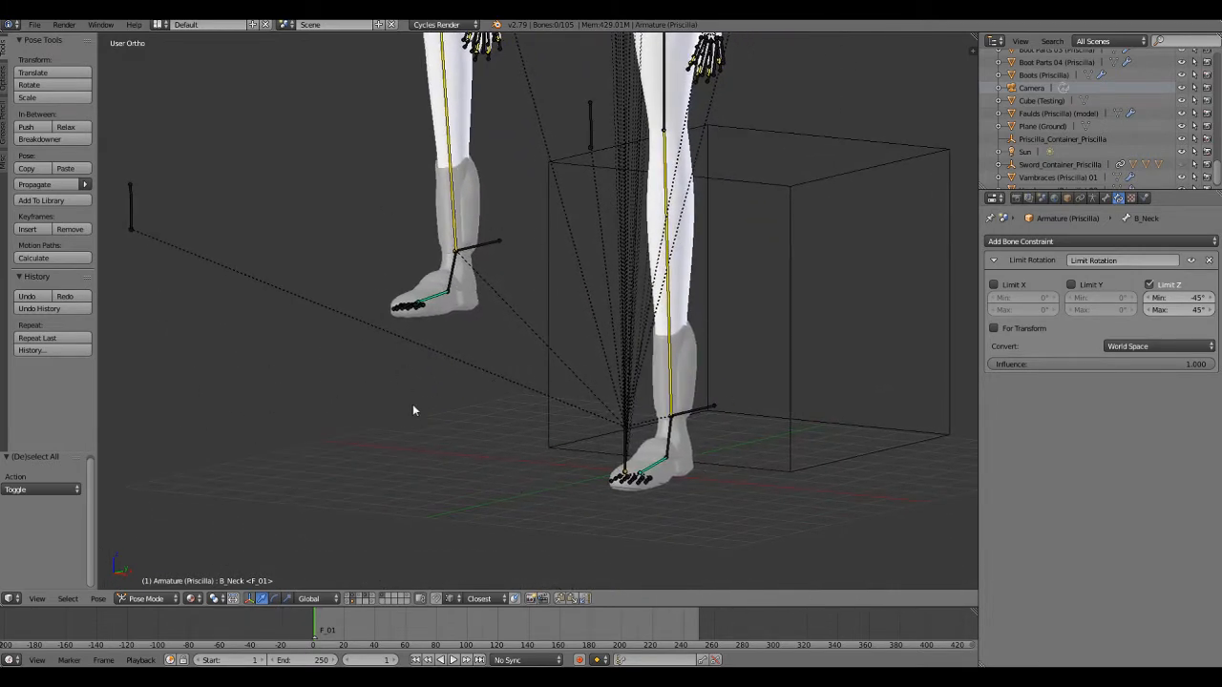
middle_click_drag(412, 411, 469, 469)
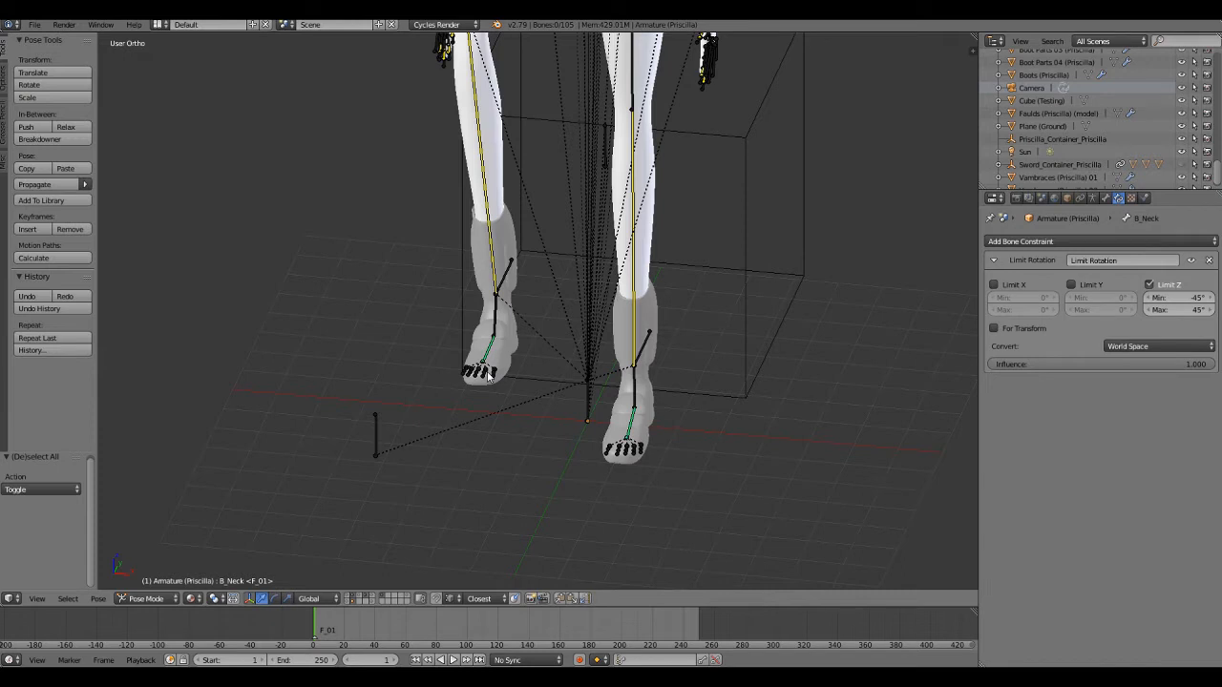
scroll(488, 381, "up", 5)
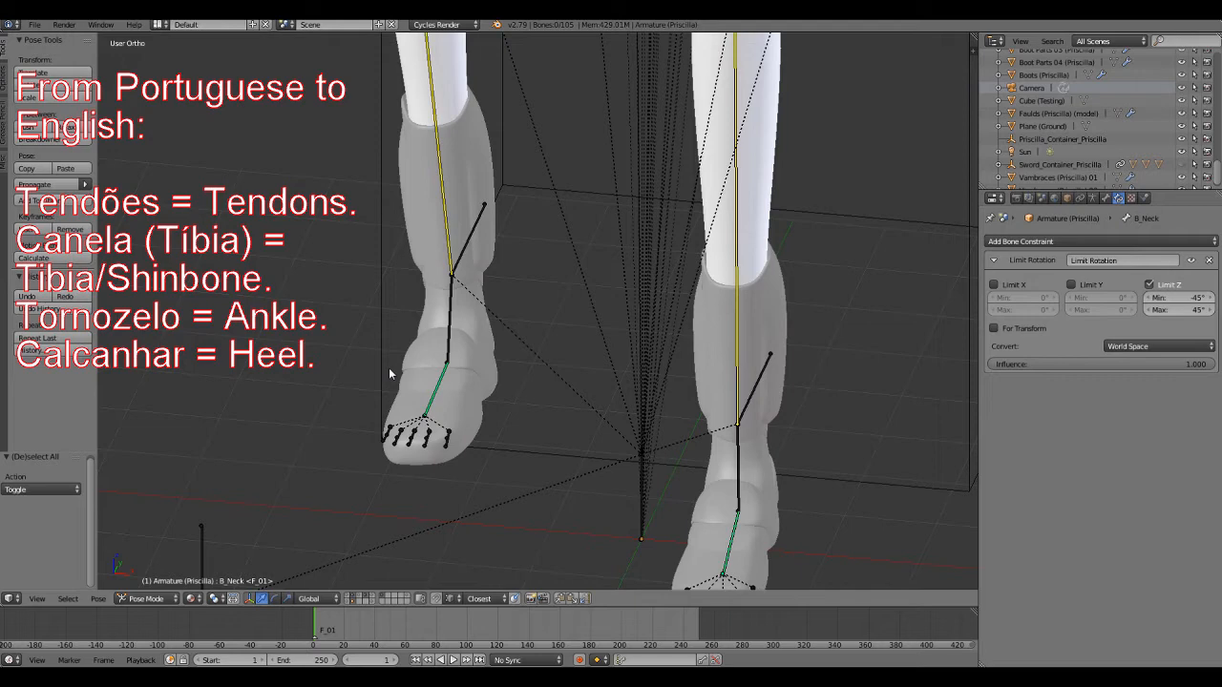
scroll(385, 391, "down", 2)
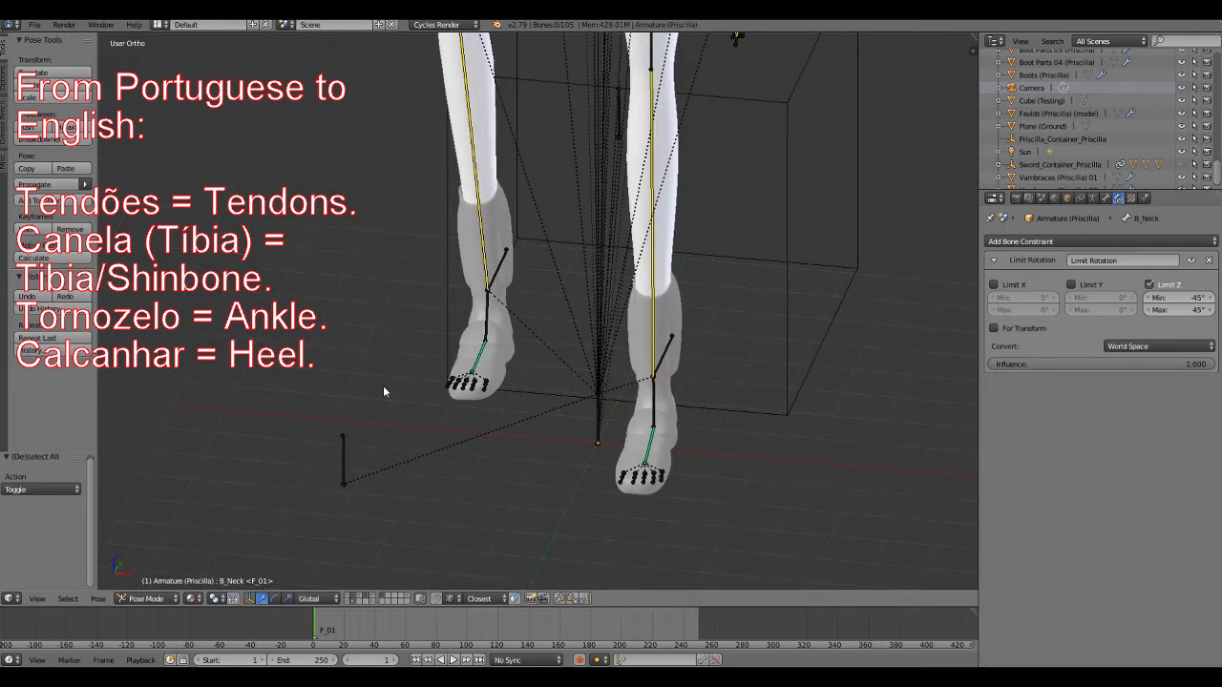
middle_click_drag(379, 289, 381, 143, "shift")
mouse_move(502, 212)
middle_mouse_down()
mouse_move(510, 222)
mouse_move(548, 203)
mouse_move(505, 206)
middle_mouse_up()
Examine the forearm, hand and thigh bones around the vambraces and hips.
scroll(506, 211, "up", 3)
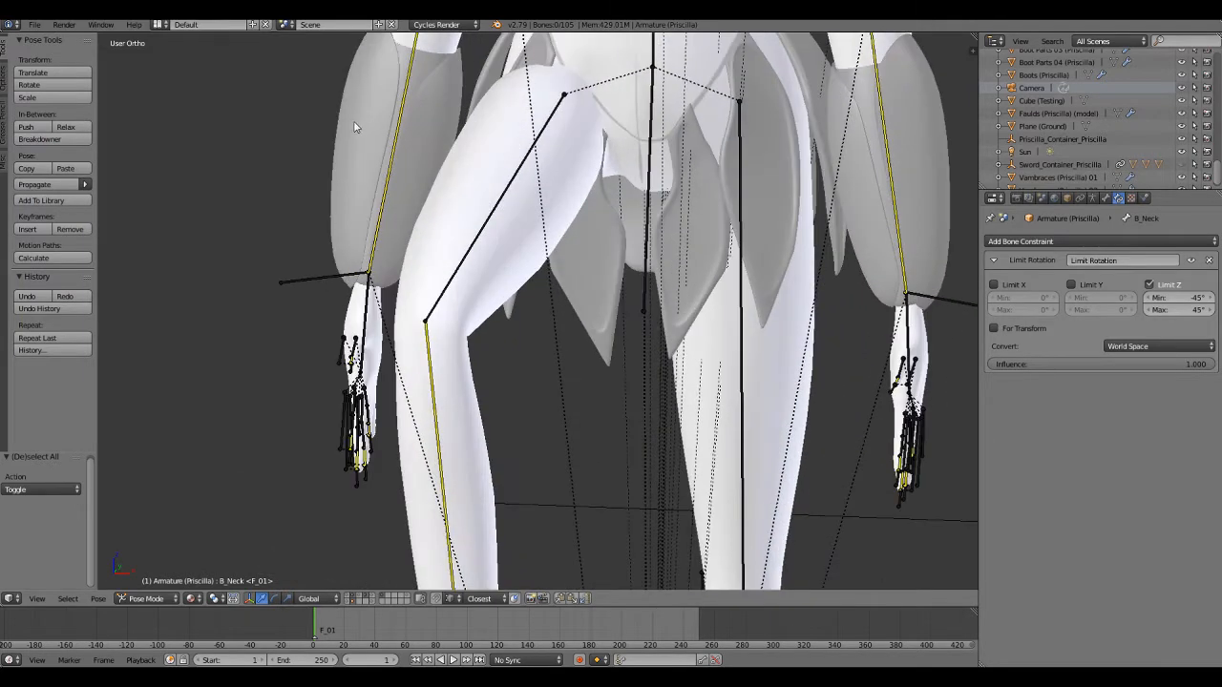
middle_click_drag(361, 131, 431, 292, "shift")
scroll(353, 247, "down", 3)
scroll(427, 270, "up", 2)
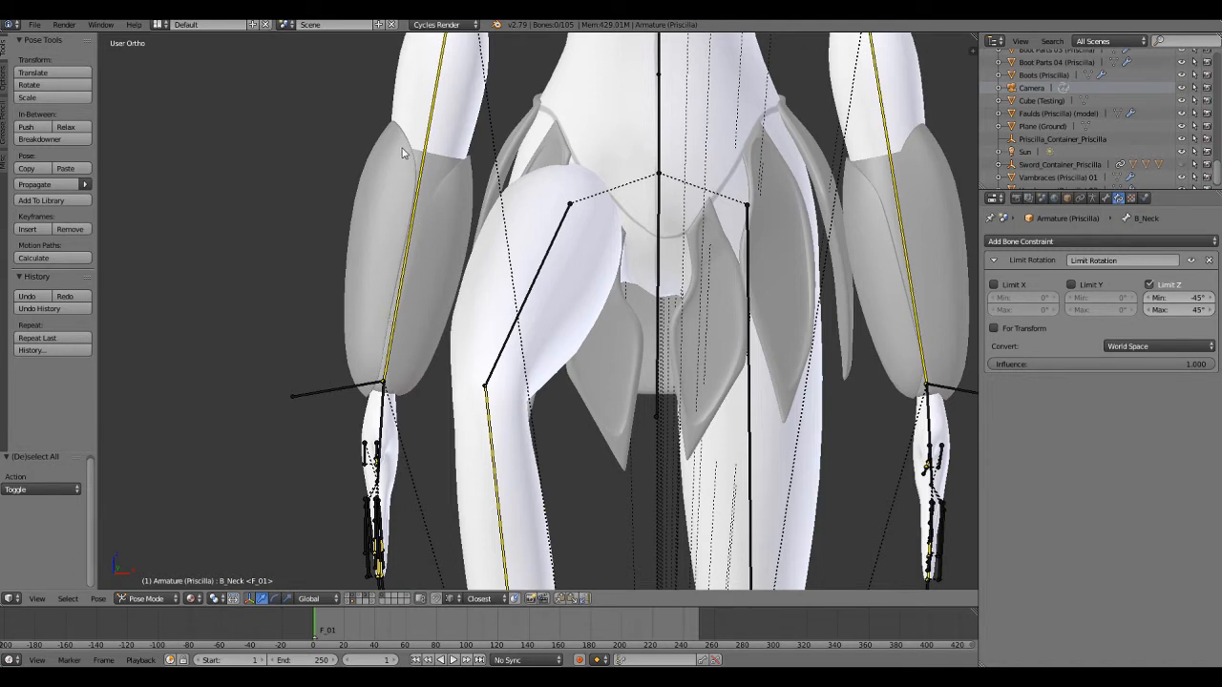
scroll(402, 155, "down", 1)
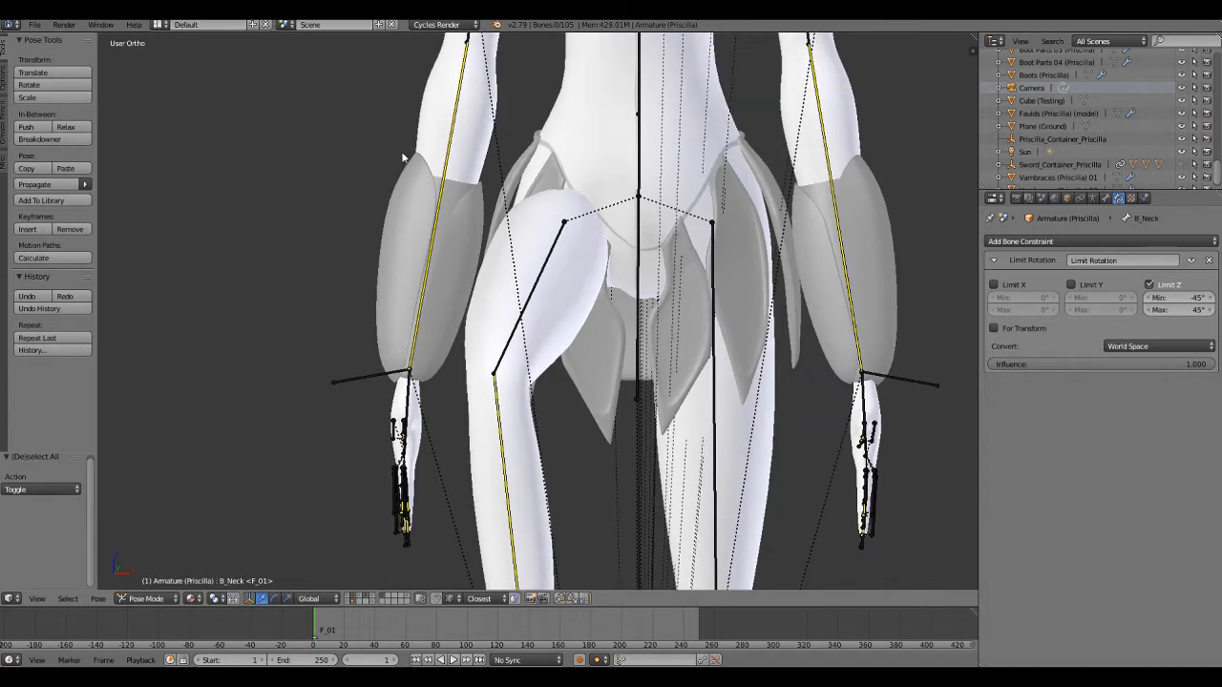
scroll(405, 162, "down", 3)
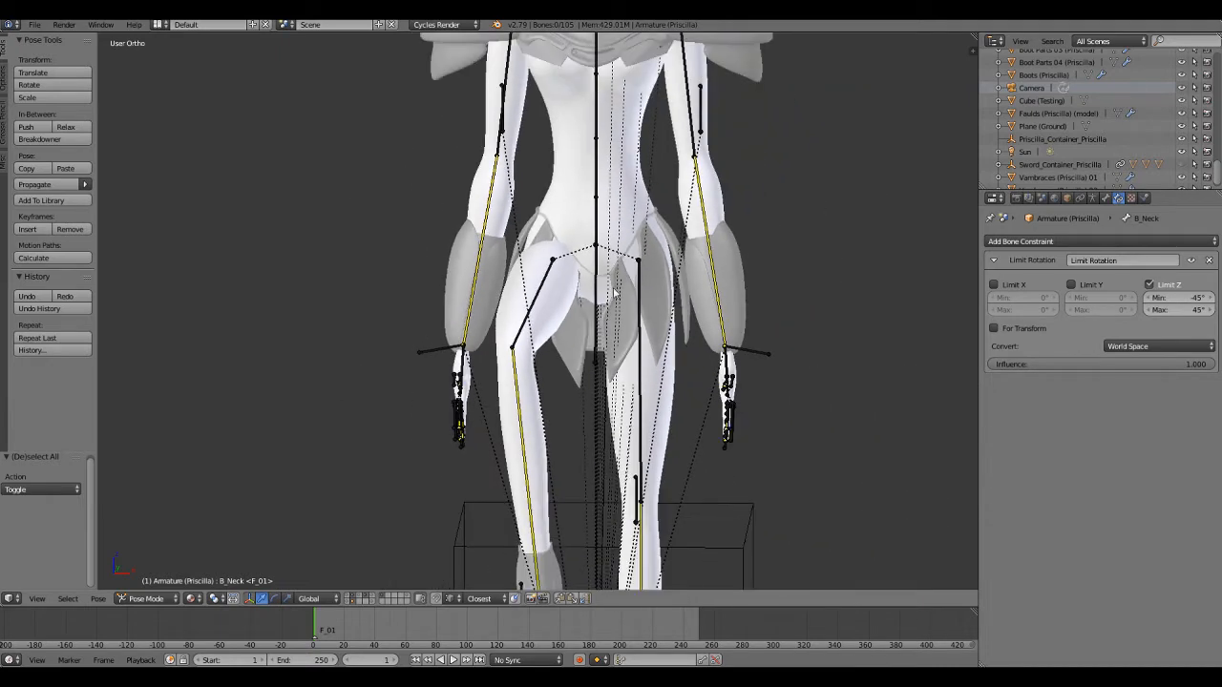
scroll(718, 332, "down", 1)
Examine the hip joint and thigh bone of the raised leg from several angles and distances.
middle_click_drag(718, 331, 681, 377)
middle_click_drag(584, 291, 577, 367)
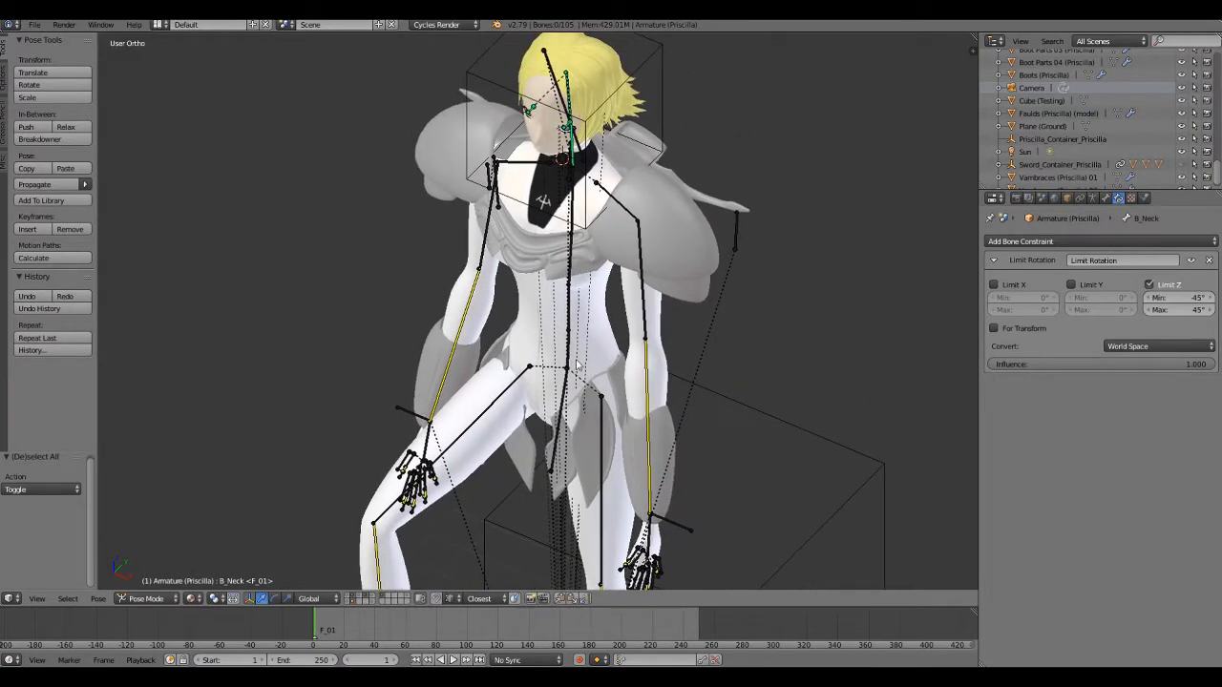
middle_click_drag(533, 449, 547, 420)
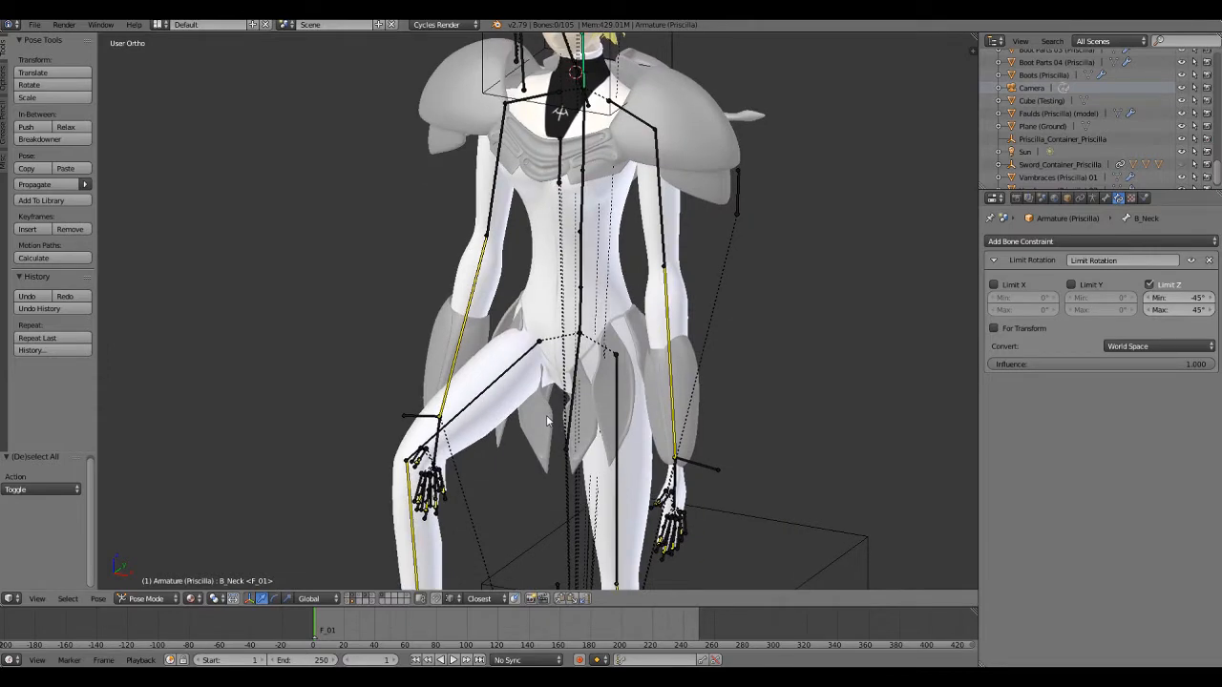
scroll(547, 420, "up", 4)
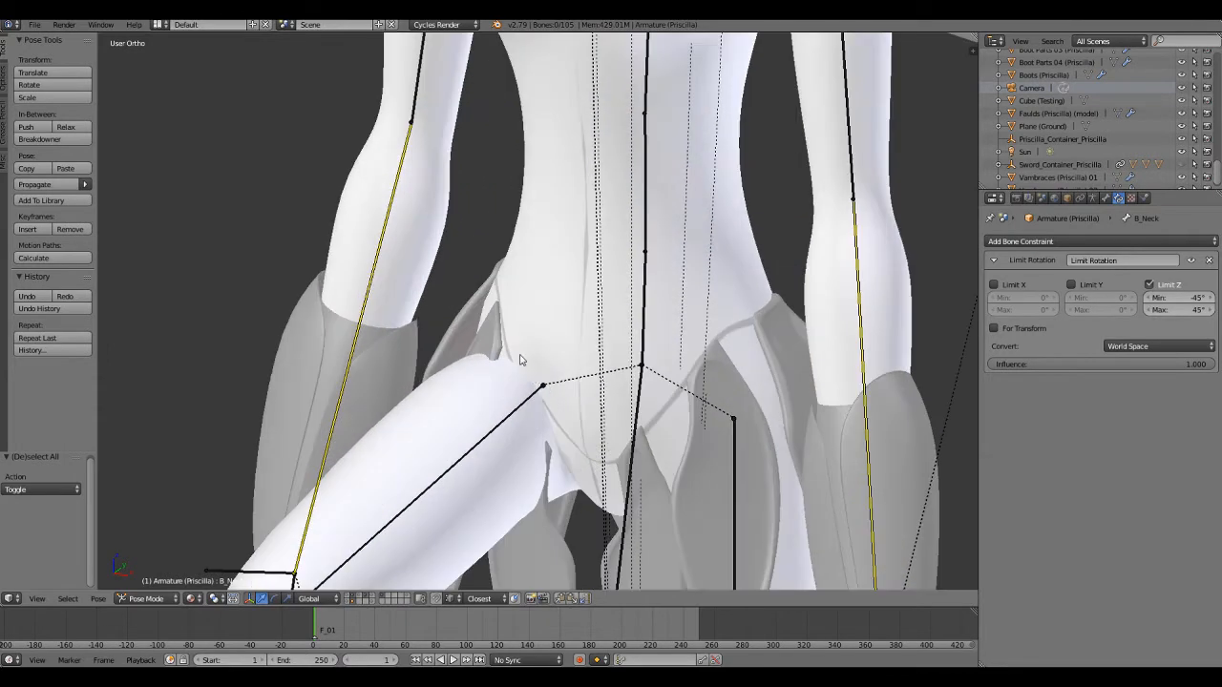
middle_click_drag(573, 431, 553, 348, "shift")
scroll(553, 347, "up", 2)
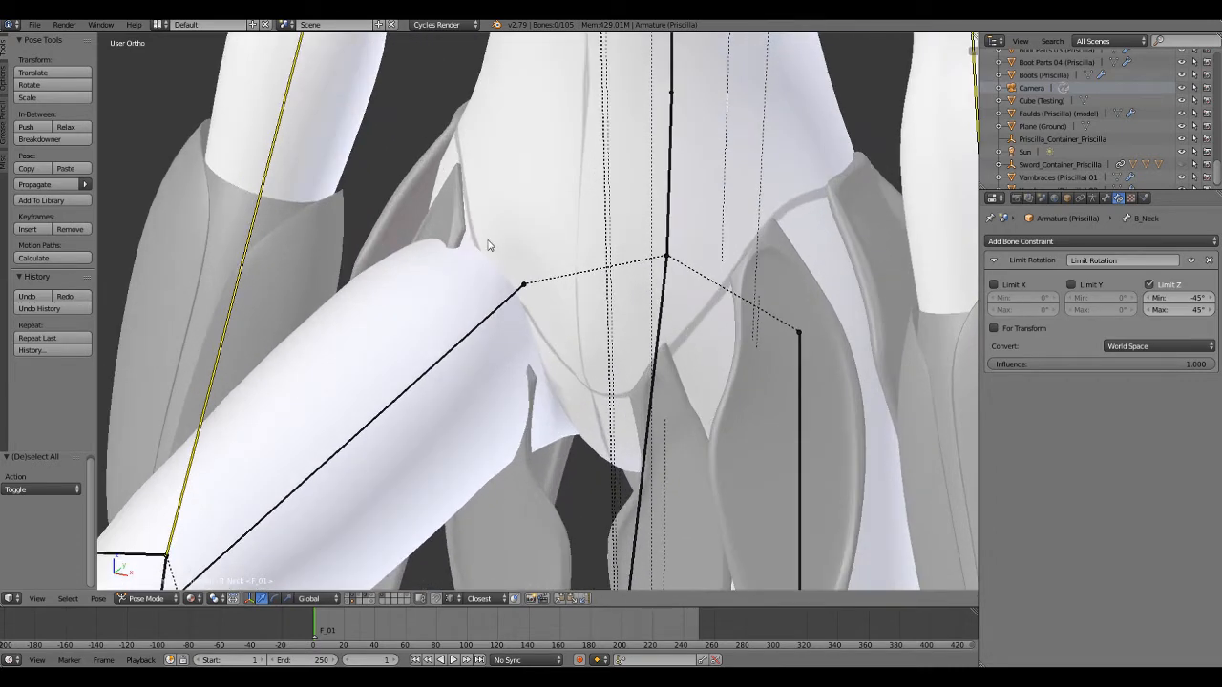
scroll(487, 246, "down", 5)
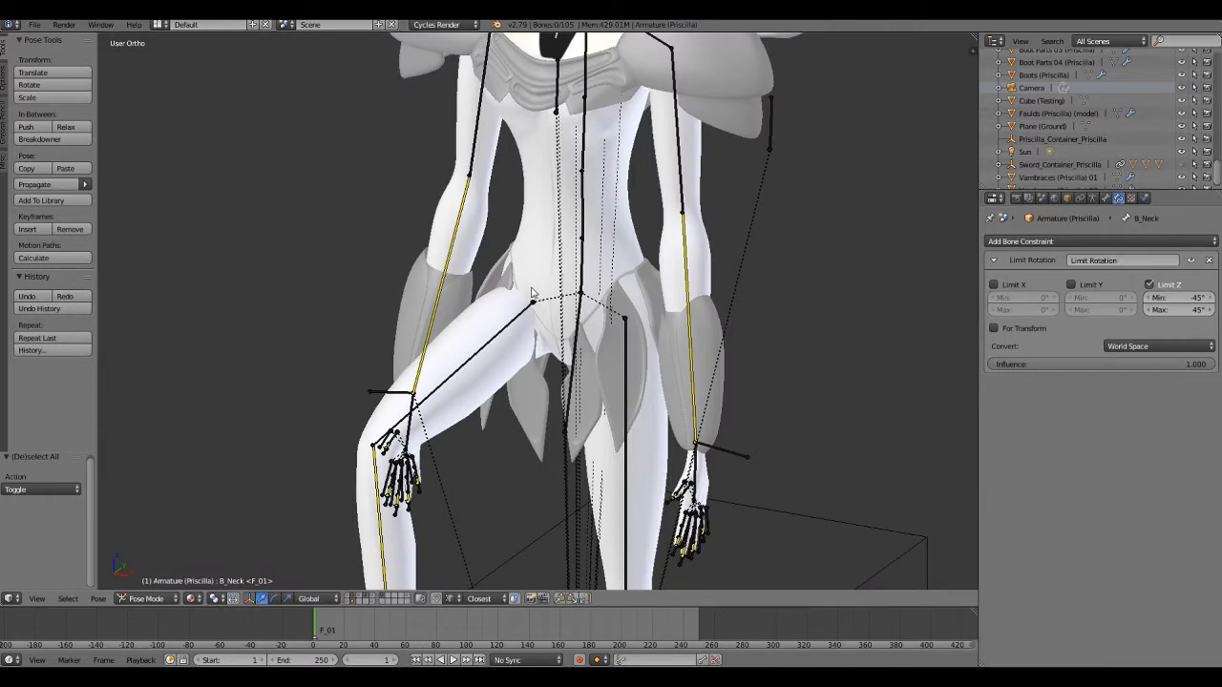
scroll(586, 372, "up", 3)
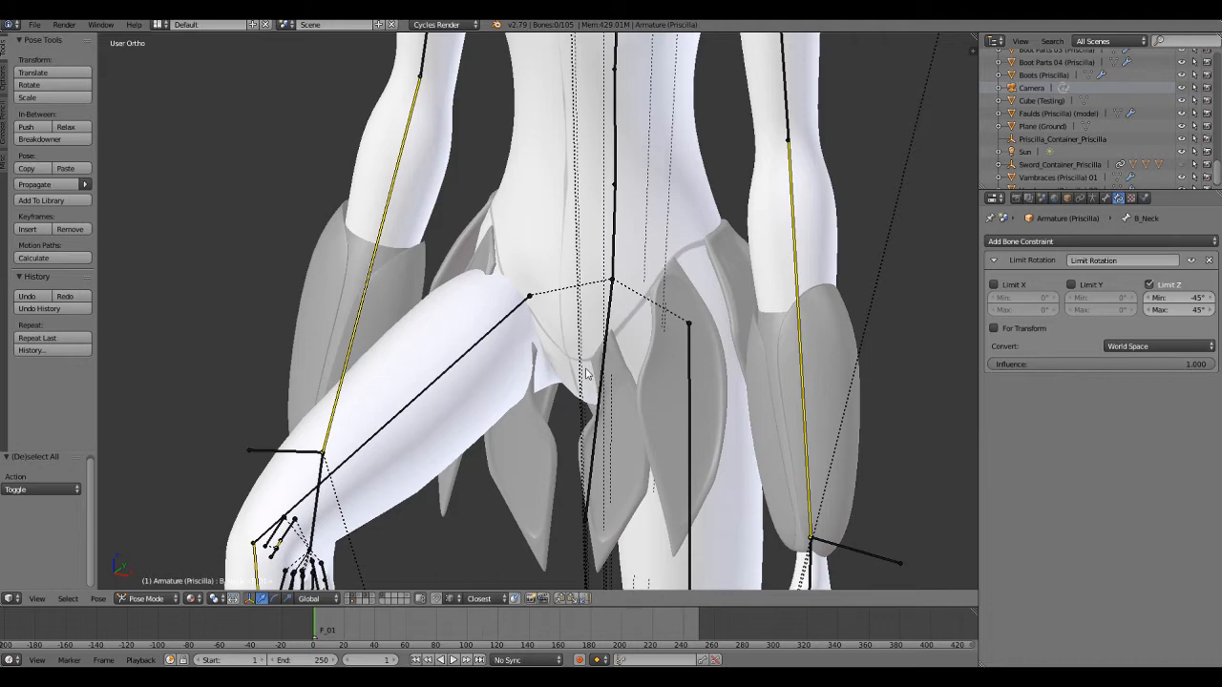
scroll(586, 372, "down", 3)
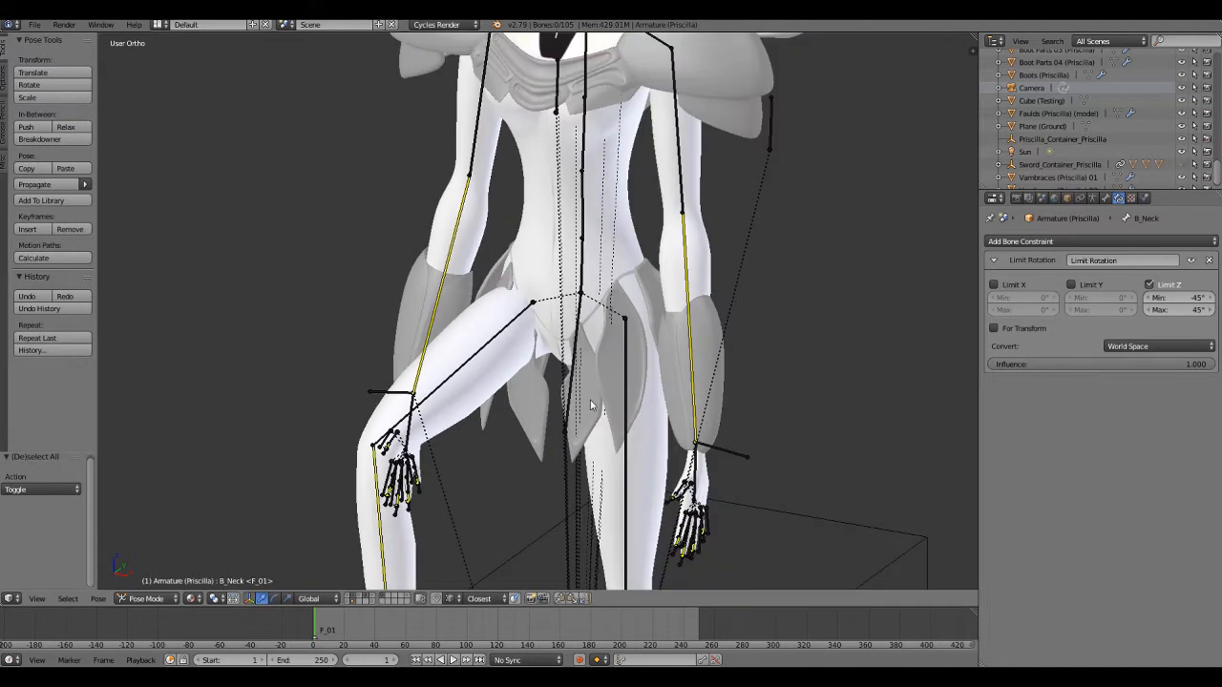
middle_click_drag(683, 432, 675, 461)
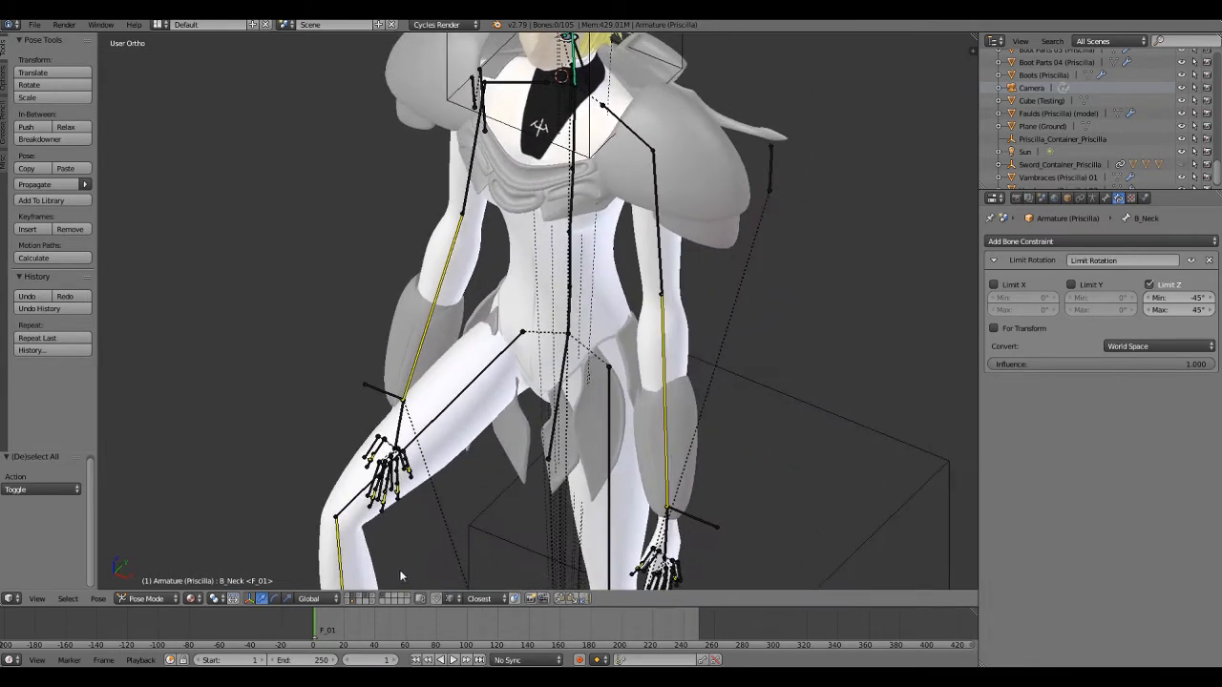
Show only the layer with the character's body mesh and inspect the hip crease of the raised leg.
left_click(365, 600)
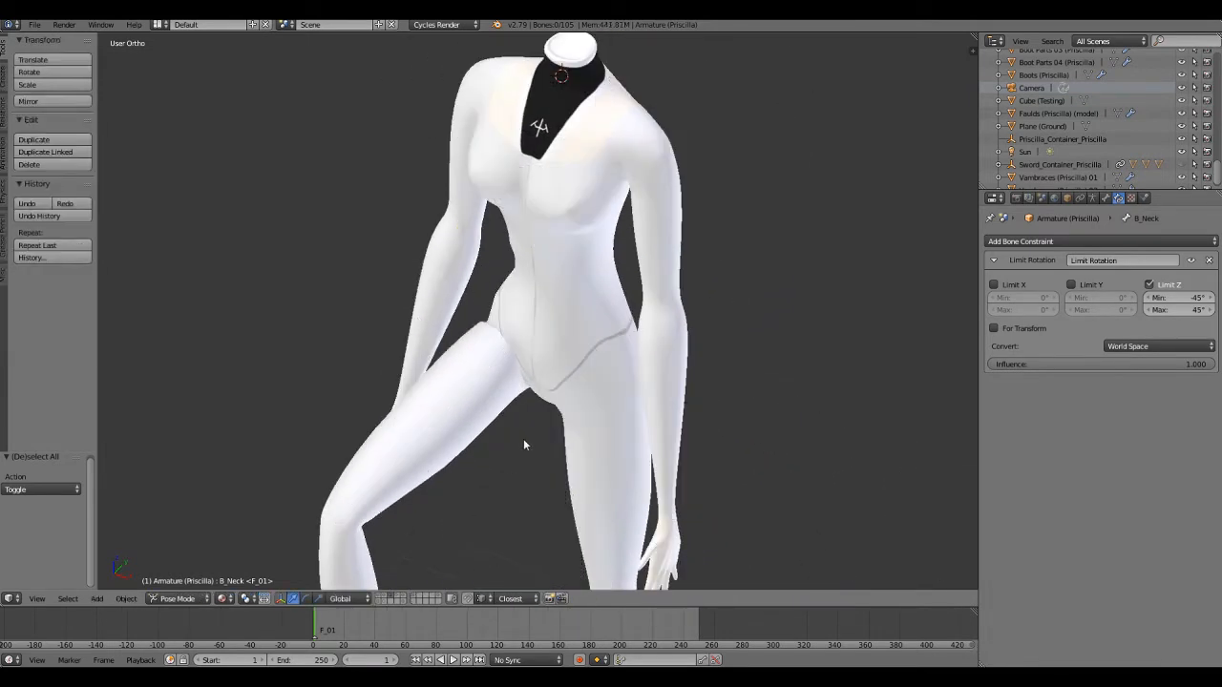
middle_click_drag(469, 430, 505, 409)
scroll(474, 462, "up", 3)
scroll(505, 406, "up", 4)
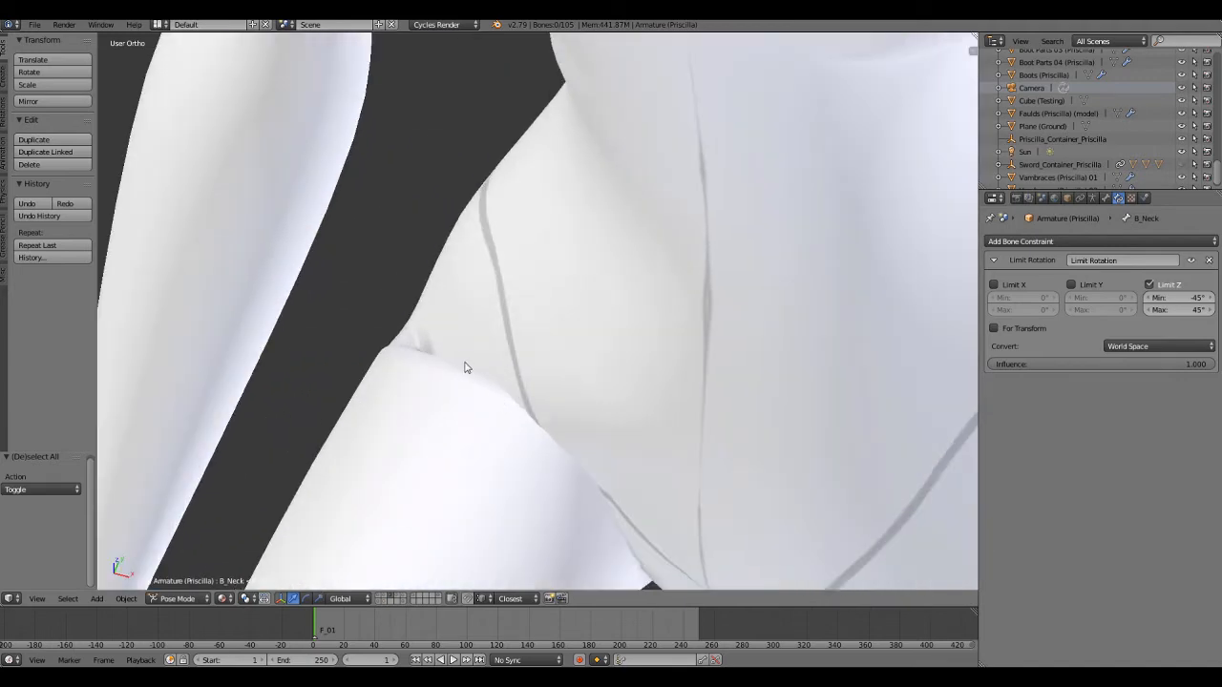
middle_click_drag(467, 362, 479, 437)
scroll(484, 436, "down", 3)
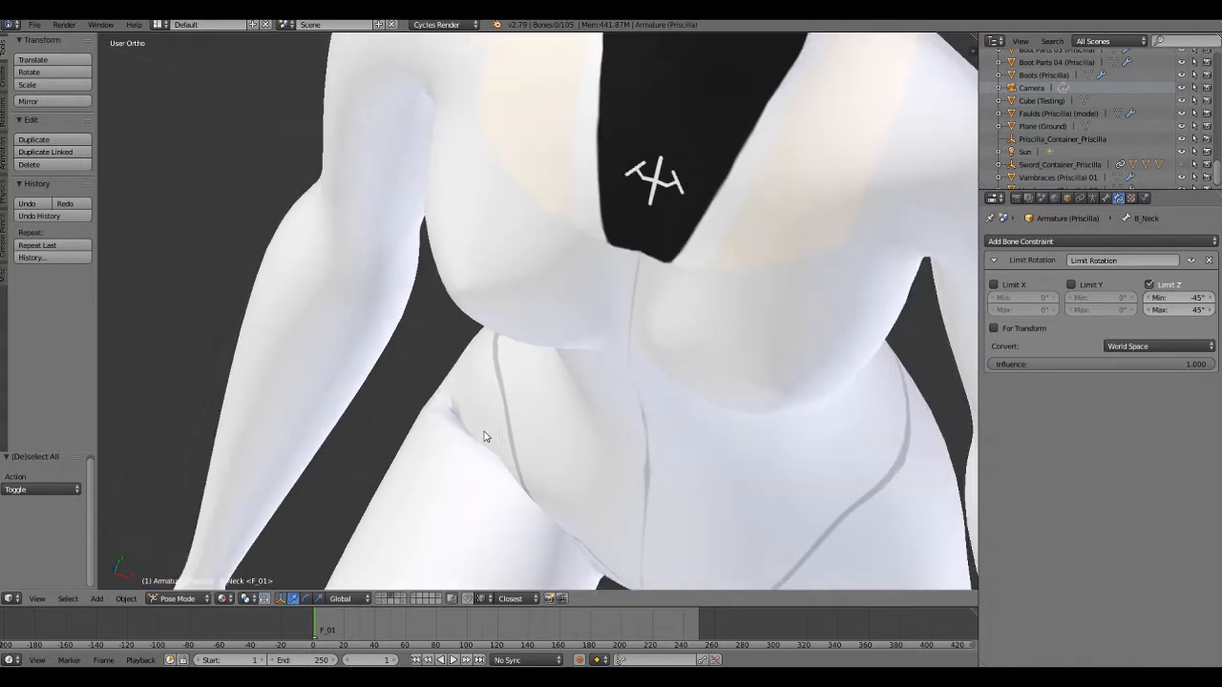
middle_click_drag(576, 434, 569, 333, "shift")
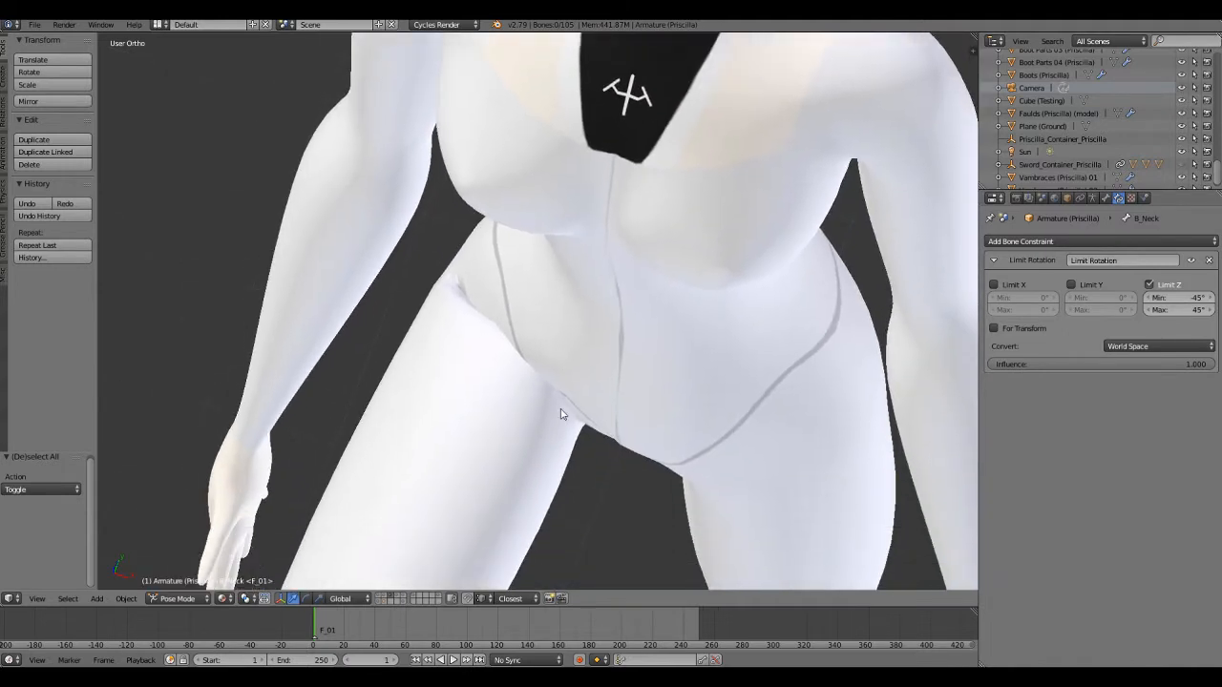
Inspect the bare body mesh around the raised leg's hip, and bring back the armored character with its armature in Pose Mode.
middle_click_drag(567, 451, 476, 413)
scroll(571, 420, "down", 1)
scroll(537, 436, "down", 2)
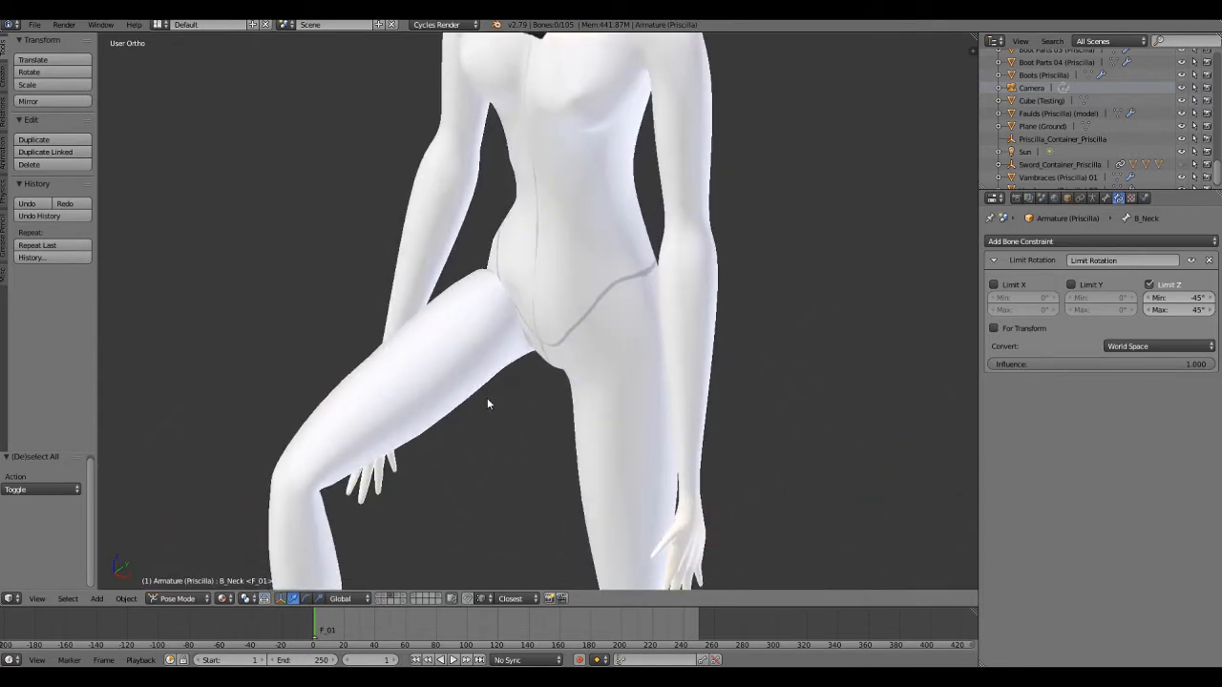
key("ctrl+z")
scroll(491, 406, "down", 1)
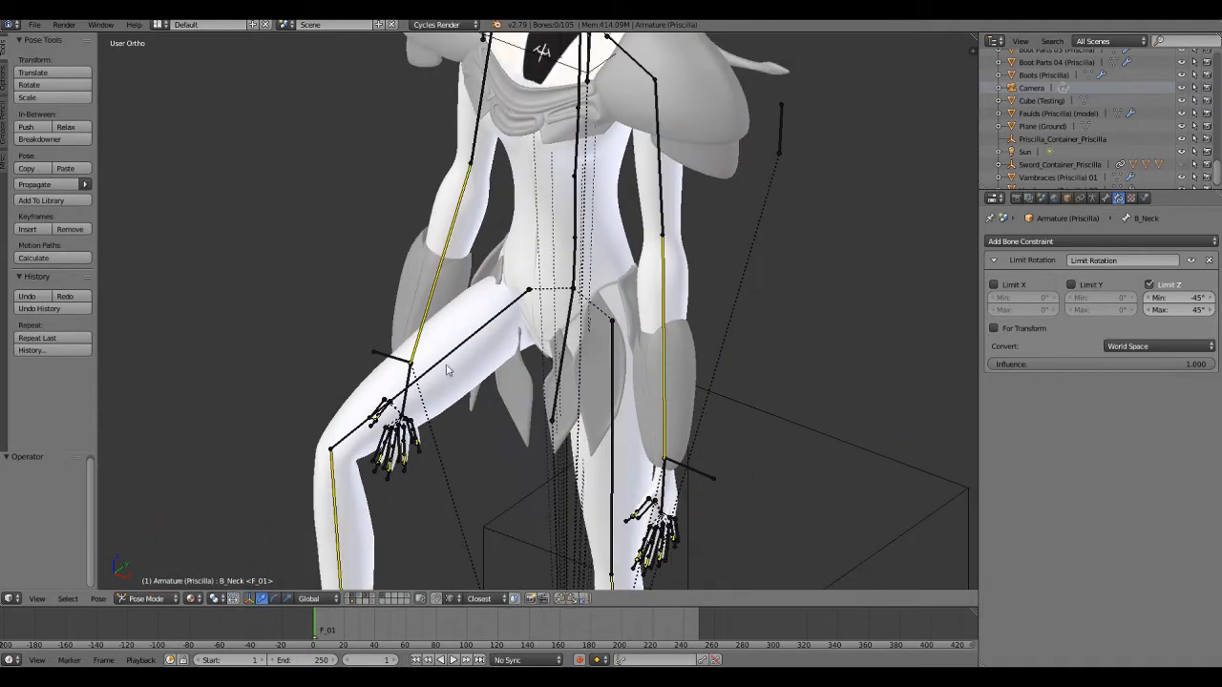
middle_click_drag(446, 371, 464, 480, "shift")
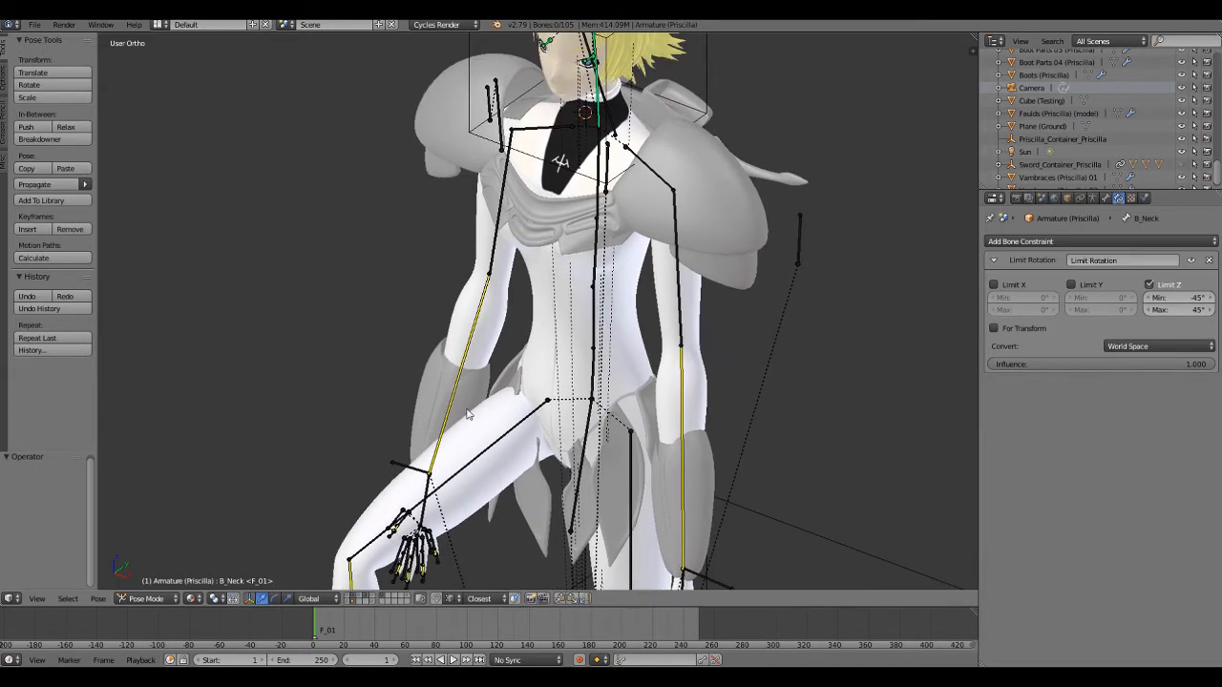
mouse_move(468, 412)
middle_mouse_down()
mouse_move(494, 378)
mouse_move(486, 402)
middle_mouse_up()
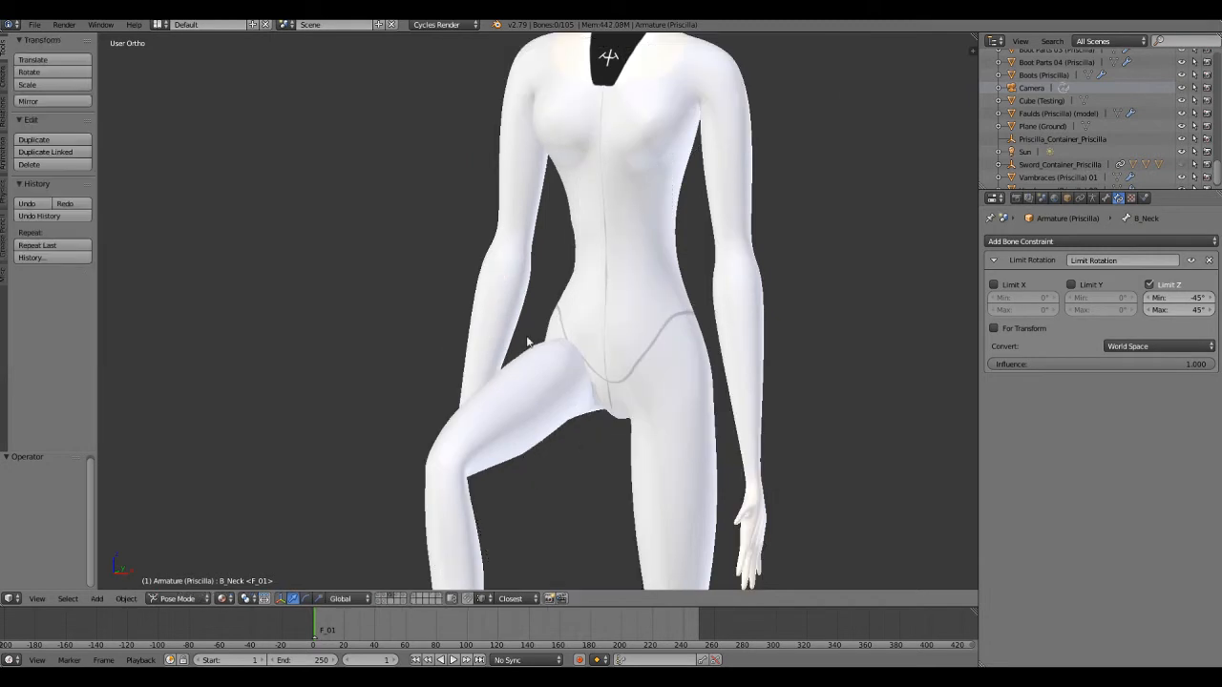
Isolate and select the body mesh without armor to inspect its torso and shoulders, and undo back to the armored character.
right_click(647, 244)
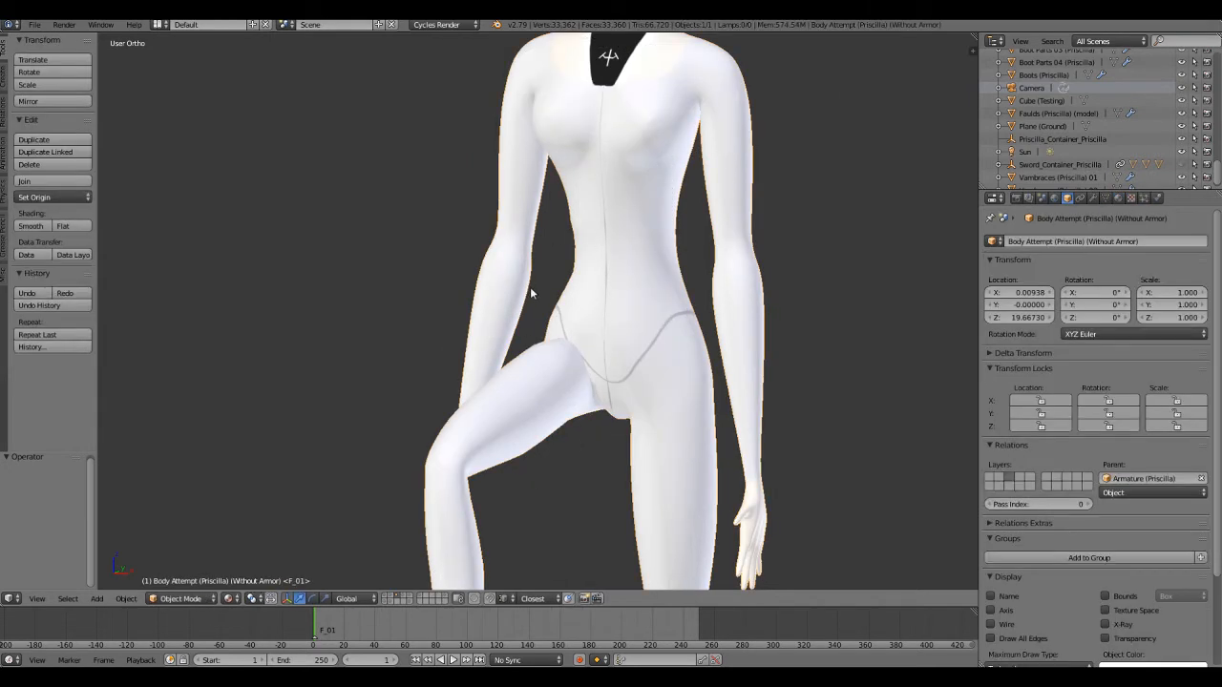
middle_click_drag(531, 292, 531, 383)
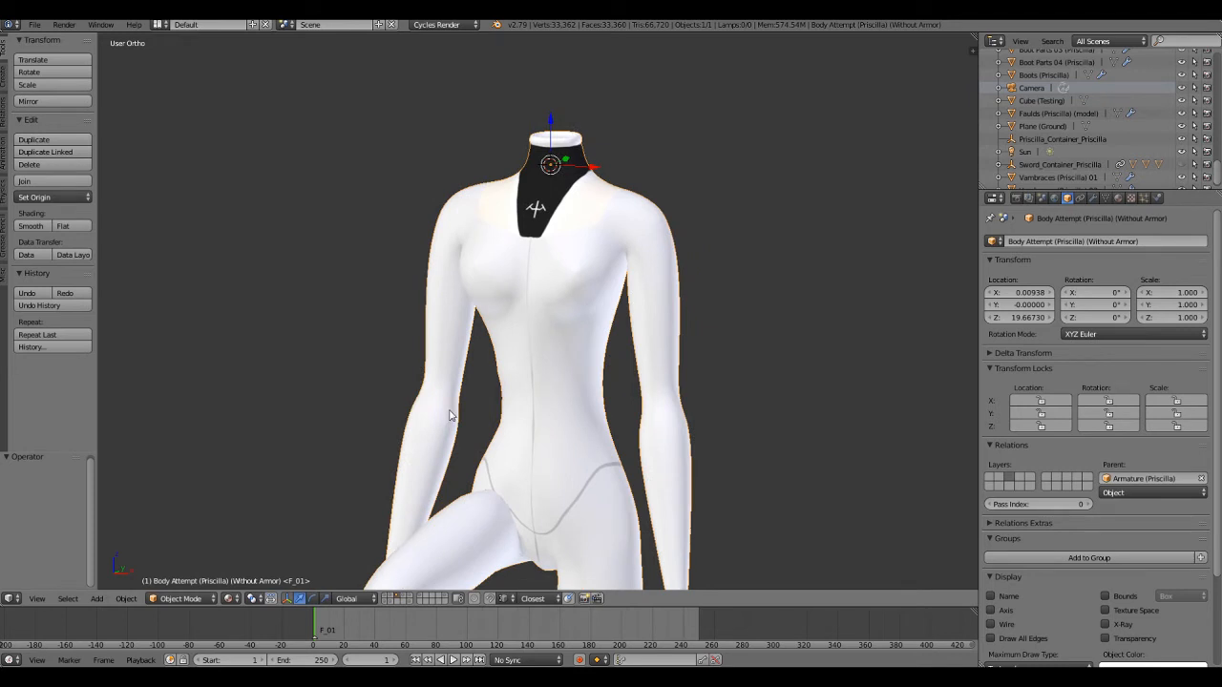
key("ctrl+z")
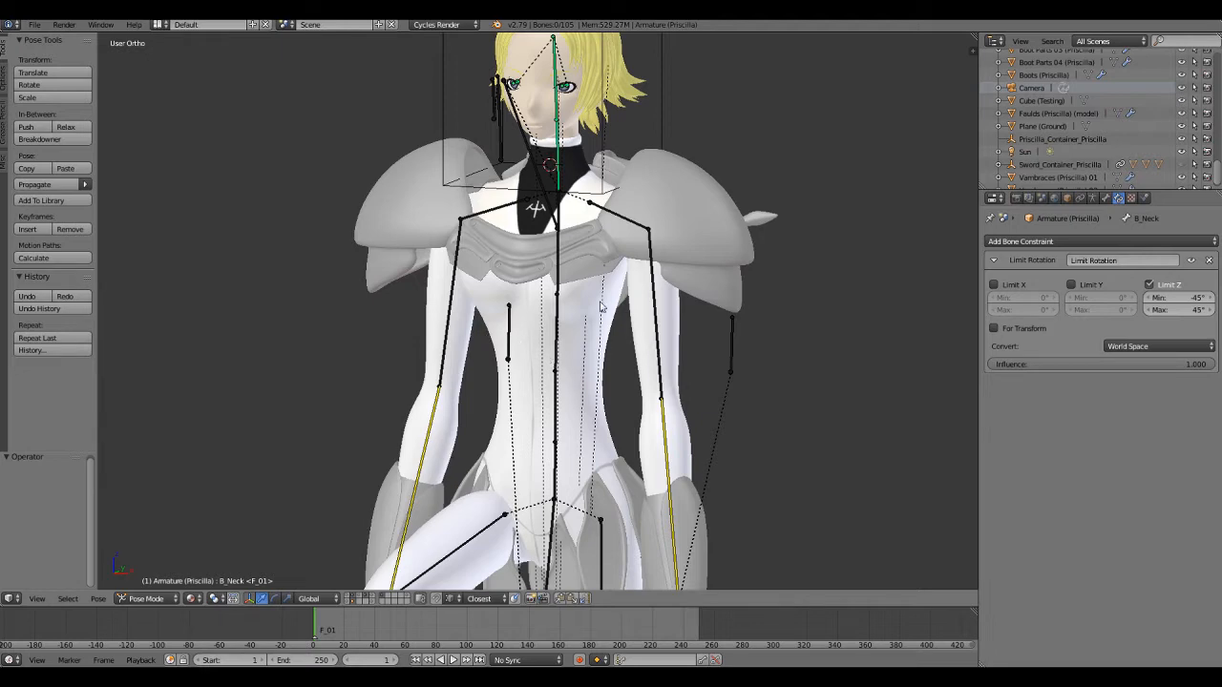
Select the Carrier armor piece around the shoulders in Object Mode.
mouse_move(474, 347)
middle_mouse_down()
mouse_move(477, 377)
mouse_move(470, 369)
middle_mouse_up()
middle_click_drag(439, 282, 442, 359)
scroll(442, 359, "up", 2)
mouse_move(522, 371)
middle_mouse_down()
mouse_move(524, 349)
mouse_move(535, 353)
middle_mouse_up()
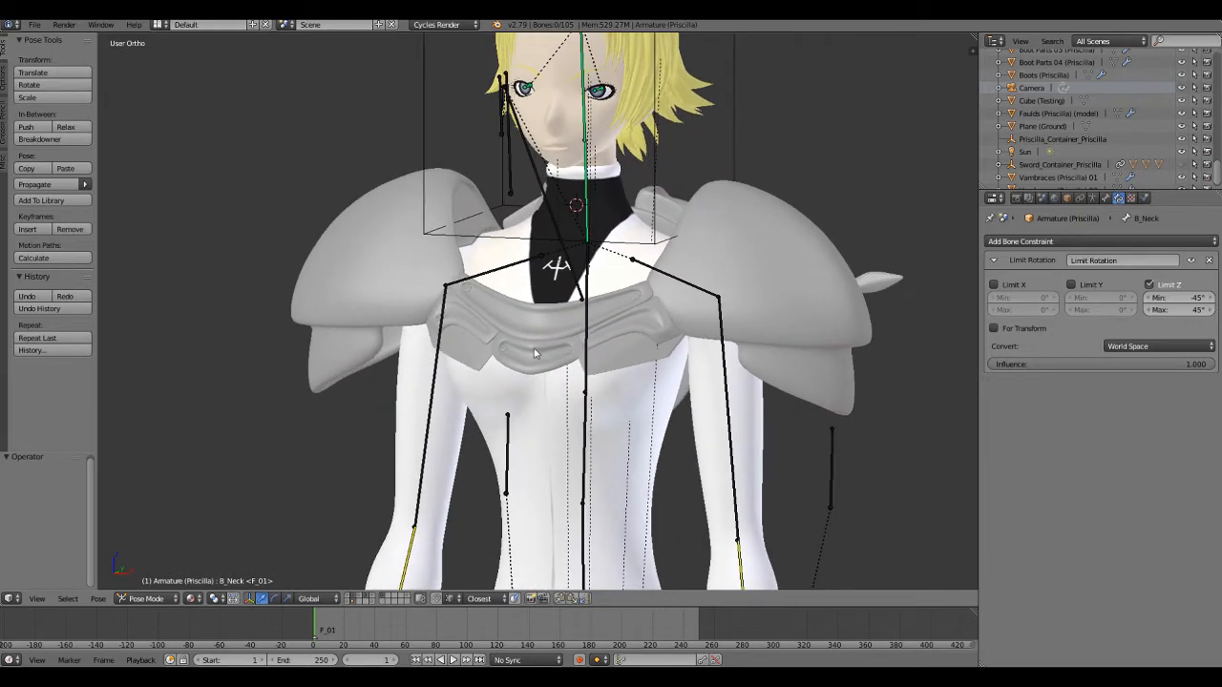
right_click(748, 301)
key("a")
right_click(668, 212)
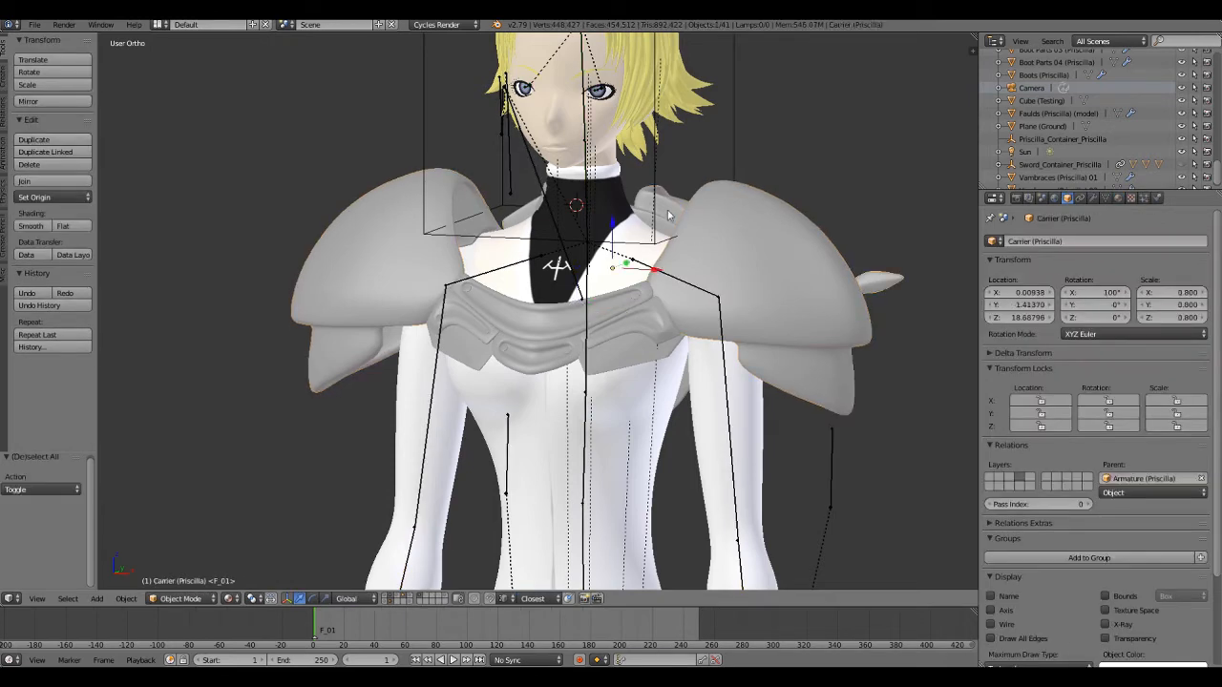
Select the Buckle 01 armor piece across the upper chest and clear the selection.
scroll(824, 292, "down", 3)
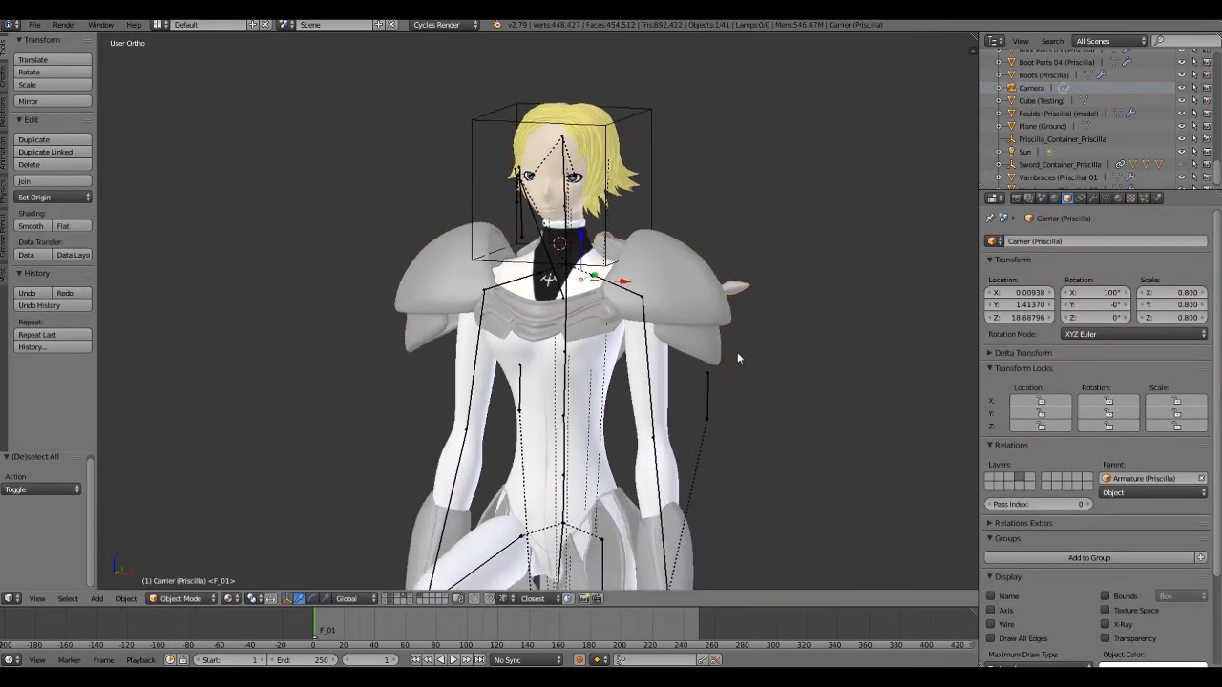
scroll(634, 232, "up", 5)
right_click(633, 227)
key("a")
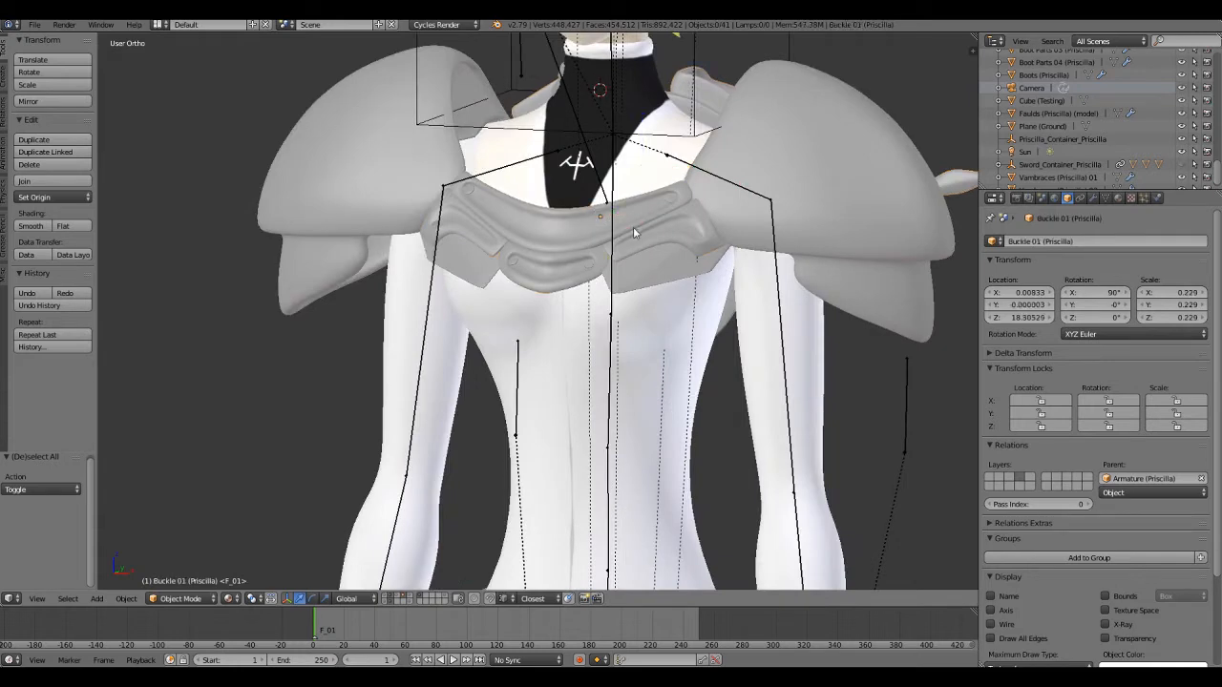
Examine how the faulds sit around the hips and the raised thigh from several distances.
middle_click_drag(641, 366, 639, 538, "shift")
scroll(696, 449, "down", 4)
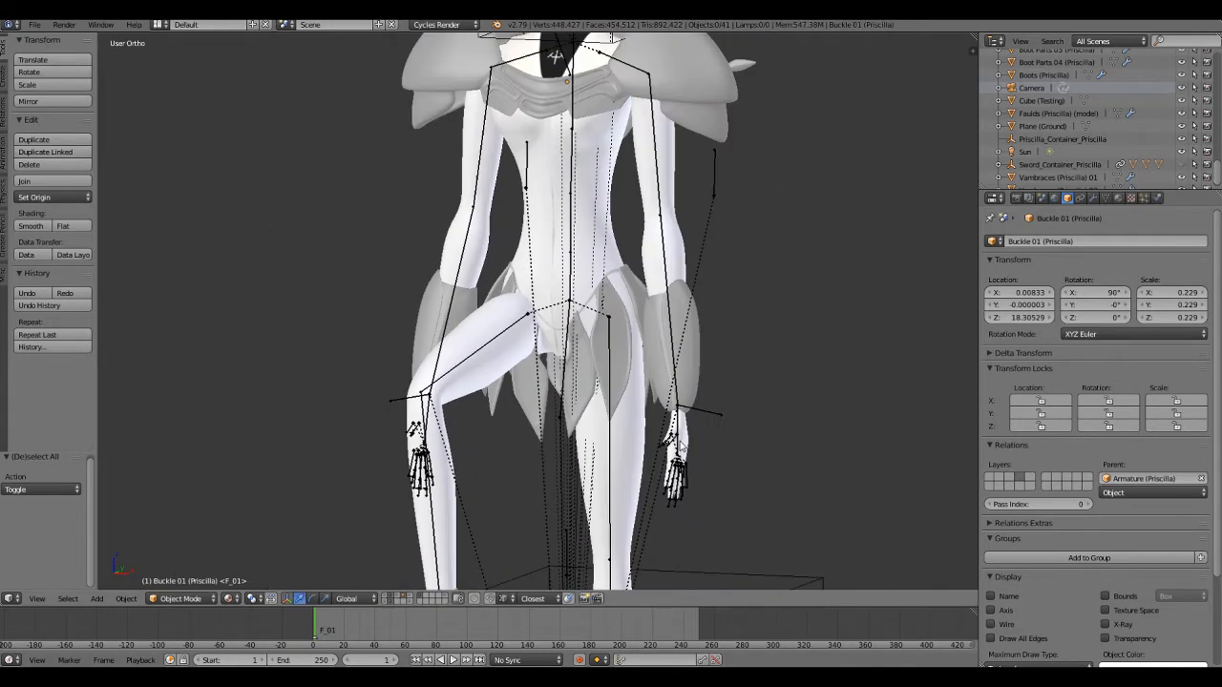
scroll(656, 276, "up", 3)
middle_click_drag(662, 490, 725, 559, "shift")
scroll(724, 549, "up", 3)
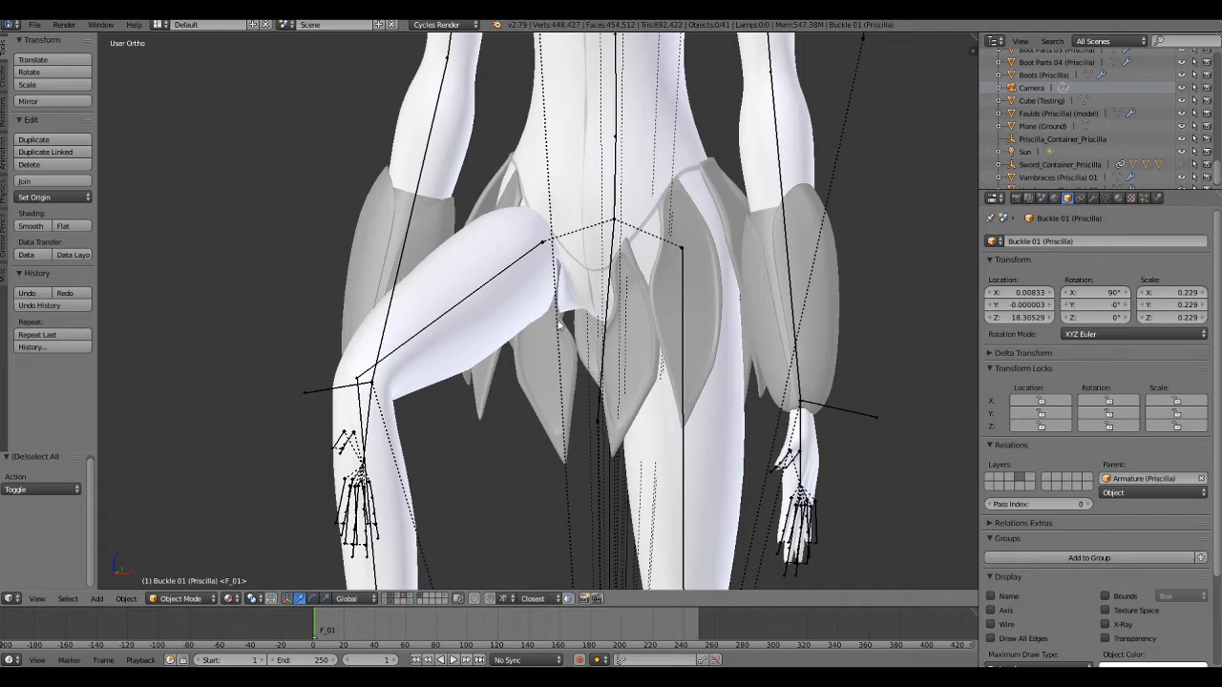
mouse_move(510, 390)
middle_mouse_down()
mouse_move(538, 411)
mouse_move(608, 429)
mouse_move(523, 425)
mouse_move(496, 407)
mouse_move(505, 398)
middle_mouse_up()
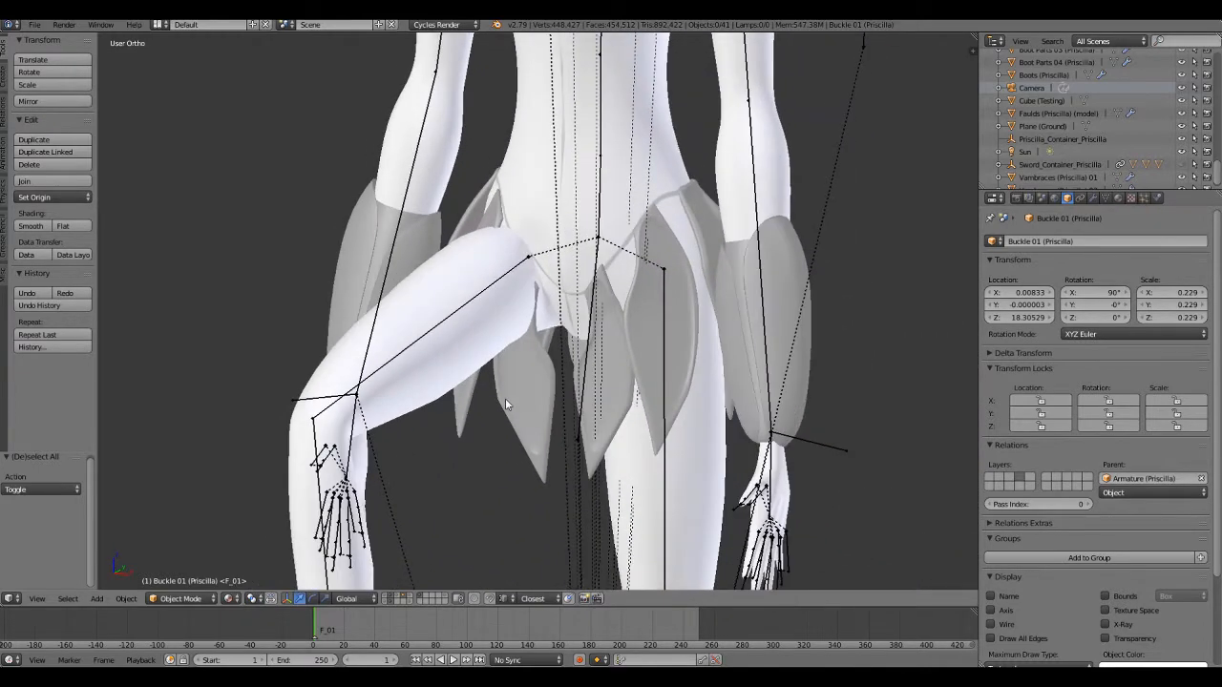
scroll(513, 393, "up", 2)
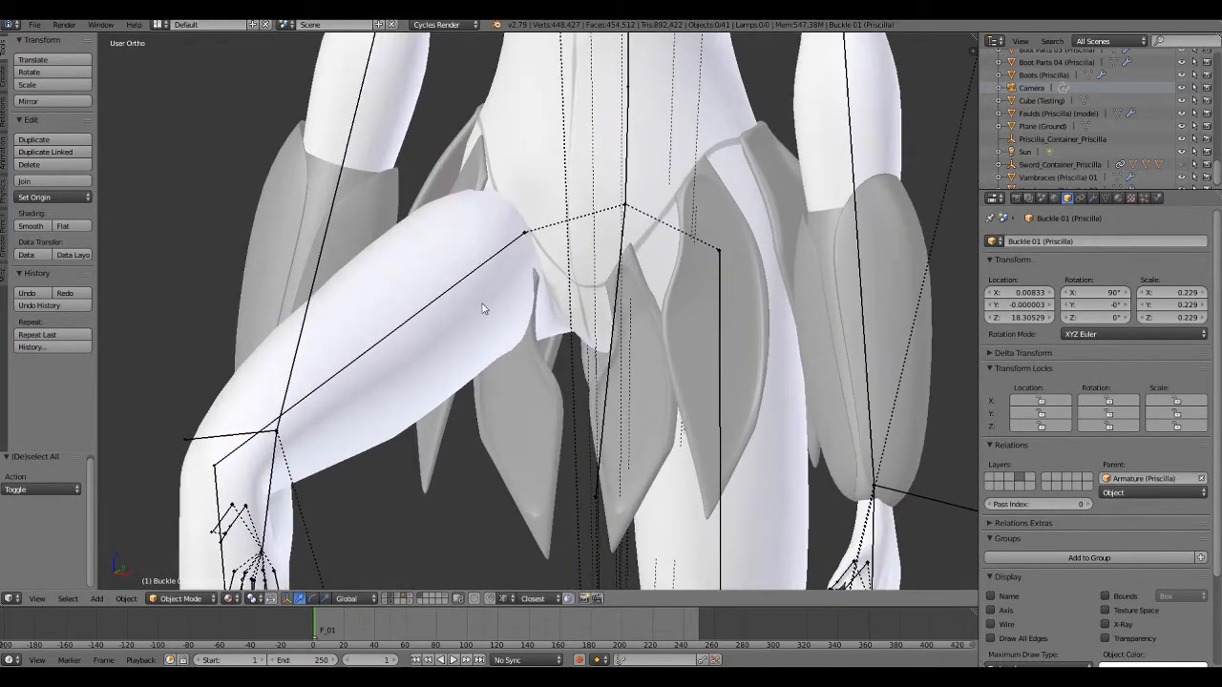
scroll(483, 309, "down", 2)
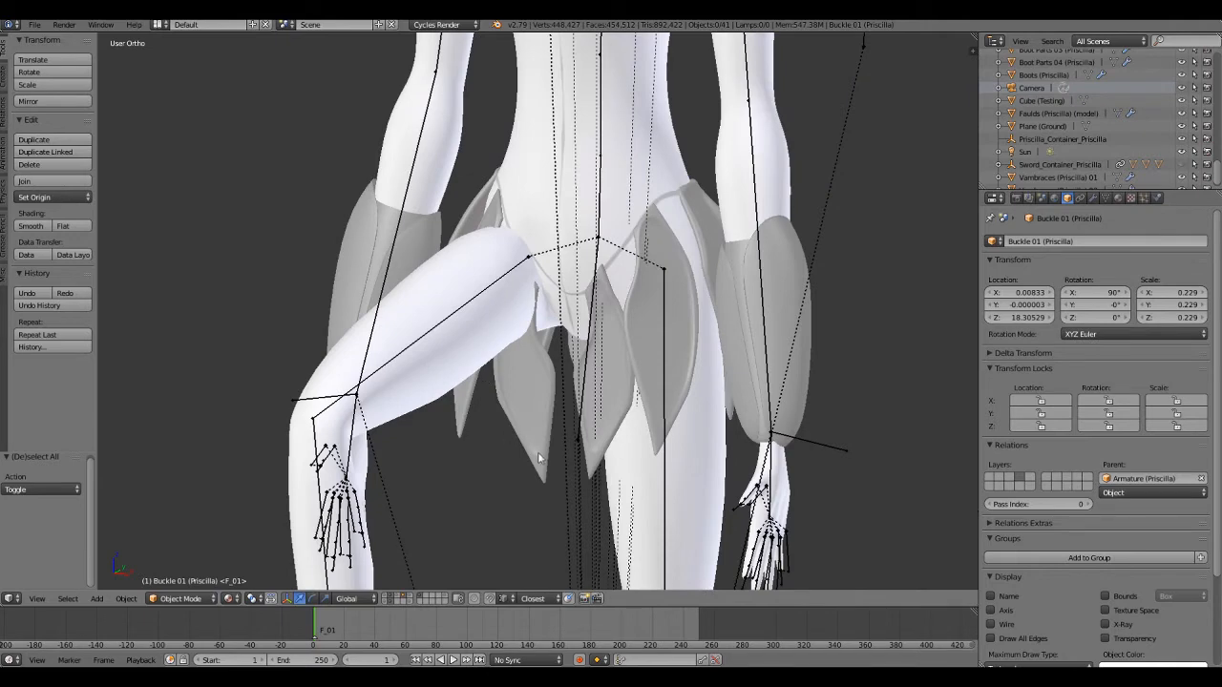
mouse_move(529, 447)
middle_mouse_down()
mouse_move(525, 428)
mouse_move(525, 450)
middle_mouse_up()
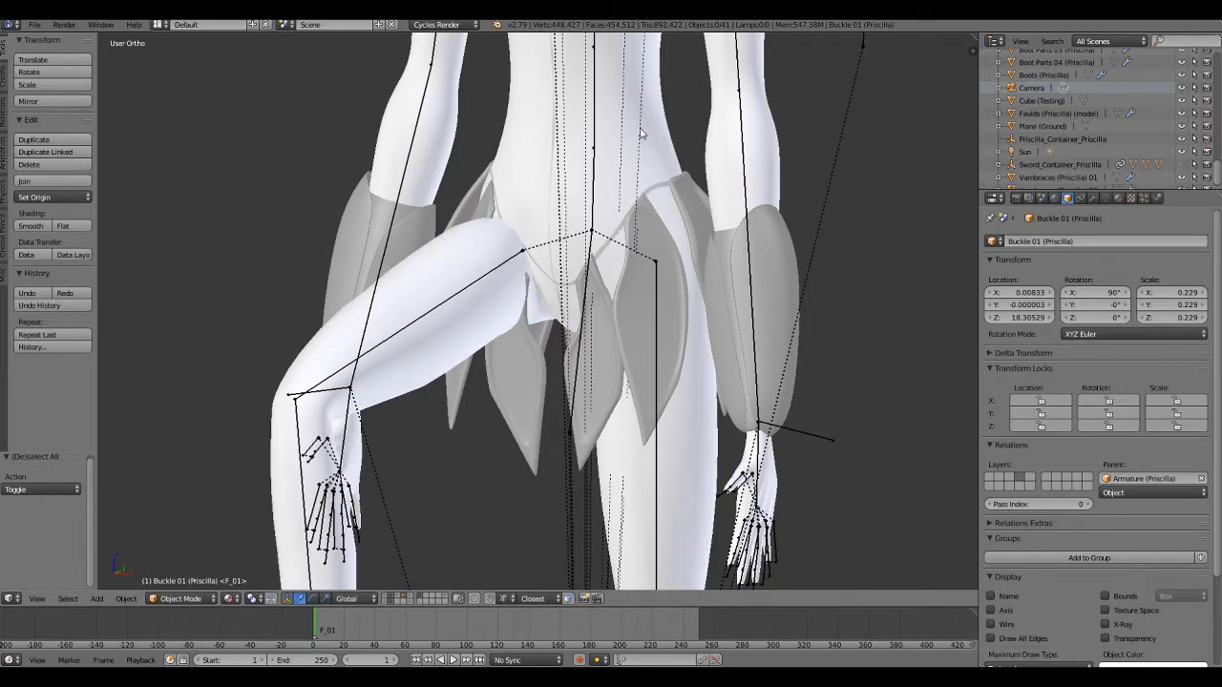
Select the Priscilla_Container_Priscilla box around the head and clear the selection.
scroll(642, 134, "down", 4)
middle_click_drag(640, 134, 652, 371, "shift")
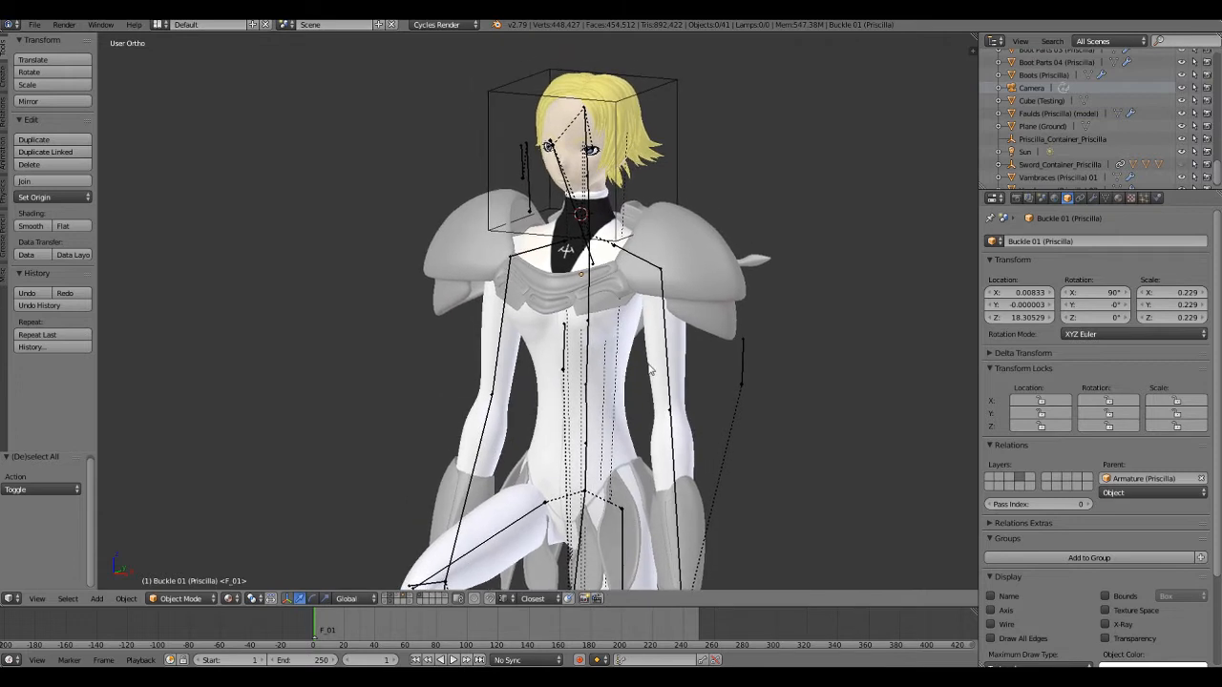
right_click(677, 105)
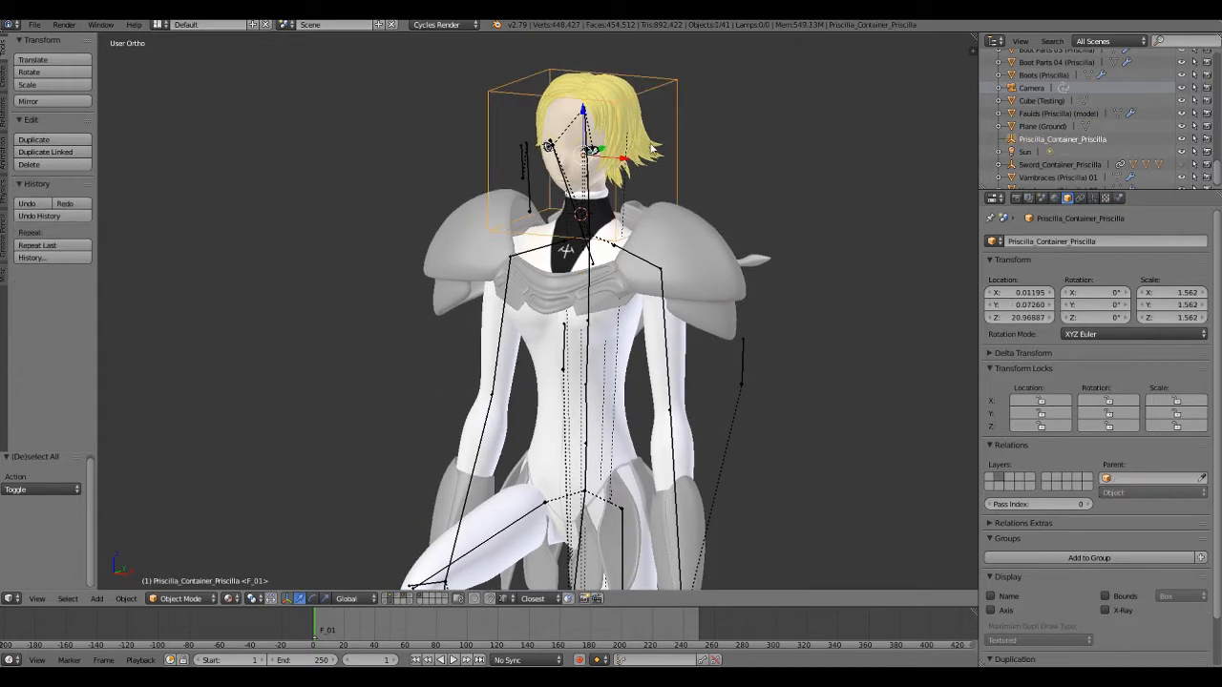
key("a")
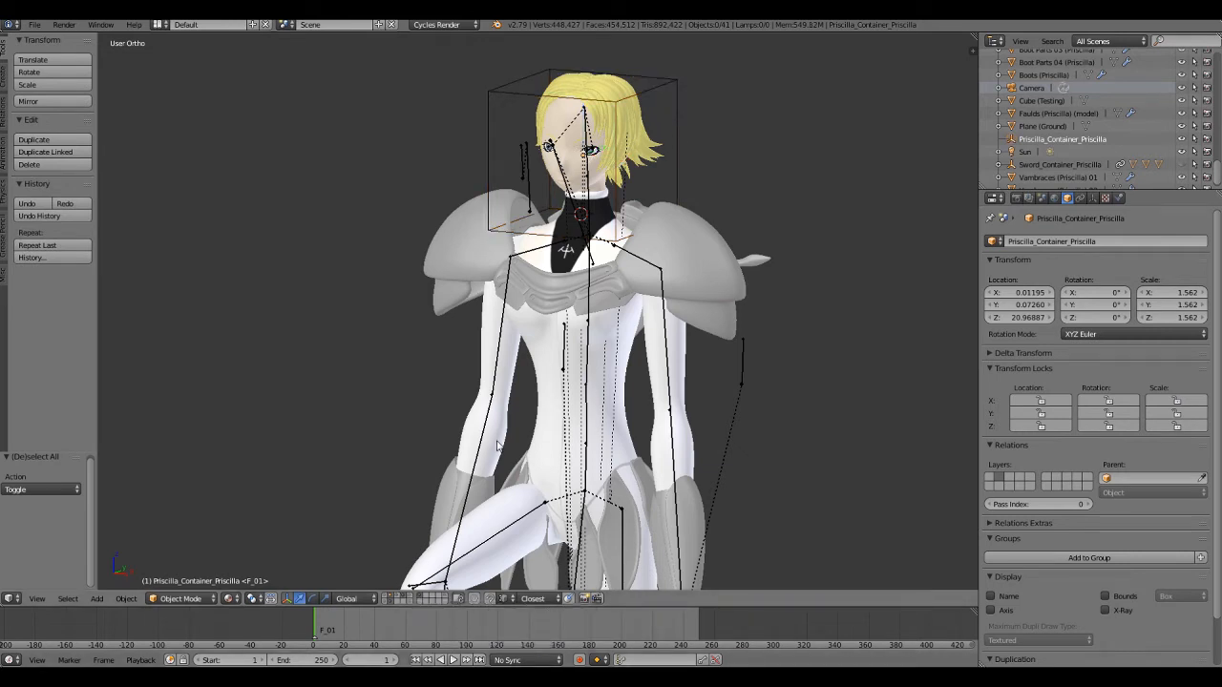
Unhide all hidden objects, including the cloak and sword, and clear the selection.
right_click(565, 402)
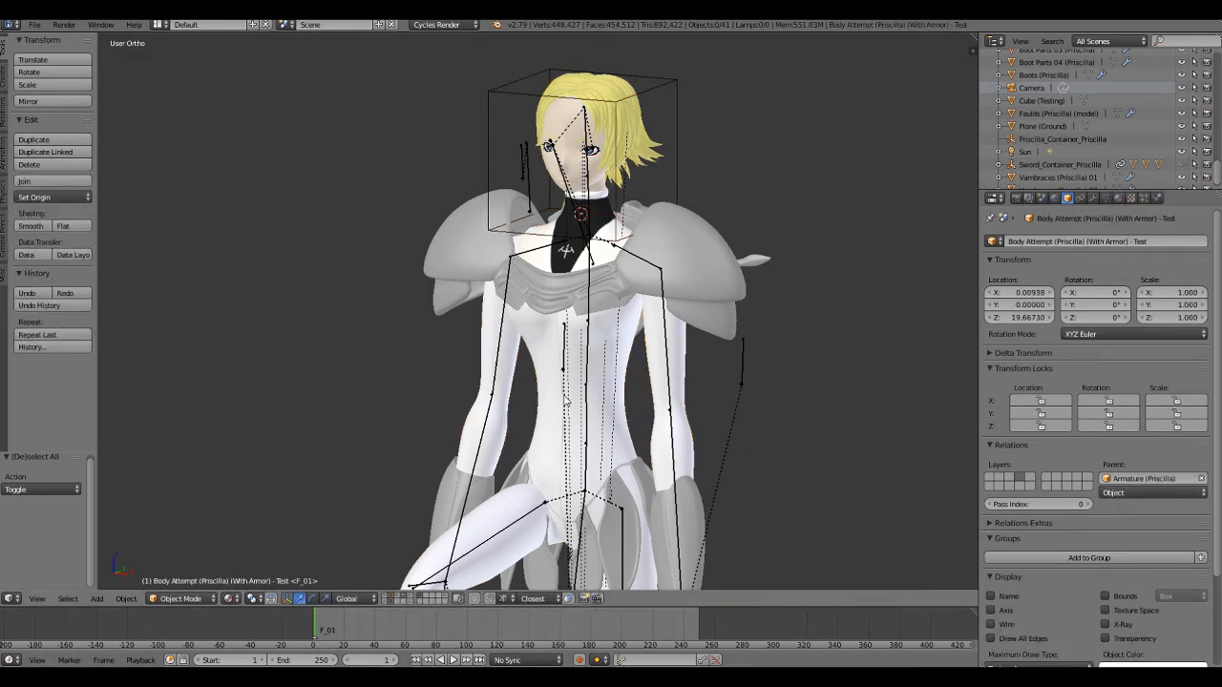
key("alt+h")
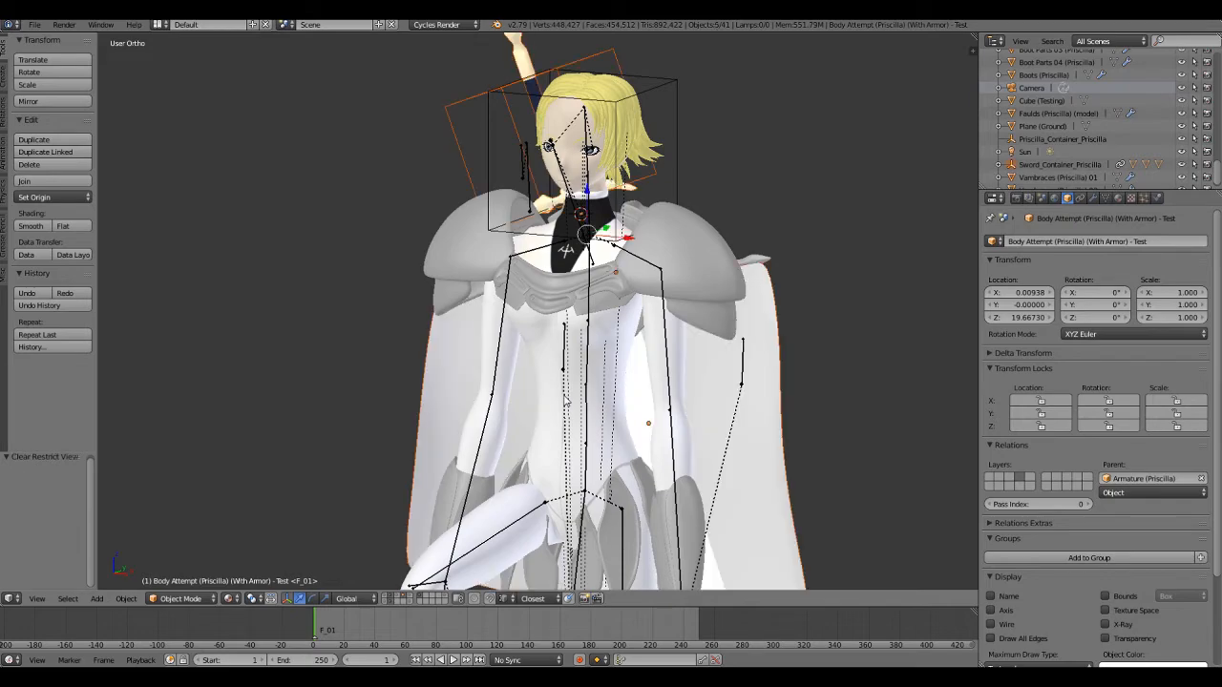
key("a")
Select the cloak on the character's back and show its cloth physics settings.
middle_click_drag(561, 399, 839, 407)
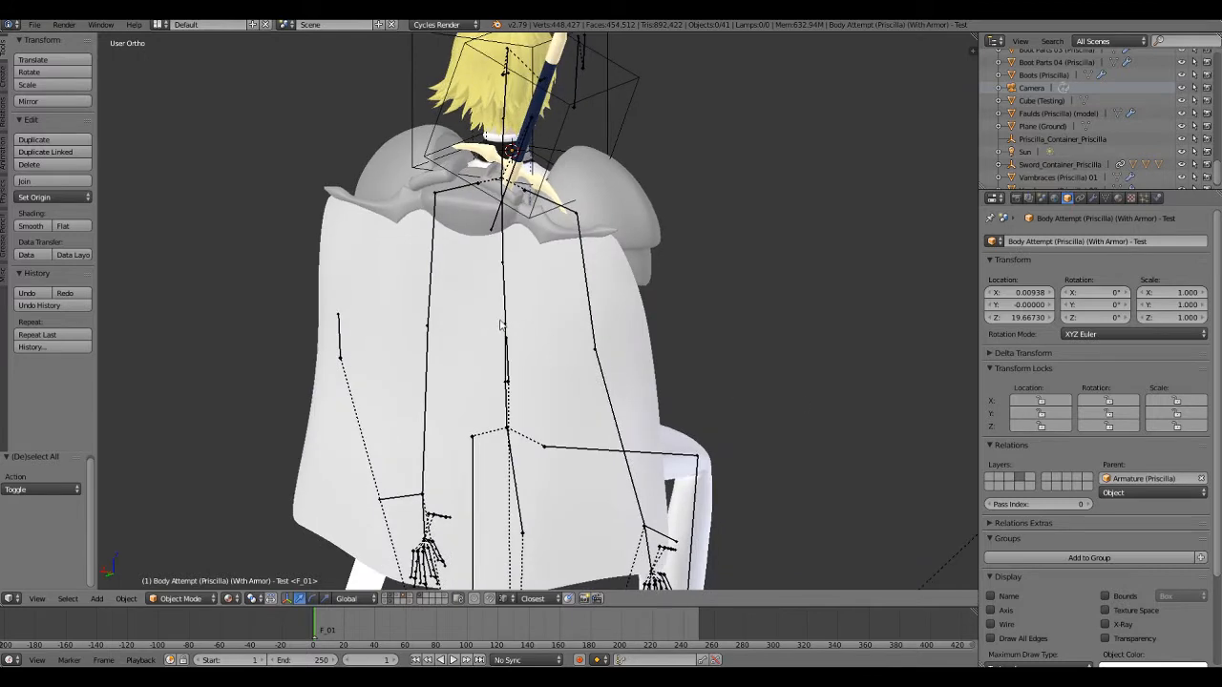
middle_click_drag(364, 402, 478, 351)
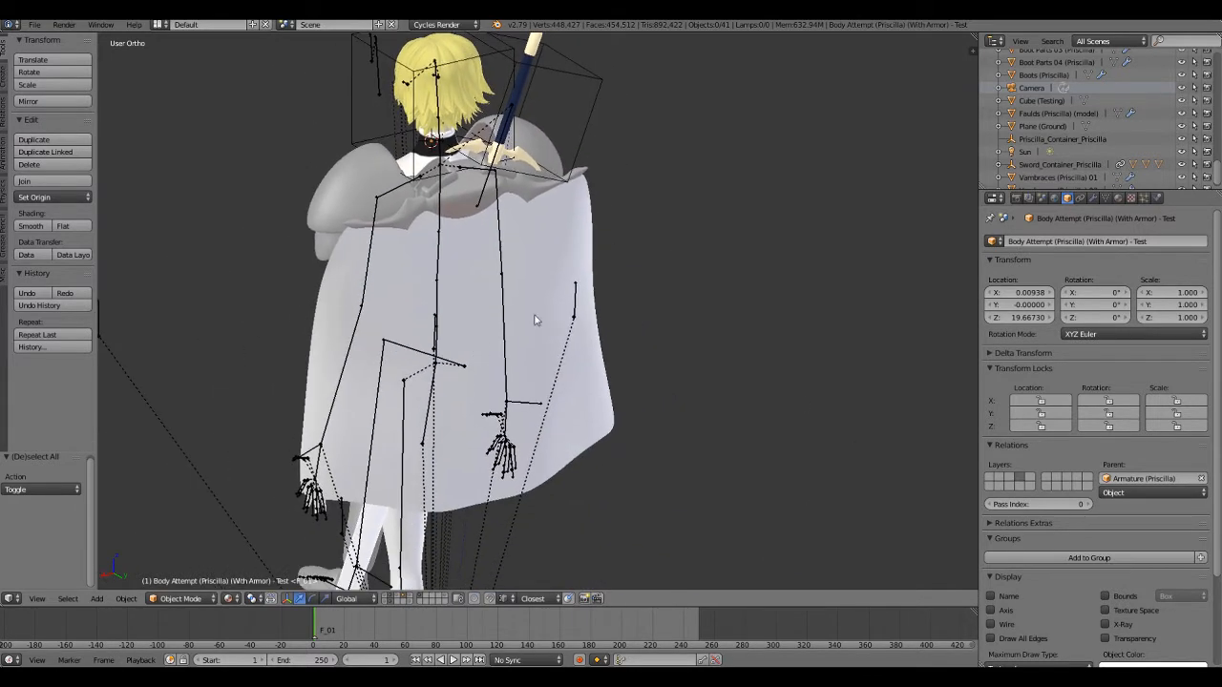
right_click(551, 296)
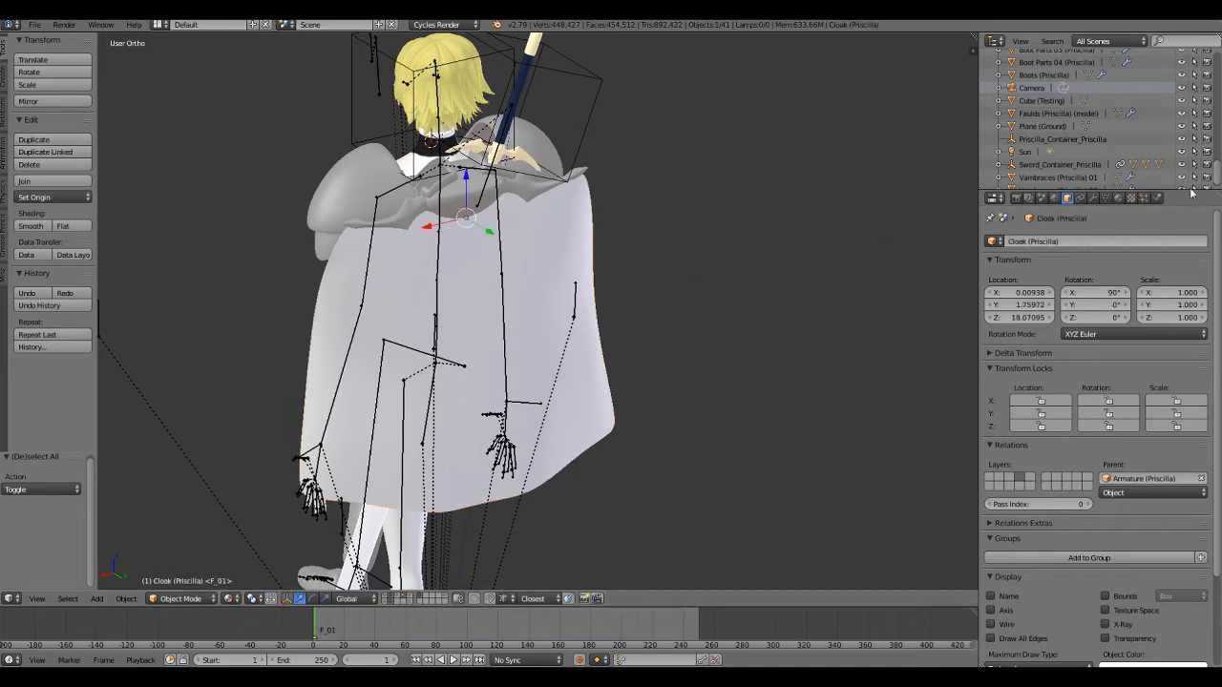
left_click(1158, 199)
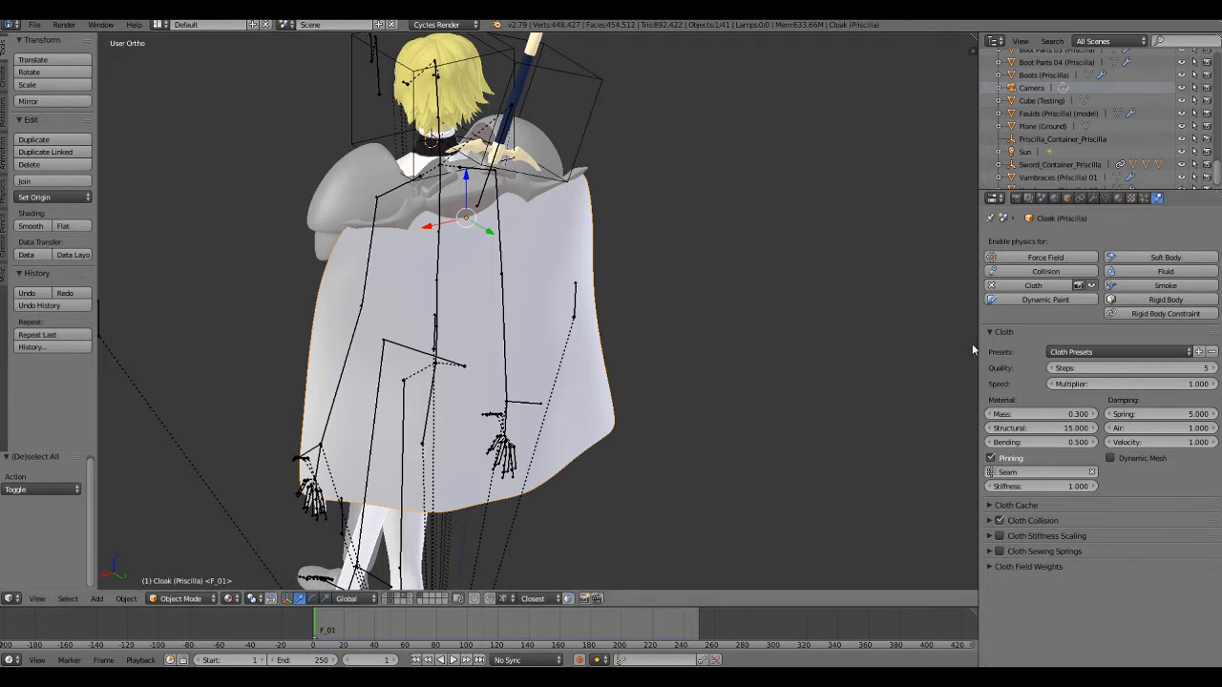
Switch the cloak to Edit Mode and inspect the selected vertices along its upper edge.
scroll(423, 268, "up", 3)
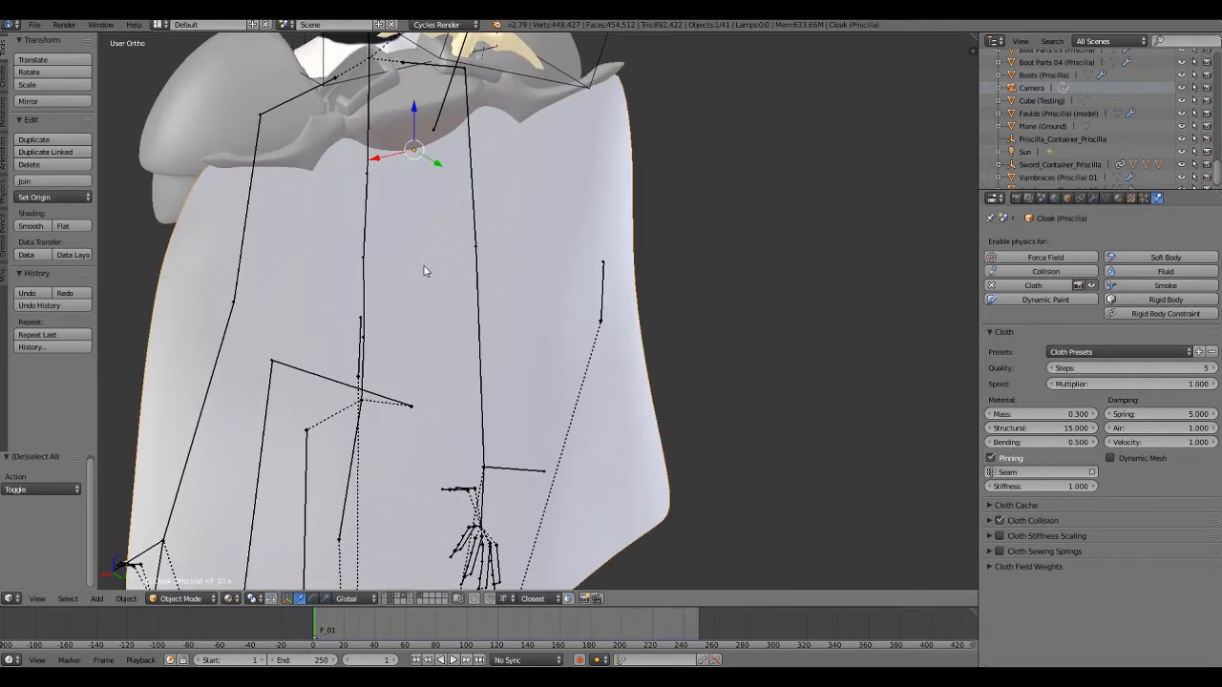
key("Tab")
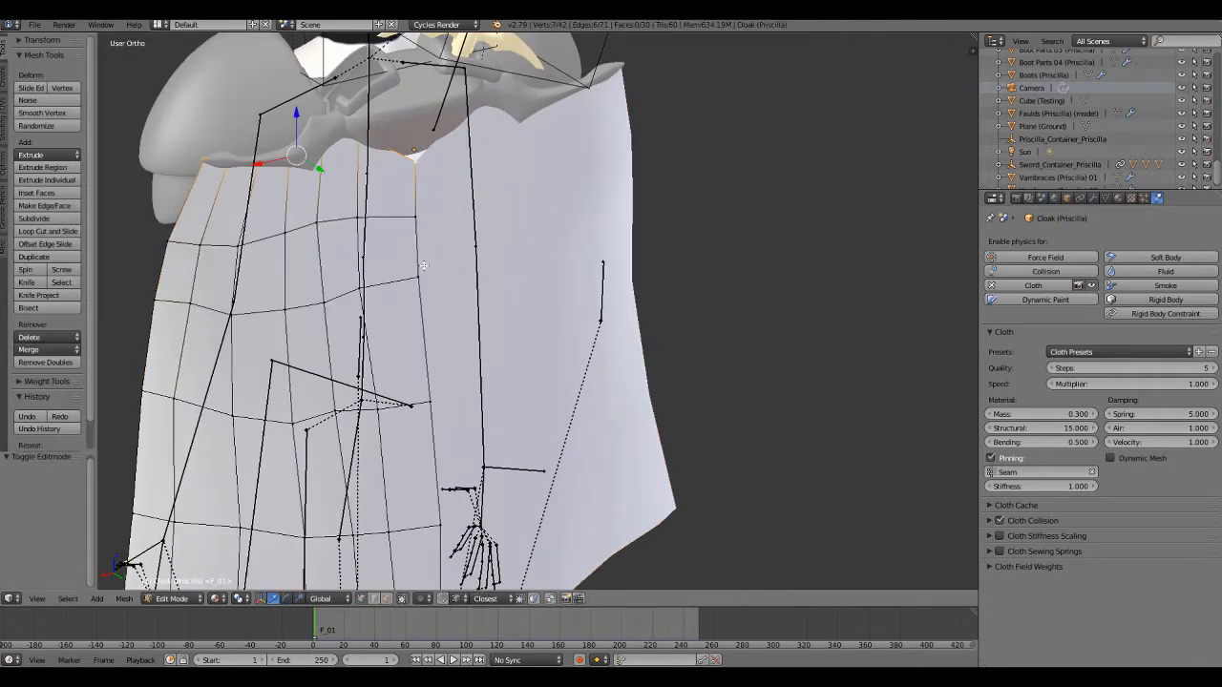
middle_click_drag(163, 180, 401, 294, "shift")
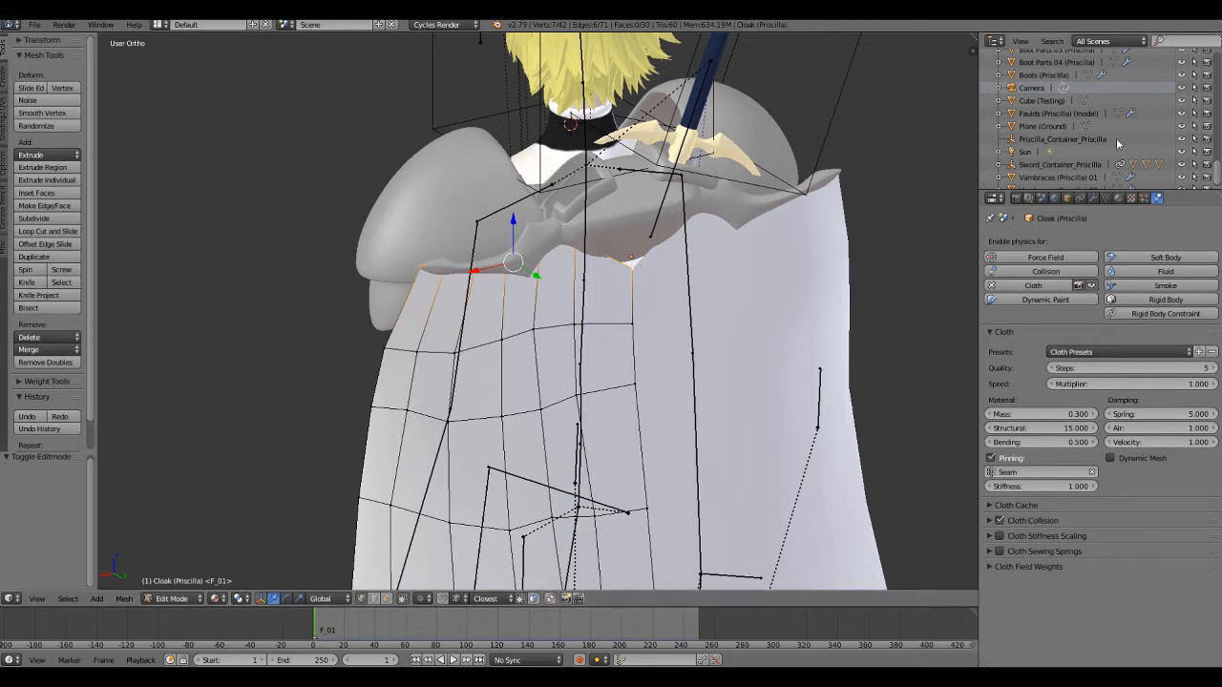
Look through the cloak's vertex groups to find the Seam group used for pinning.
left_click(1104, 197)
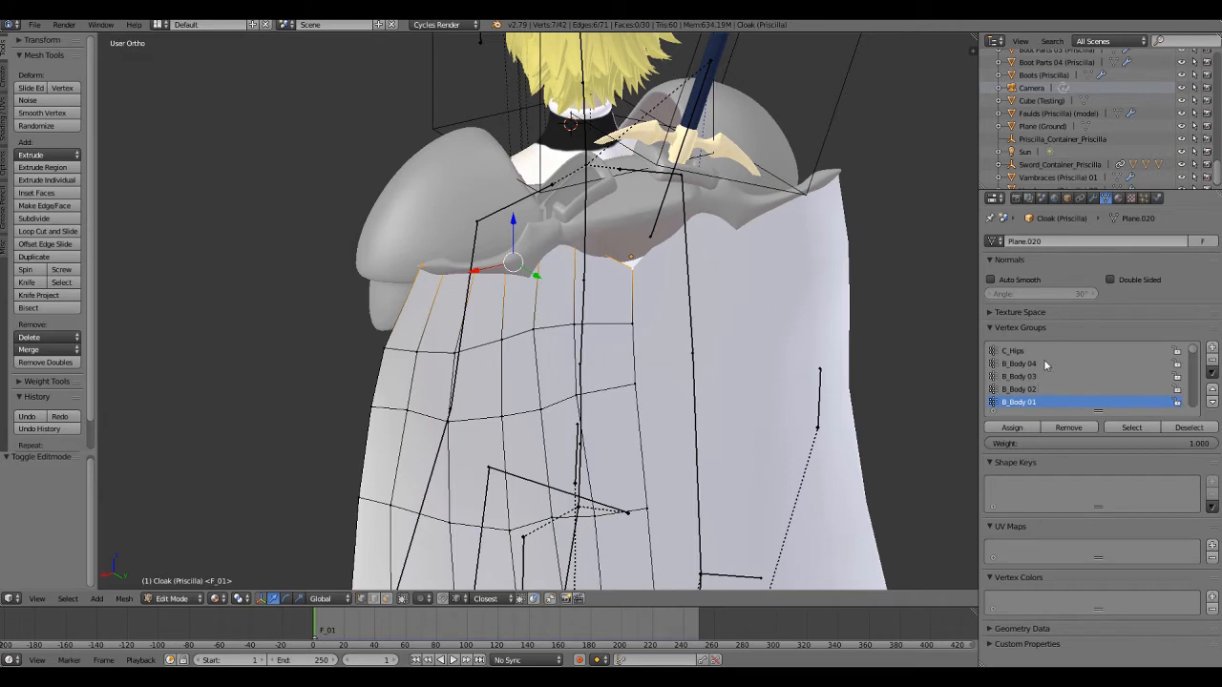
scroll(1058, 379, "up", 5)
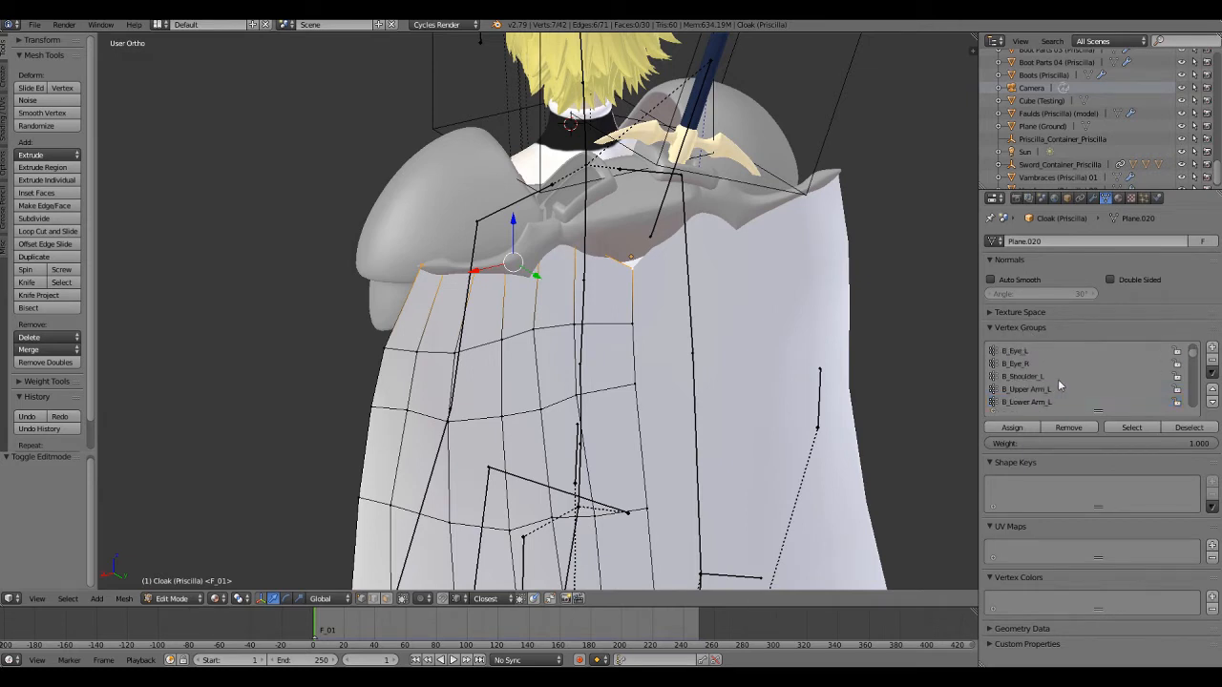
scroll(1059, 378, "down", 10)
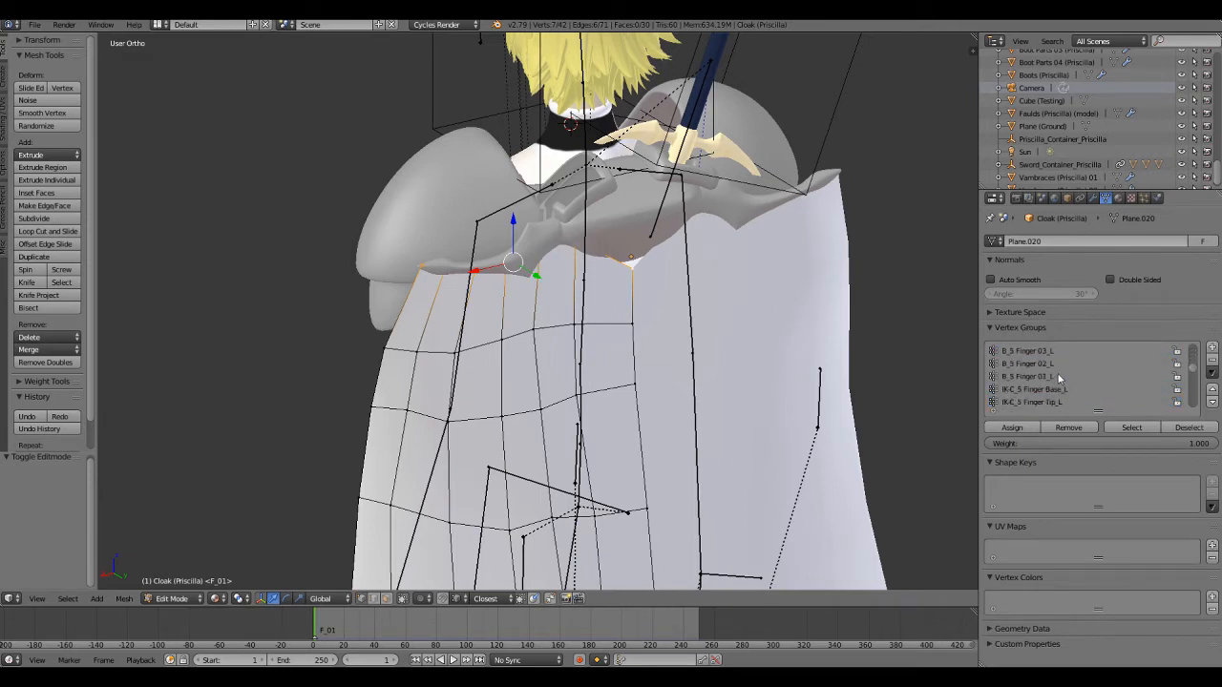
scroll(1058, 378, "down", 10)
scroll(1079, 387, "up", 5)
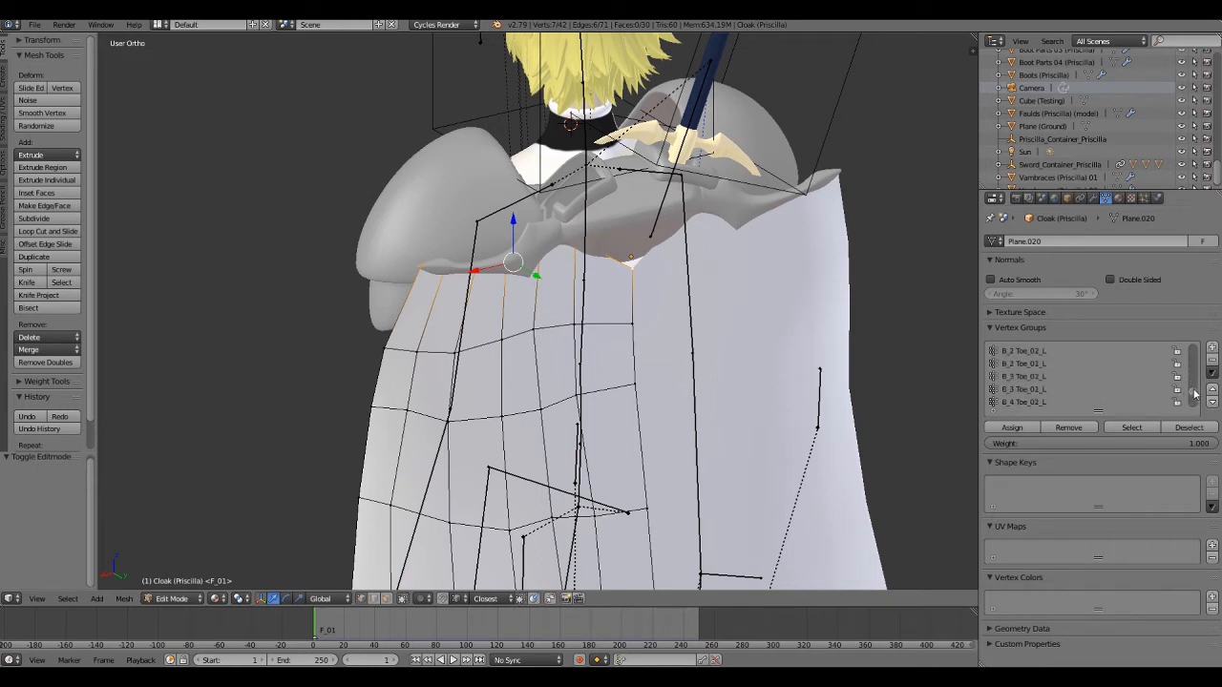
left_click_drag(1192, 393, 1192, 343)
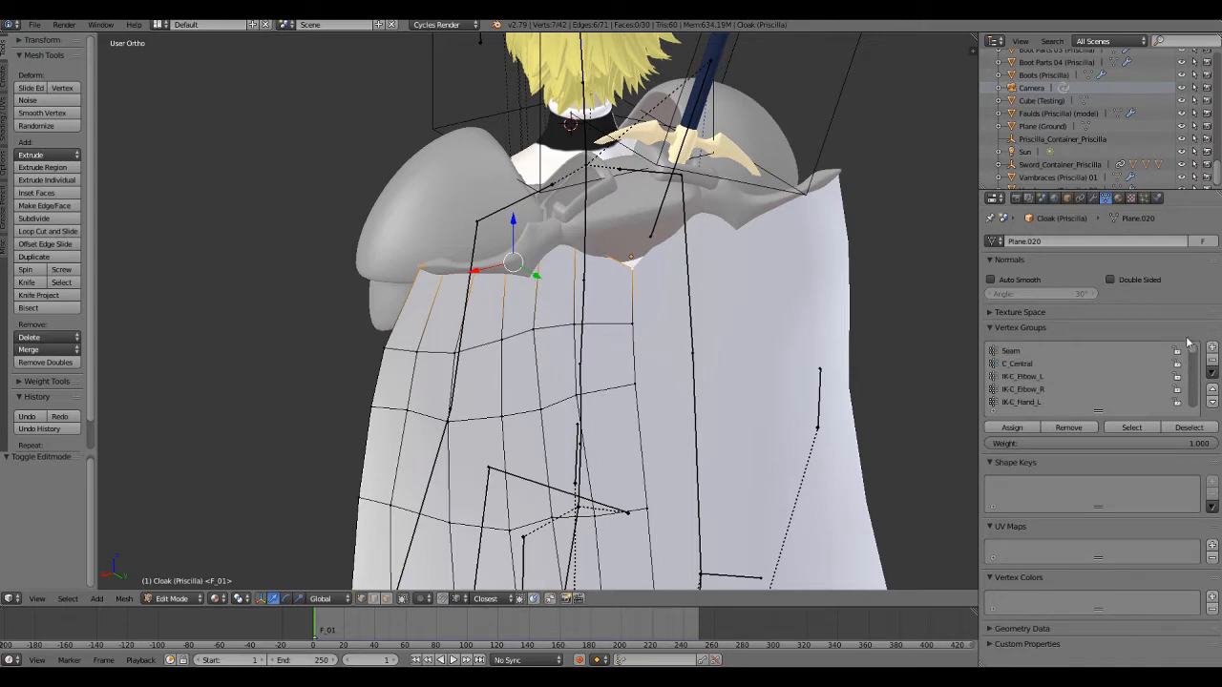
Return the cloak to Object Mode, clear the selection and show its cloth physics settings again.
key("Tab")
key("a")
middle_click_drag(761, 373, 636, 355)
left_click(1158, 199)
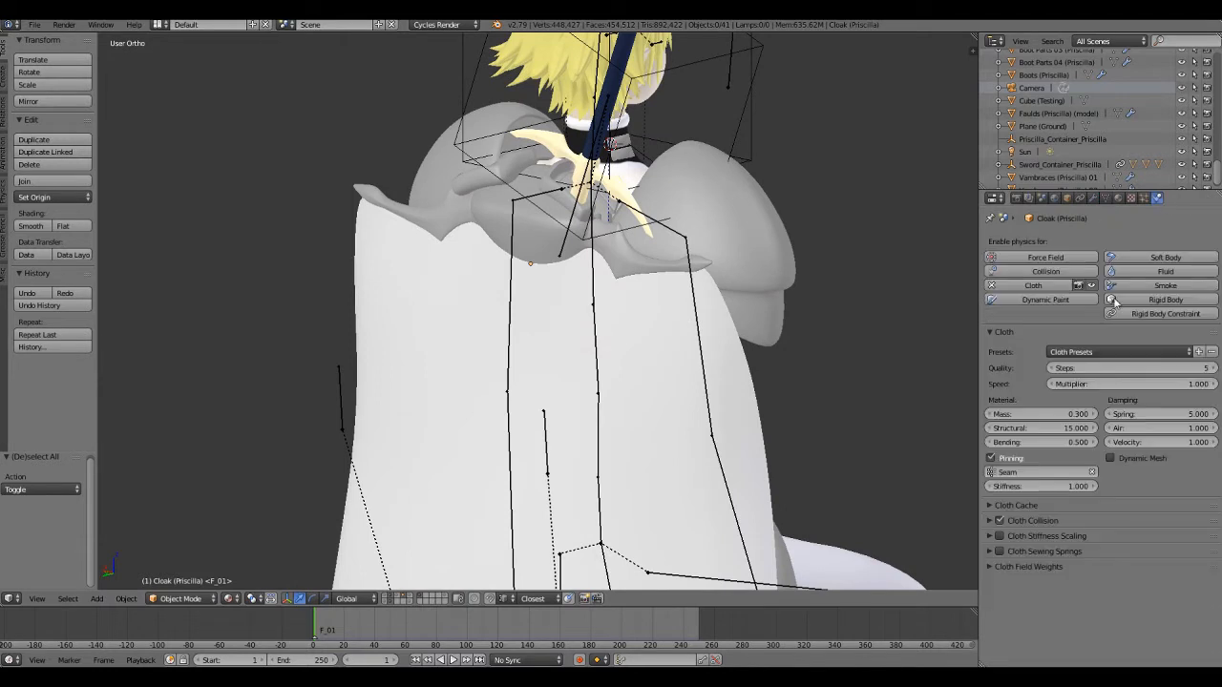
Play the timeline to simulate the pinned cloak's cloth physics, pause at frame 14 and examine how the cloak hangs from the shoulders.
left_click(993, 459)
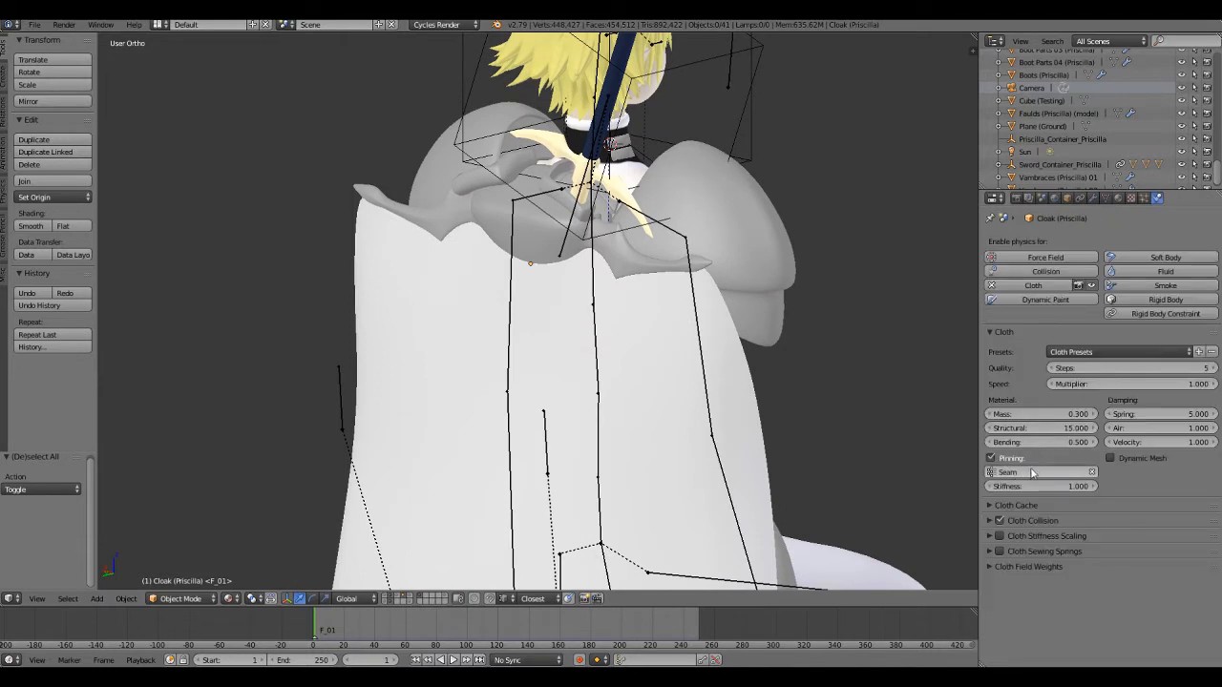
scroll(480, 290, "down", 4)
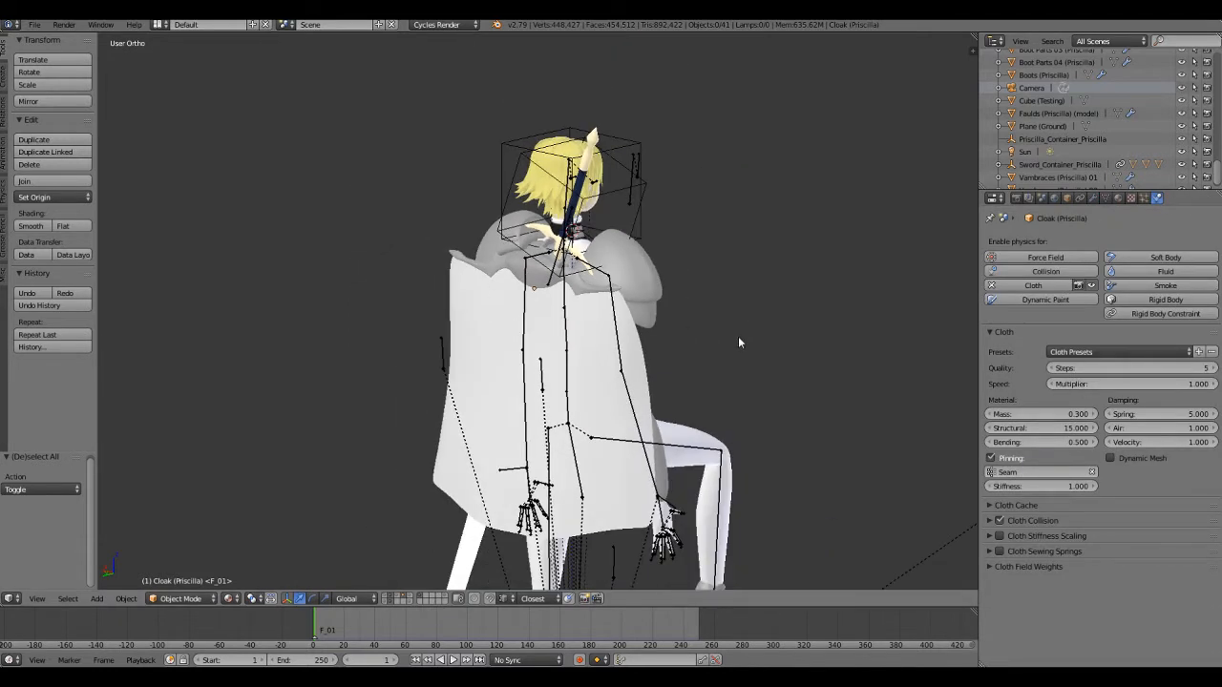
middle_click_drag(739, 344, 740, 207, "shift")
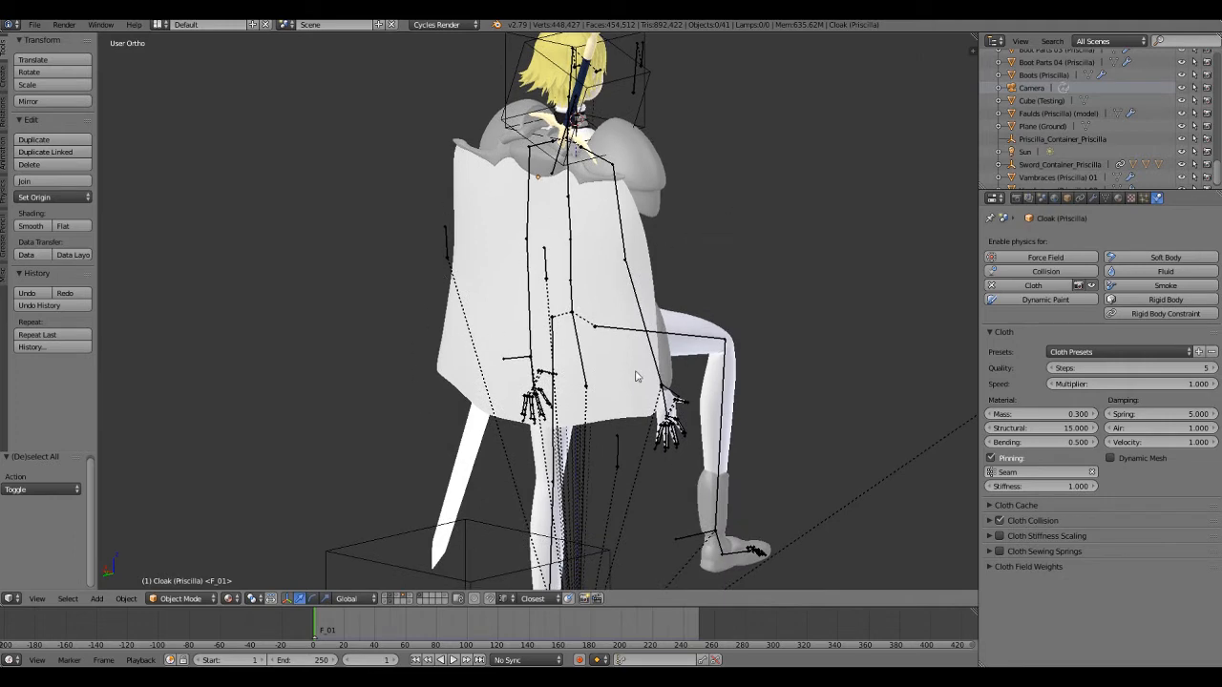
middle_click_drag(585, 376, 517, 548)
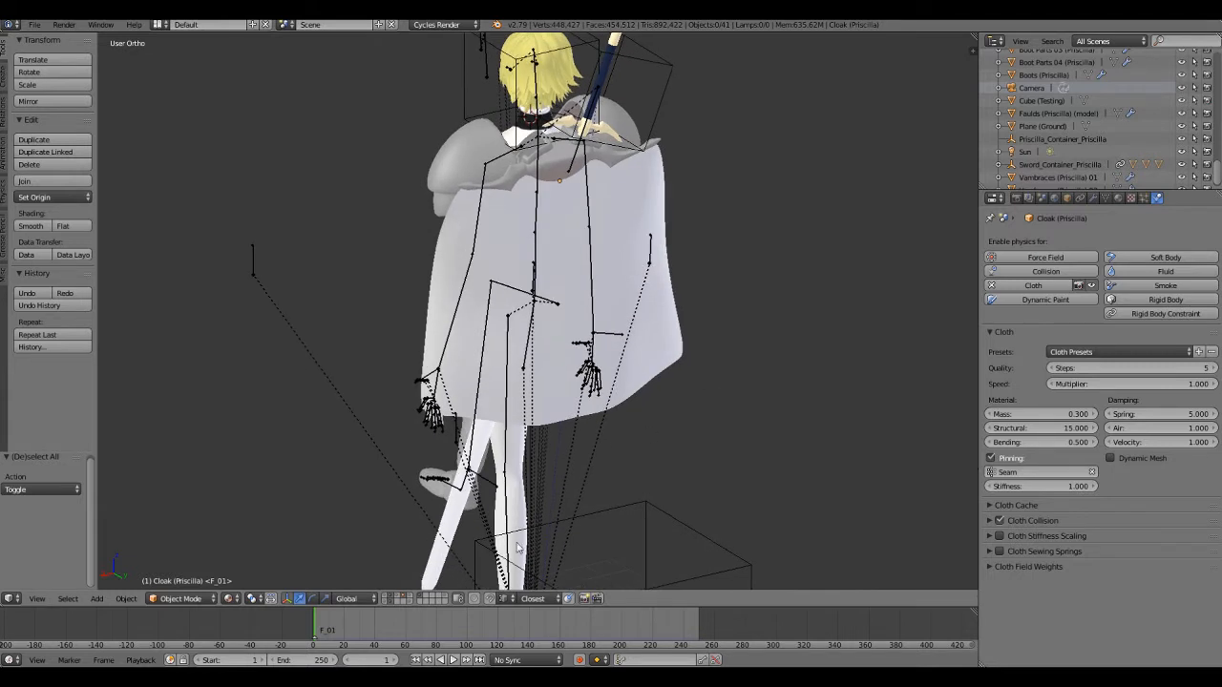
left_click(452, 661)
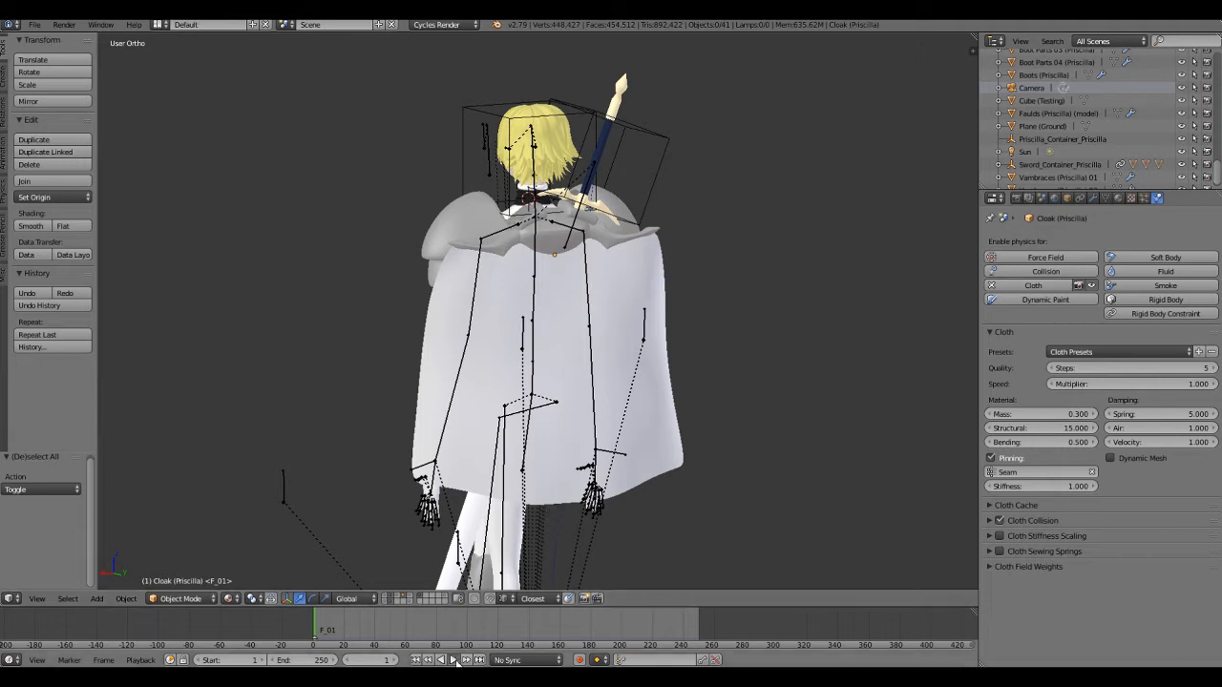
left_click(454, 661)
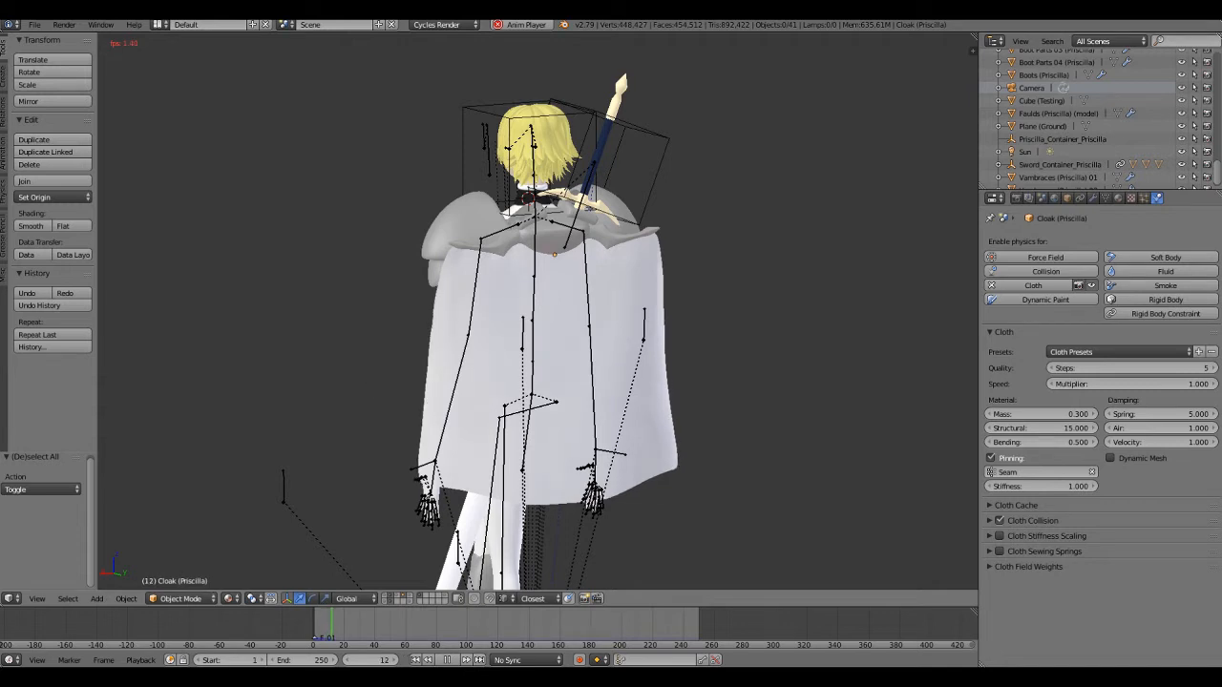
left_click(447, 661)
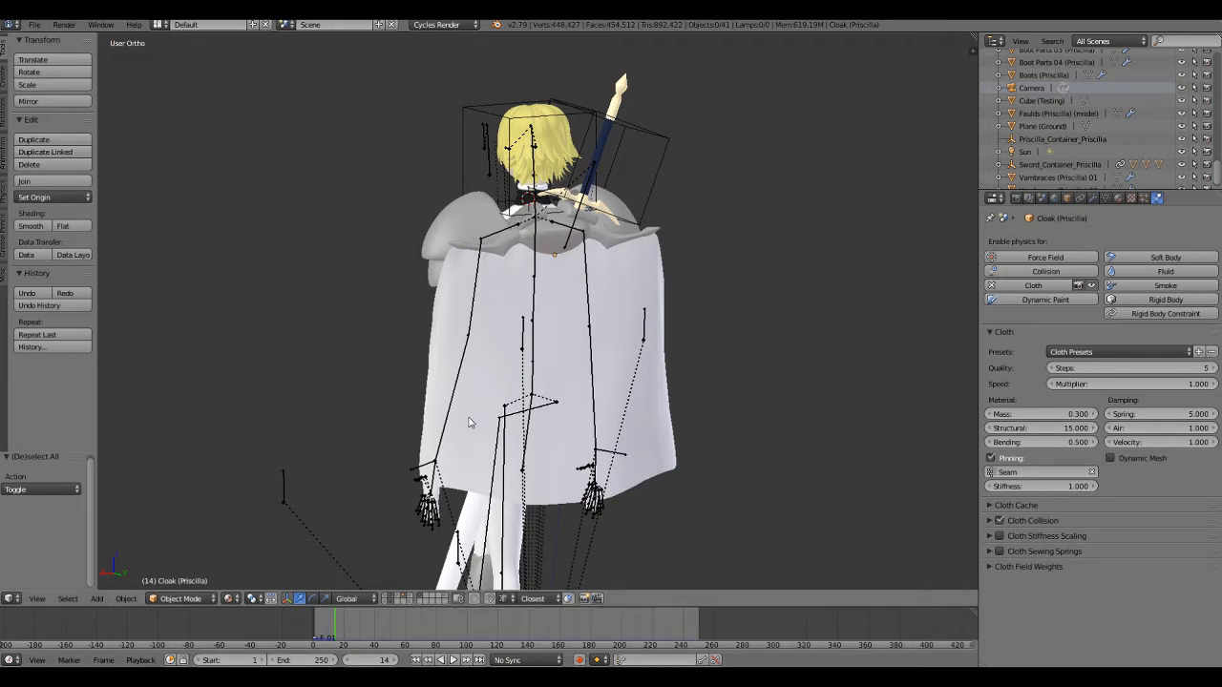
scroll(469, 423, "up", 3)
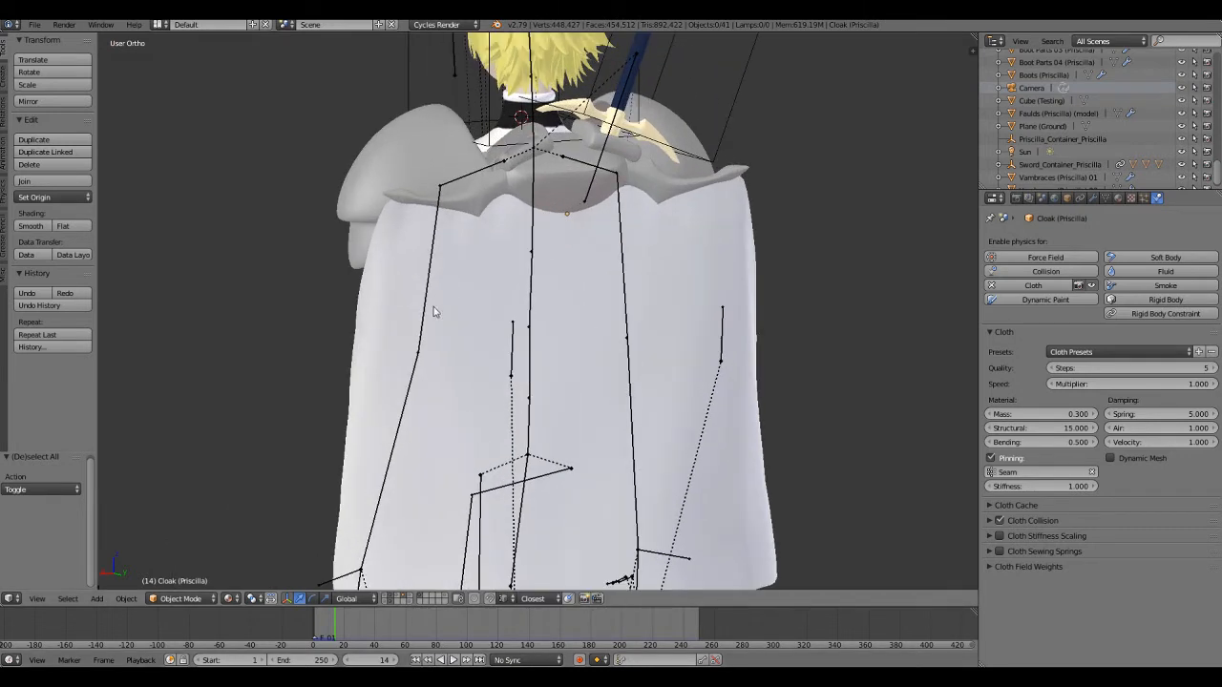
scroll(397, 245, "down", 2)
middle_click_drag(739, 418, 730, 366, "shift")
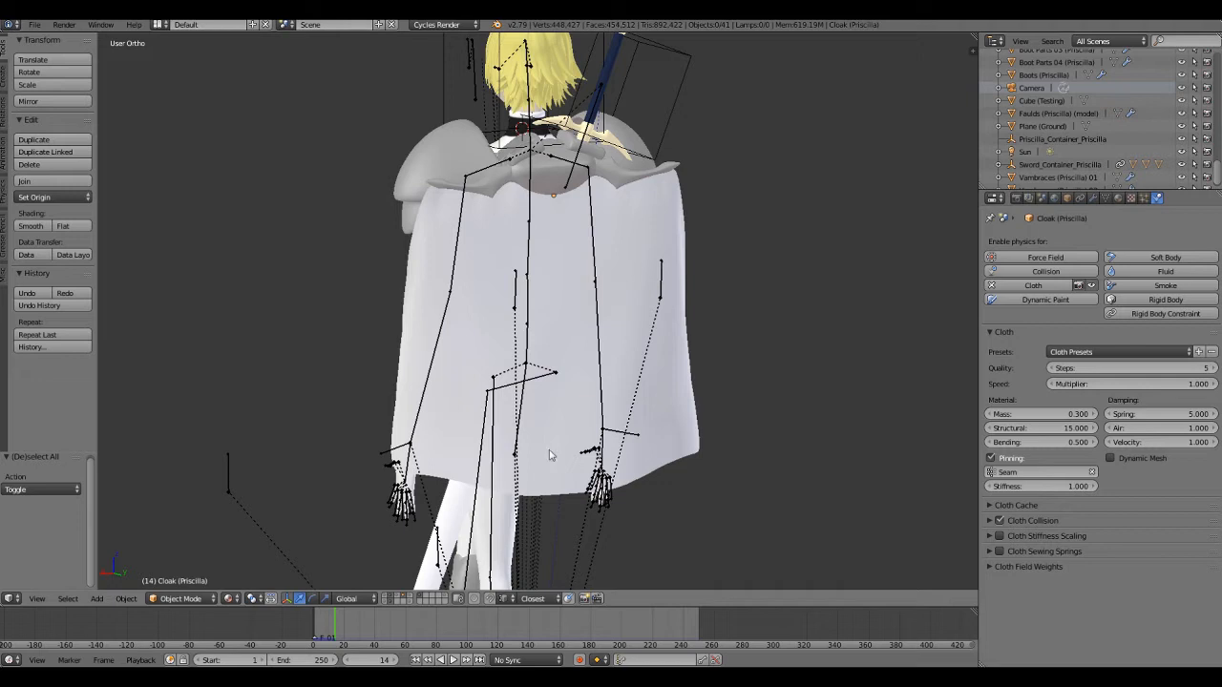
left_click(466, 660)
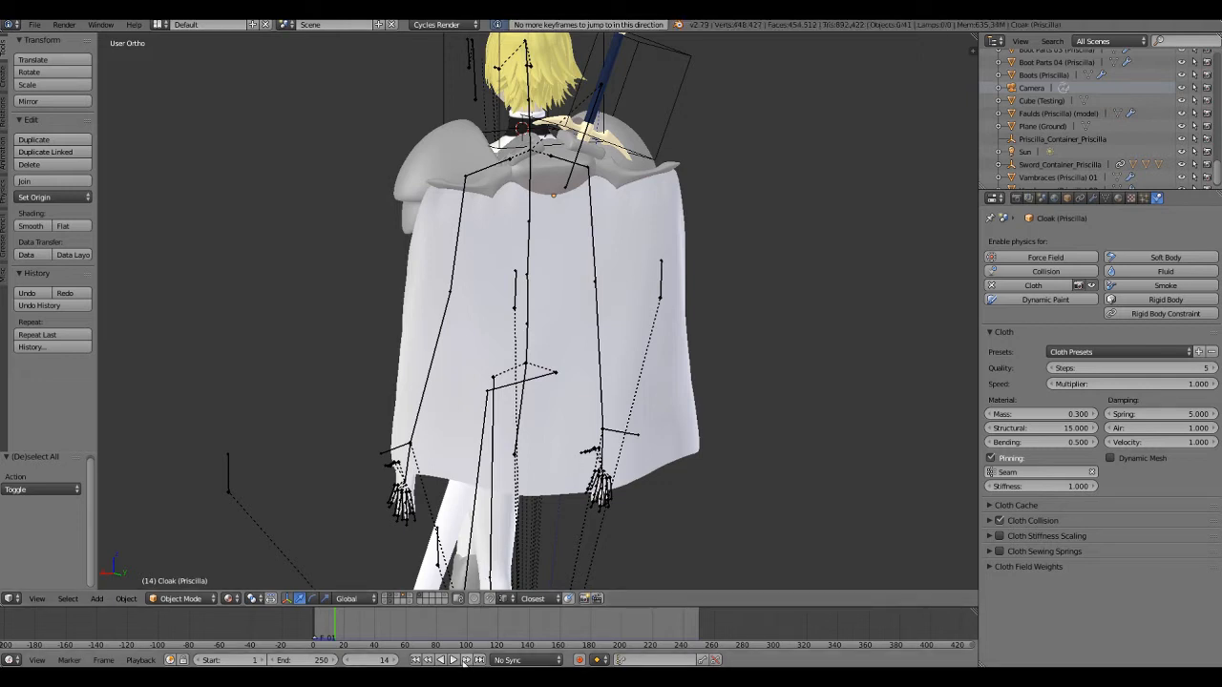
right_click(340, 621)
key("g")
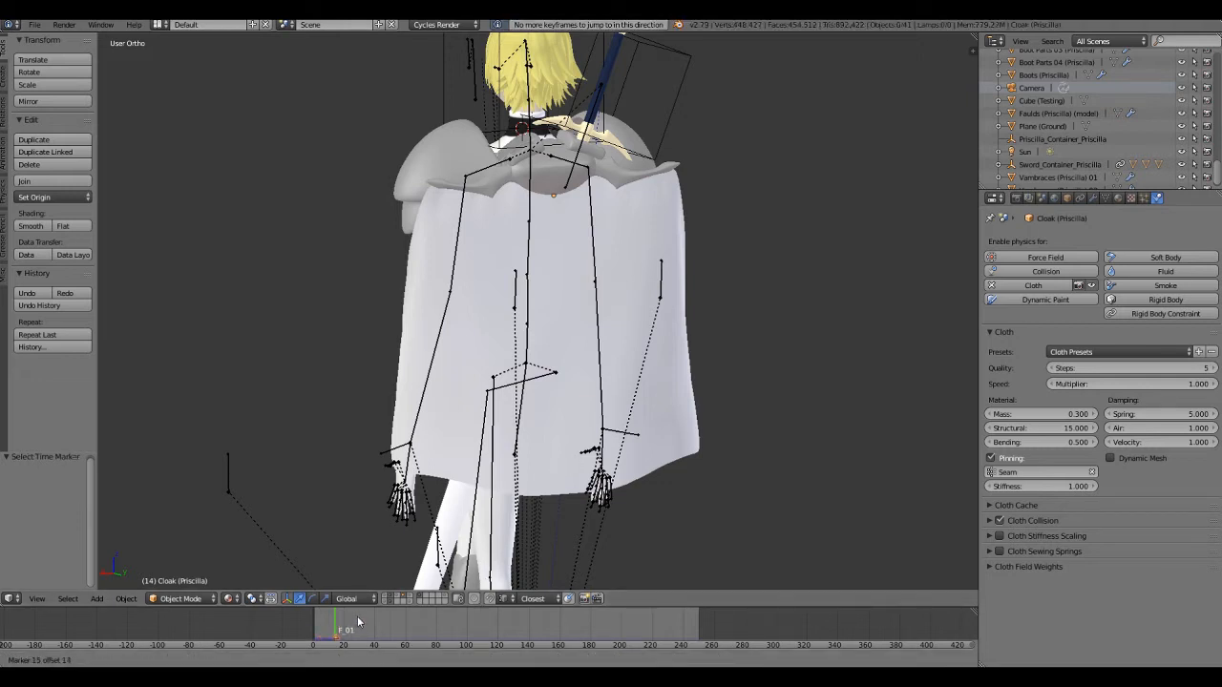
key("Escape")
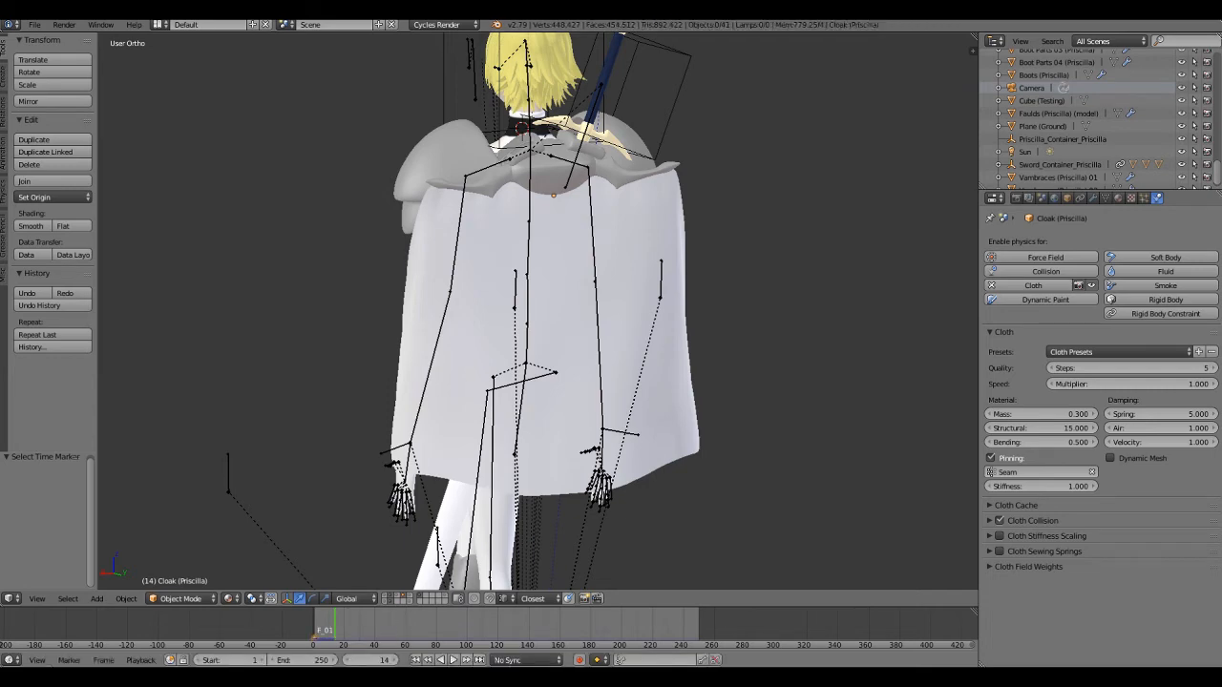
Return the timeline to frame 1 and clear the object selection.
left_click(416, 660)
key("a")
key("a")
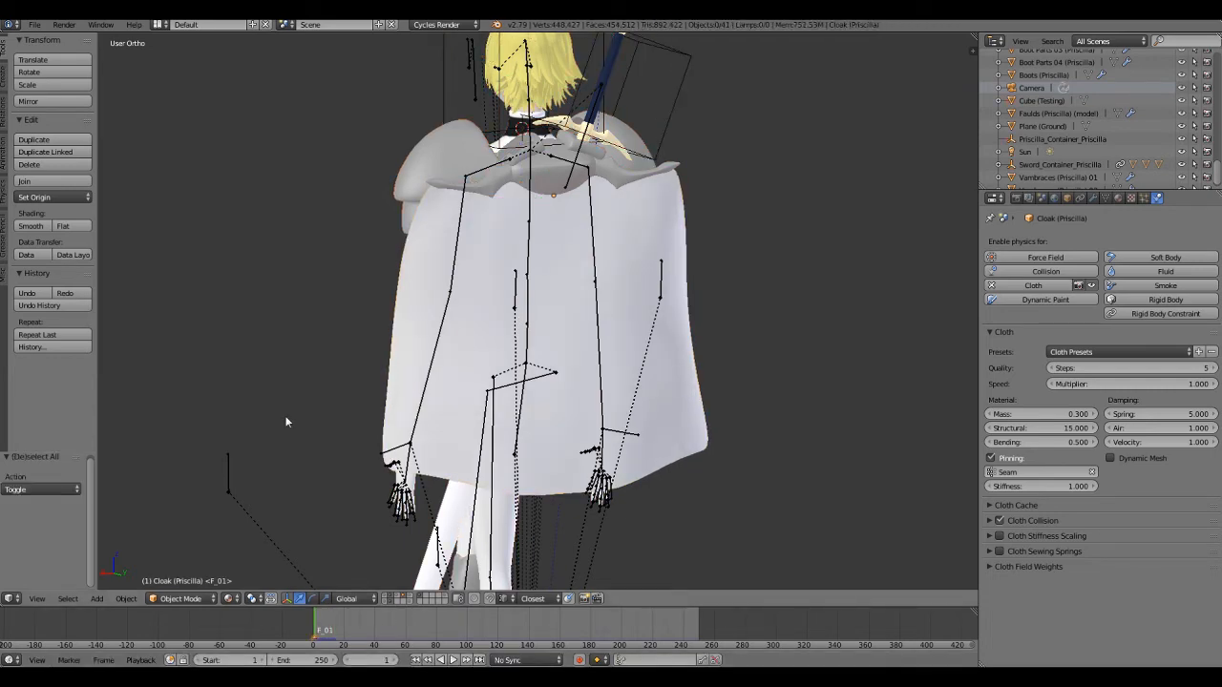
Move the C_Sword bone off the character's back into the open space beside her, about X -6.46, Y -6.24, Z -0.91.
middle_click_drag(286, 420, 169, 428)
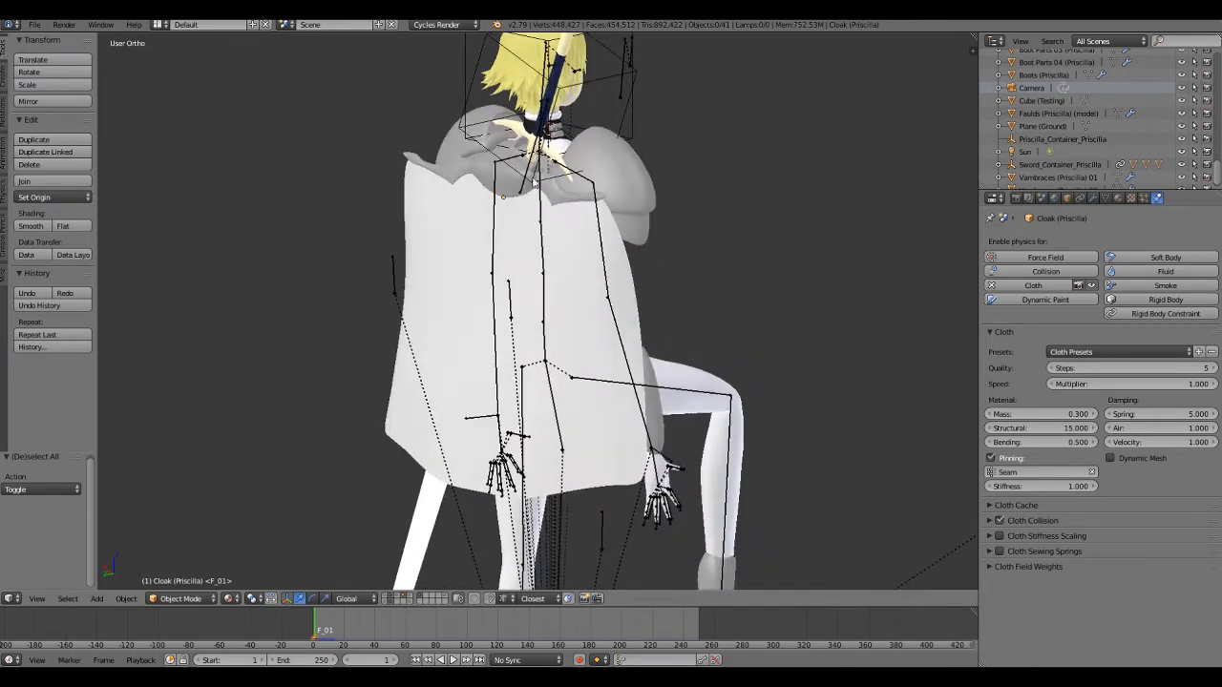
right_click(533, 168)
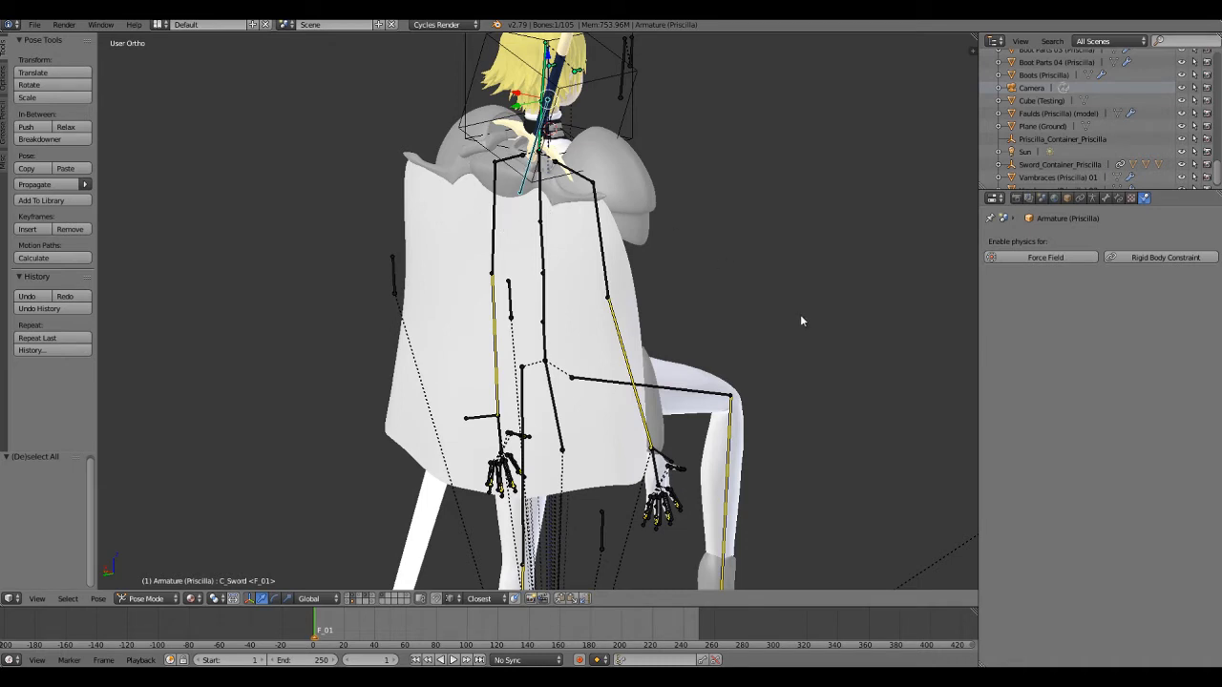
scroll(802, 328, "down", 2)
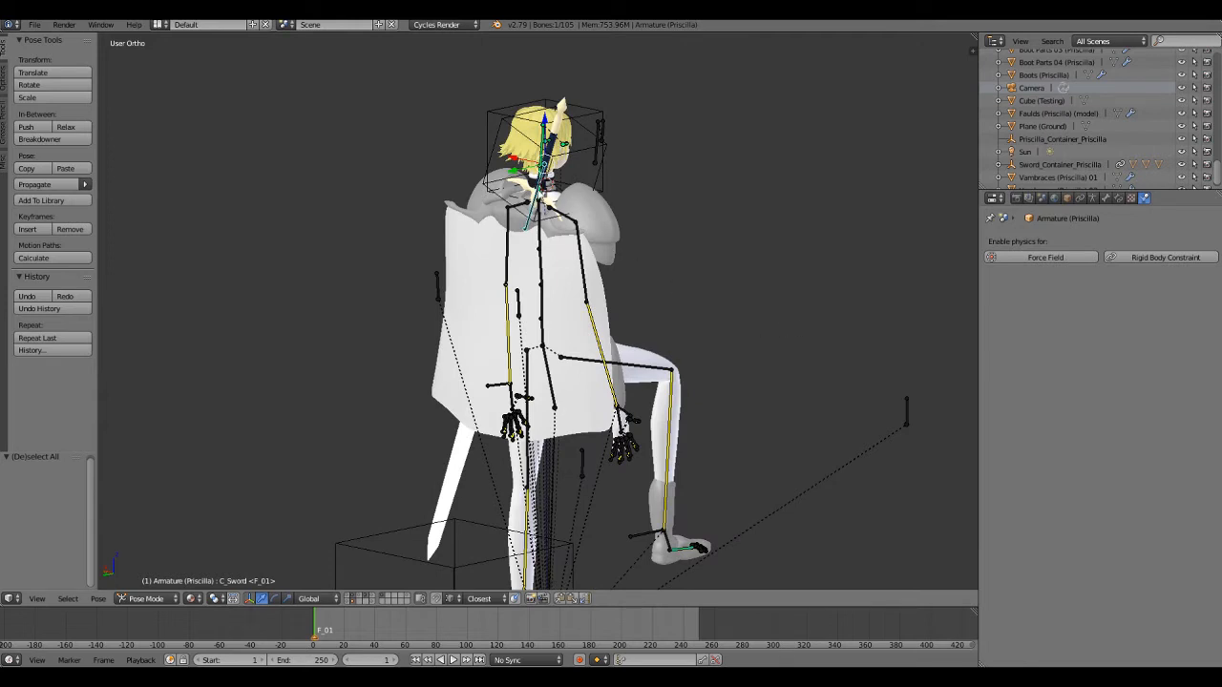
key("g")
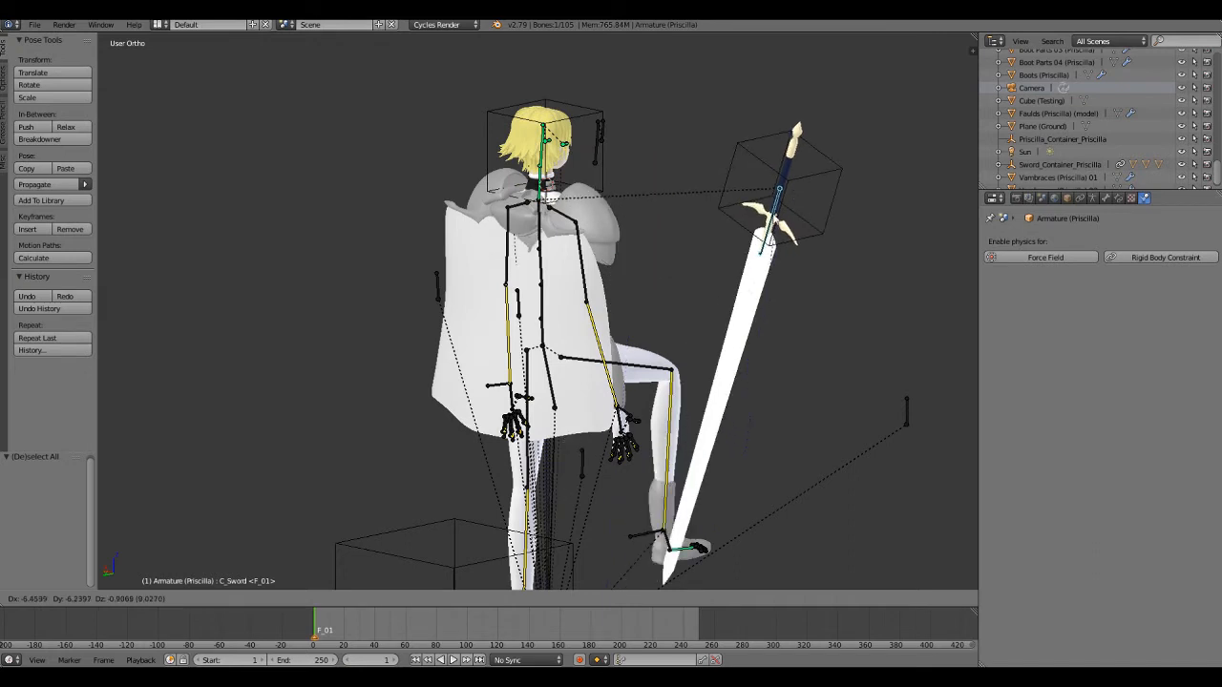
left_click(774, 220)
Select the cloak and hide it so the body and armor underneath are exposed.
scroll(773, 219, "up", 3)
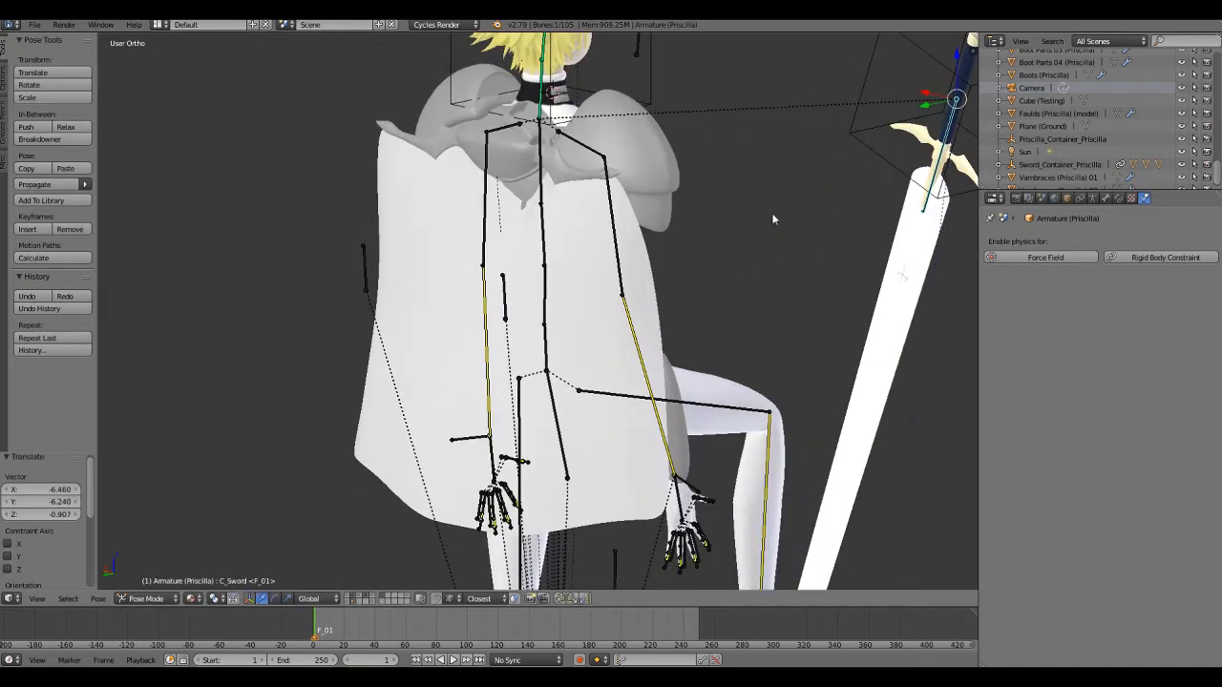
middle_click_drag(741, 246, 743, 313)
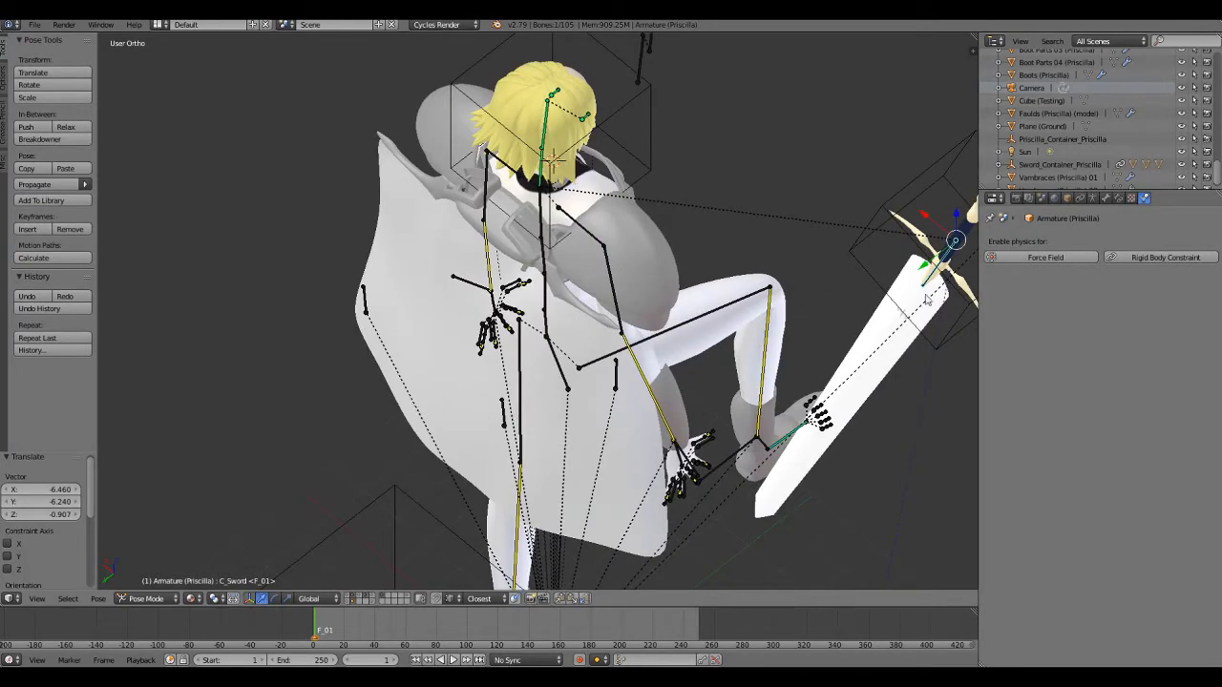
middle_click_drag(686, 428, 584, 433)
scroll(768, 347, "down", 3)
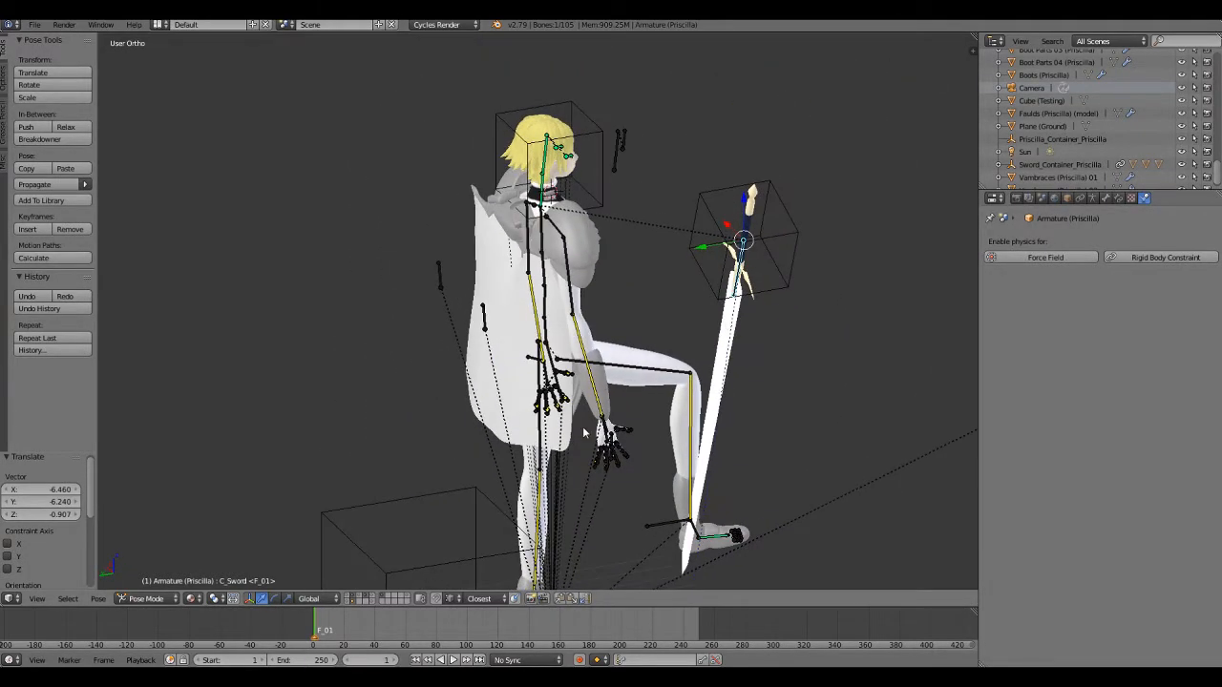
right_click(505, 299)
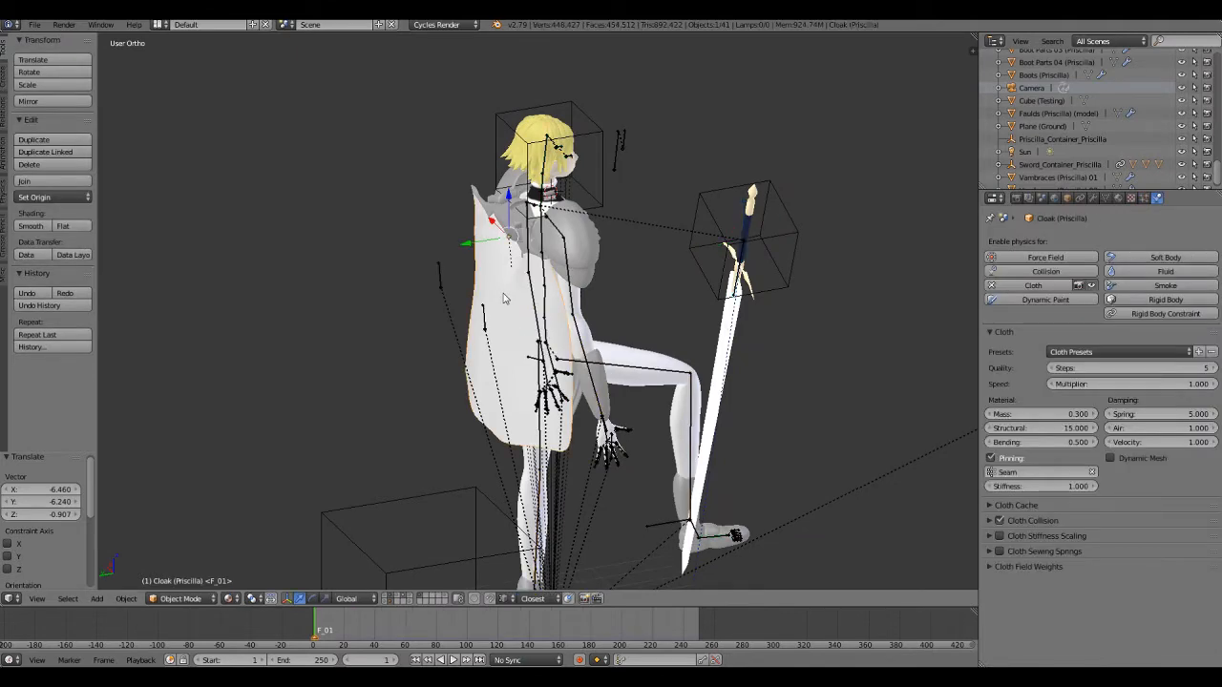
key("h")
Select the C_Sword bone and rotate it about -91.3° in a side view so the blade points forward horizontally.
middle_click_drag(745, 362, 797, 350)
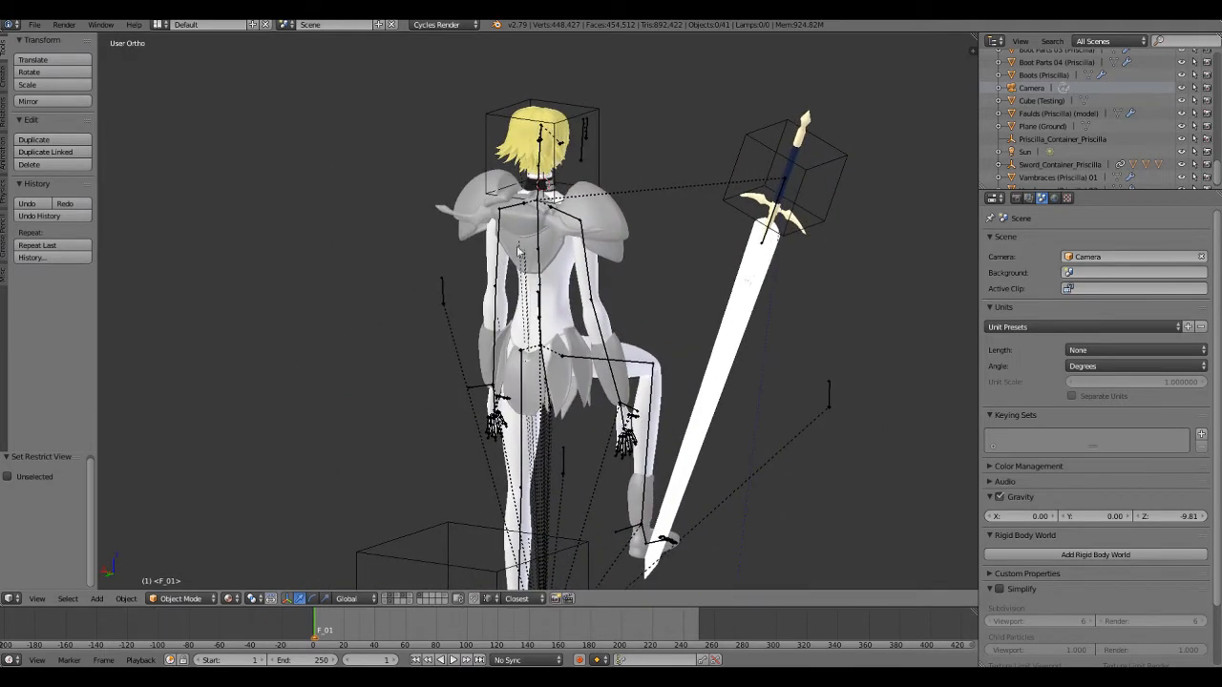
middle_click_drag(619, 434, 611, 120)
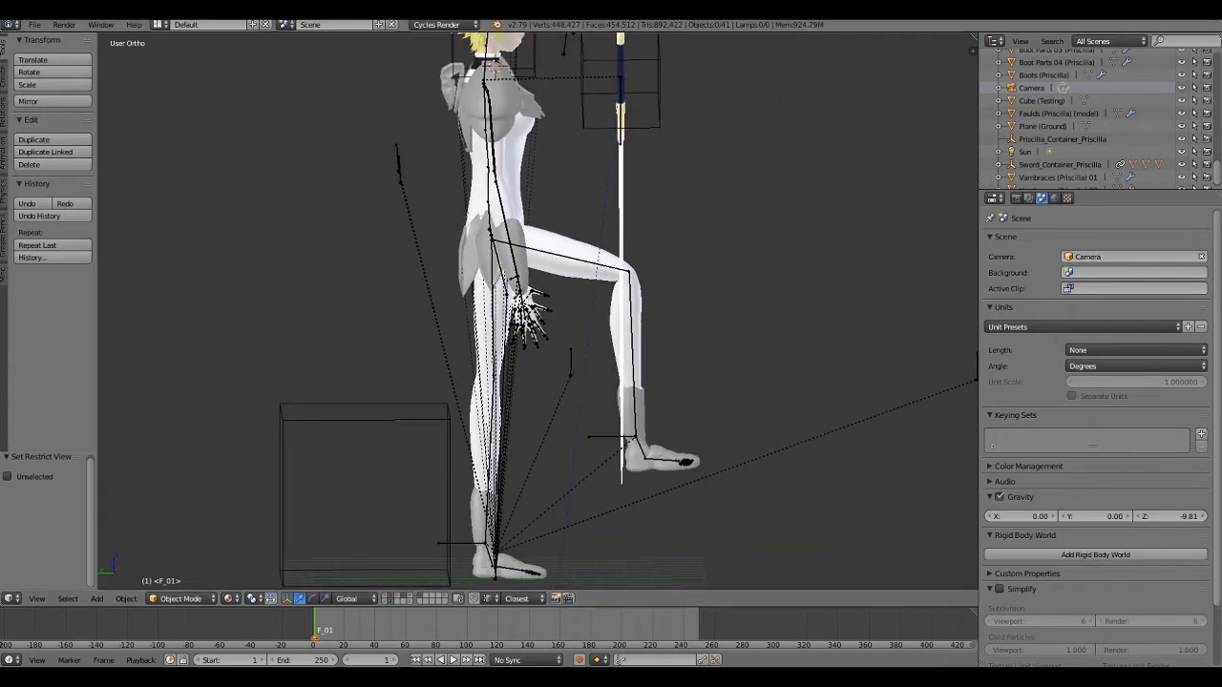
right_click(627, 90)
right_click(621, 103)
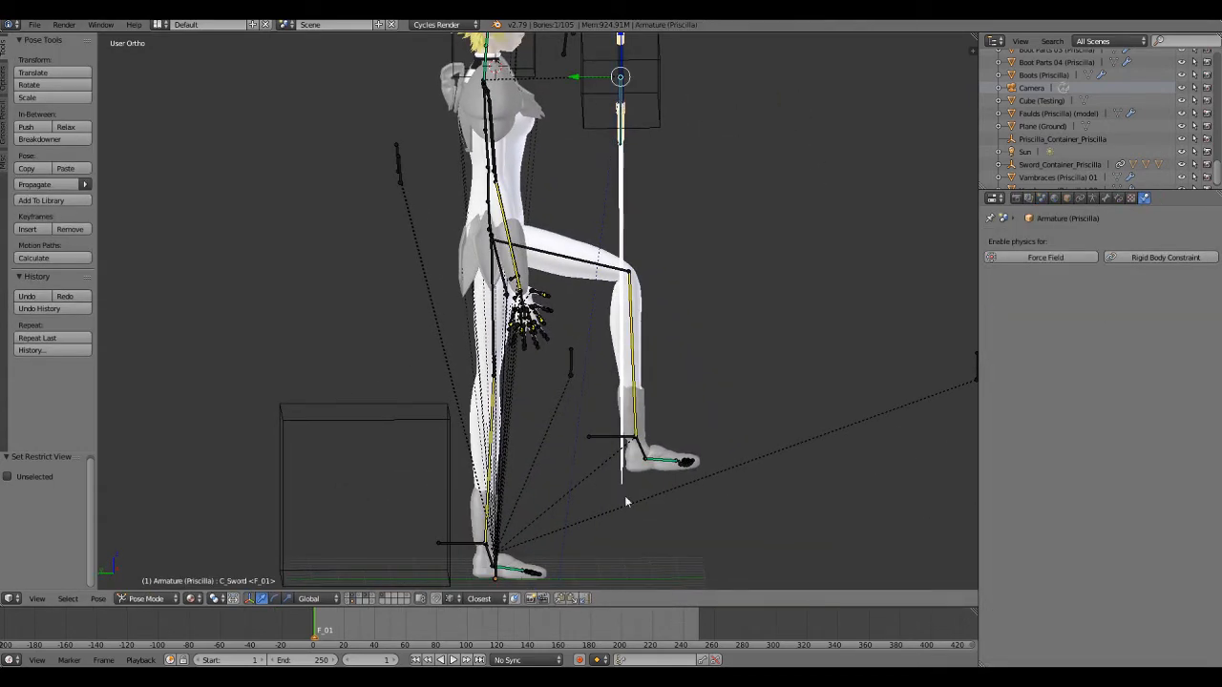
key("r")
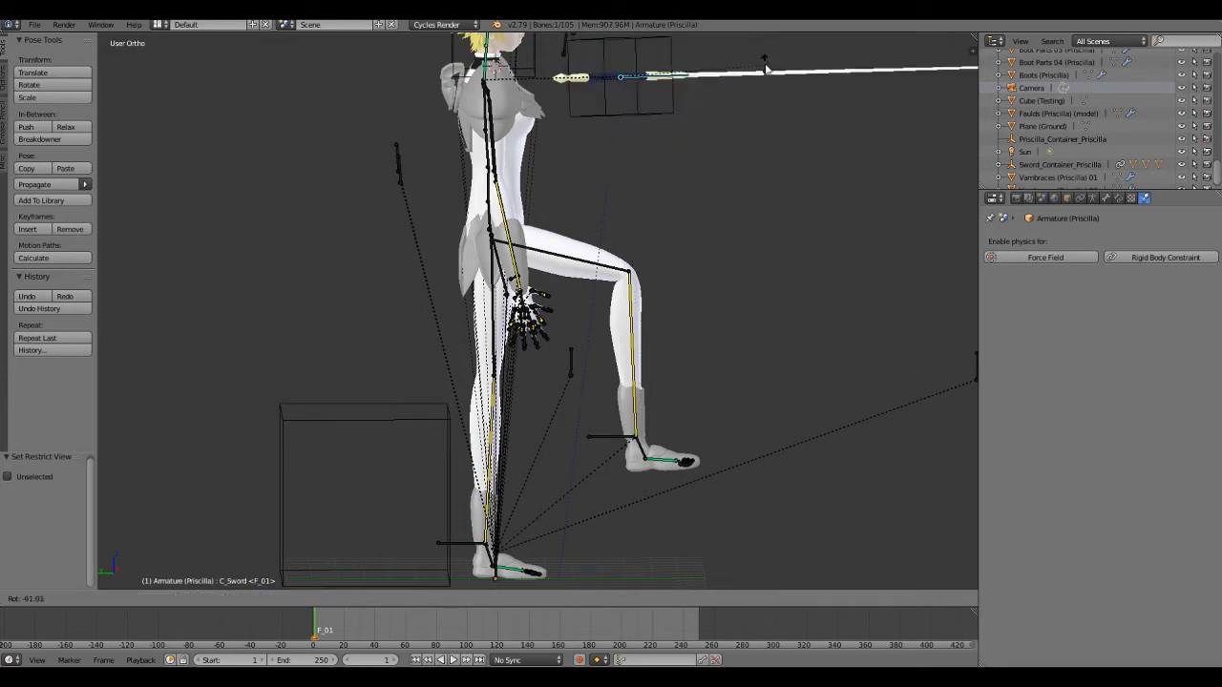
left_click(766, 69)
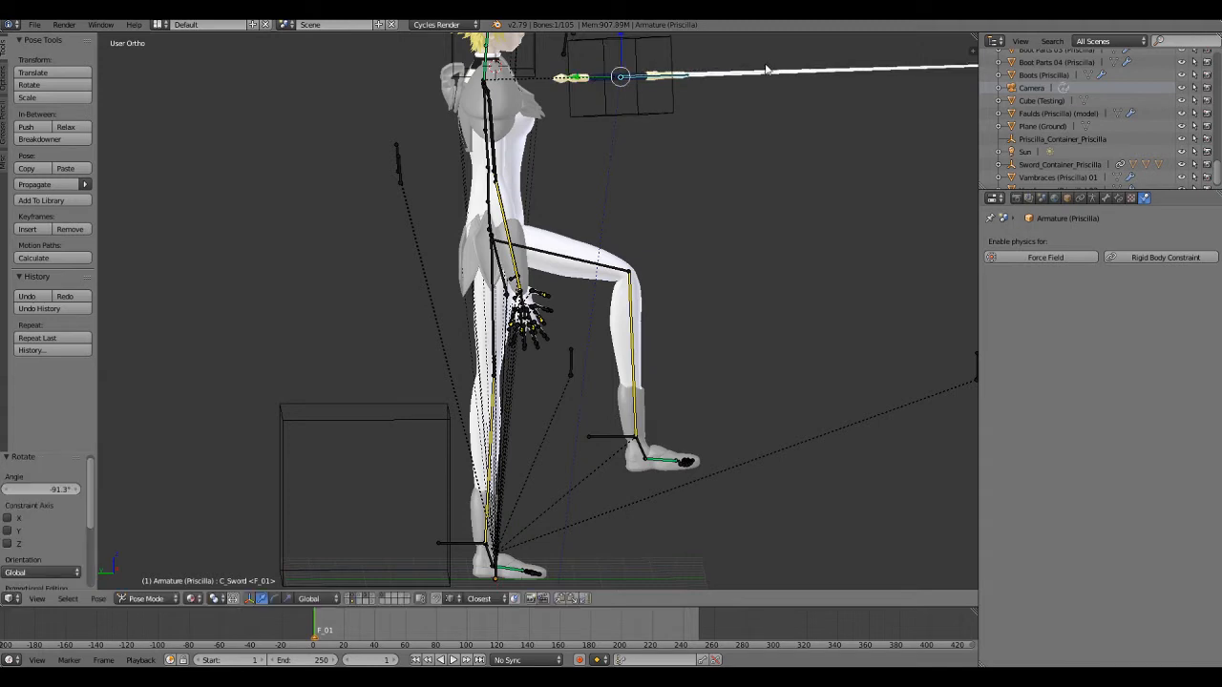
Lower the sword bone about 10.1 units to hand height, then shift it about 4.12 units along X toward the right hand.
key("g")
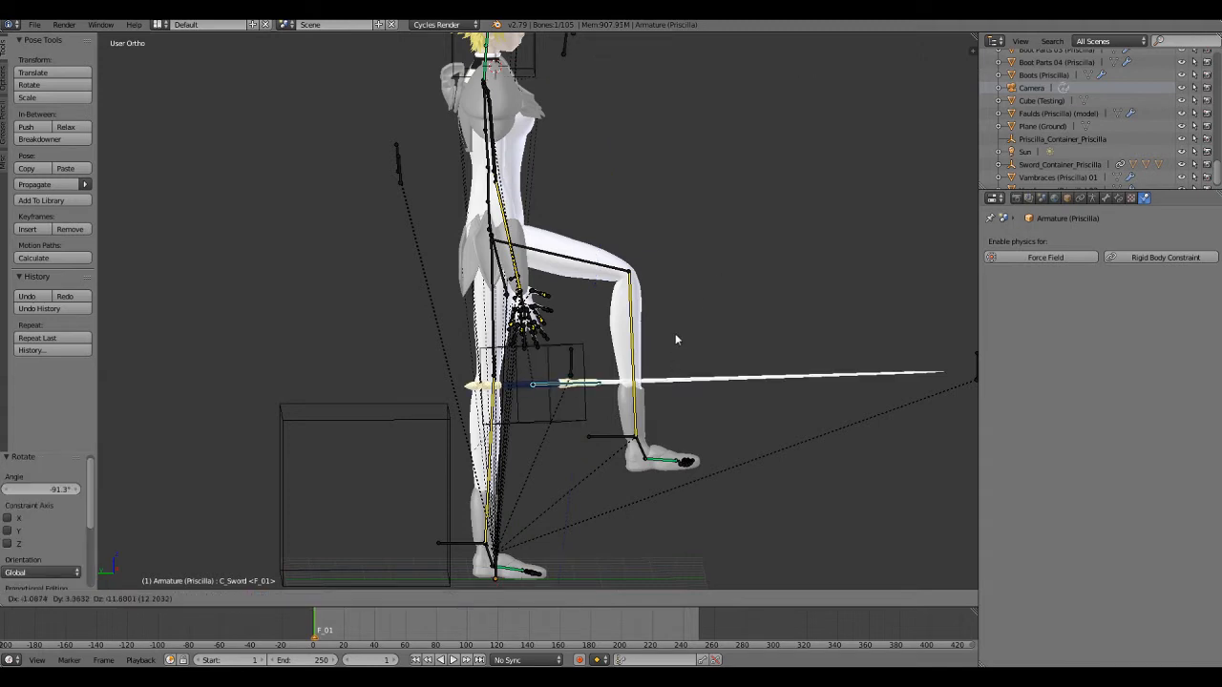
left_click(676, 336)
scroll(677, 339, "up", 4)
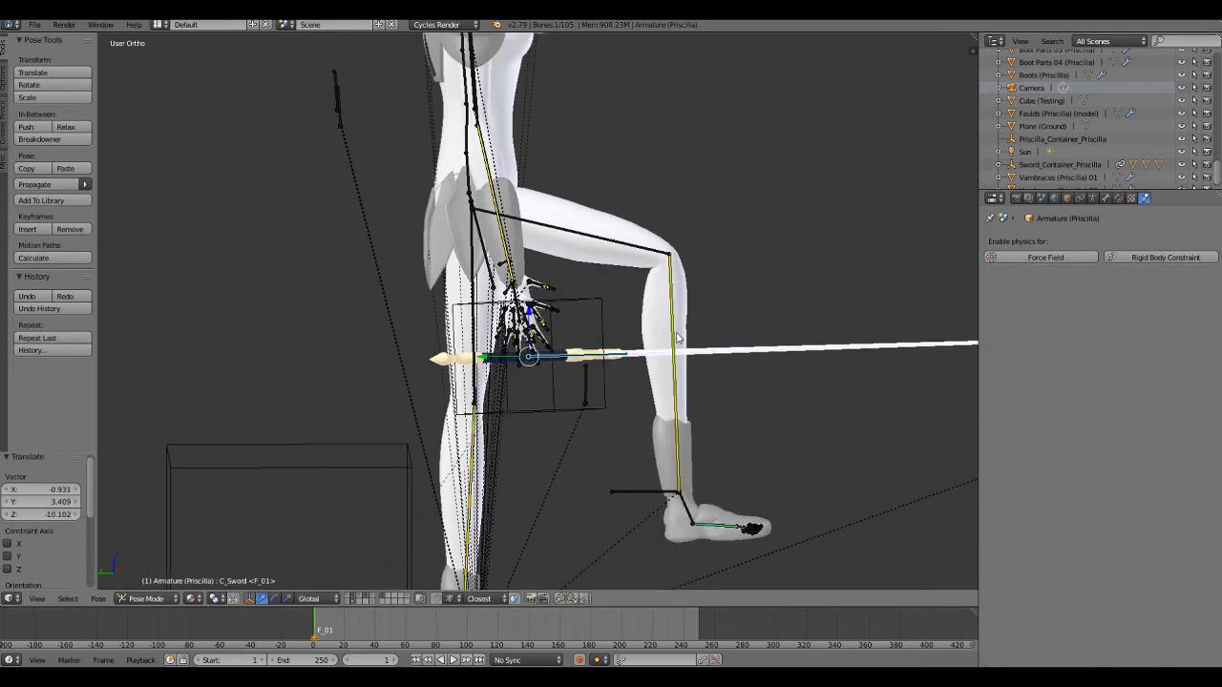
middle_click_drag(692, 408, 705, 435)
key("g")
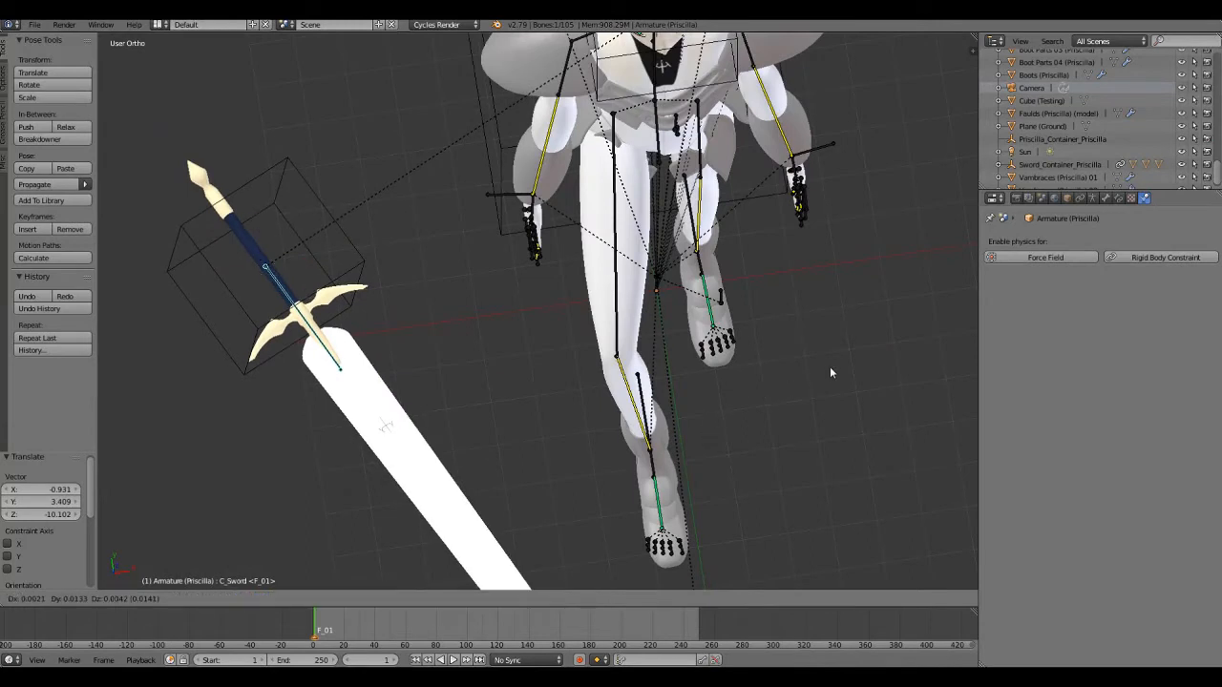
left_click(884, 371)
Rotate the sword bone about -18.7° around the global Z axis.
key("r")
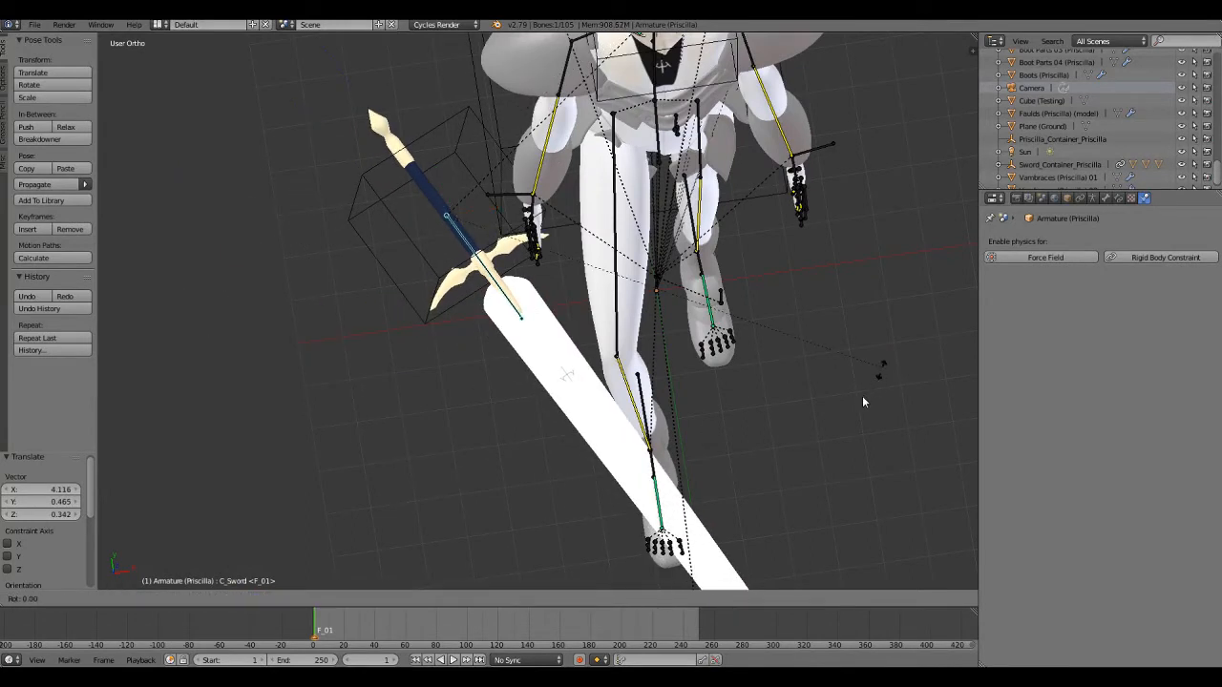
key("z")
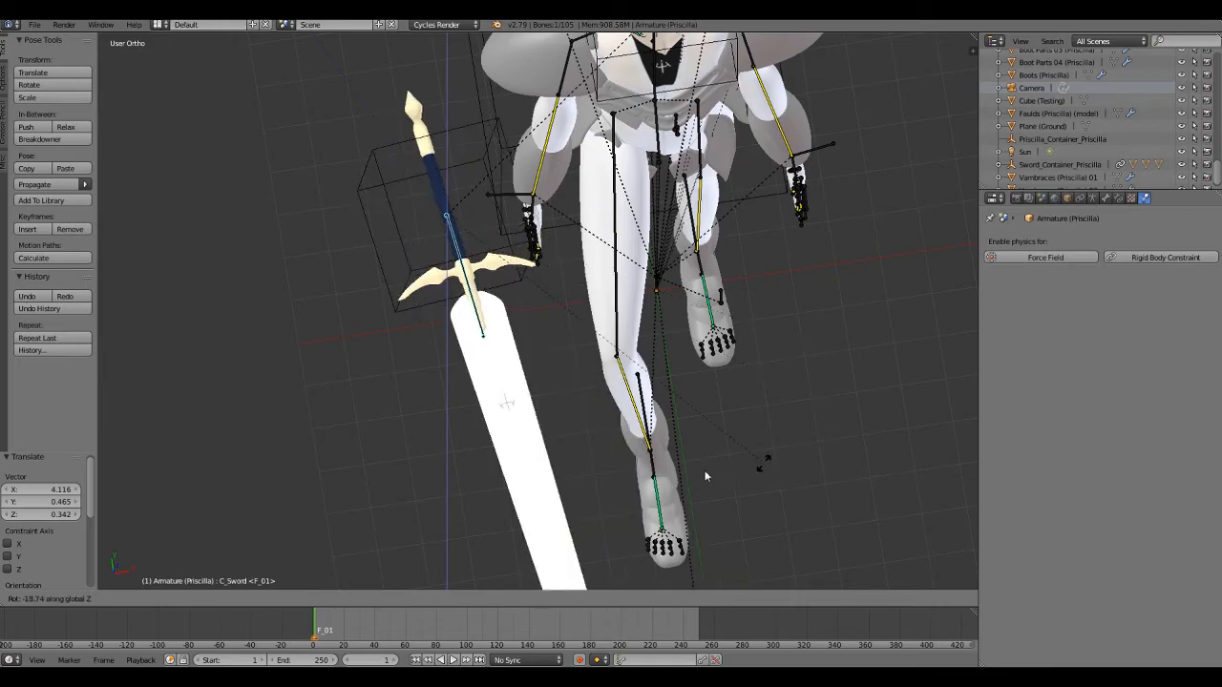
left_click(708, 478)
Move the sword bone about X 1.16, Y -0.10, Z 0.35 to bring the handle beside the right hand.
middle_click_drag(708, 477, 618, 455)
scroll(483, 441, "up", 4)
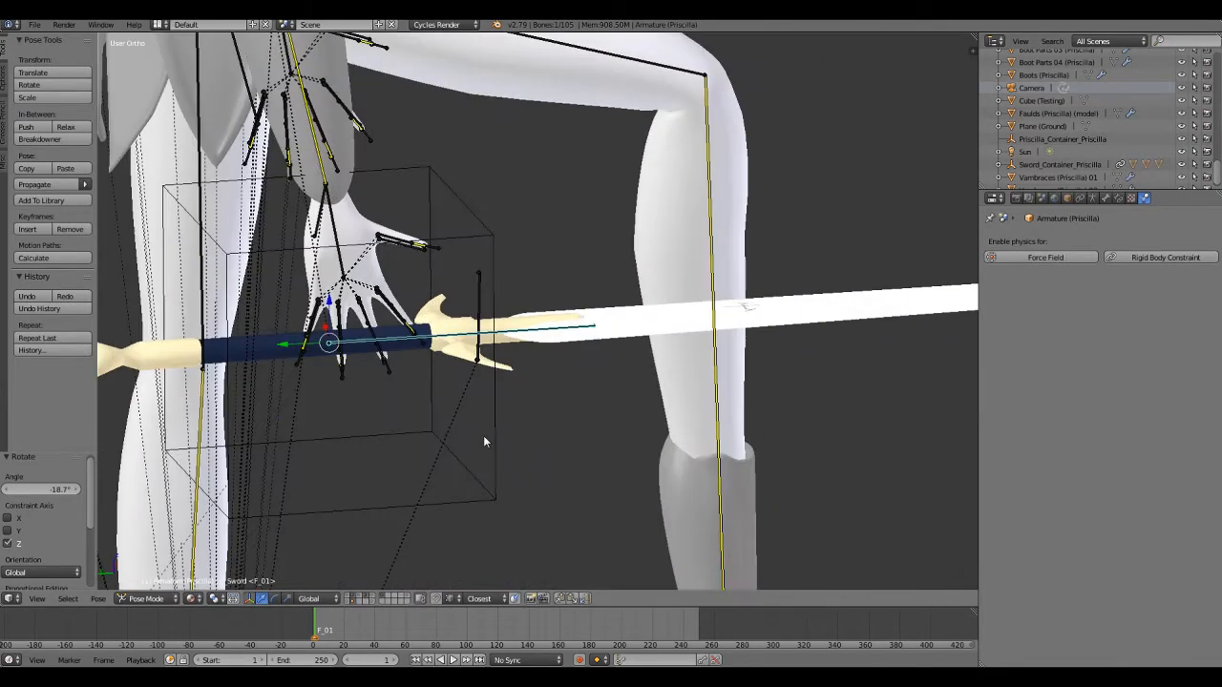
middle_click_drag(462, 466, 585, 492)
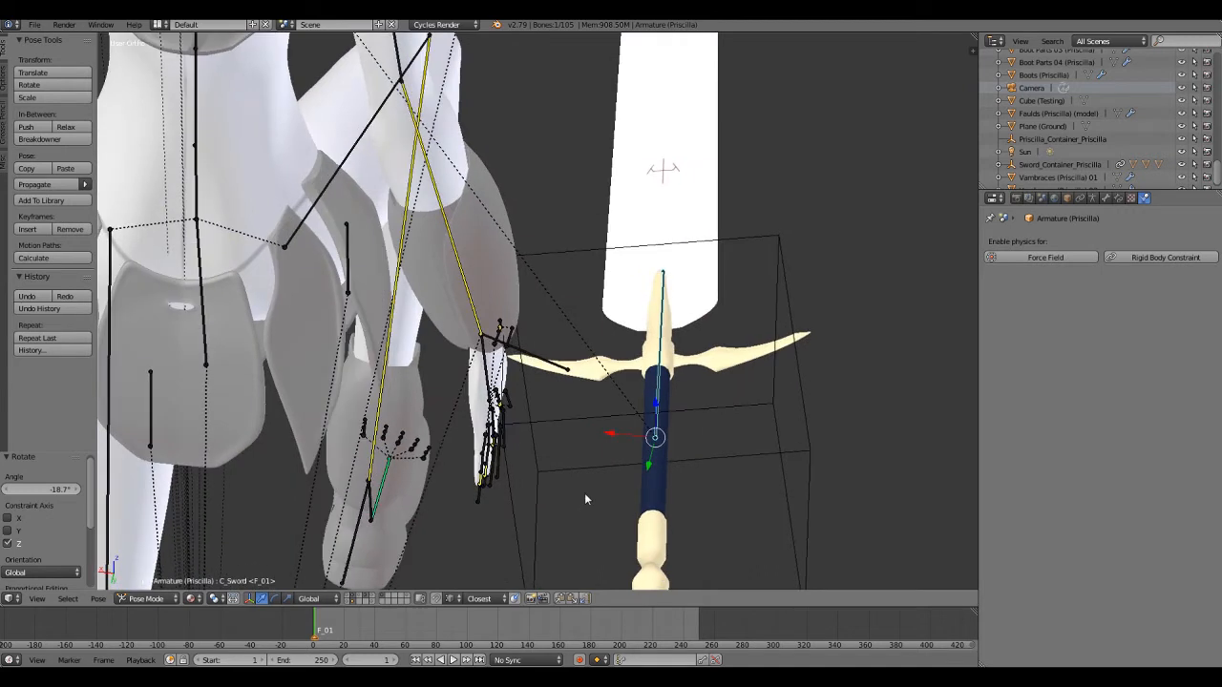
key("g")
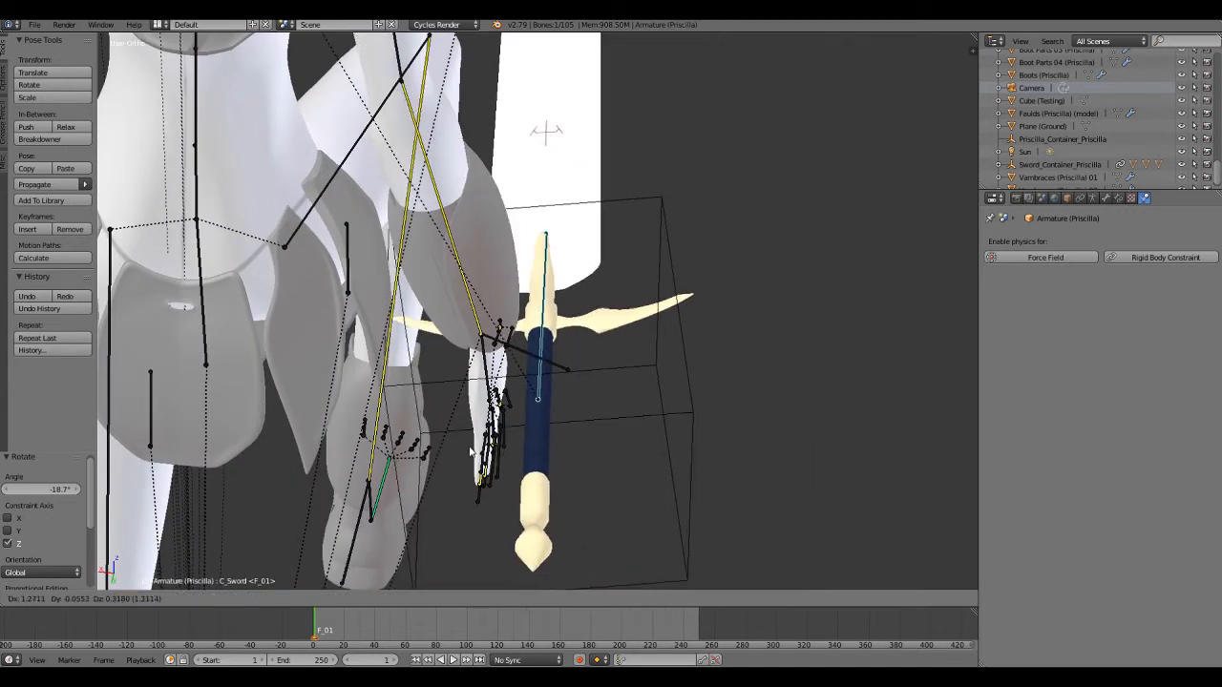
left_click(472, 452)
Move the IKC_Hand_R bone about X -0.98, Y -0.15, Z -0.02 to bring the right hand against the sword handle.
right_click(537, 356)
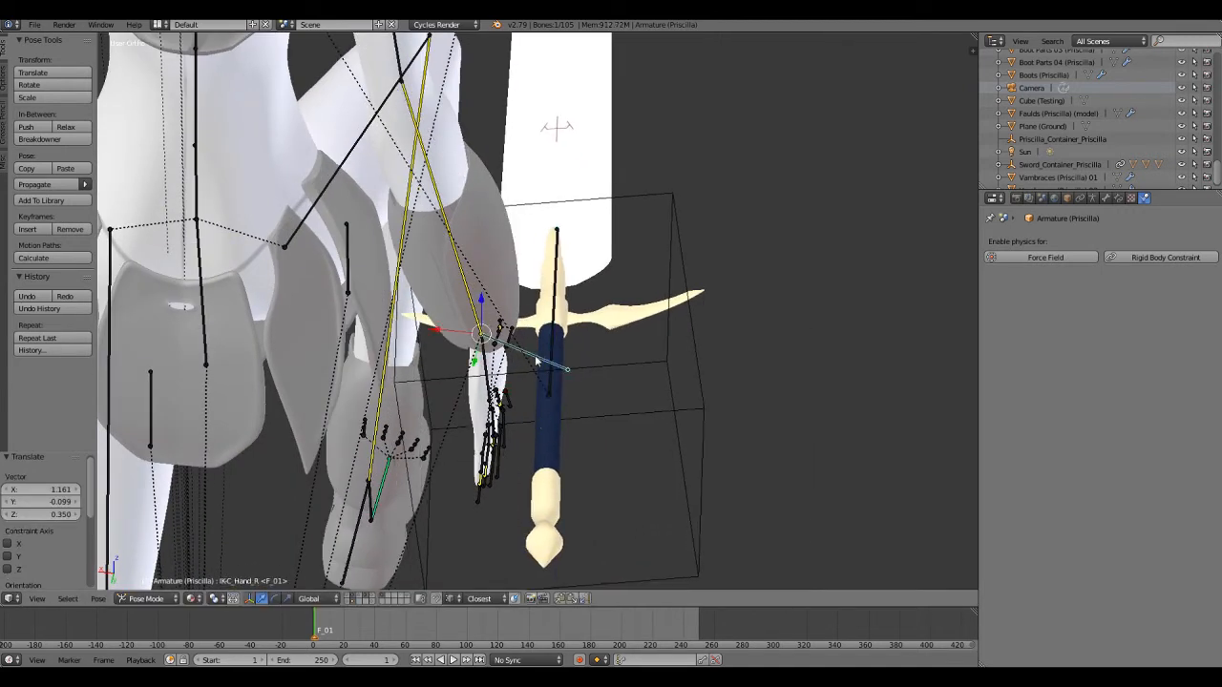
key("g")
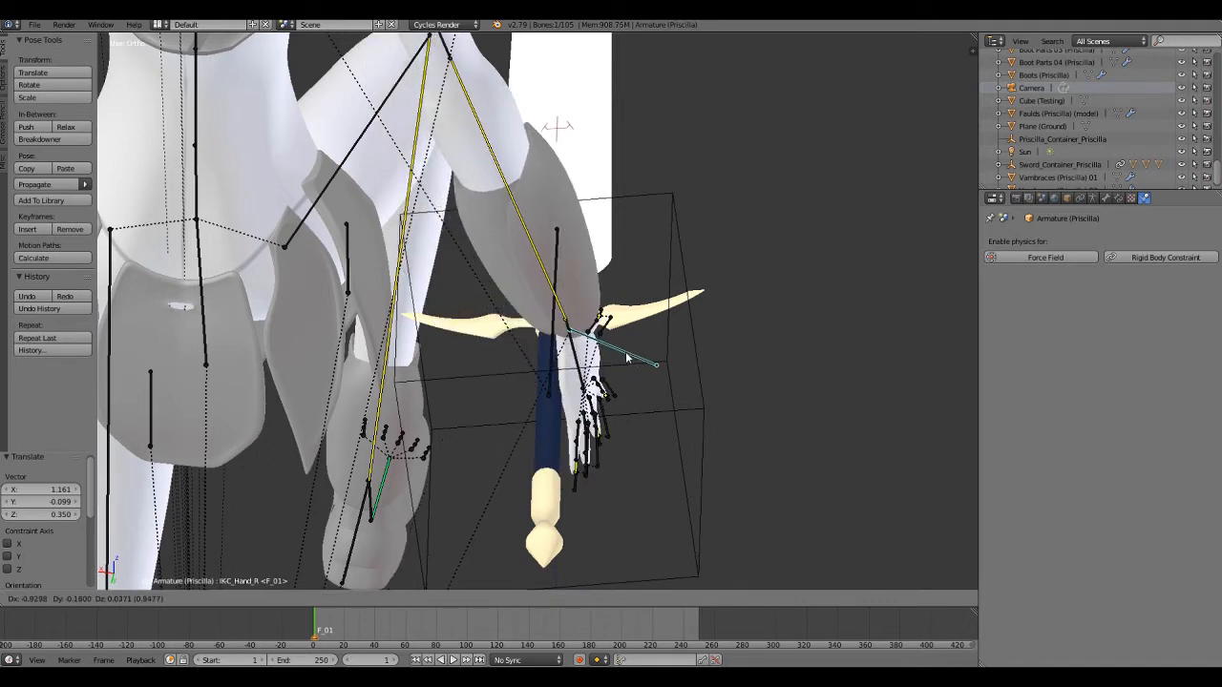
left_click(655, 444)
Move the C_Sword bone about X -0.19, Y 0.16, Z -0.32 so the handle sits lower across the right palm.
middle_click_drag(655, 444, 455, 407)
scroll(458, 380, "up", 2)
middle_click_drag(418, 369, 578, 443, "shift")
scroll(492, 299, "up", 3)
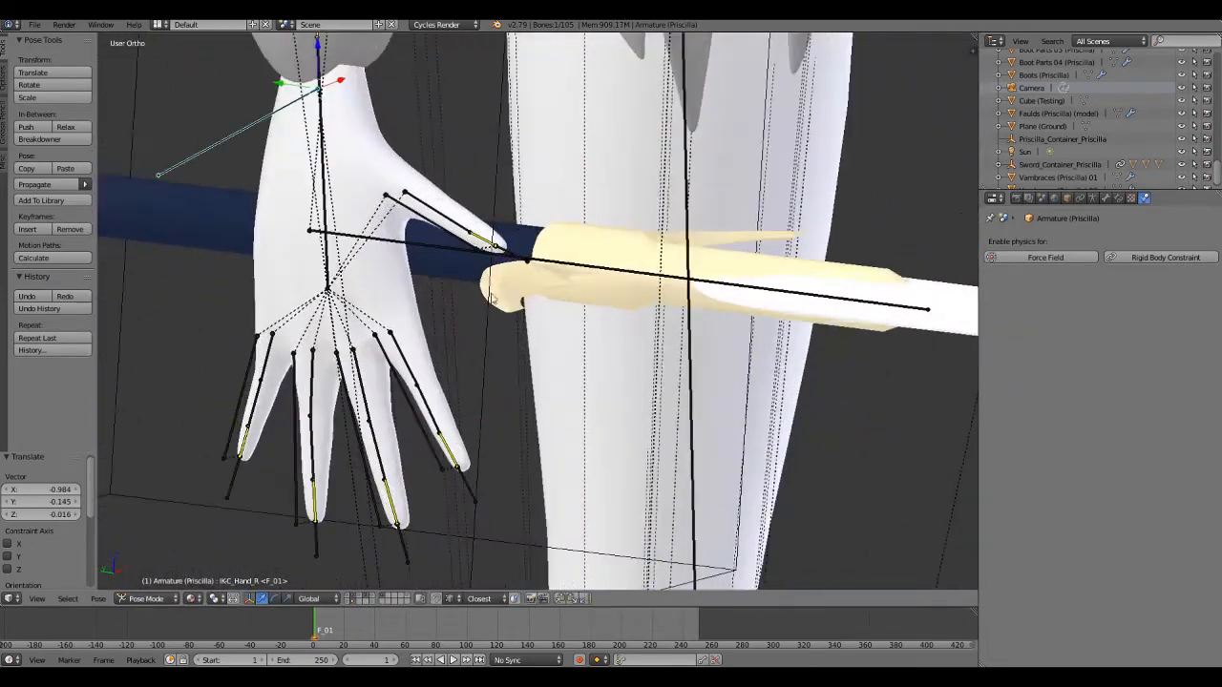
right_click(449, 248)
key("g")
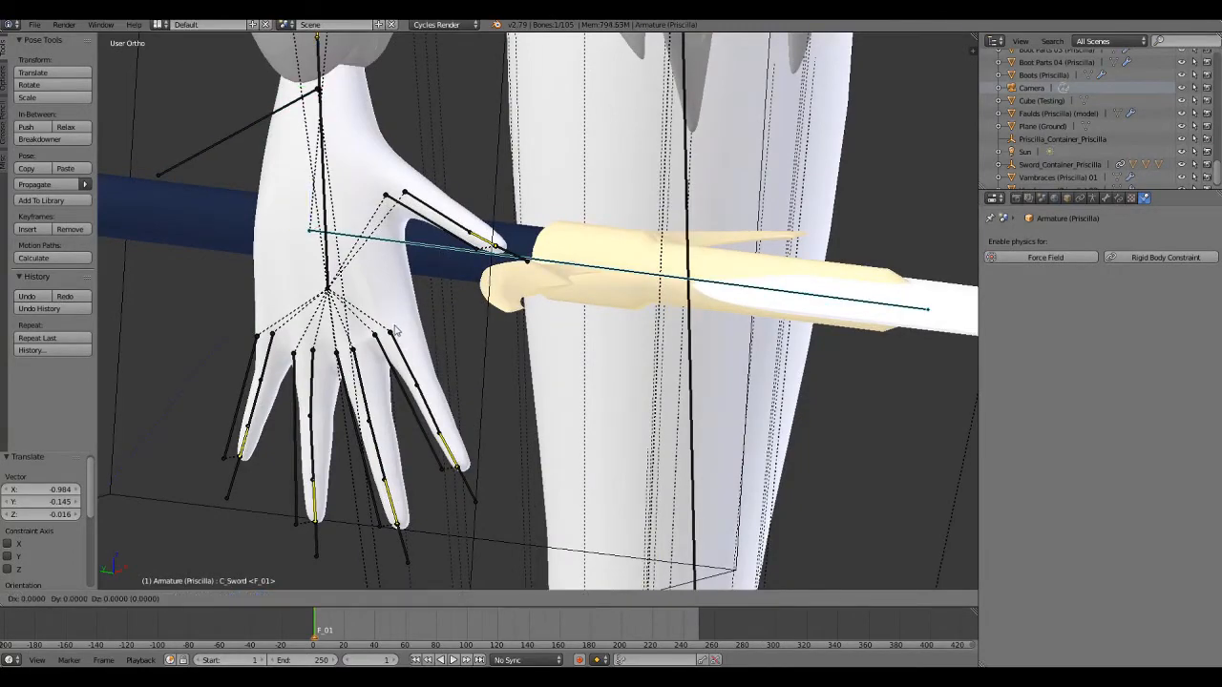
left_click(417, 355)
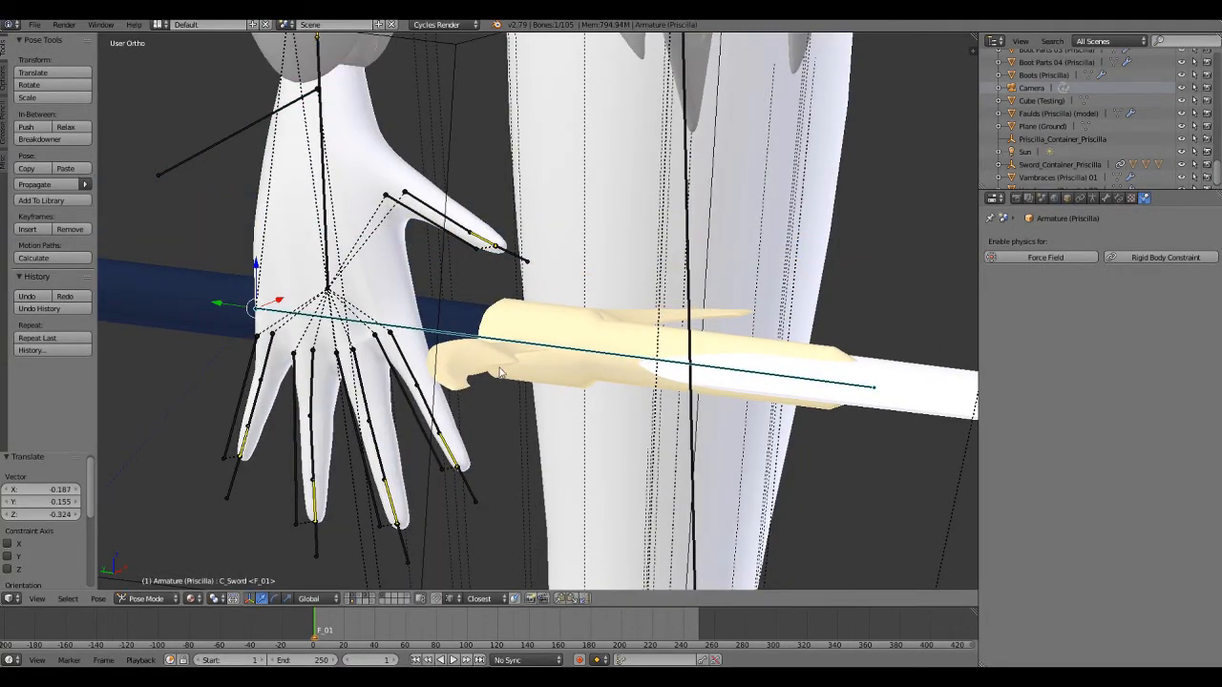
Shift the IKC_Hand_R bone about X -0.04, Y 0.26, Z 0.04 to set the hand alongside the sword handle.
middle_click_drag(417, 354, 580, 343)
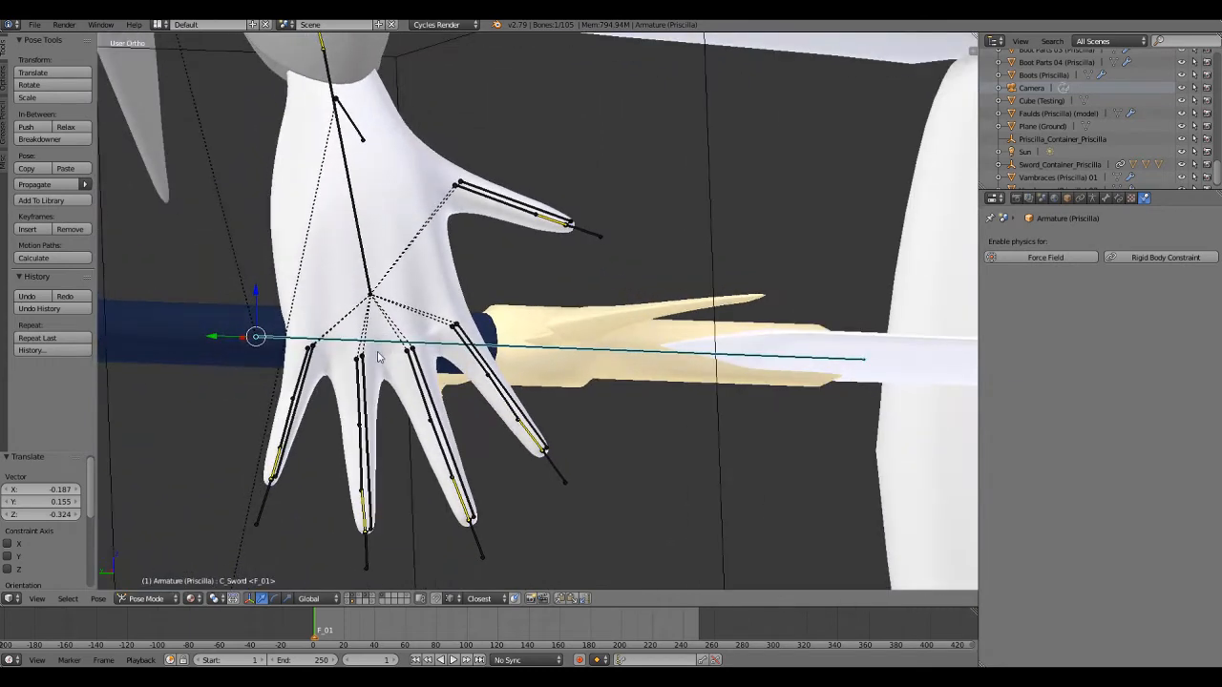
middle_click_drag(443, 479, 531, 399, "shift")
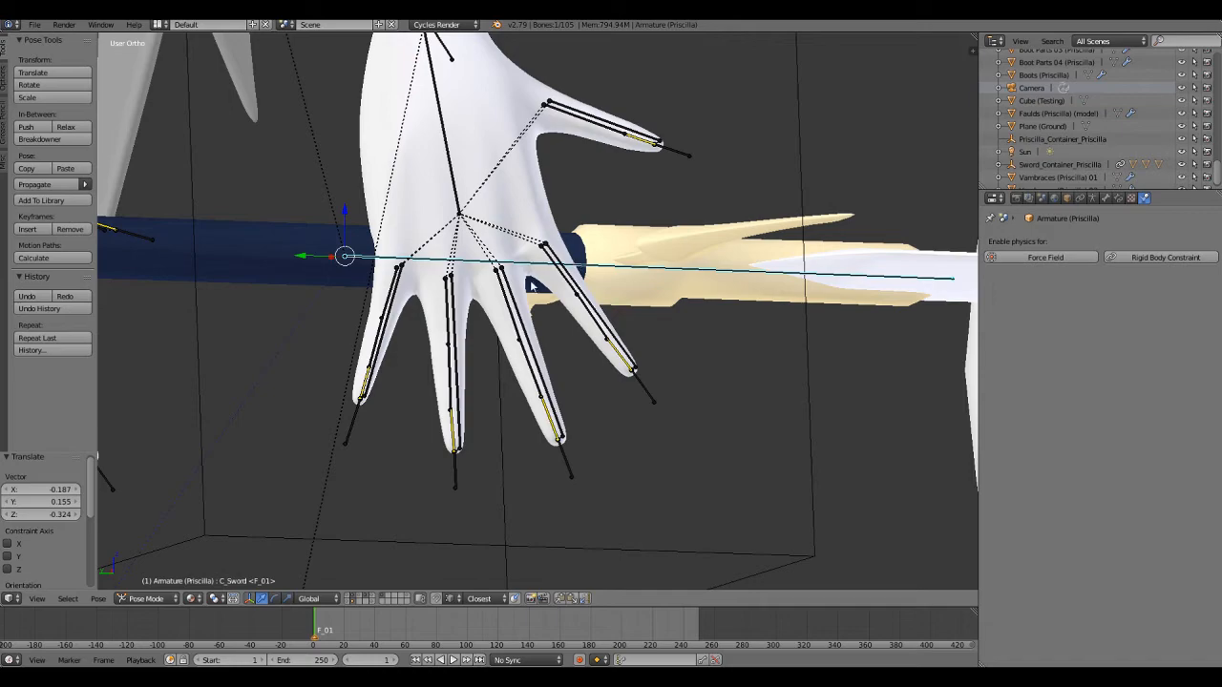
middle_click_drag(568, 293, 584, 269)
right_click(734, 206)
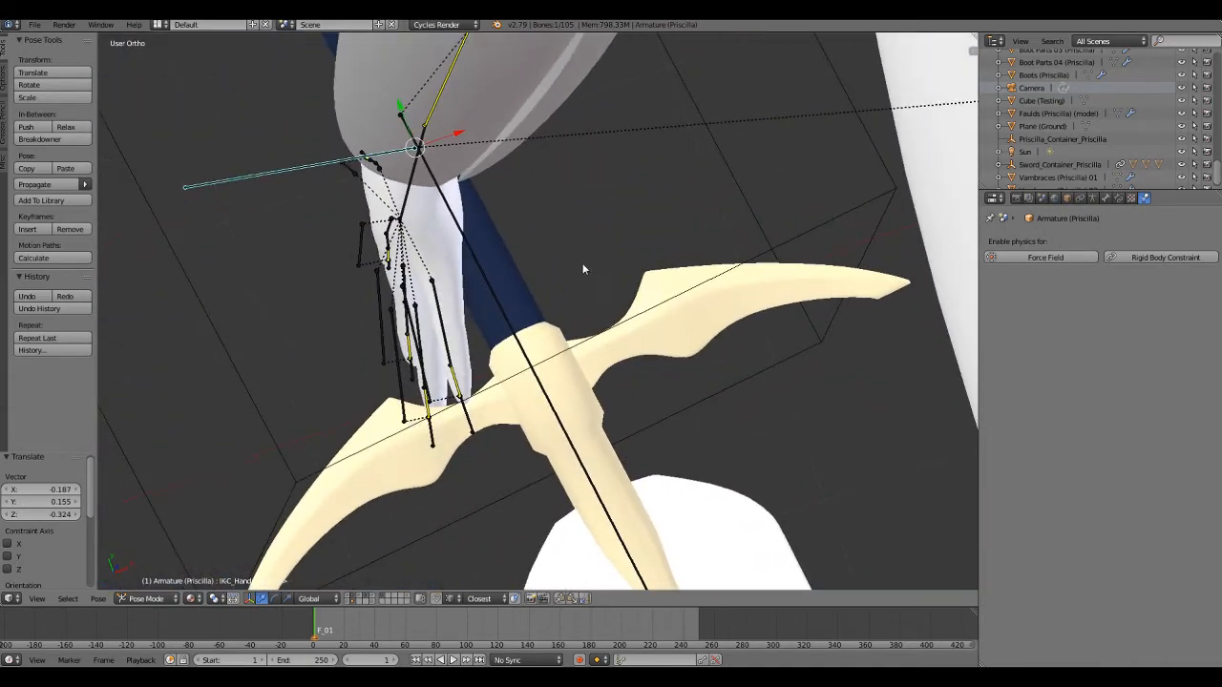
key("g")
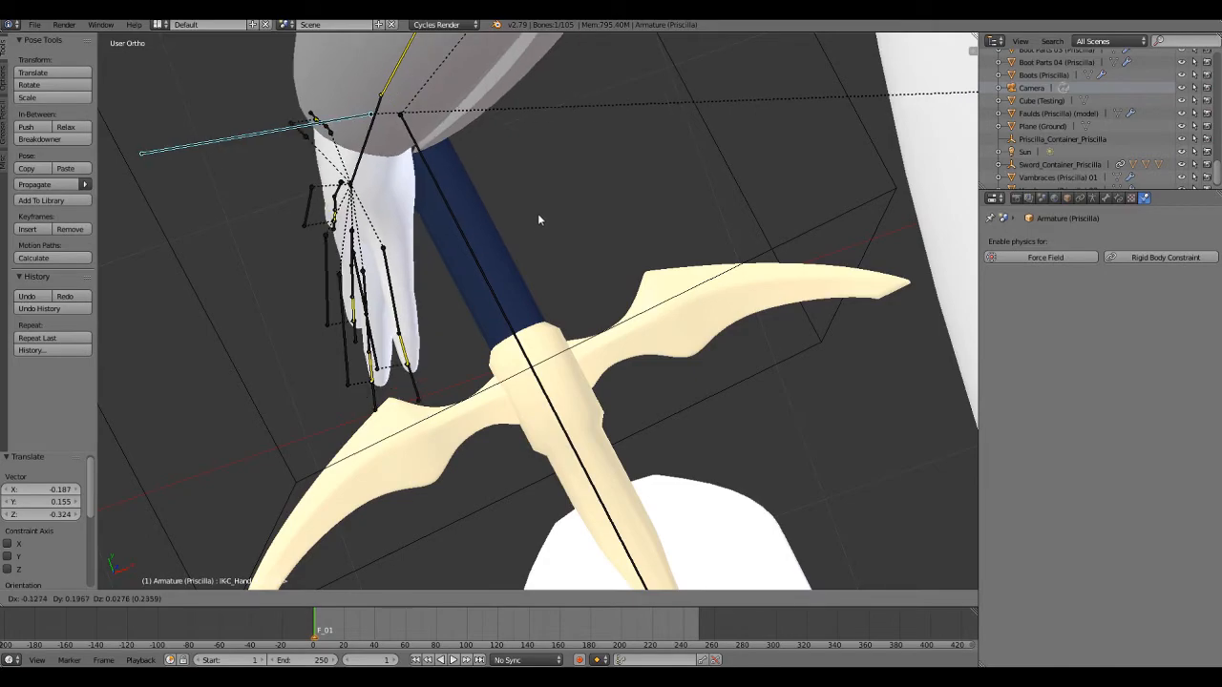
left_click(532, 264)
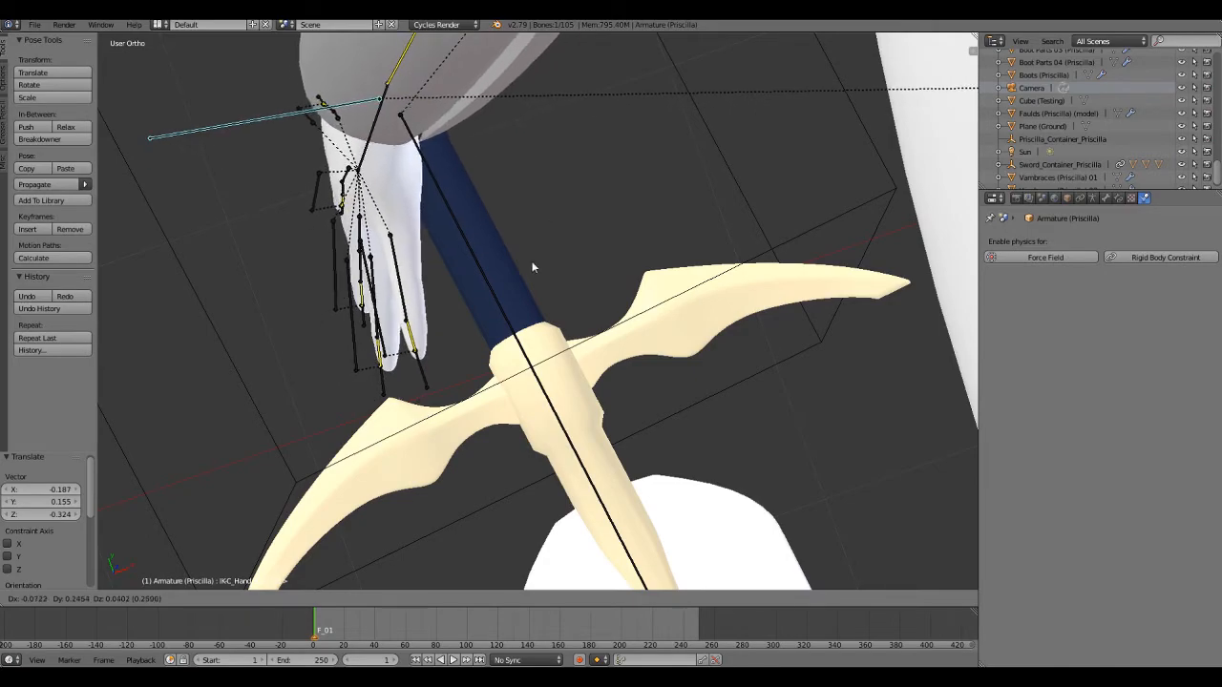
Rotate the B_Hand_R bone about 10° around the global Z axis to align the palm with the handle, and deselect all bones.
middle_click_drag(532, 264, 696, 121)
right_click(677, 203)
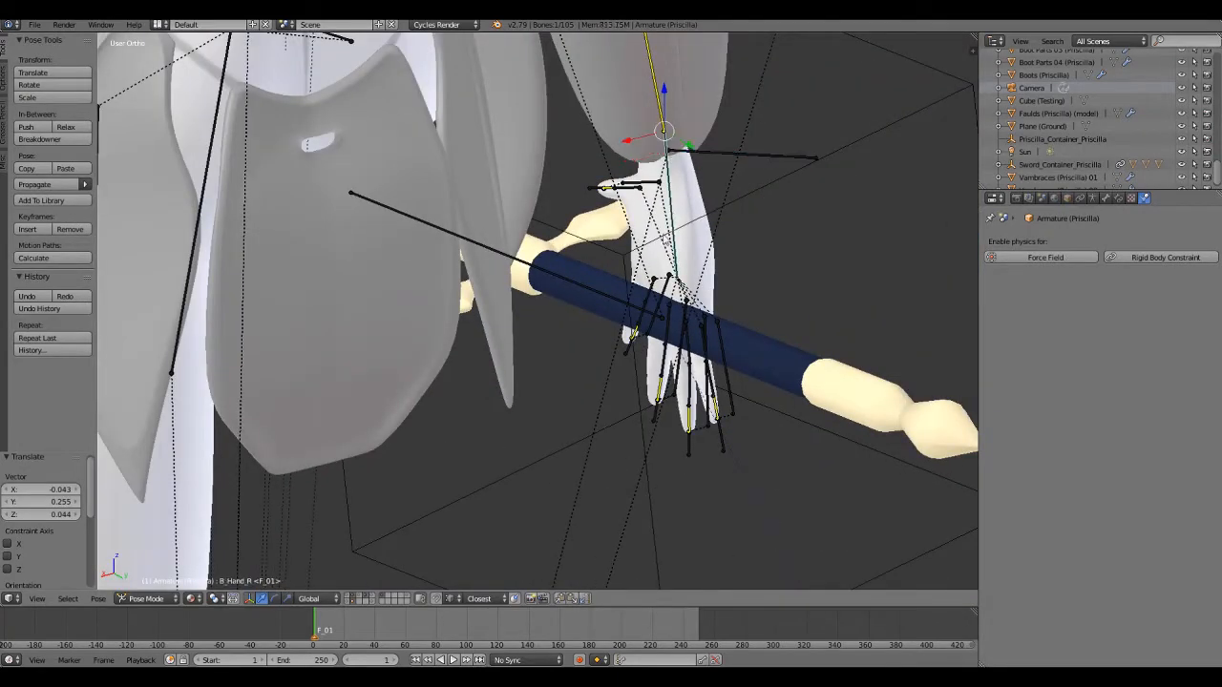
key("r")
key("z")
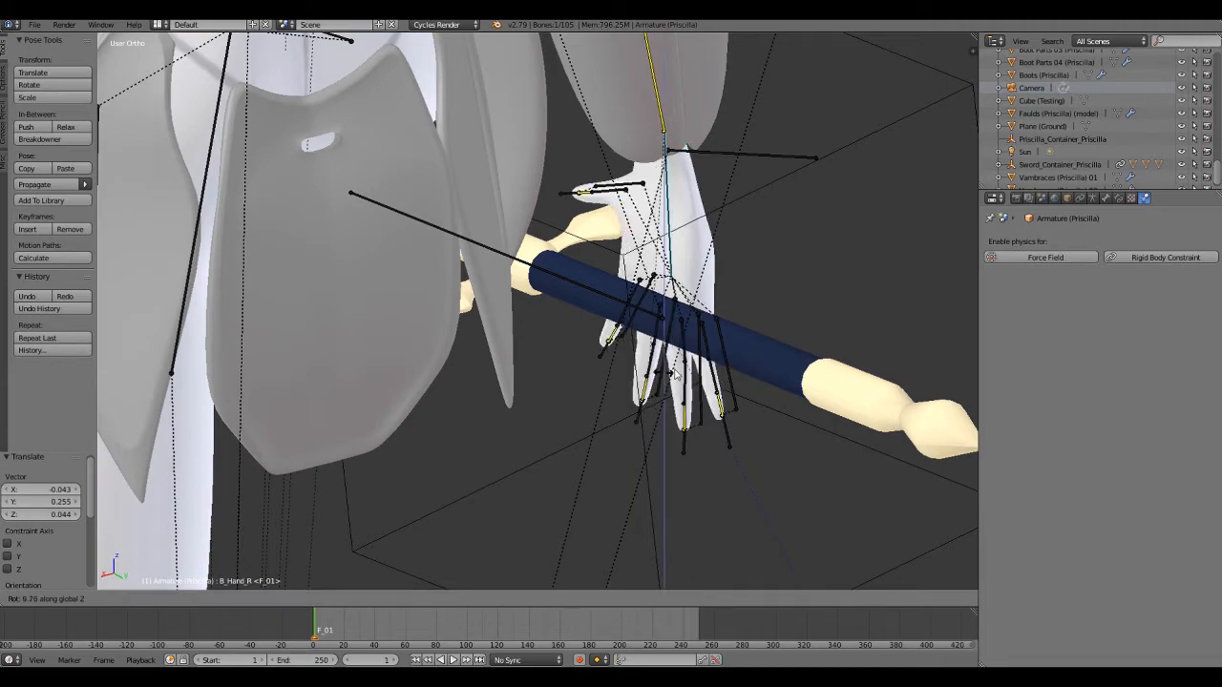
left_click(658, 386)
key("a")
Examine the right hand's placement on the sword handle and the leg pose from several angles and distances.
middle_click_drag(657, 388, 652, 351)
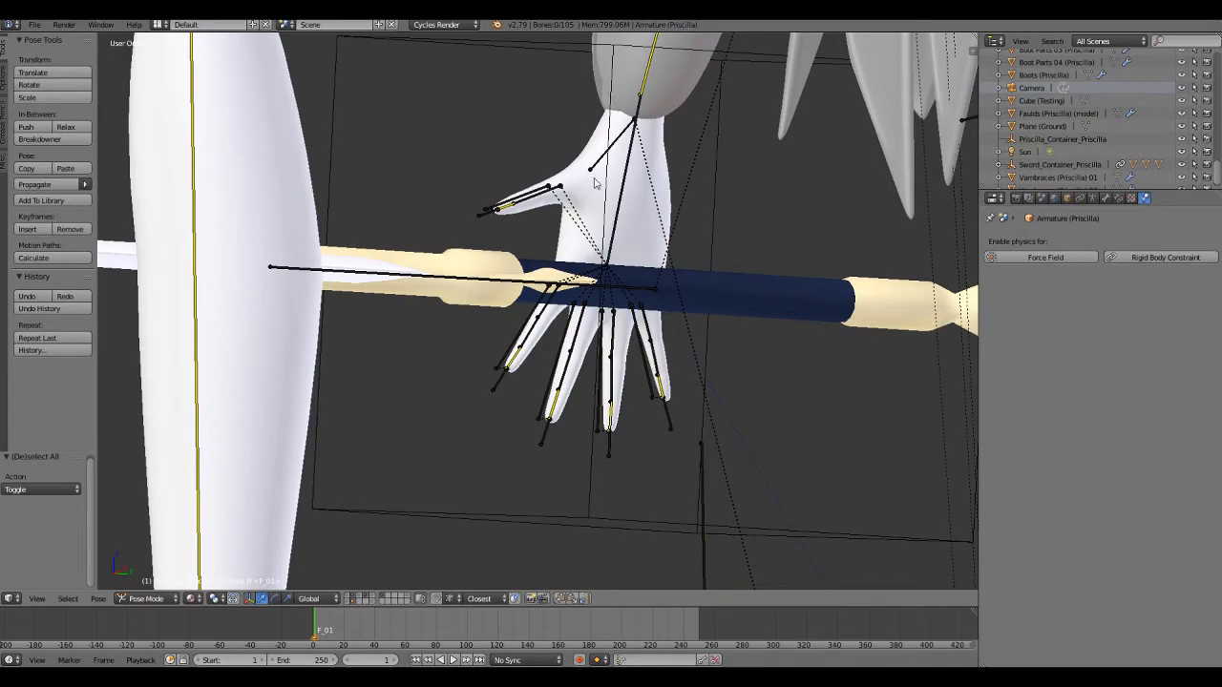
middle_click_drag(571, 364, 599, 389)
scroll(599, 388, "down", 3)
scroll(480, 319, "up", 6)
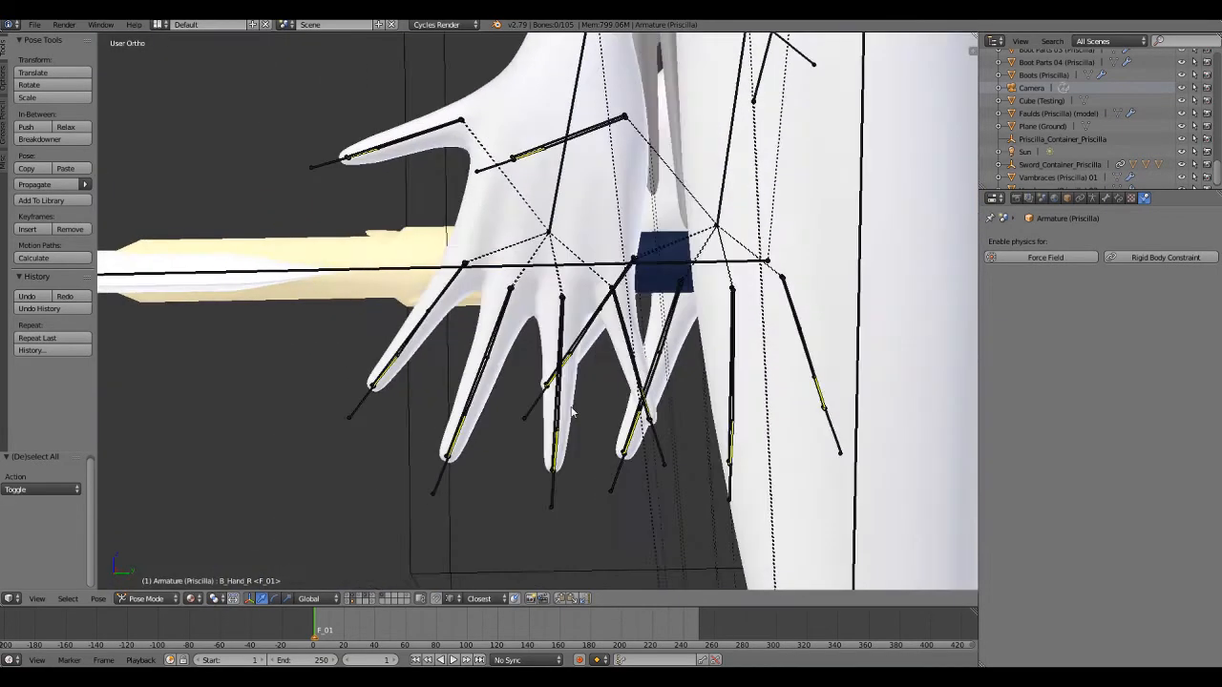
middle_click_drag(573, 412, 611, 420)
scroll(609, 420, "down", 5)
scroll(609, 418, "down", 2)
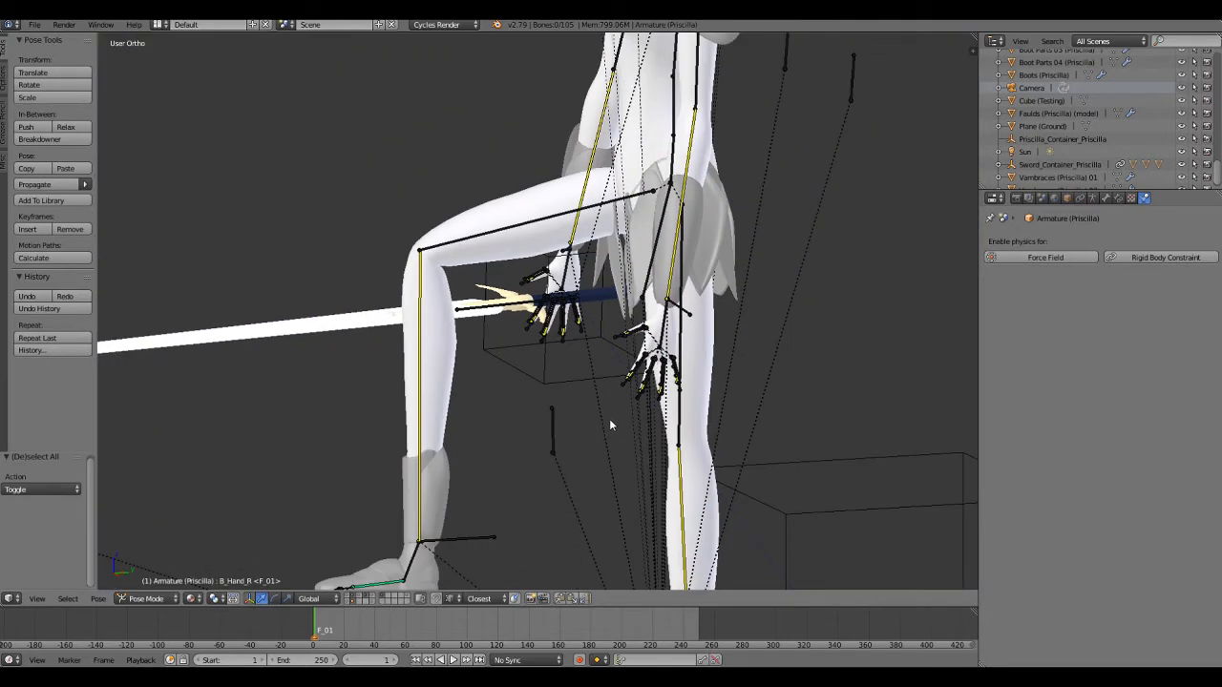
scroll(609, 418, "up", 3)
scroll(609, 418, "down", 3)
scroll(609, 418, "up", 1)
middle_click_drag(541, 464, 564, 369, "shift")
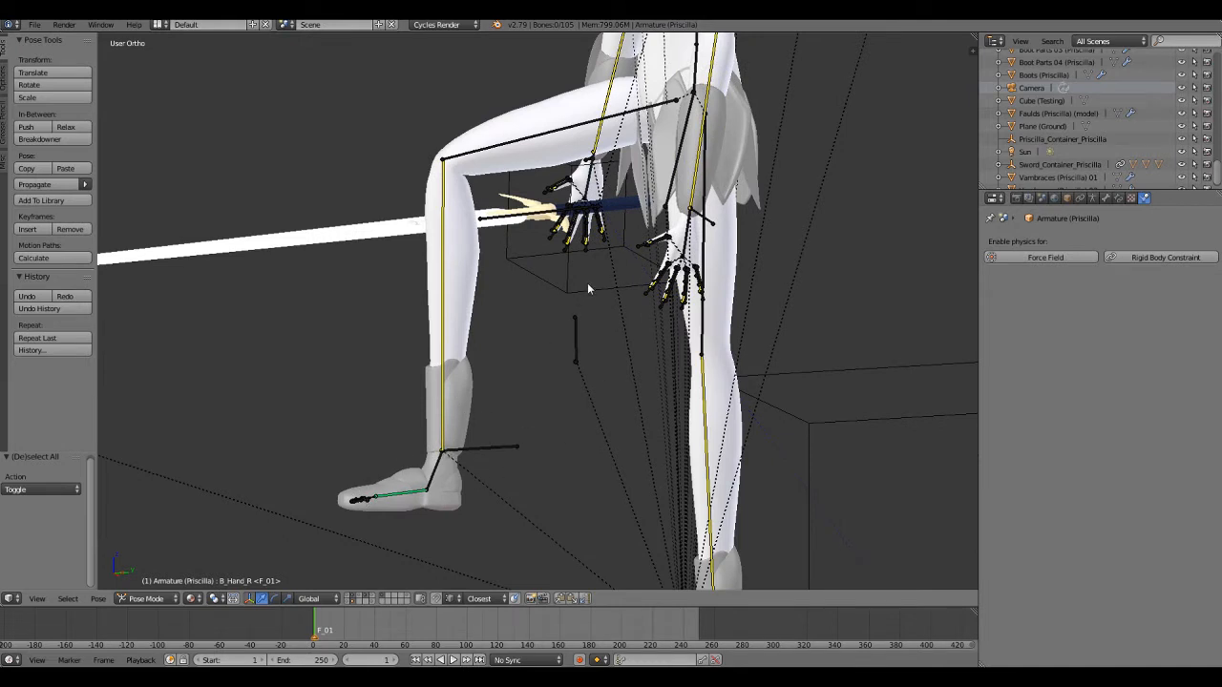
Curl the index finger over the handle by moving the IKC_2 Finger Tip_R bone about X 0.49, Y 0.32, Z 0.39.
middle_click_drag(528, 364, 517, 332)
scroll(519, 331, "up", 6)
middle_click_drag(579, 182, 533, 516, "shift")
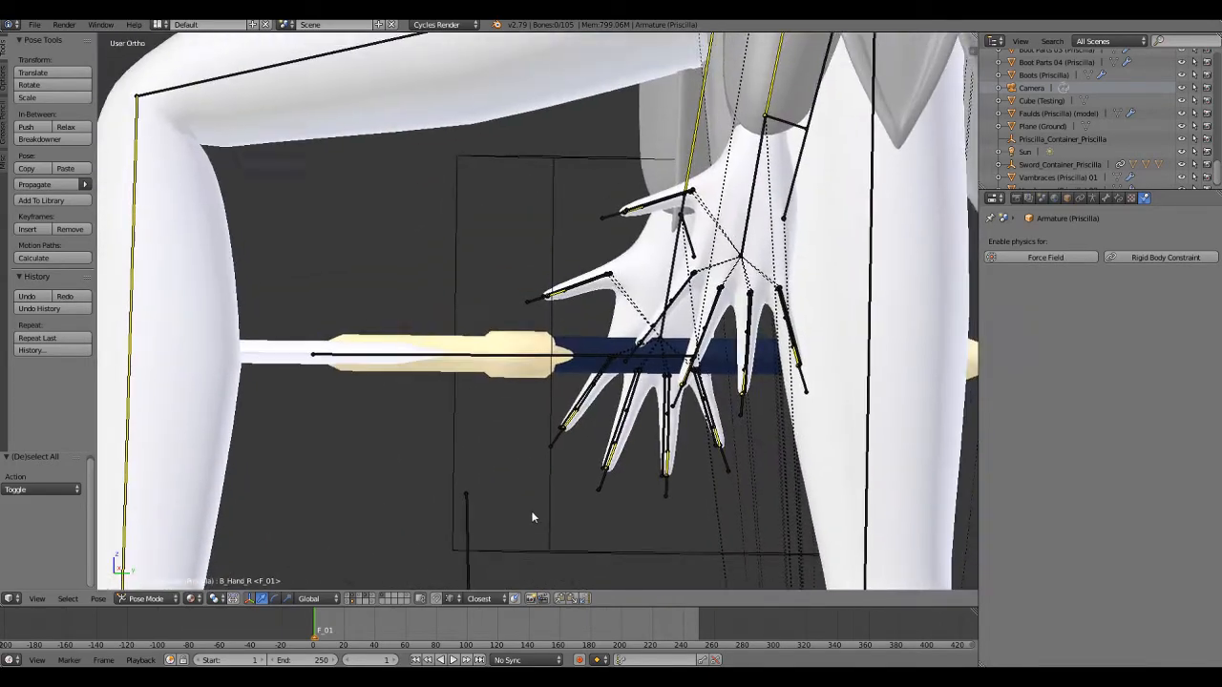
scroll(532, 516, "up", 5)
middle_click_drag(629, 501, 563, 385)
left_click(476, 481)
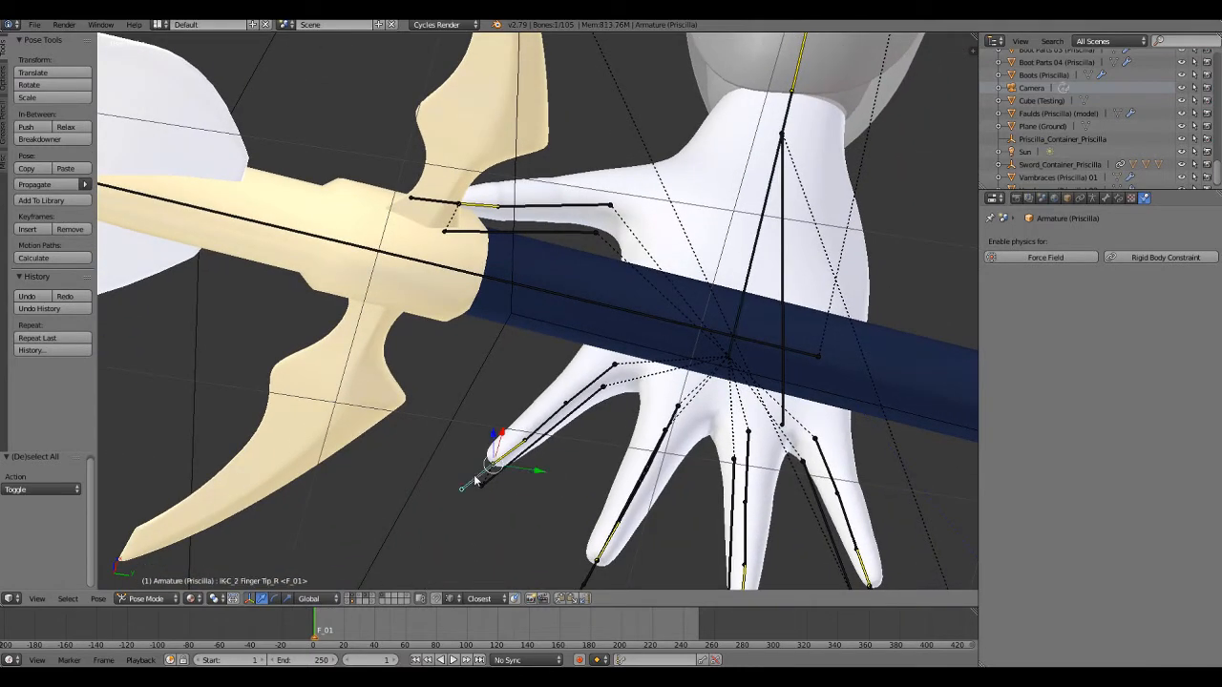
key("g")
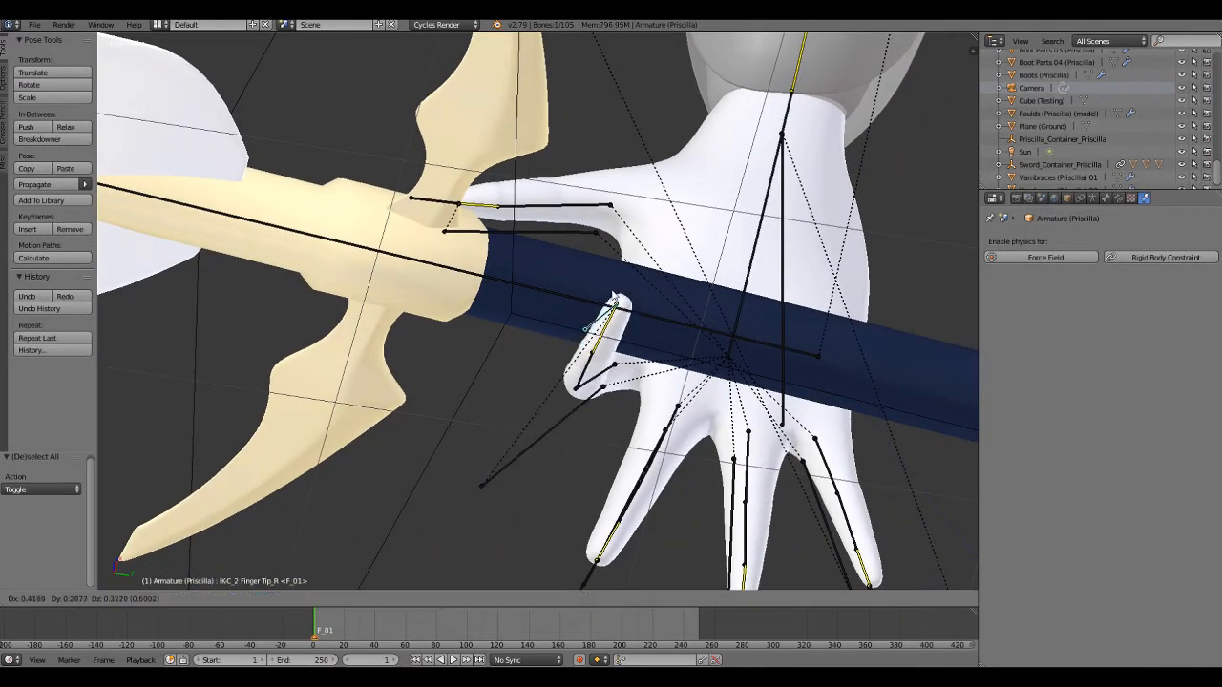
left_click(618, 378)
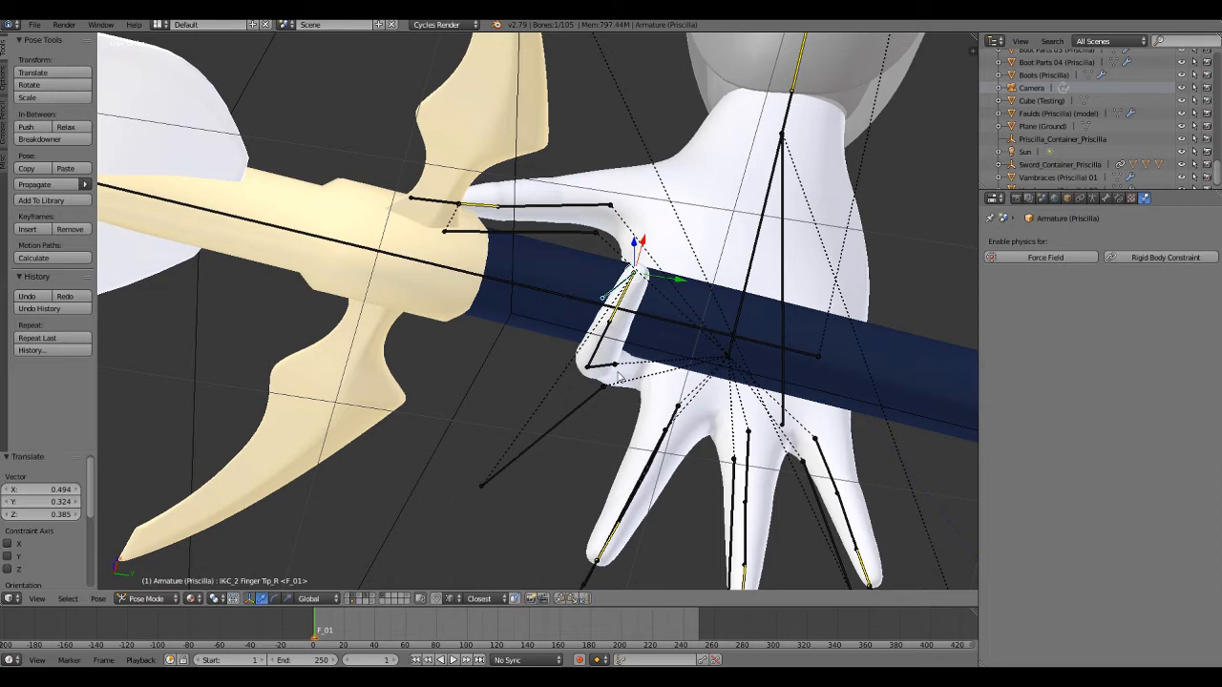
Curl the middle finger by moving IKC_3 Finger Tip_R about X 0.64, Y 0.18, Z 0.55, then about X -0.04, Y 0.04, Z 0.27.
left_click(590, 580)
right_click(586, 579)
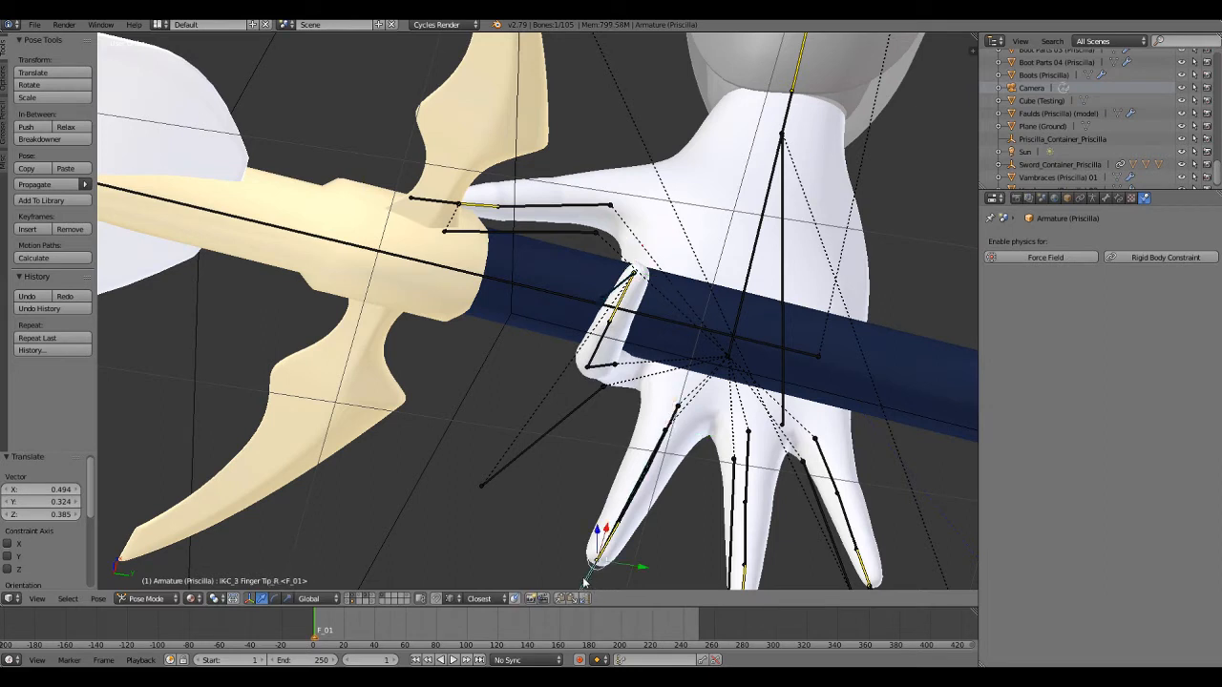
key("g")
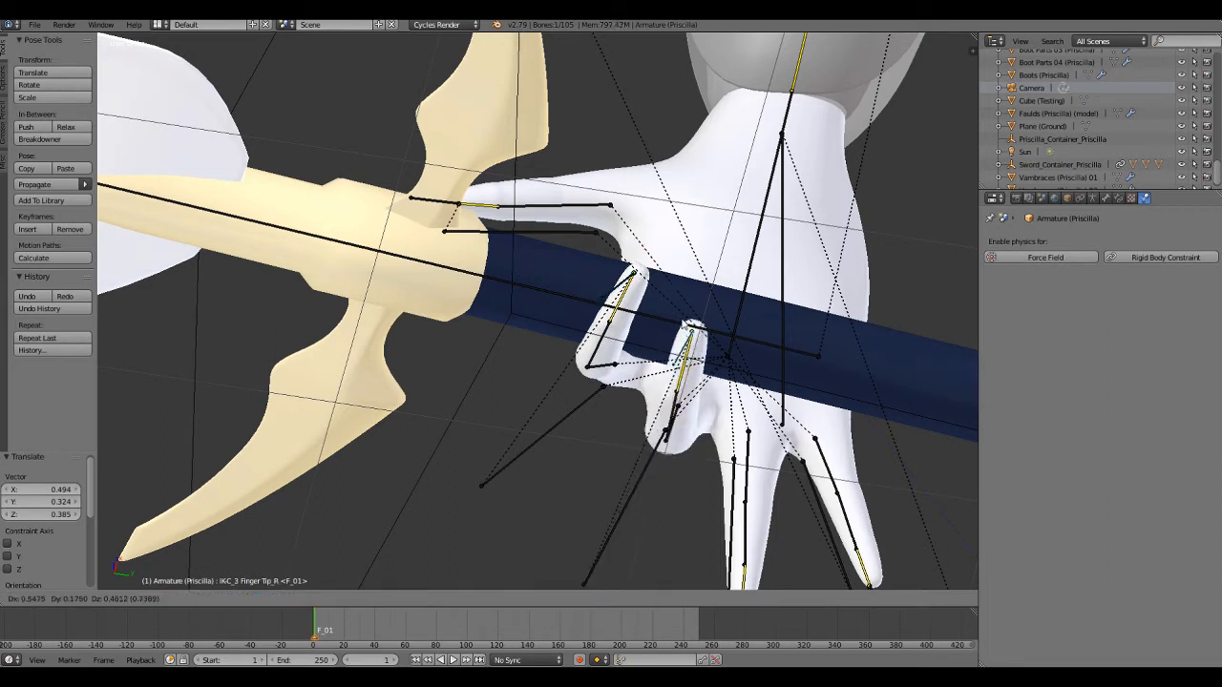
left_click(695, 292)
middle_click_drag(695, 292, 756, 469)
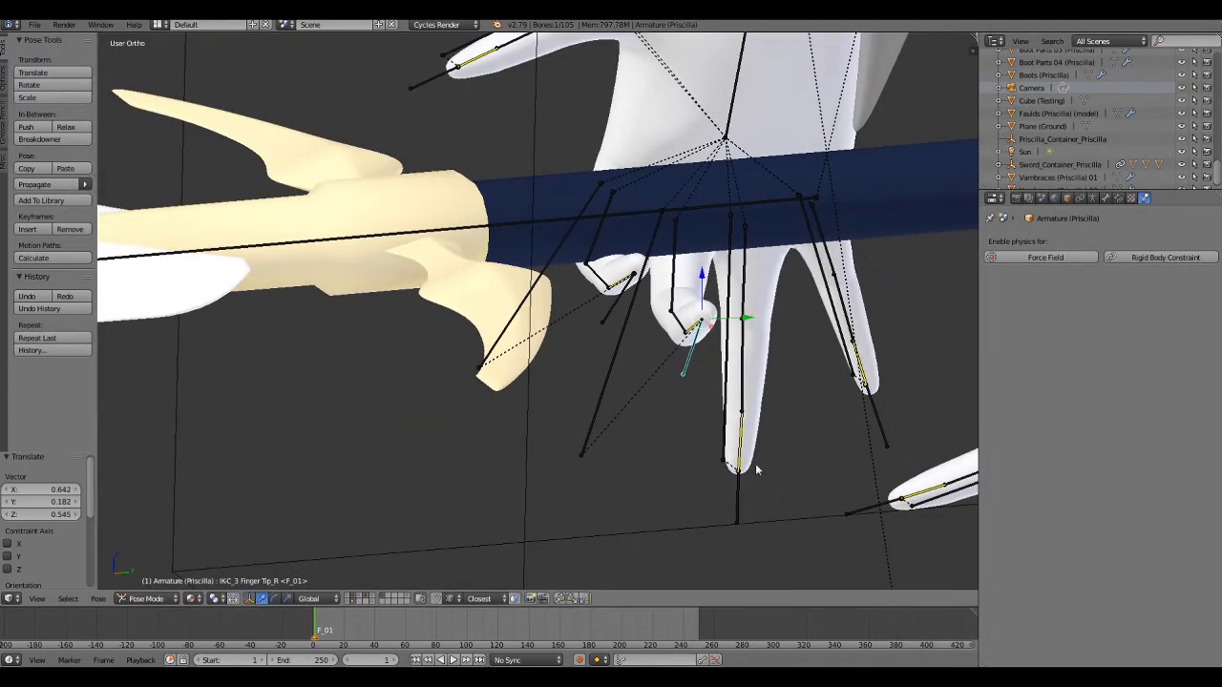
key("g")
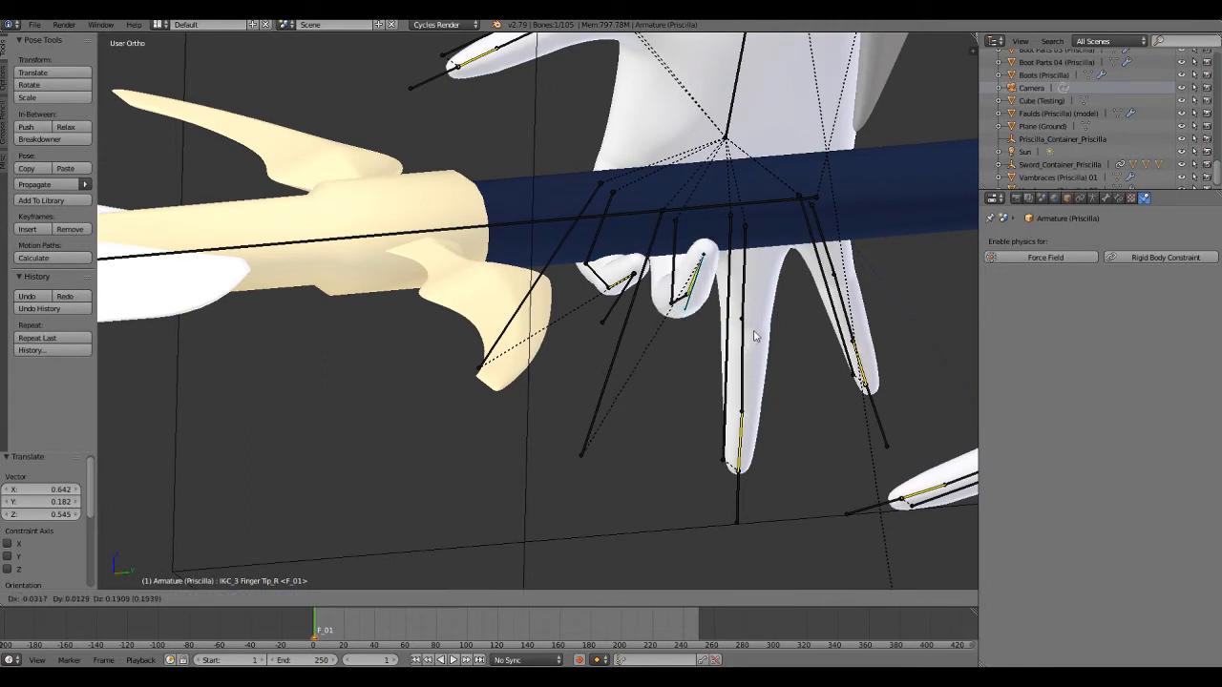
left_click(756, 327)
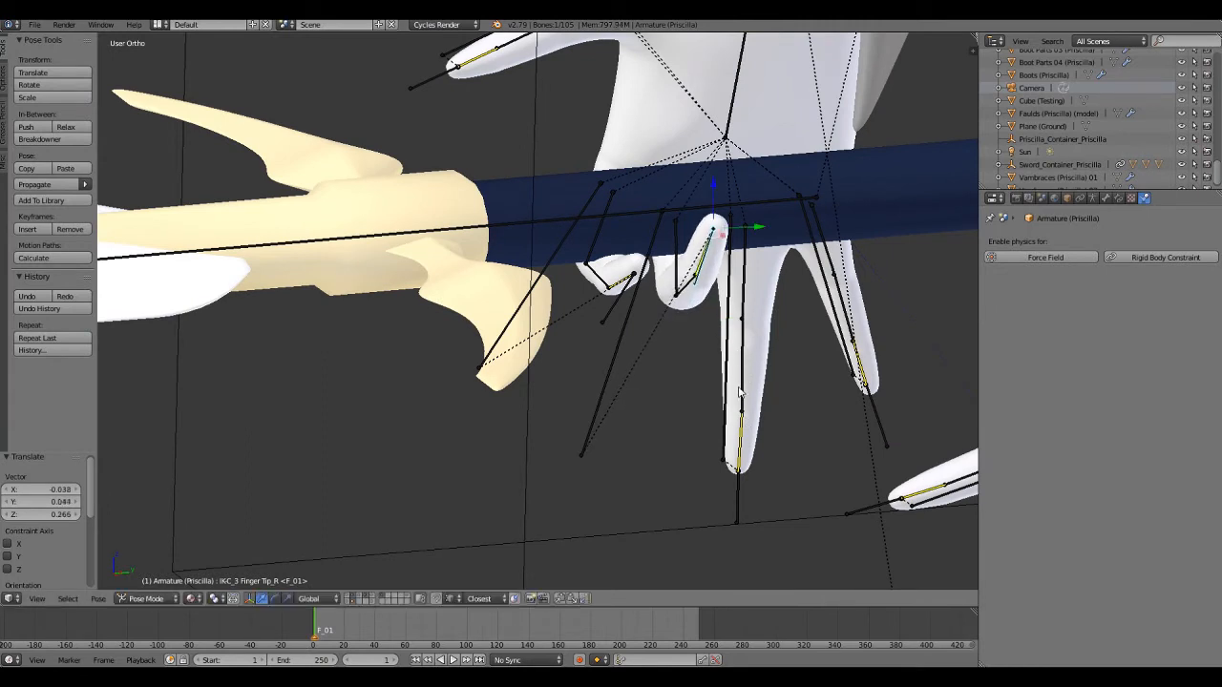
key("g")
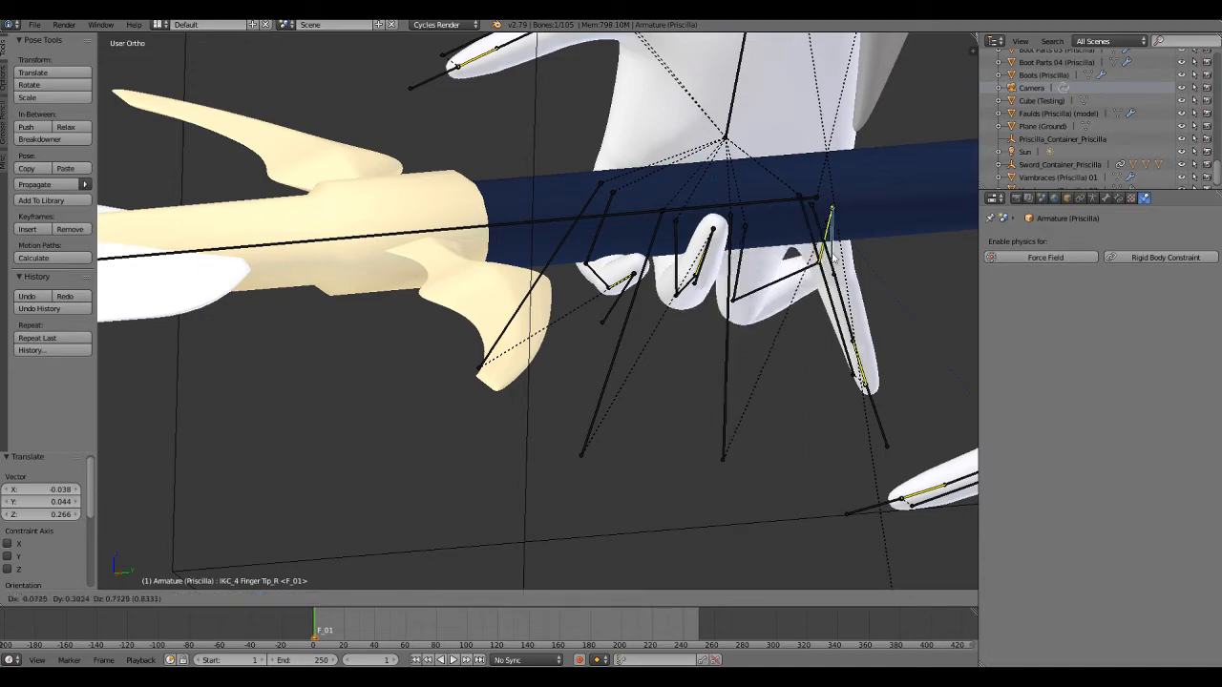
right_click(856, 327)
middle_click_drag(855, 328, 794, 401)
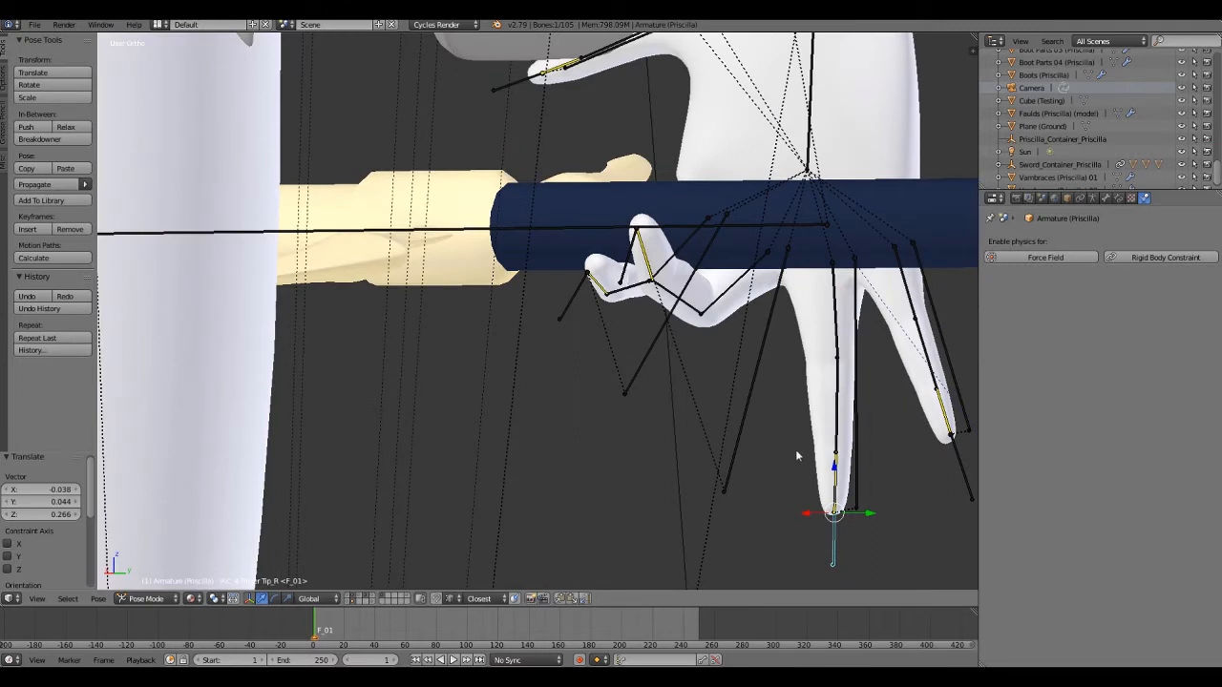
key("g")
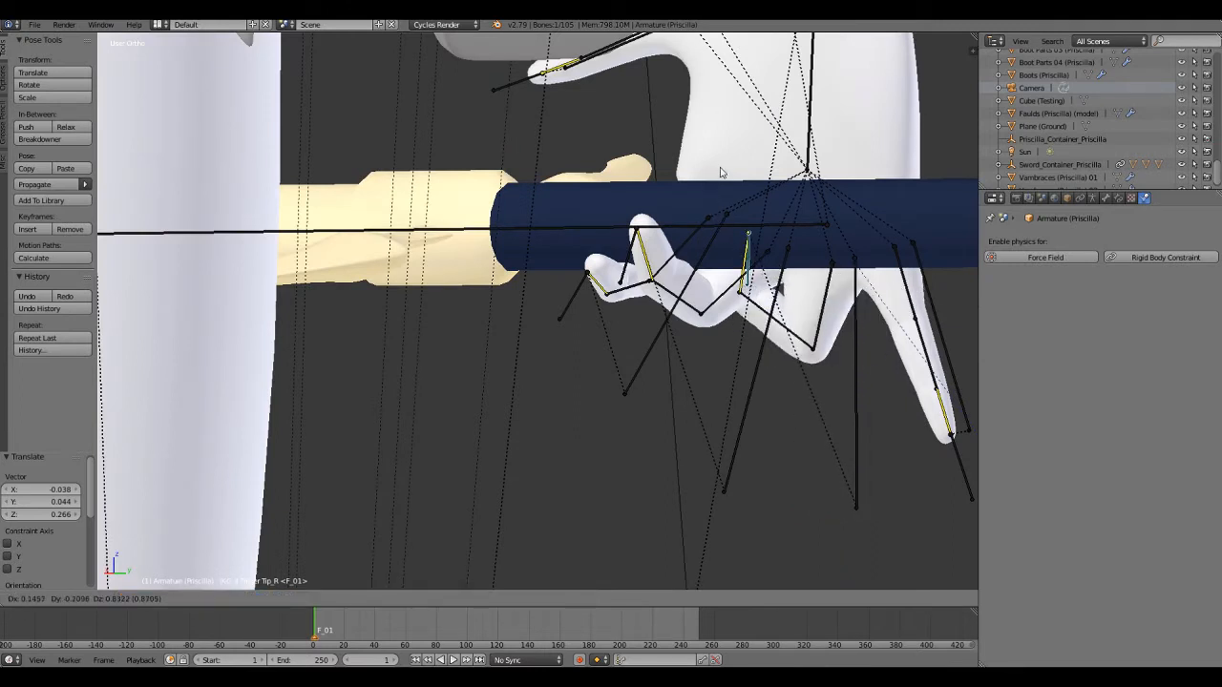
right_click(777, 427)
Curl the ring finger around the handle by moving the IKC_4 Finger Tip_R bone about X 0.56, Y 0.12, Z 0.93.
middle_click_drag(778, 426, 726, 412)
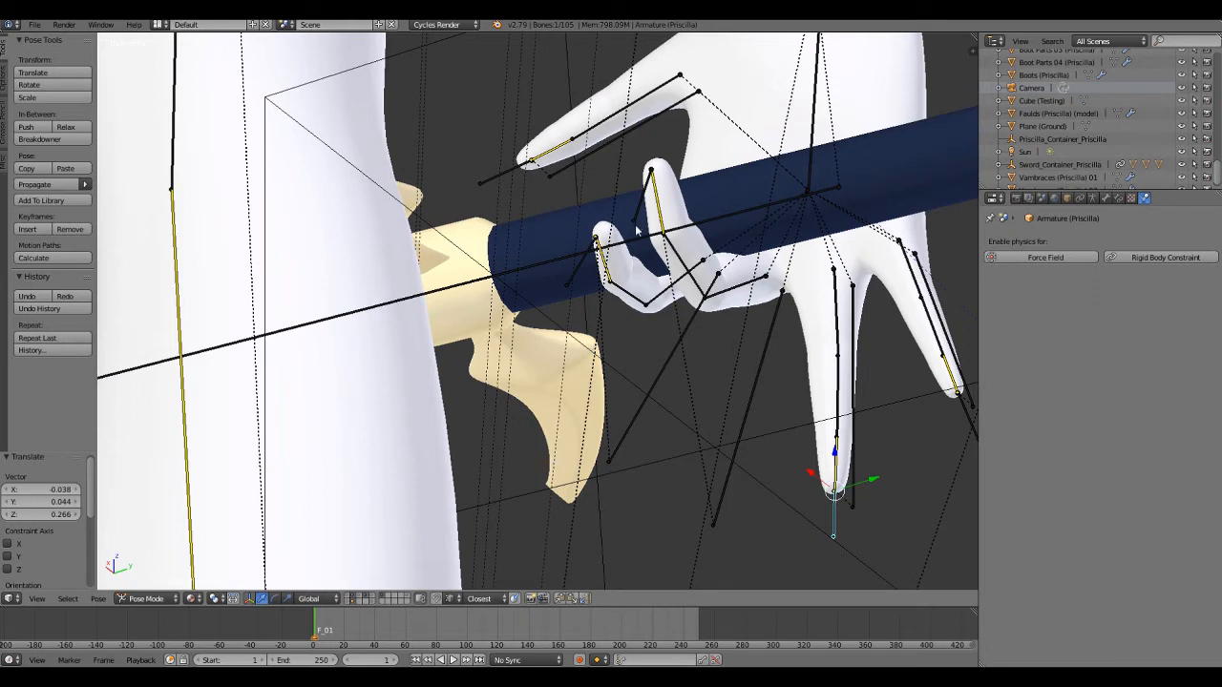
key("g")
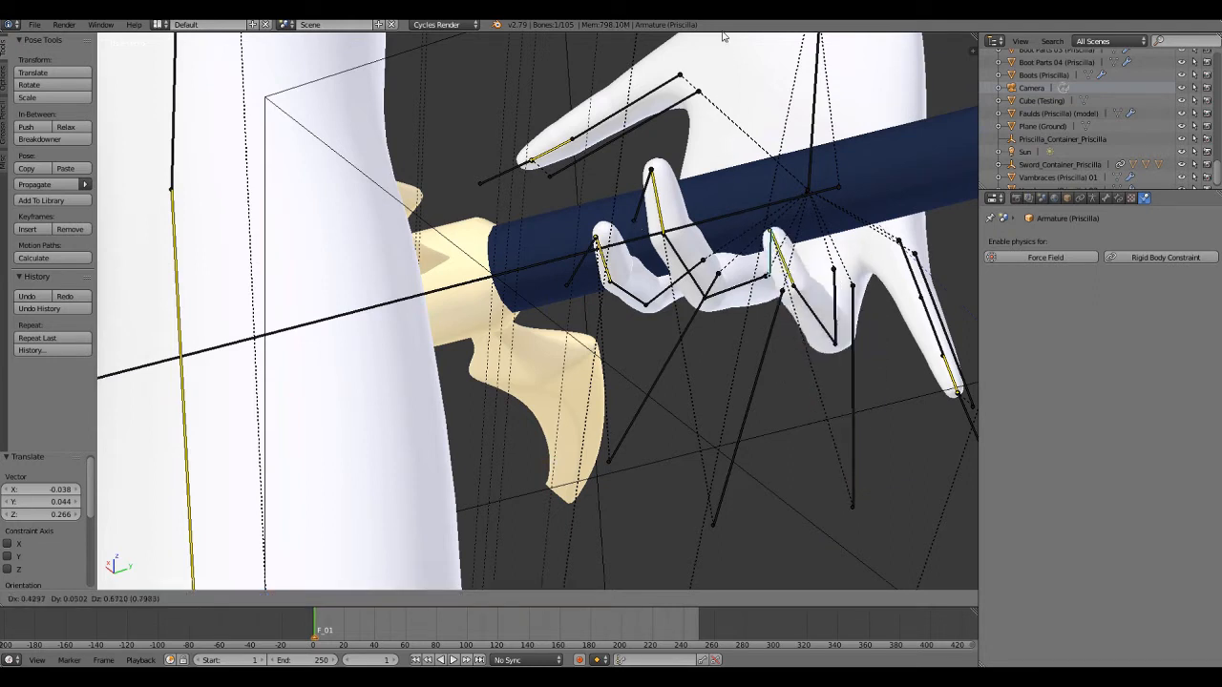
left_click(714, 574)
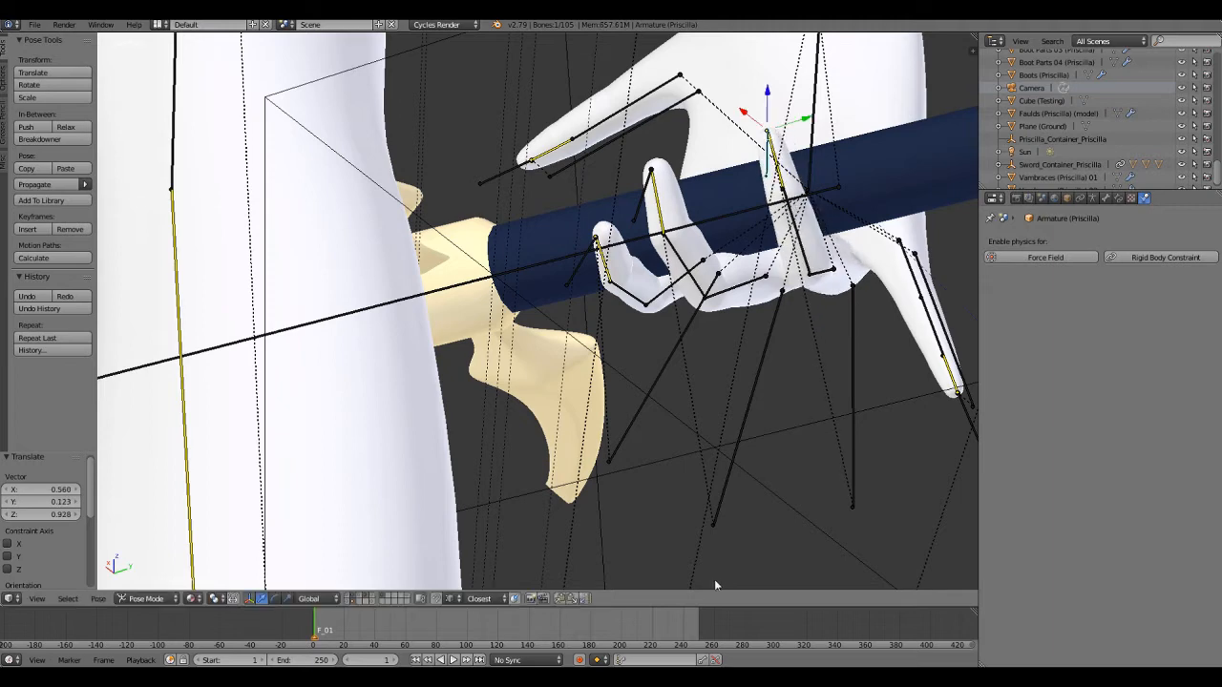
Curl the little finger around the handle by moving its fingertip control bone about X 0.53, Y -0.13, Z 0.64.
middle_click_drag(881, 498, 704, 528)
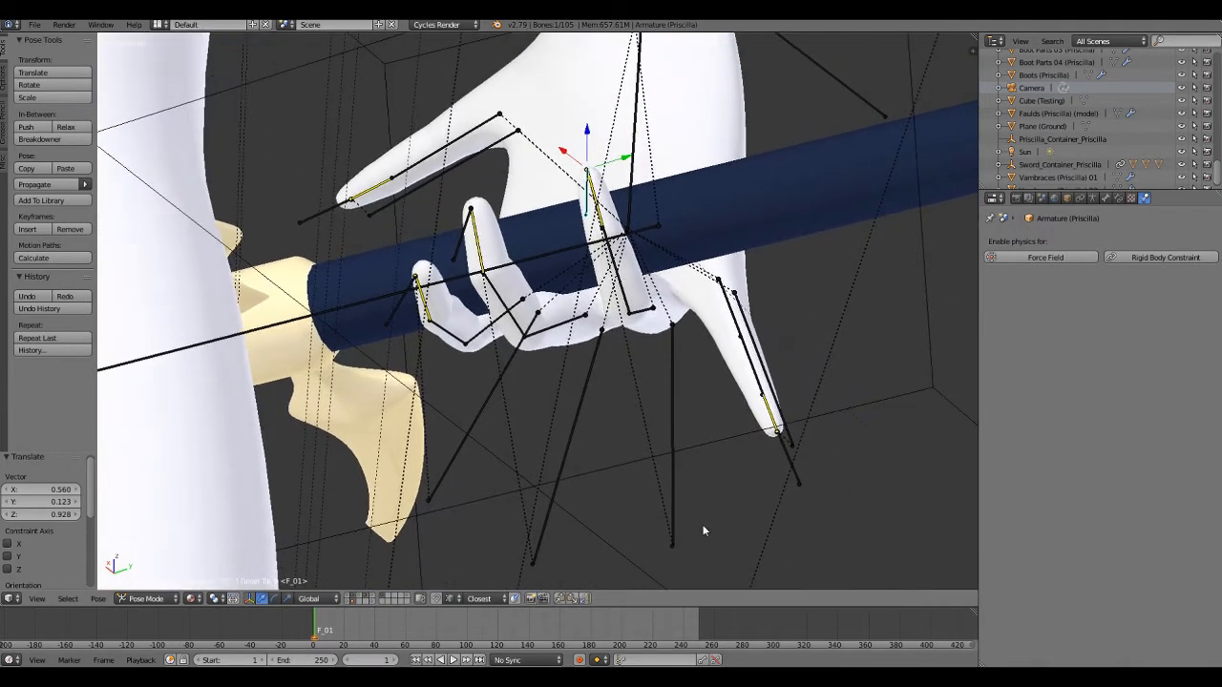
key("g")
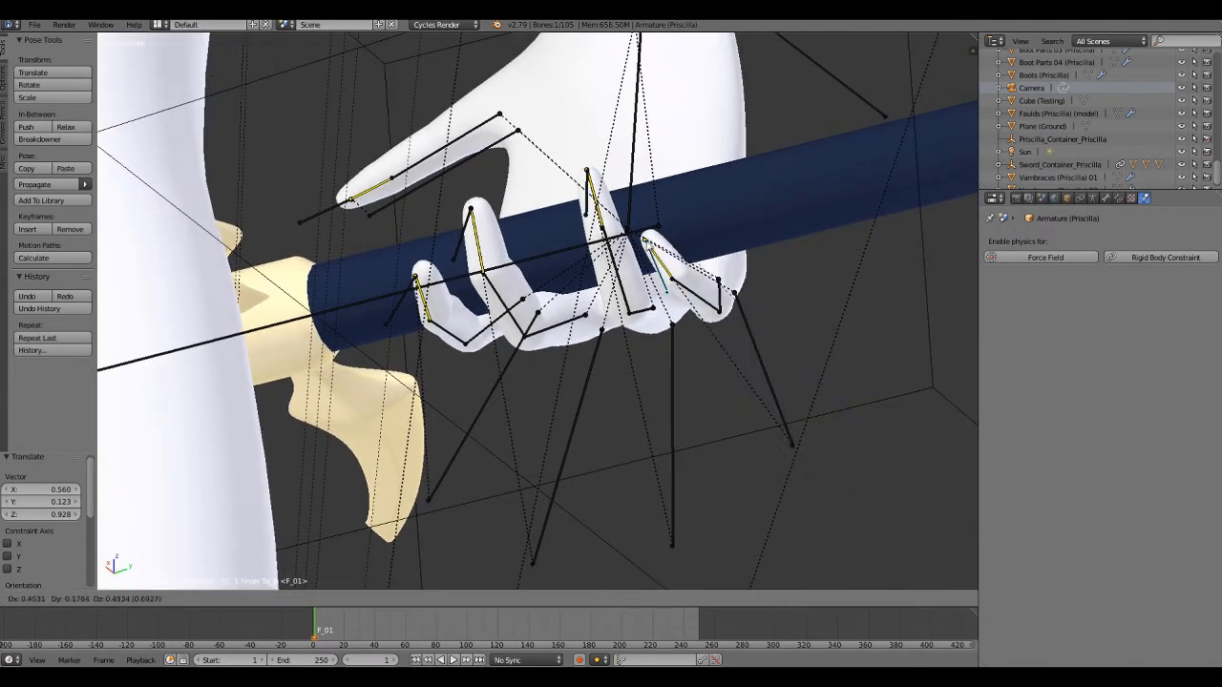
left_click(654, 228)
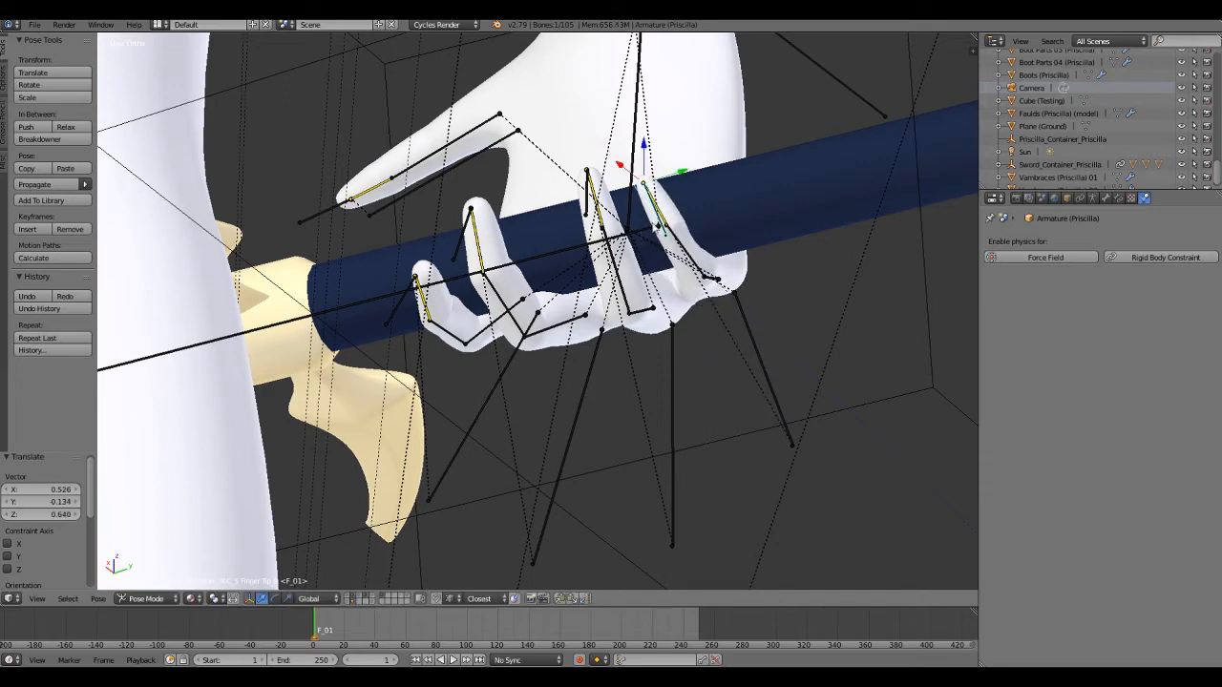
Shift the middle finger along the handle by moving the IKC_3 Finger Tip_R bone about X -0.05, Y 0.13, Z 0.04.
middle_click_drag(653, 256, 667, 278)
right_click(465, 273)
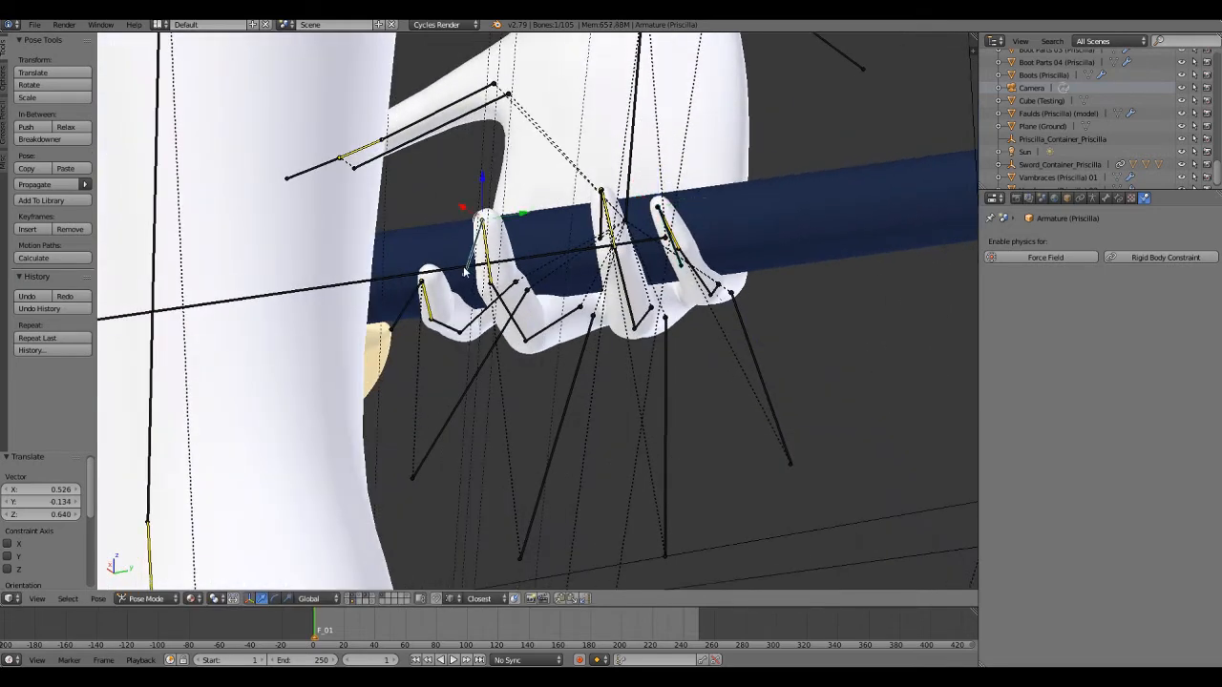
key("g")
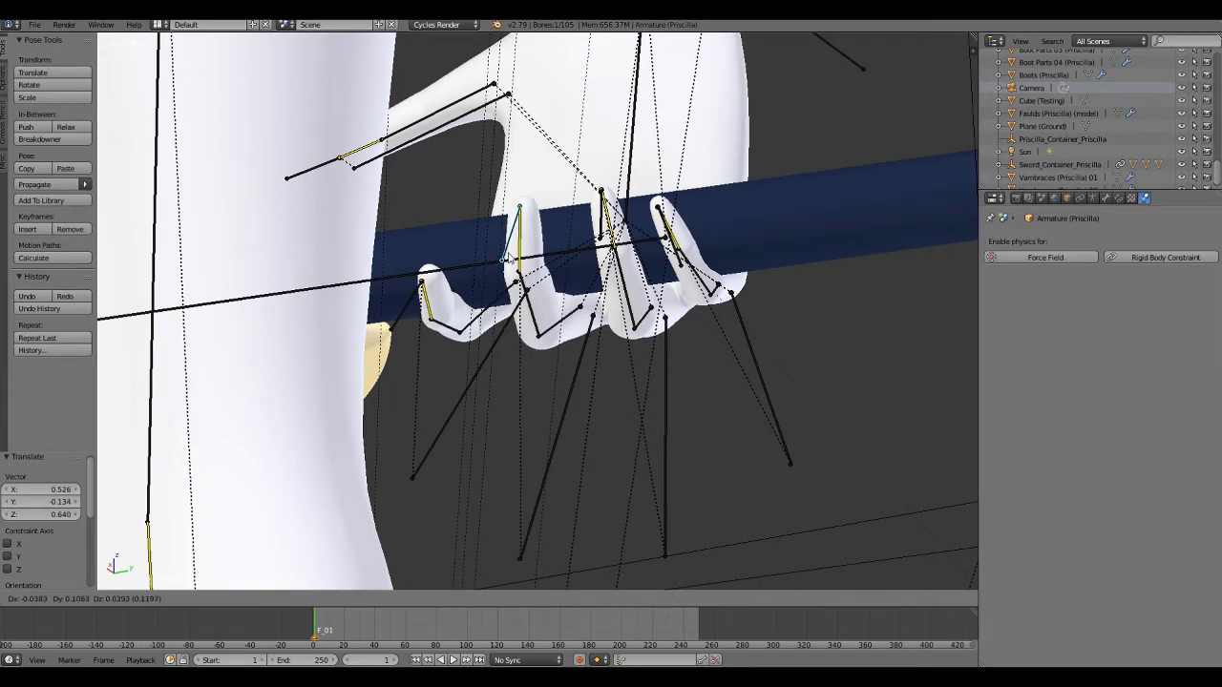
left_click(431, 316)
Reposition the index fingertip bone IKC_2 Finger Tip_R by about X -0.05, Y 0.21, Z 0.14, then about X -0.01, Y -0.01, Z -0.02.
right_click(405, 316)
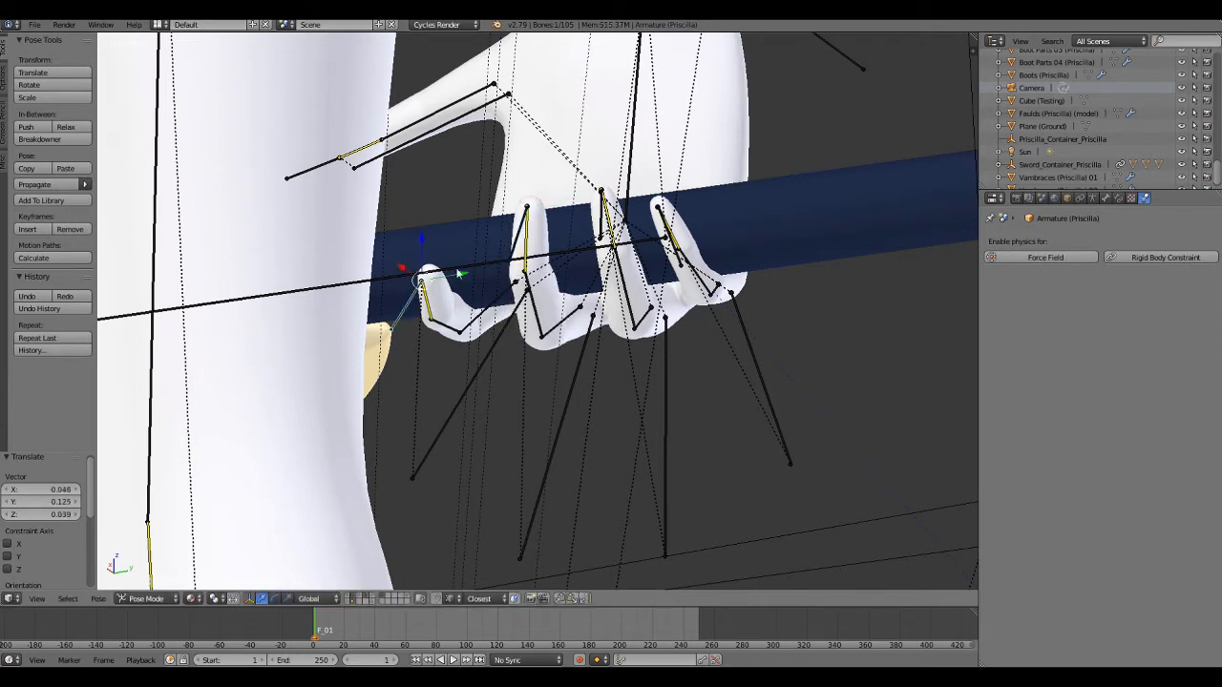
key("g")
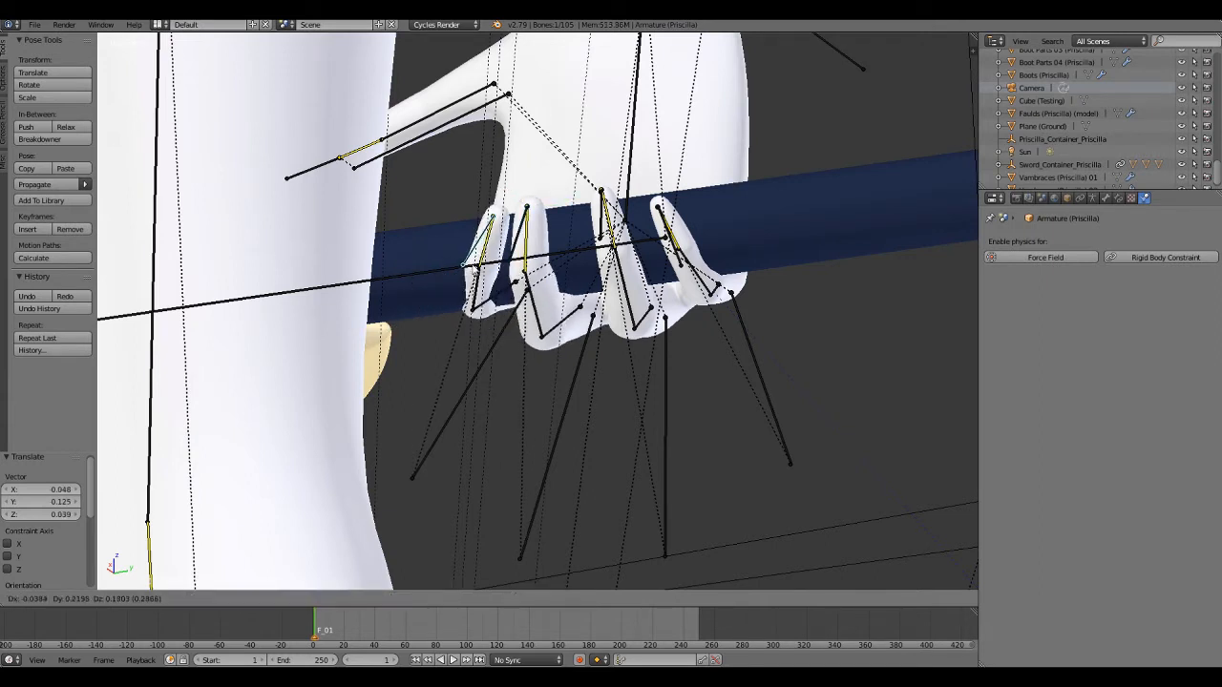
left_click(473, 271)
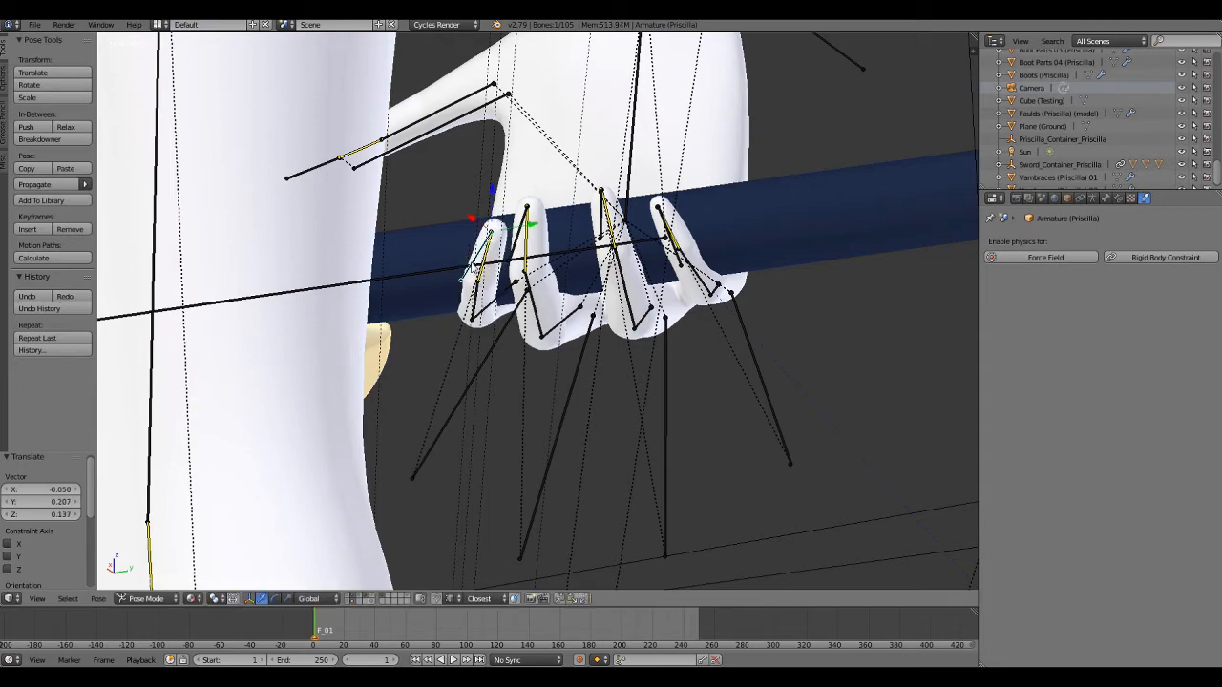
middle_click_drag(472, 270, 553, 298)
key("g")
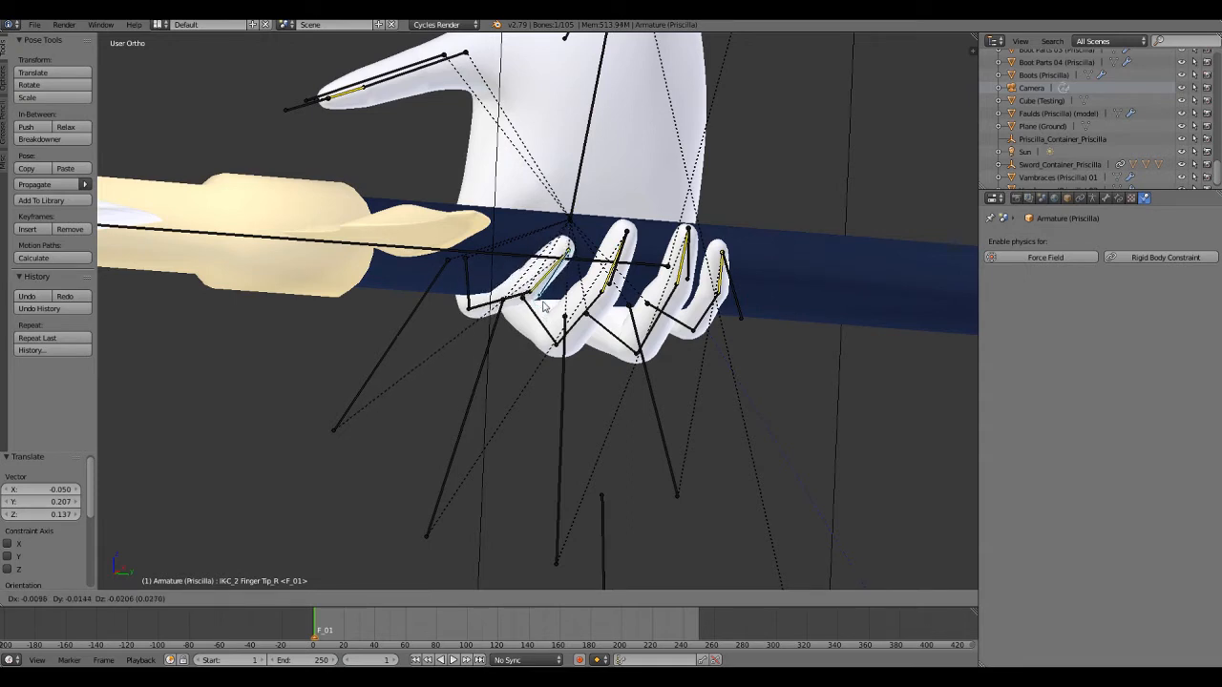
left_click(543, 305)
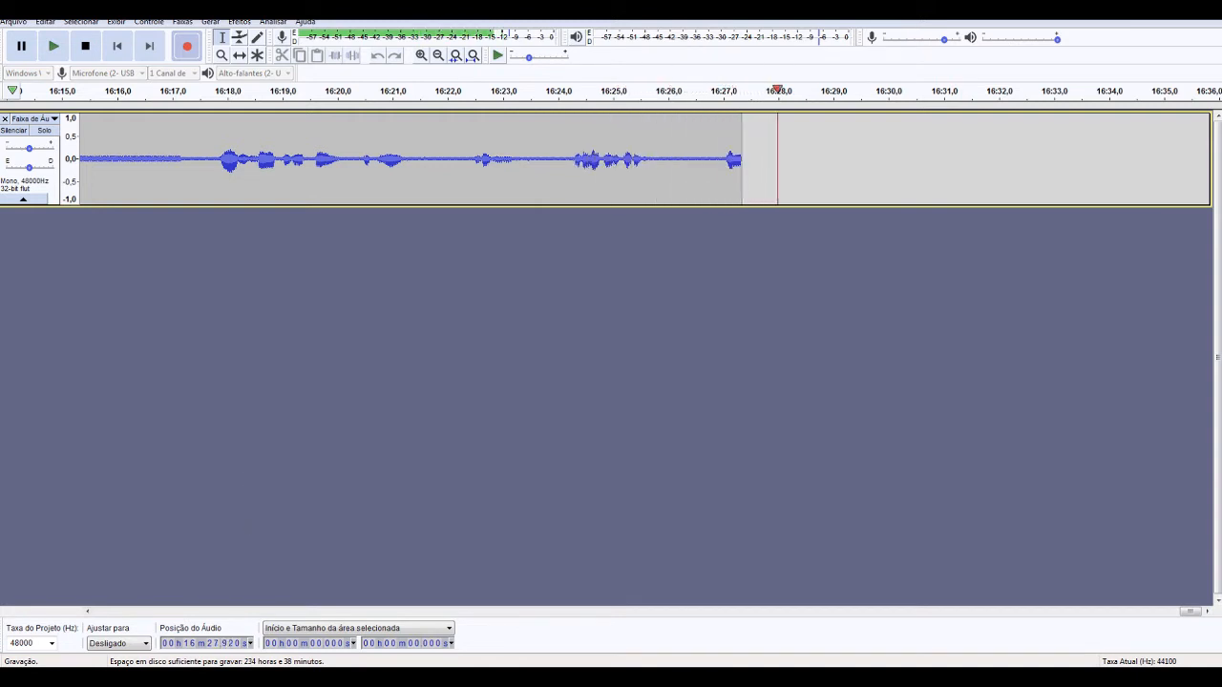
Switch back to Blender and raise the sword's C_Sword control bone about 0.17 along the global Z axis.
mouse_move(211, 677)
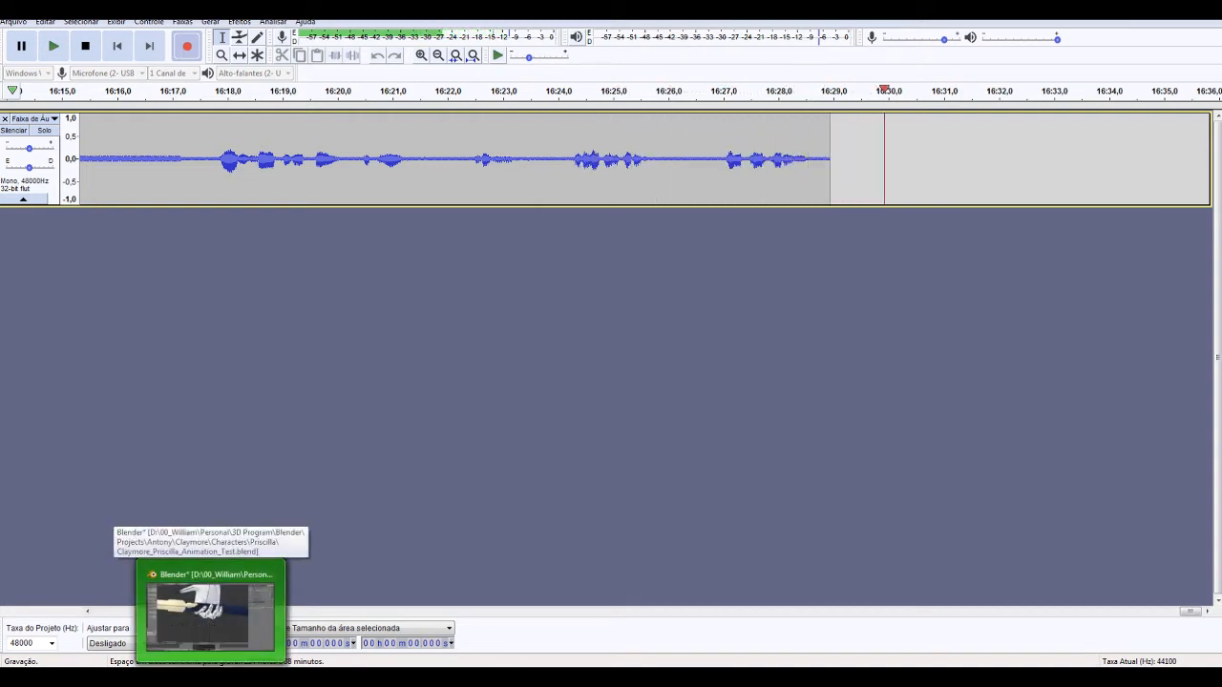
left_click(210, 611)
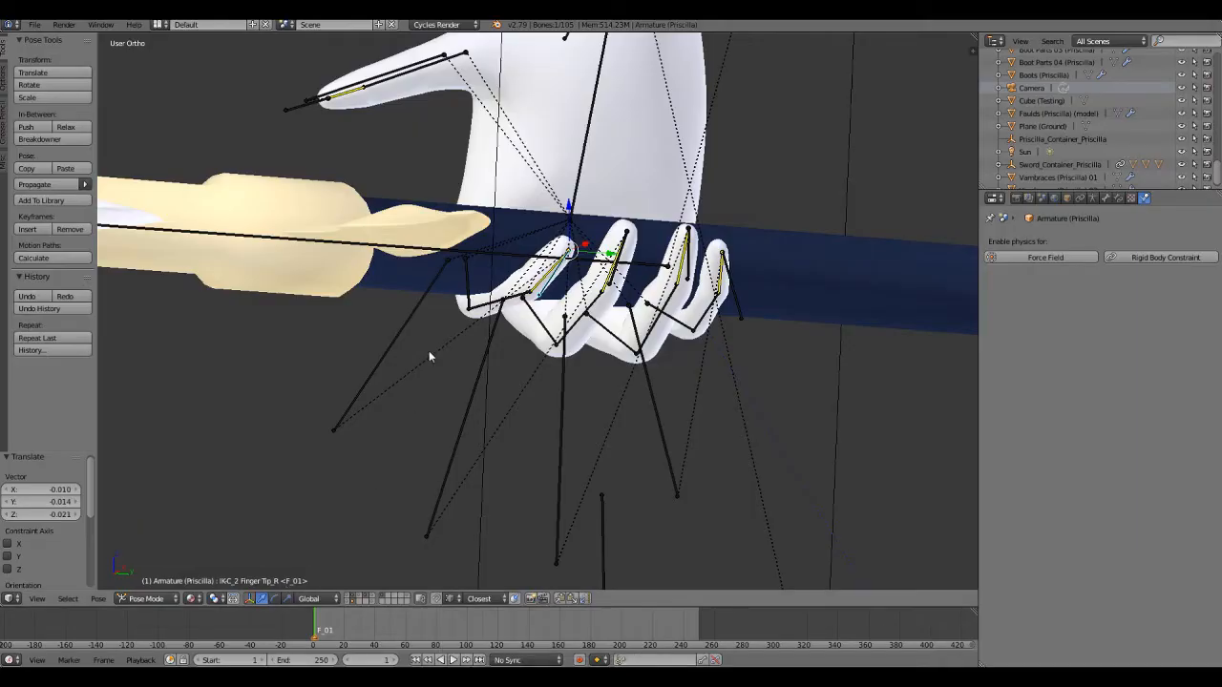
key("a")
middle_click_drag(417, 393, 429, 438)
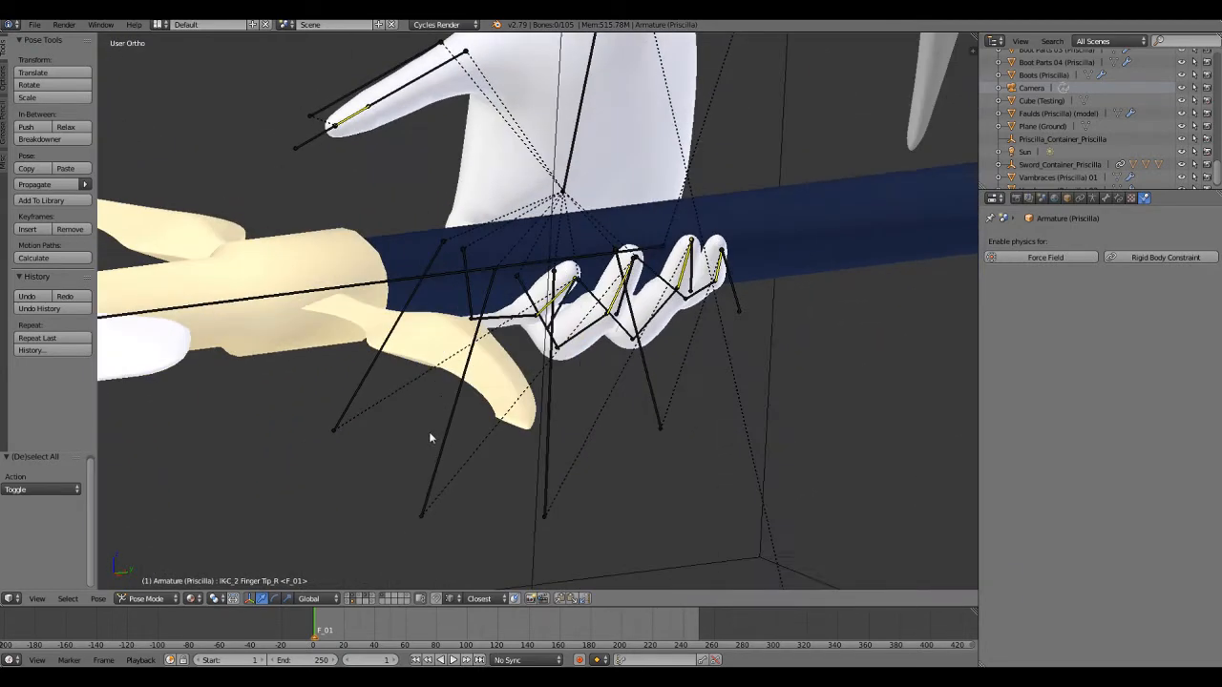
right_click(491, 268)
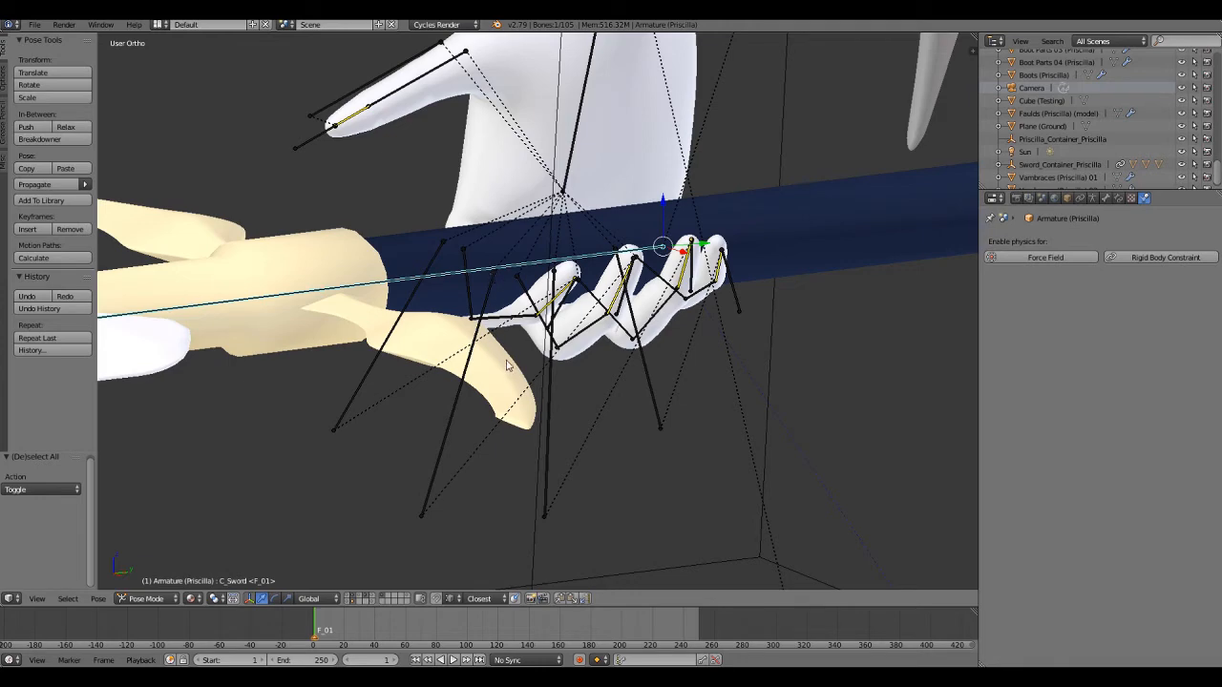
middle_click_drag(508, 364, 531, 316)
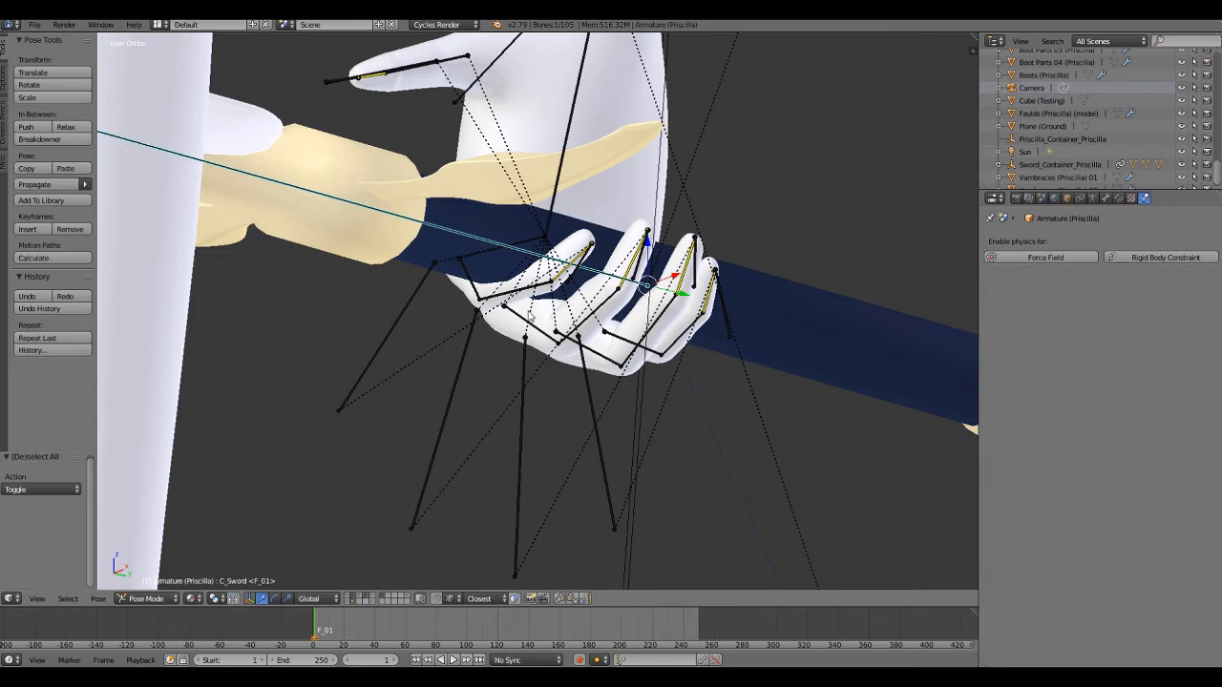
key("g")
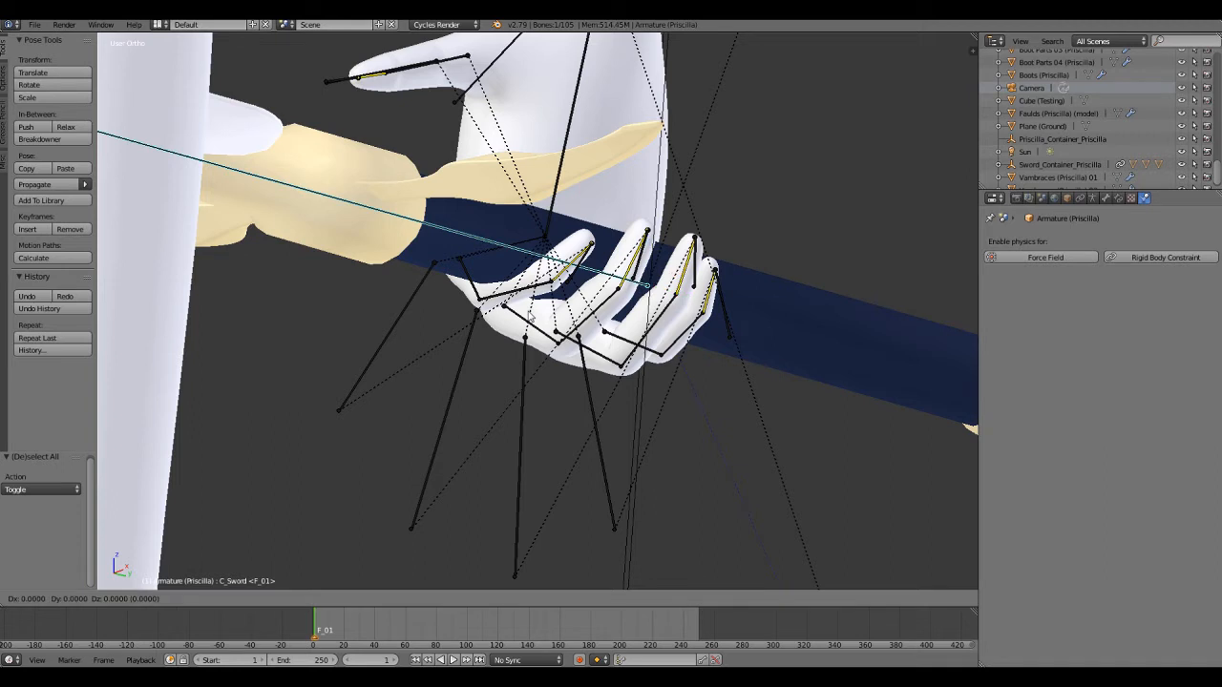
key("z")
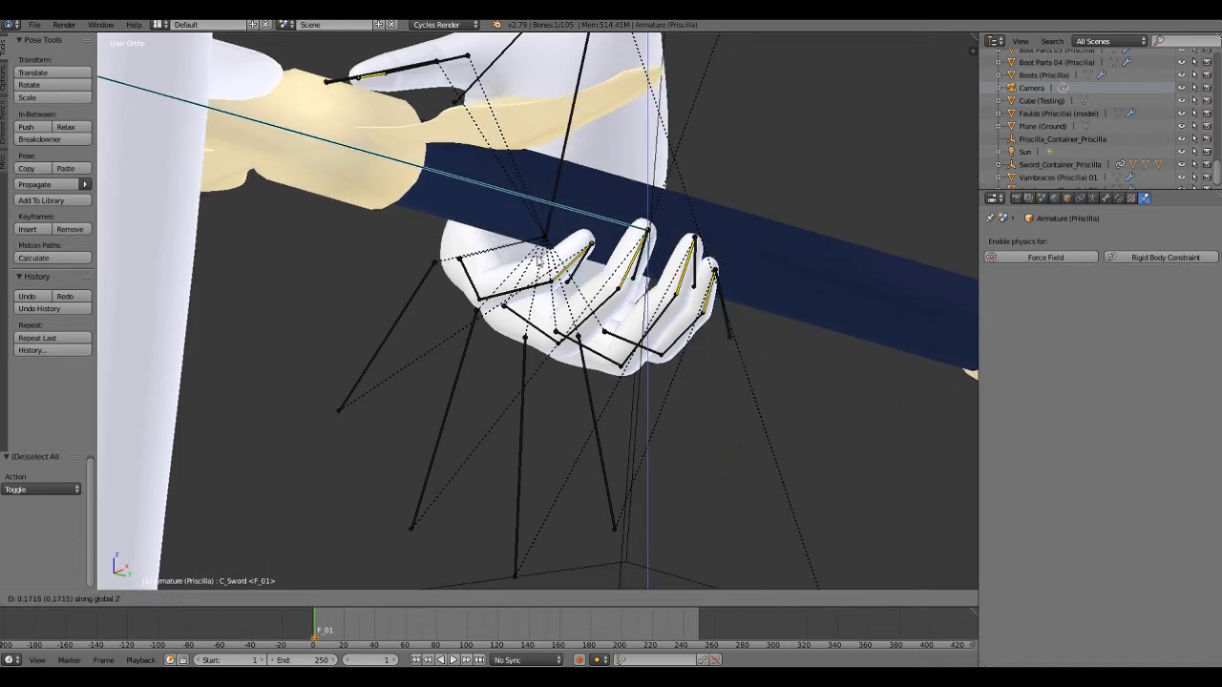
left_click(540, 273)
Raise the index fingertip bone about Y -0.02, Z 0.19 and the middle fingertip bone about Y -0.01, Z 0.17 to follow the handle.
mouse_move(533, 297)
middle_mouse_down()
mouse_move(481, 356)
mouse_move(476, 321)
mouse_move(515, 302)
middle_mouse_up()
right_click(532, 296)
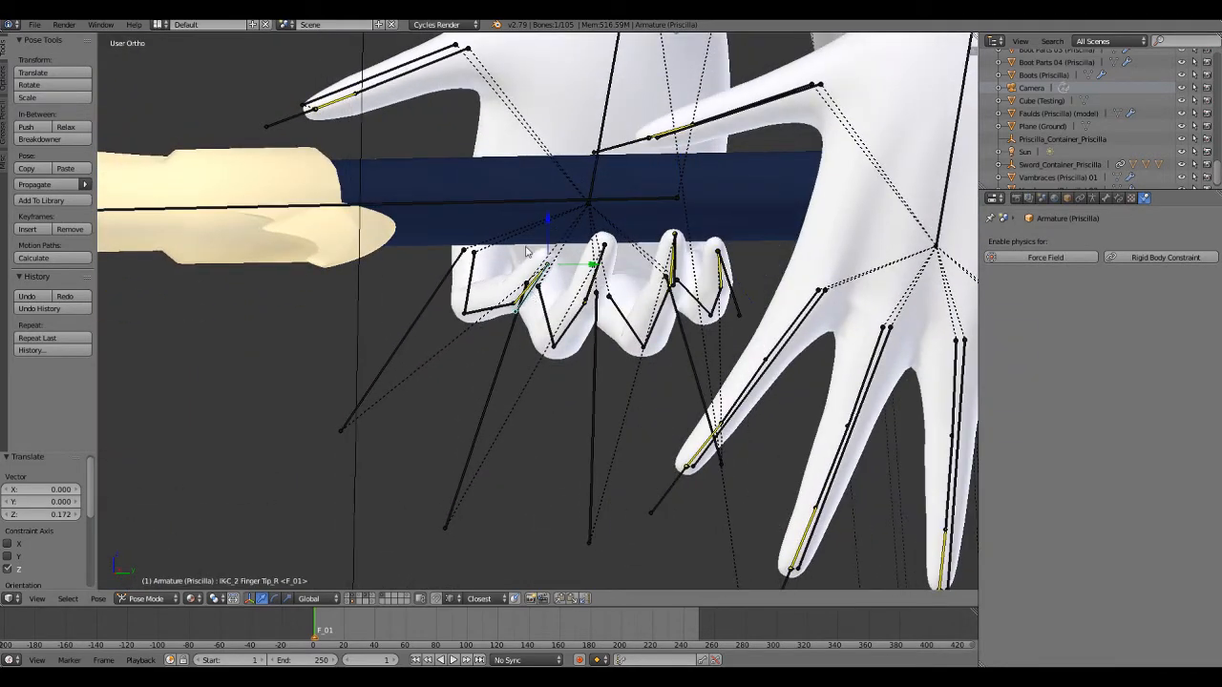
key("g")
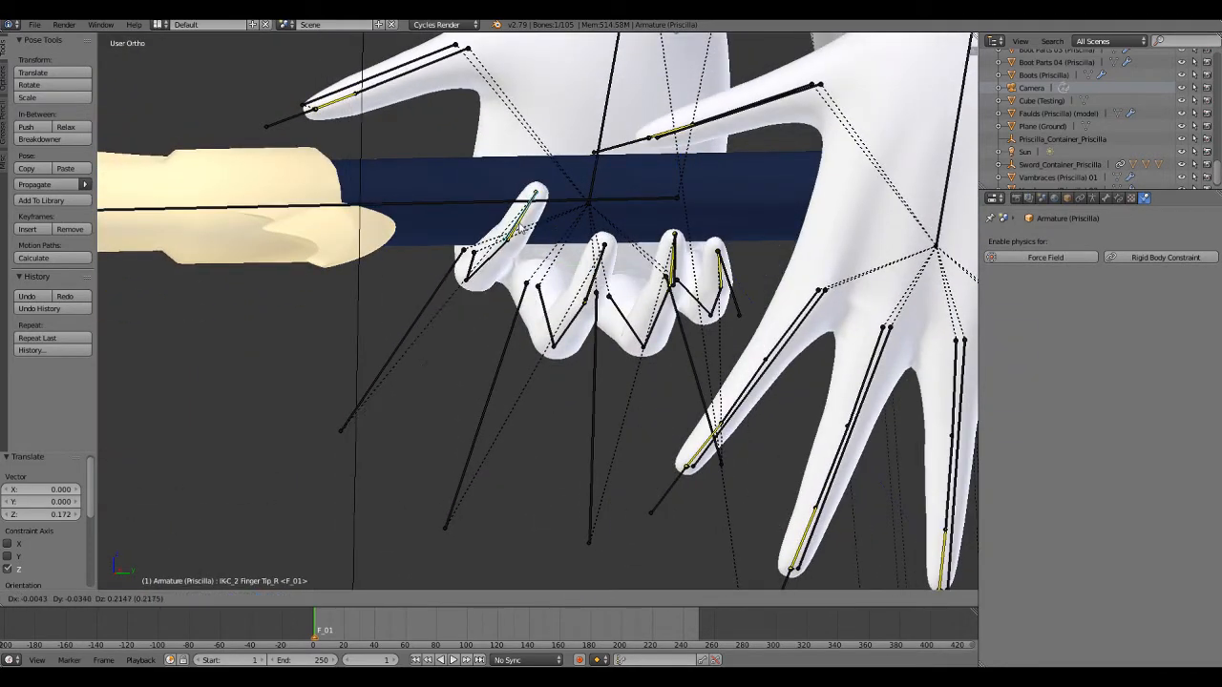
left_click(524, 231)
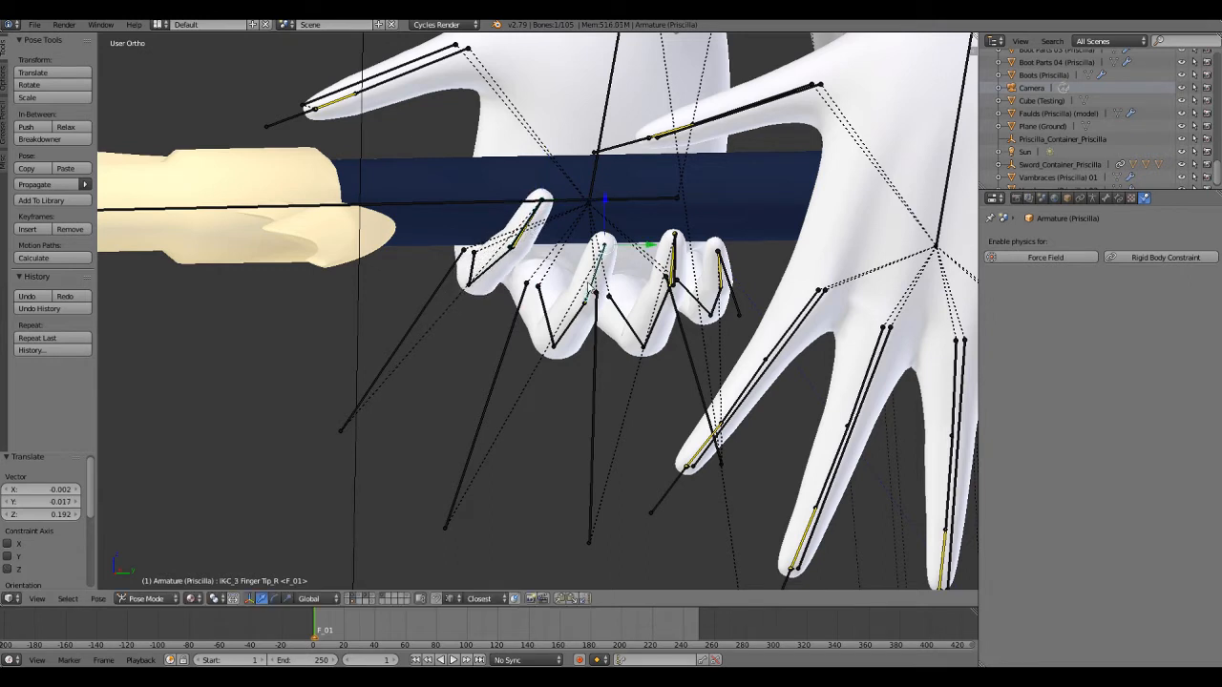
key("g")
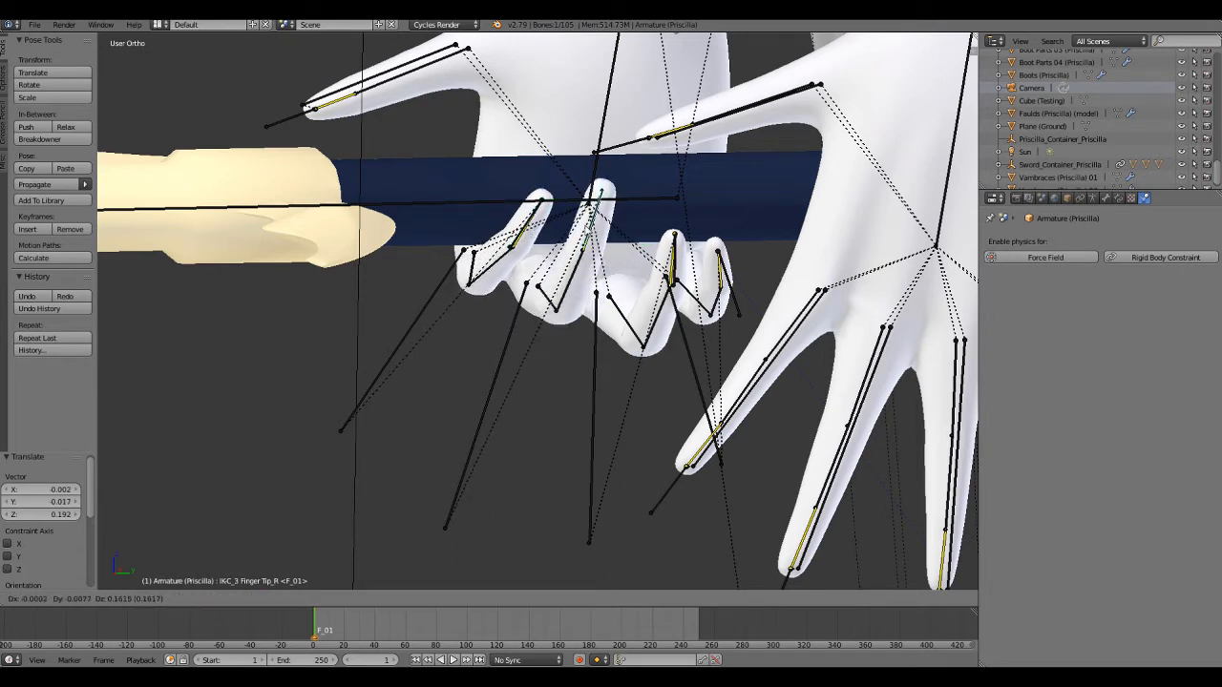
left_click(677, 269)
Raise the ring fingertip bone about Y -0.04, Z 0.14 and the little fingertip bone about Y -0.04, Z 0.16 to follow the handle.
right_click(676, 268)
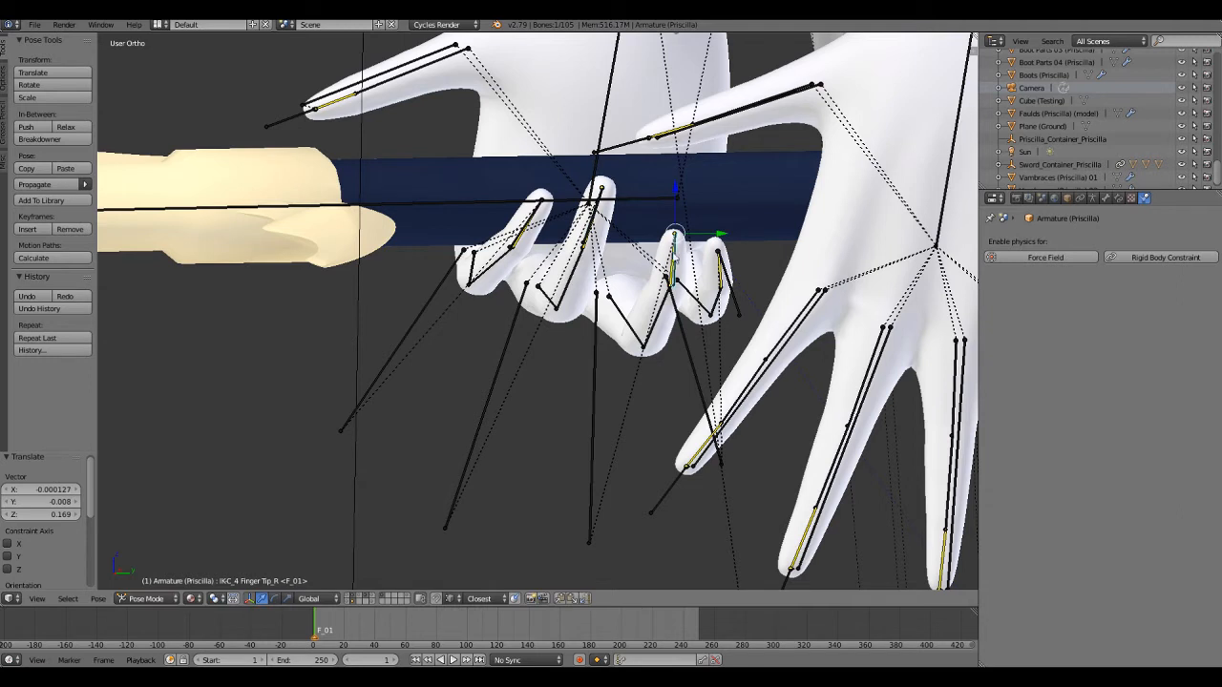
key("g")
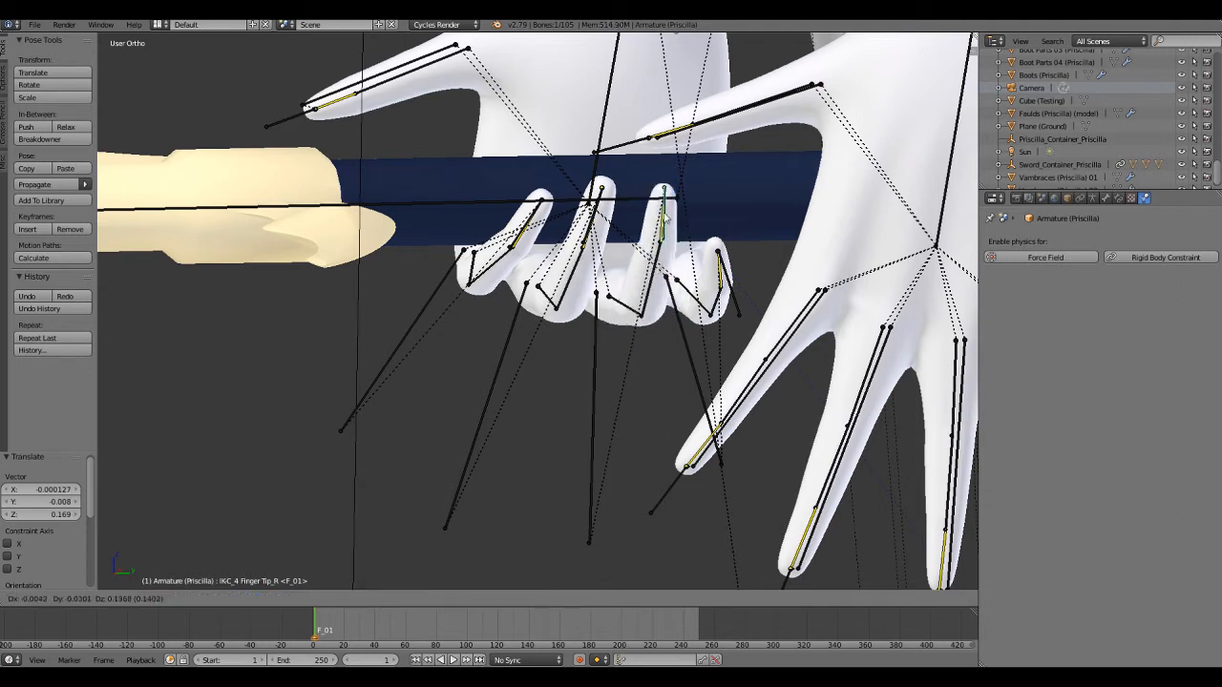
left_click(666, 218)
right_click(735, 298)
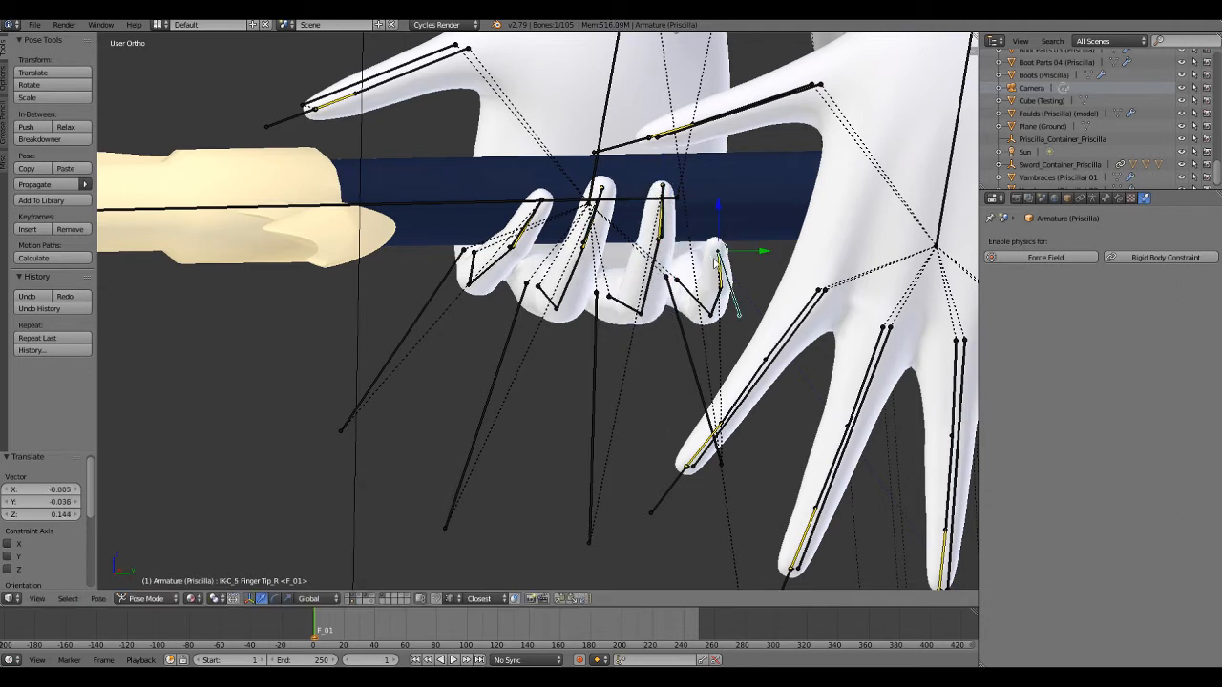
key("g")
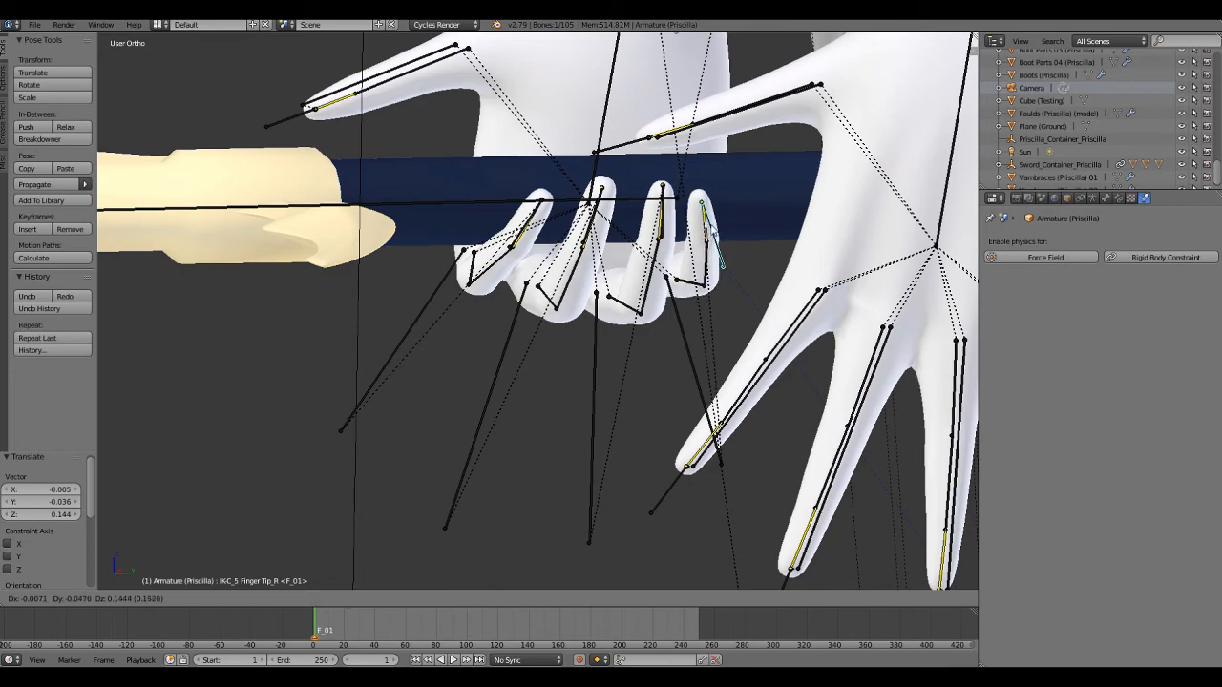
left_click(710, 230)
Pull the middle finger closer to the handle by moving the IKC_3 Finger Tip_R bone about X -0.09, and clear the selection.
middle_click_drag(685, 280, 527, 336)
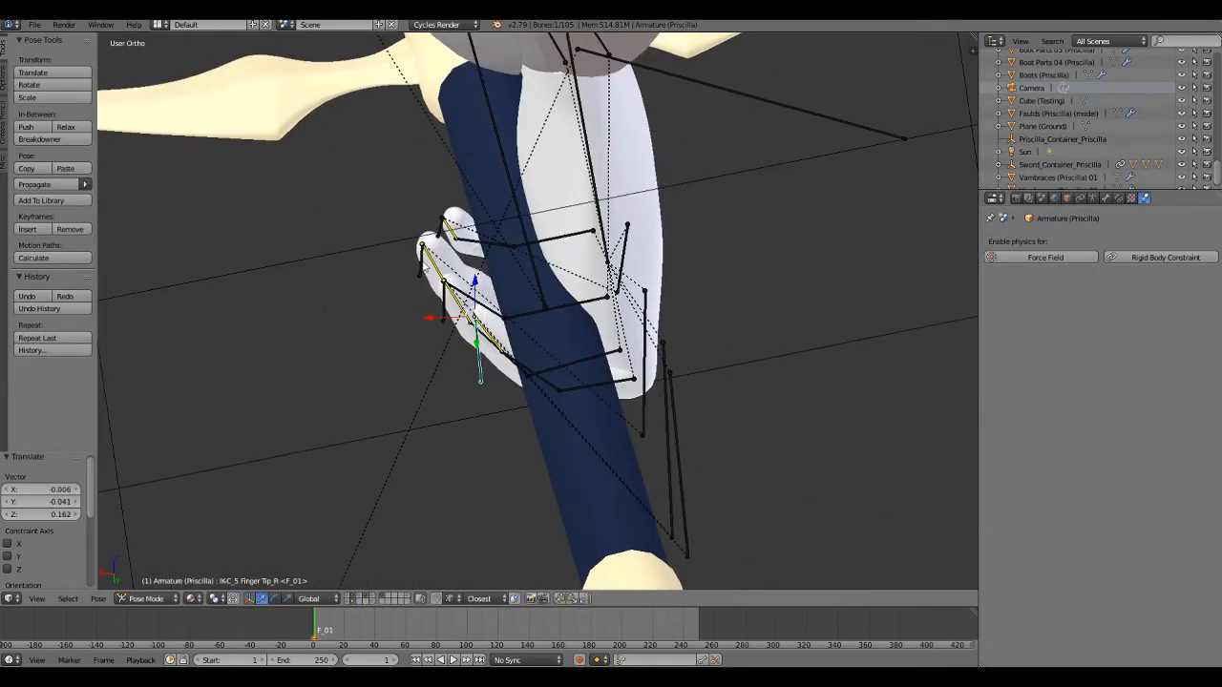
key("g")
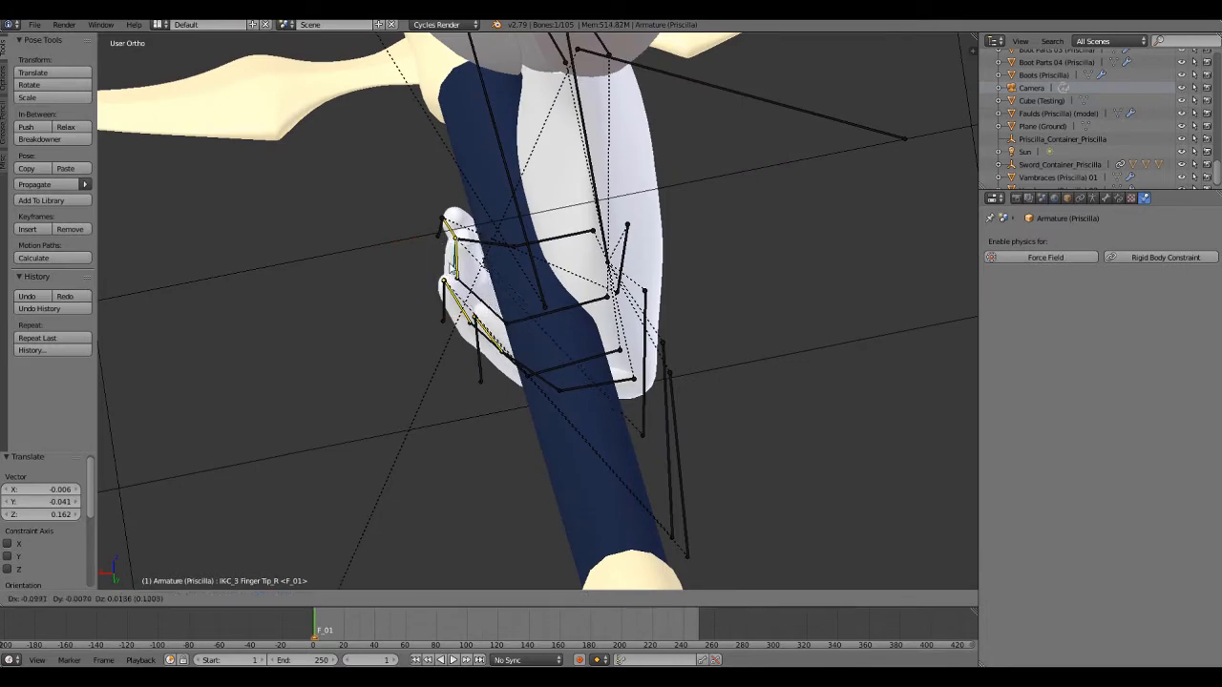
left_click(451, 270)
key("a")
Bend the thumb down toward the handle by moving the IKC_1 Finger Tip_R bone about X 0.25, Y 0.36, Z -0.15.
middle_click_drag(450, 269, 470, 291)
middle_click_drag(428, 351, 457, 278)
middle_click_drag(436, 124, 442, 248)
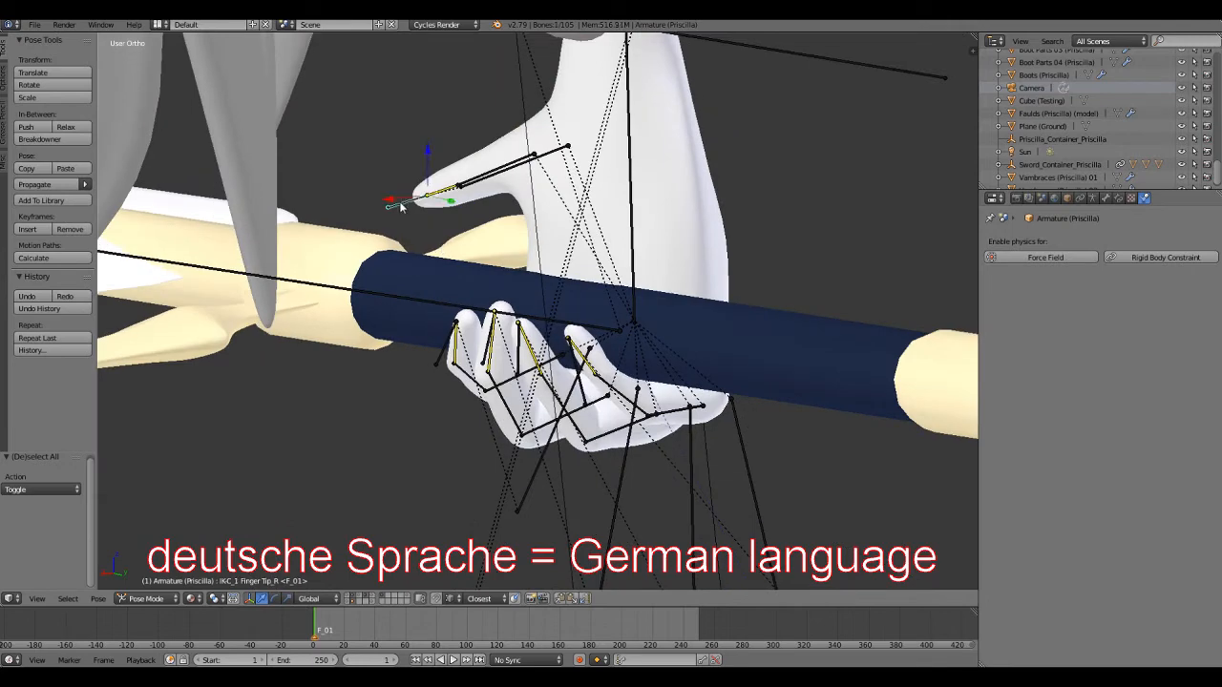
key("g")
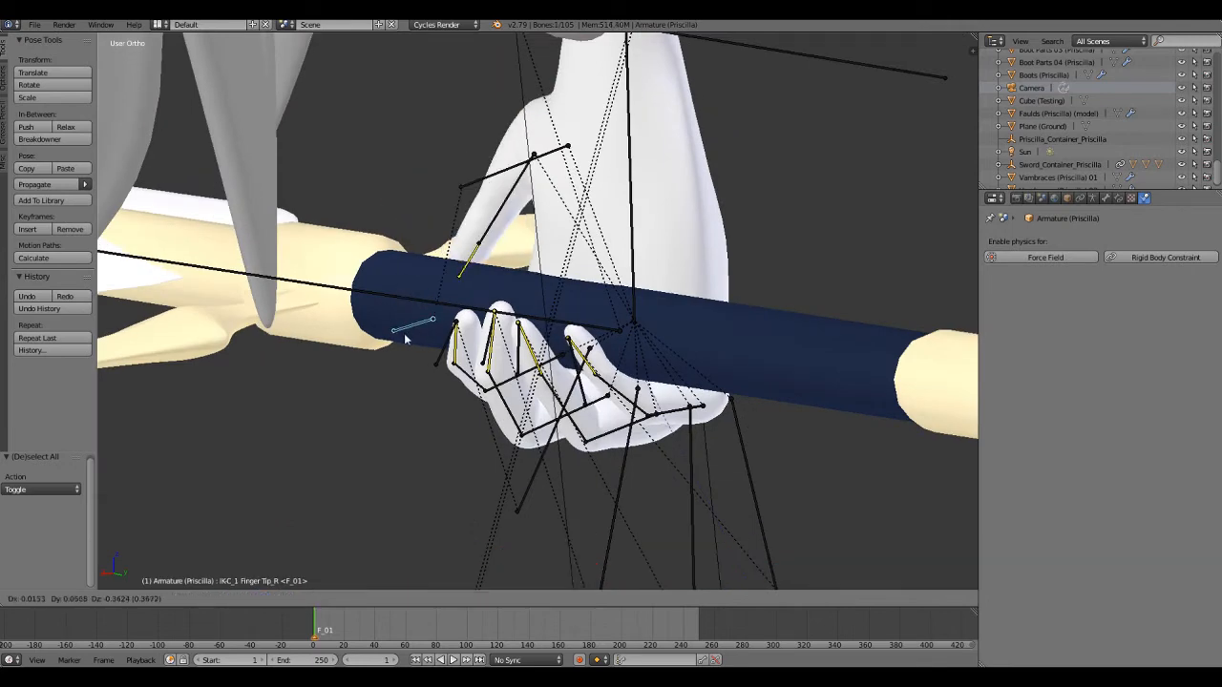
right_click(419, 359)
middle_click_drag(419, 359, 571, 339)
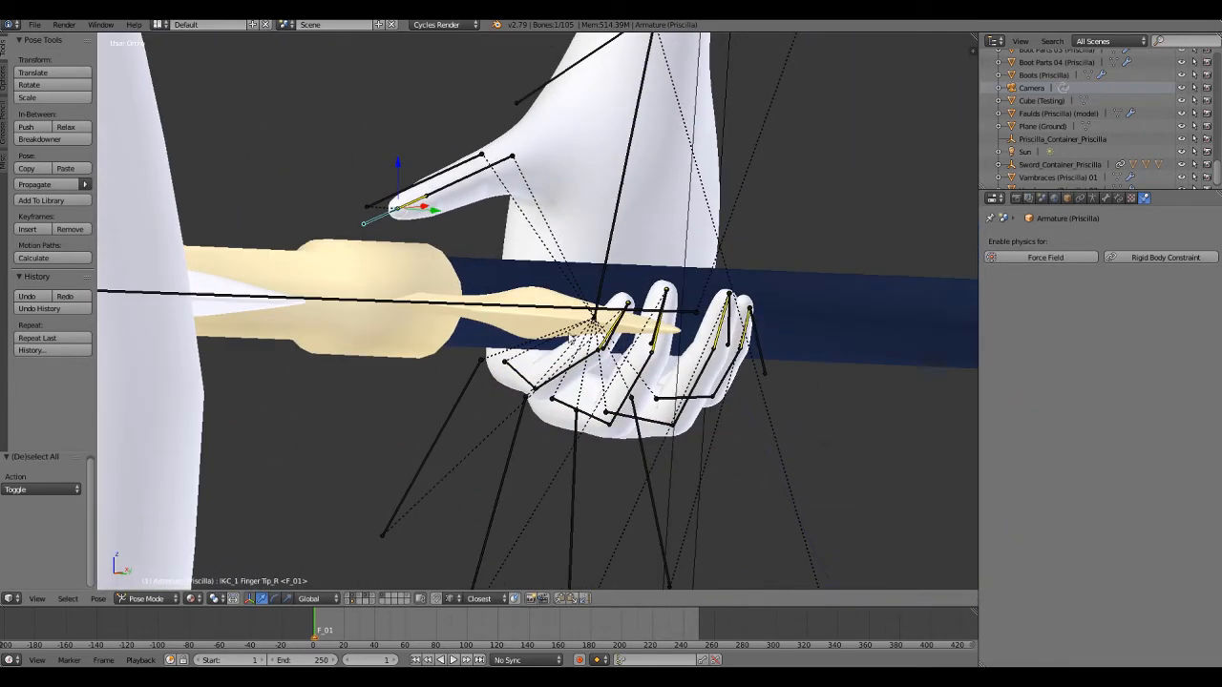
key("g")
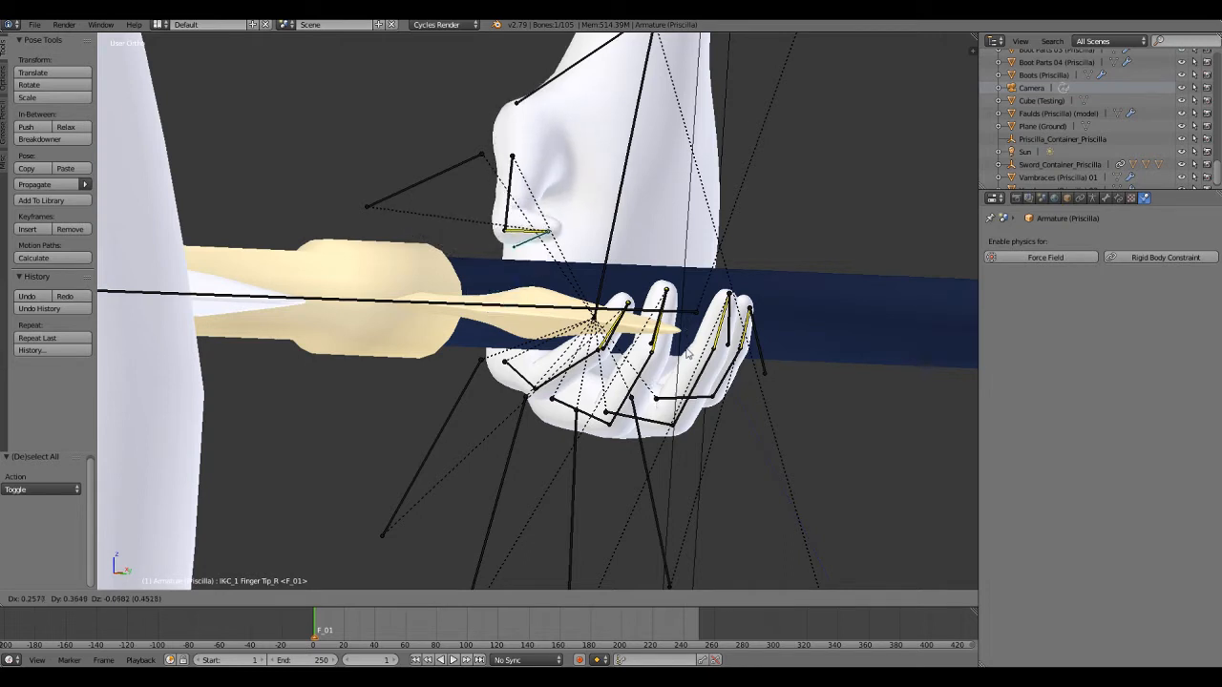
left_click(684, 364)
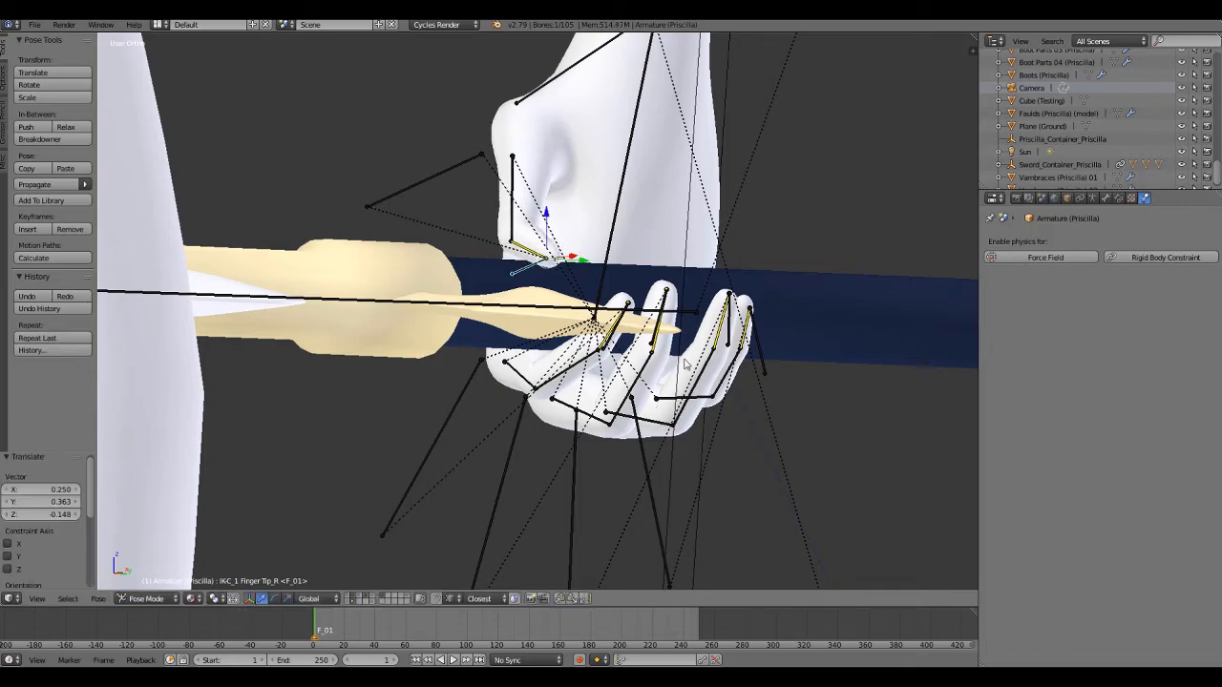
Refine the thumb's grip by moving its tip bone about X -0.07, Y 0.04, Z -0.06, then raising it about 0.08, and deselect all bones.
middle_click_drag(601, 368, 695, 342)
middle_click_drag(669, 321, 426, 388)
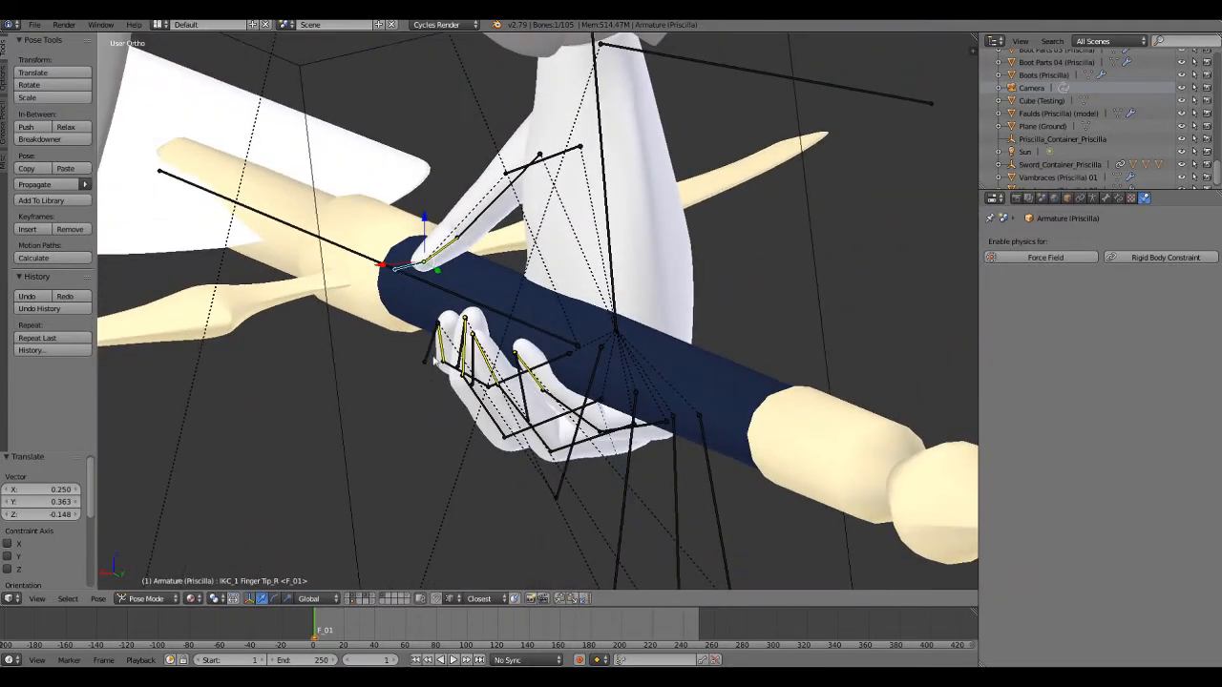
key("g")
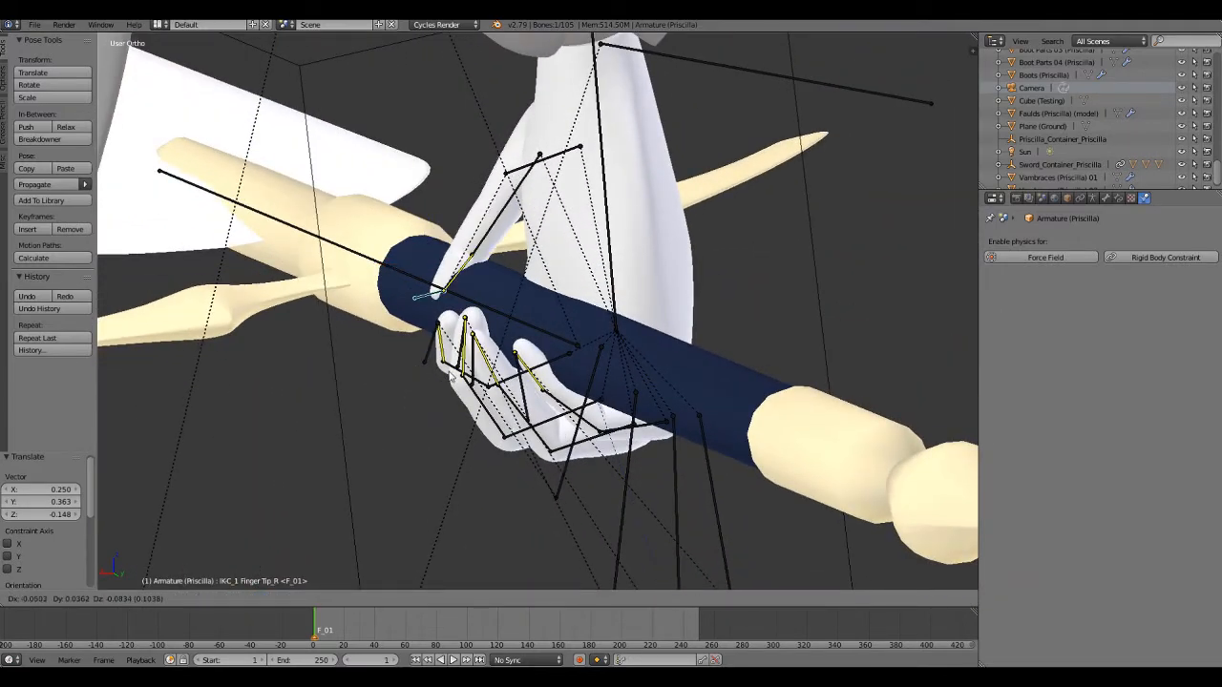
left_click(440, 374)
middle_click_drag(439, 374, 461, 359)
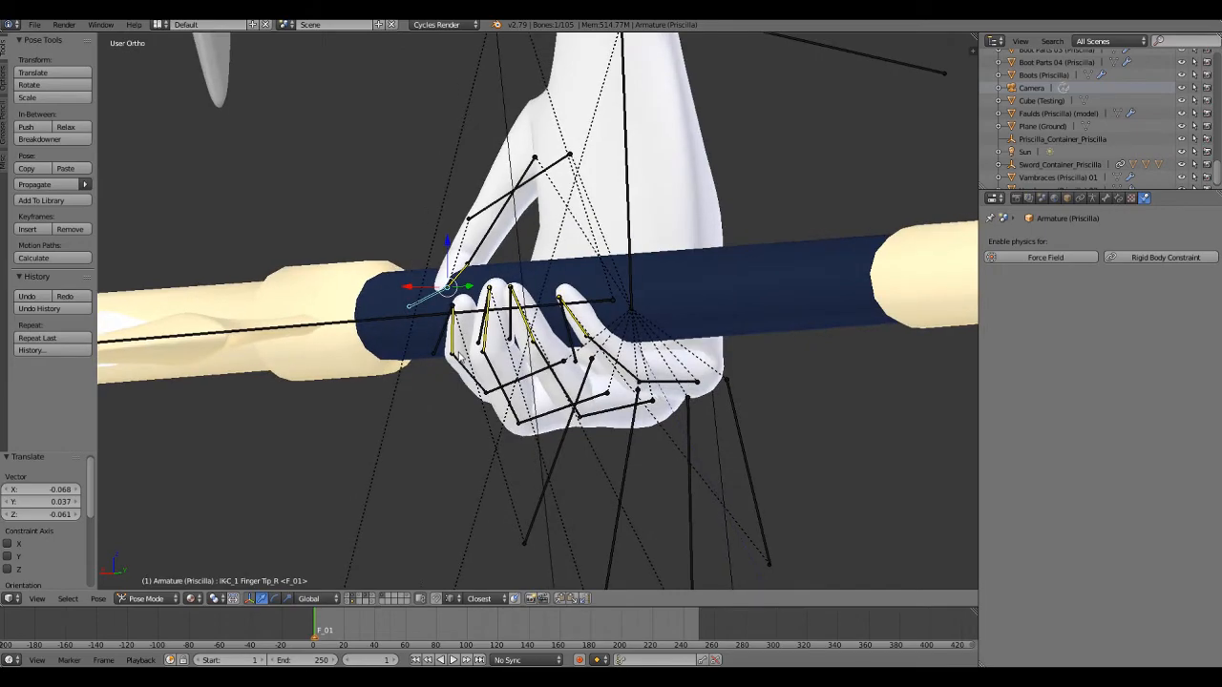
key("g")
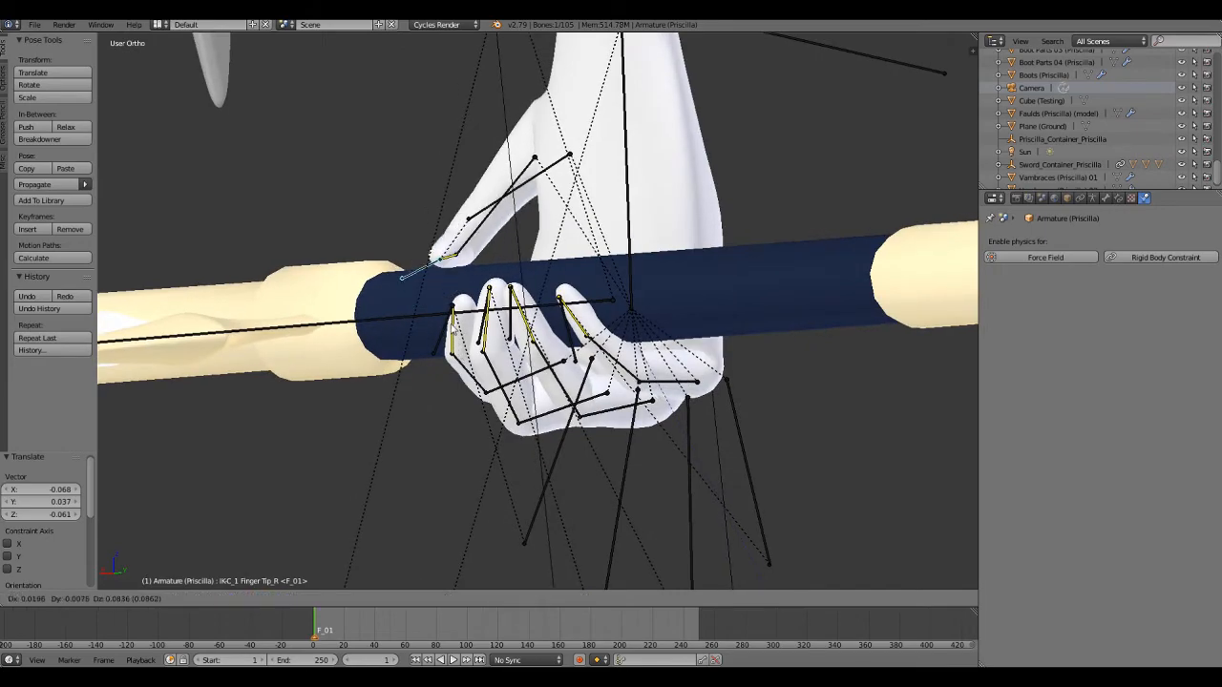
left_click(454, 330)
key("a")
middle_click_drag(399, 365, 662, 314)
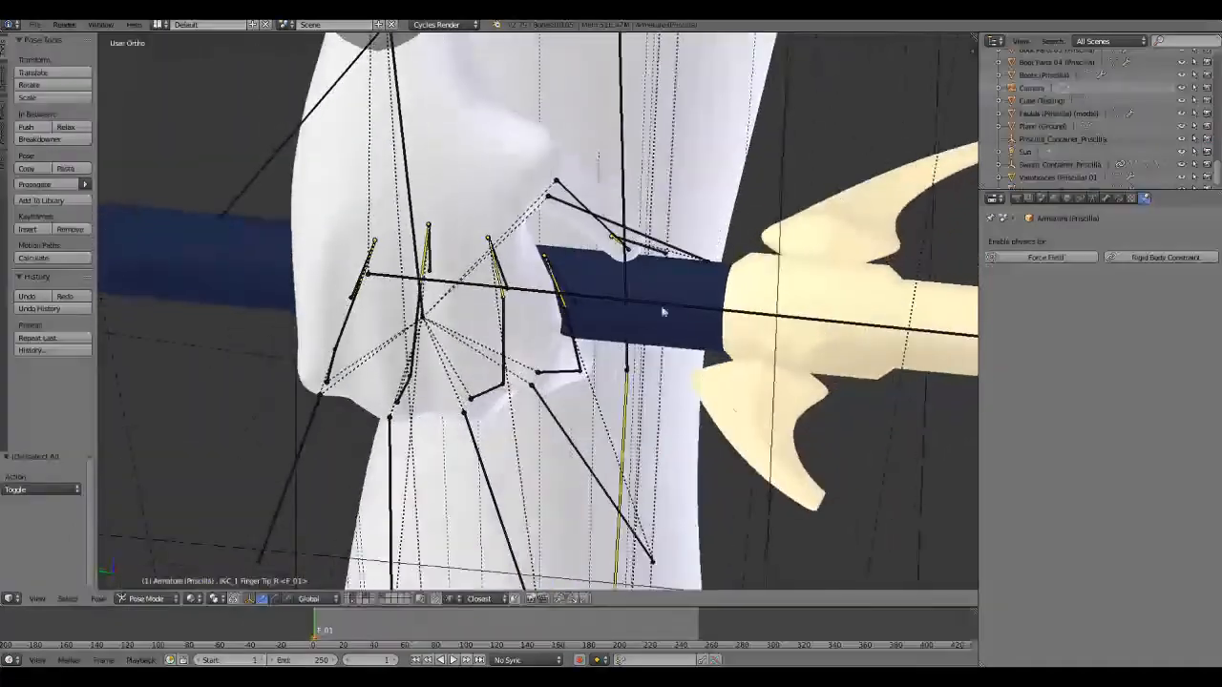
middle_click_drag(552, 260, 524, 235)
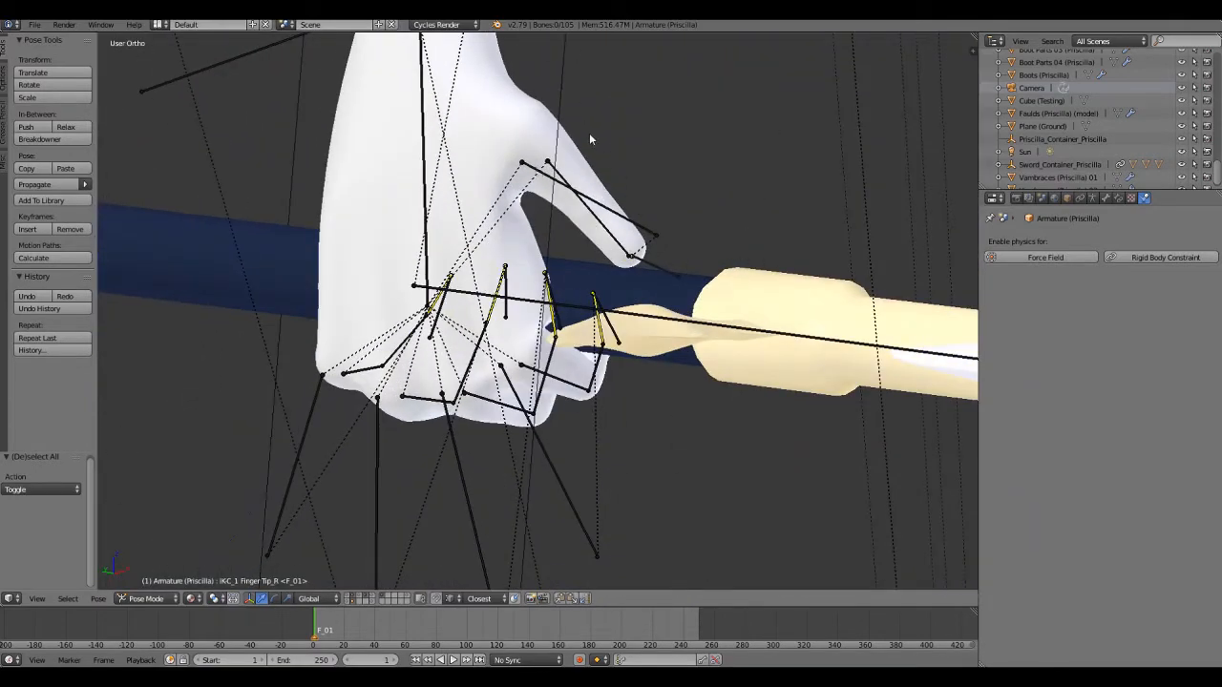
Reset the right knee and right foot control bones with Clear Pose Transforms, and deselect all bones.
middle_click_drag(571, 308, 257, 323)
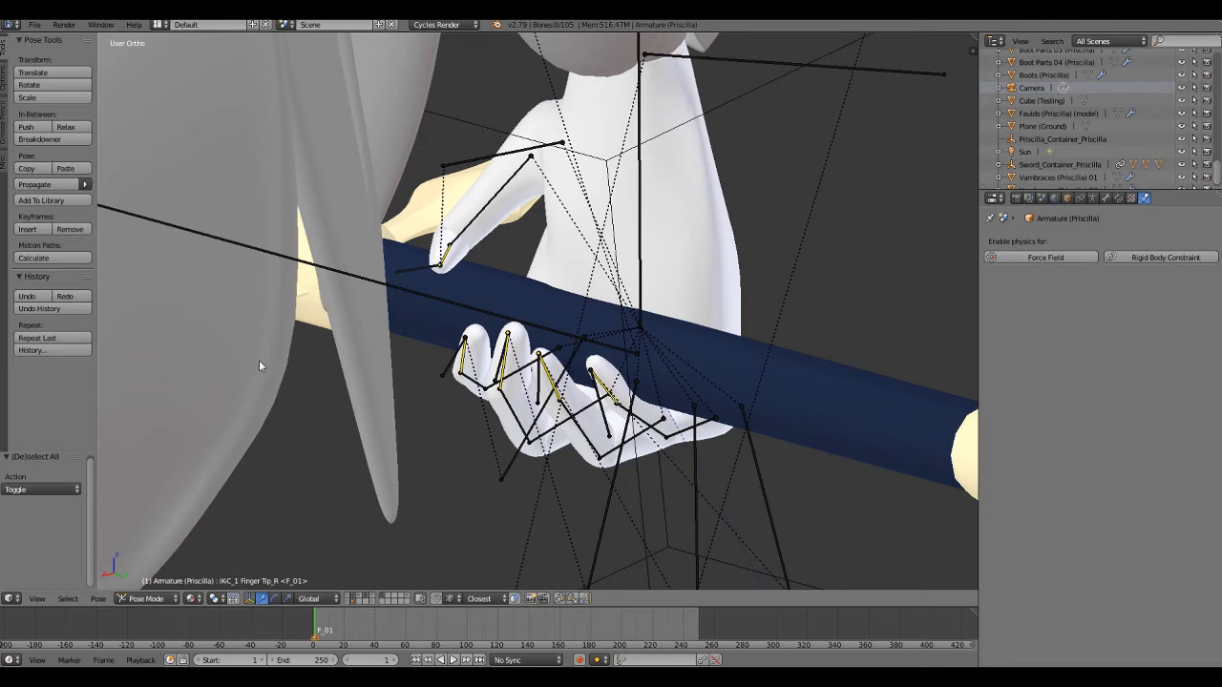
middle_click_drag(402, 429, 540, 414)
scroll(541, 414, "down", 11)
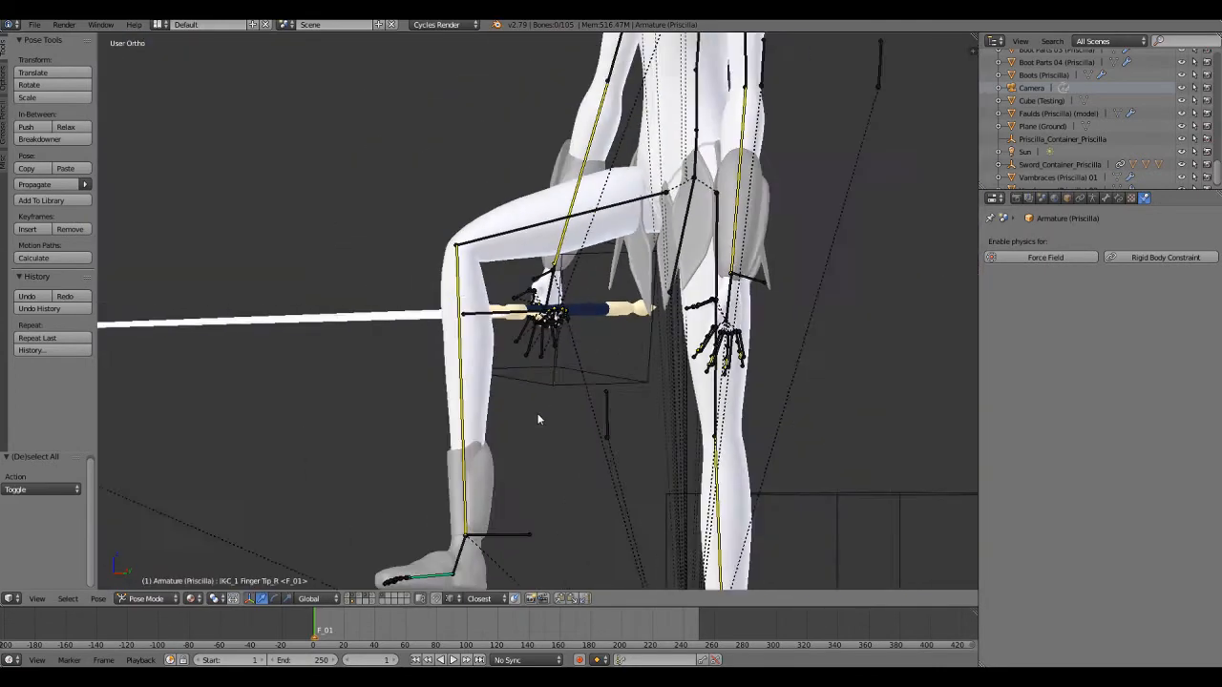
scroll(538, 419, "down", 3)
middle_click_drag(460, 377, 555, 368)
right_click(688, 366)
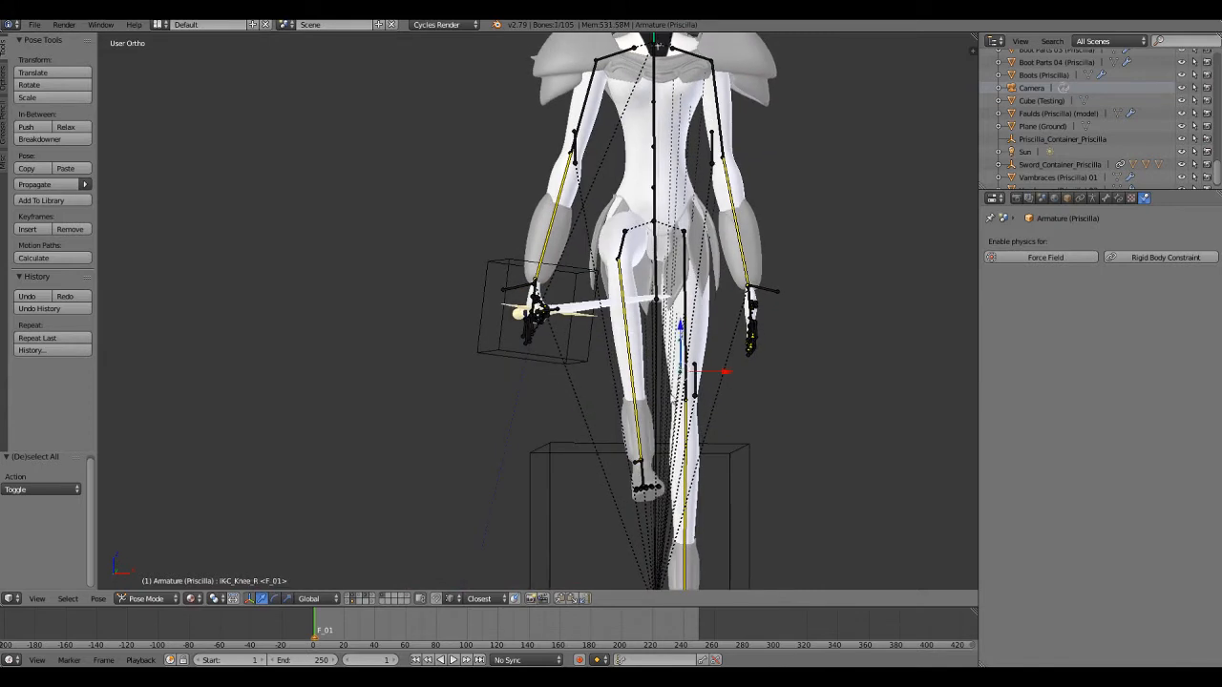
middle_click_drag(655, 422, 662, 355, "shift")
right_click(642, 398, "shift")
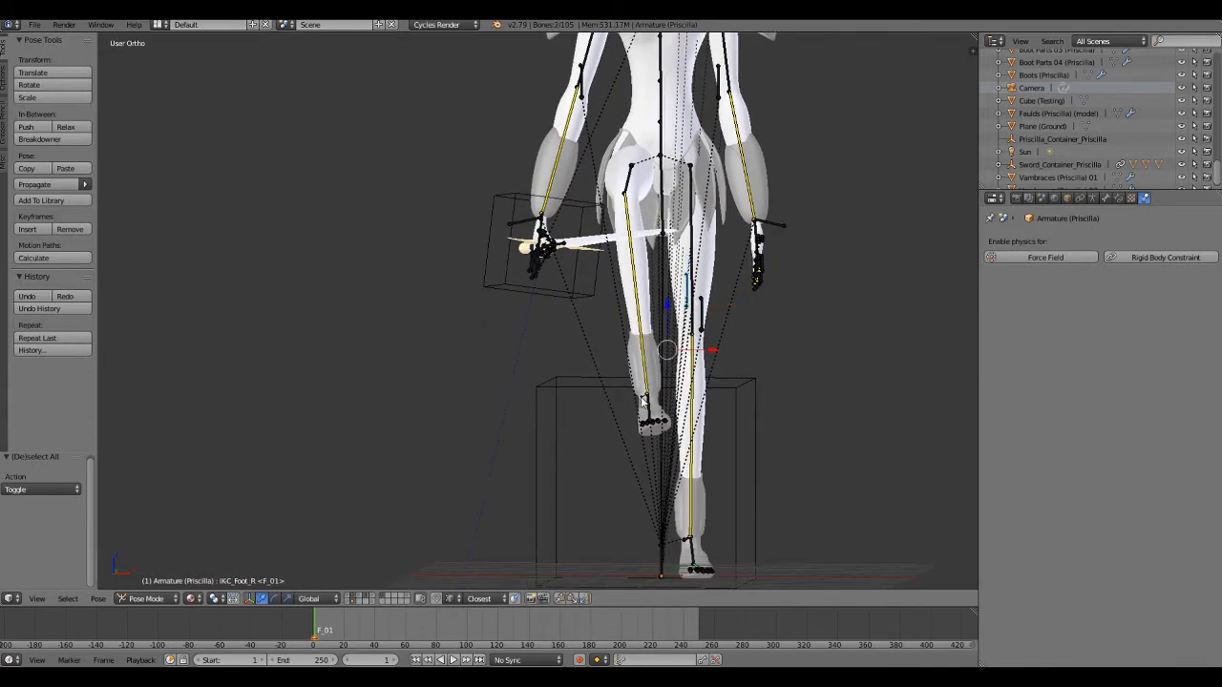
key("space")
type("clear")
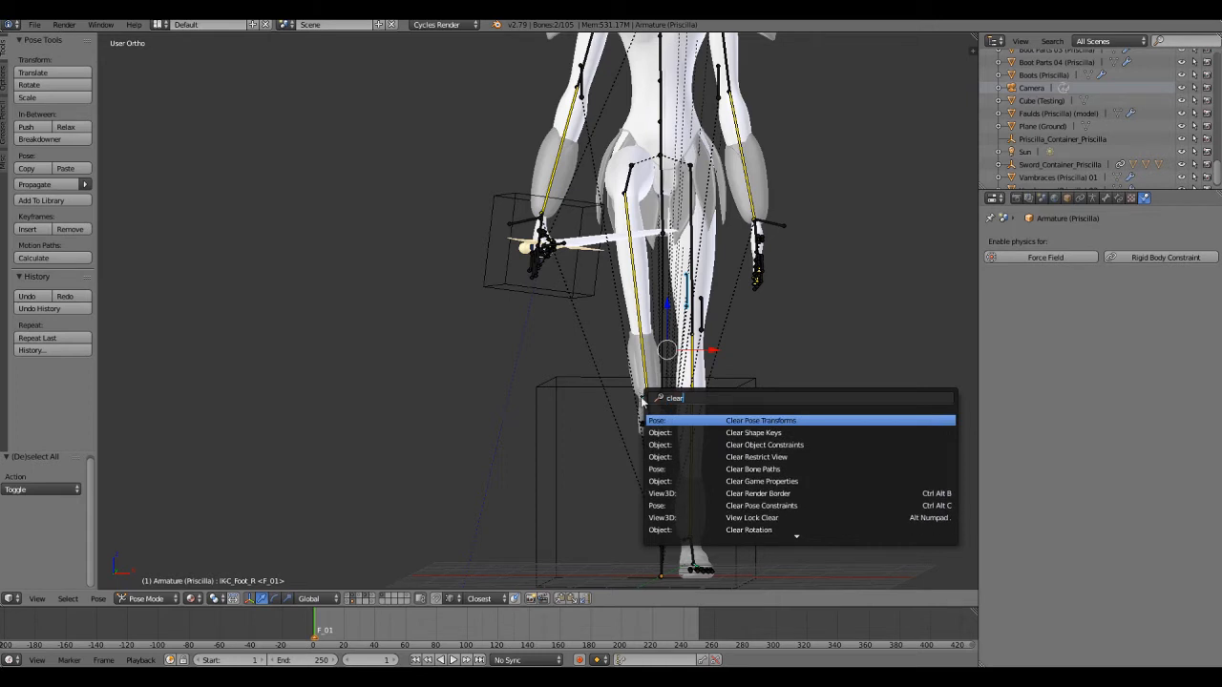
key("Return")
key("a")
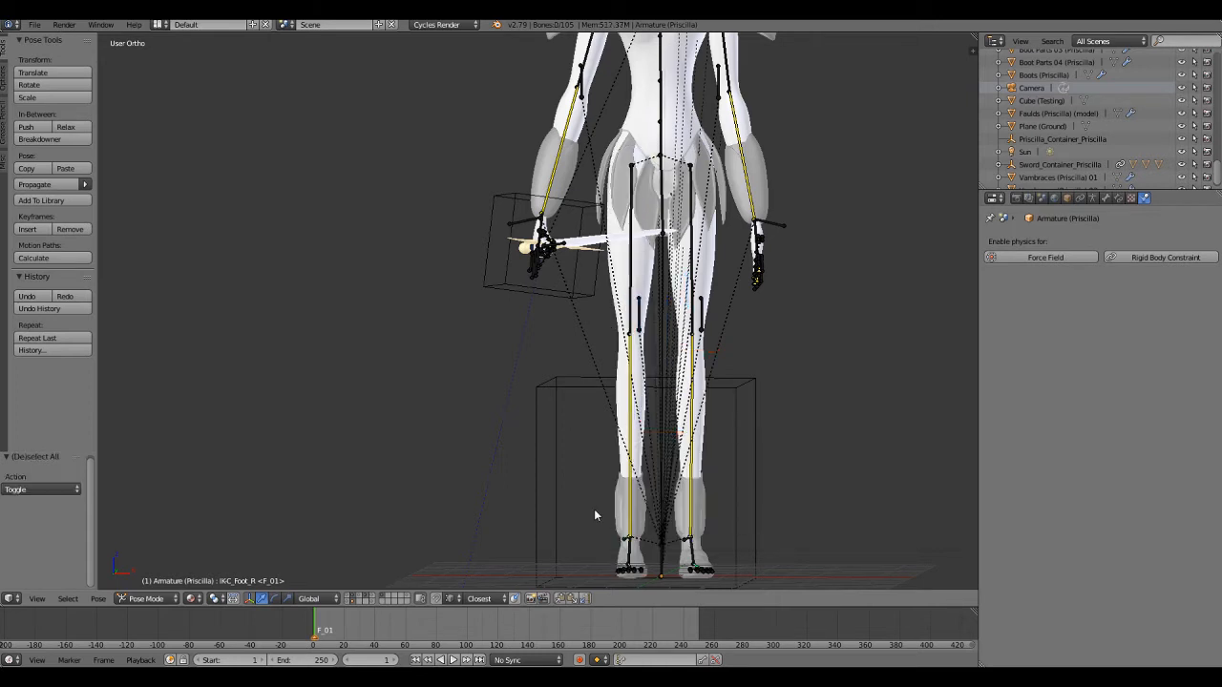
Widen the stance by moving the IKC_Foot_R bone about -0.63 along X.
right_click(625, 540)
key("g")
key("x")
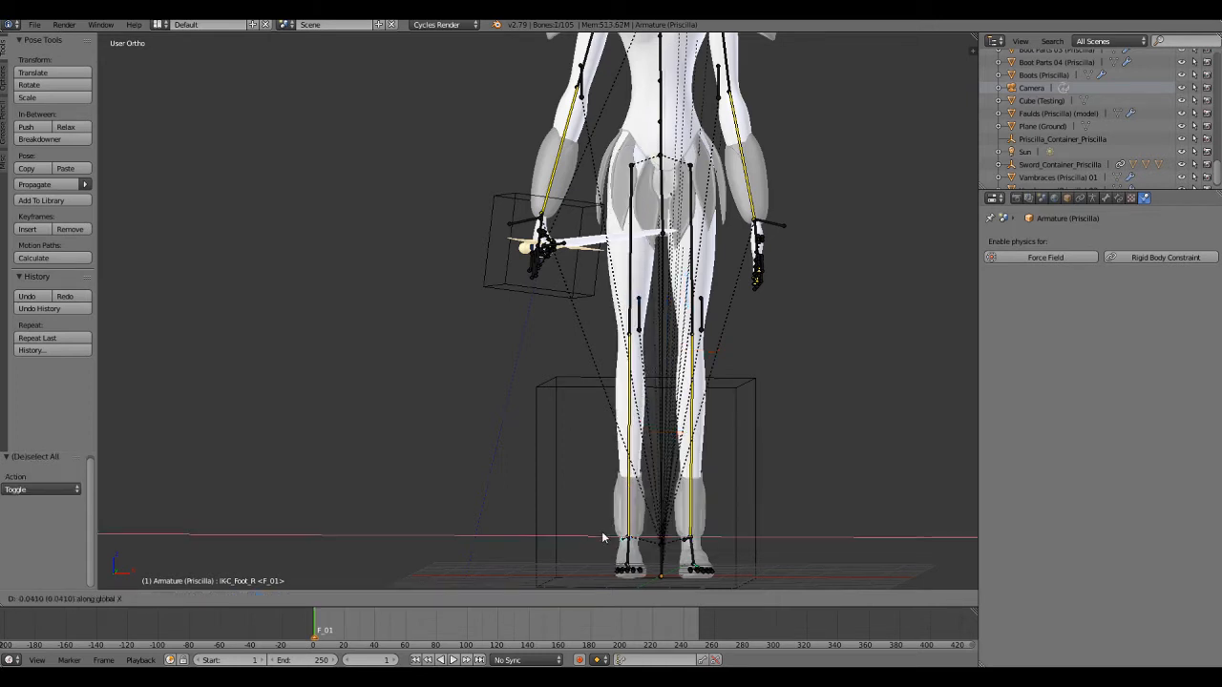
left_click(606, 538)
Lower the body by moving the C_Hips bone about X -0.24, Y 0.06, Z -0.79.
right_click(662, 191)
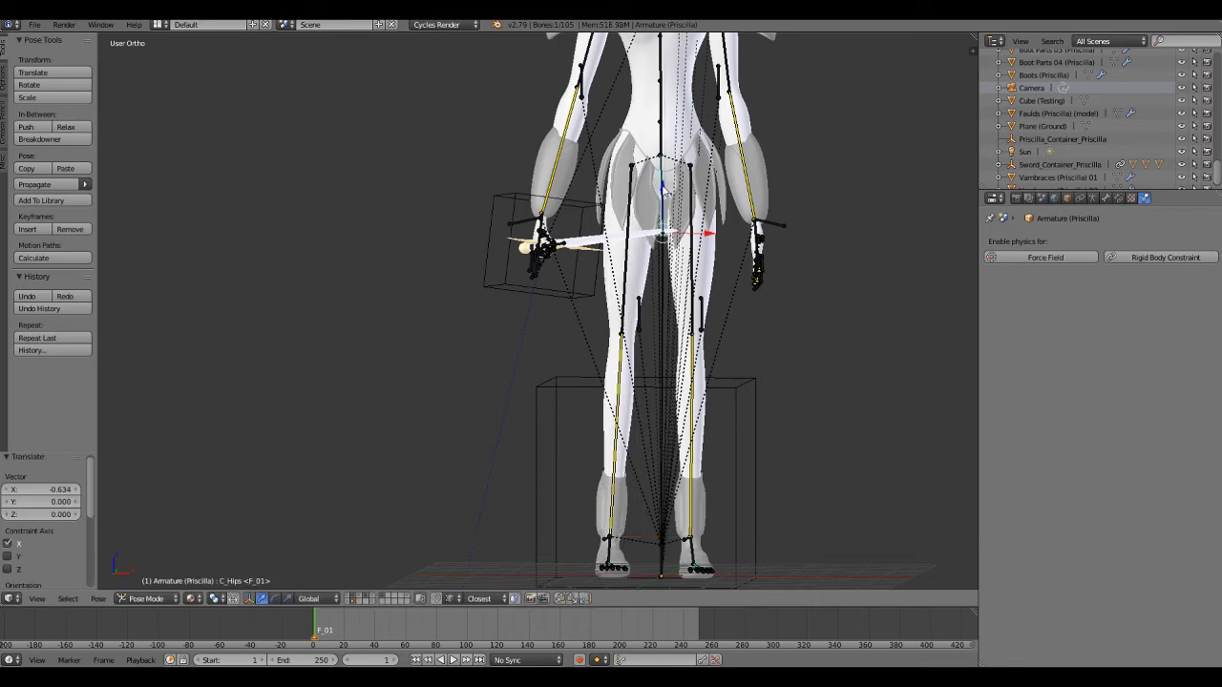
key("g")
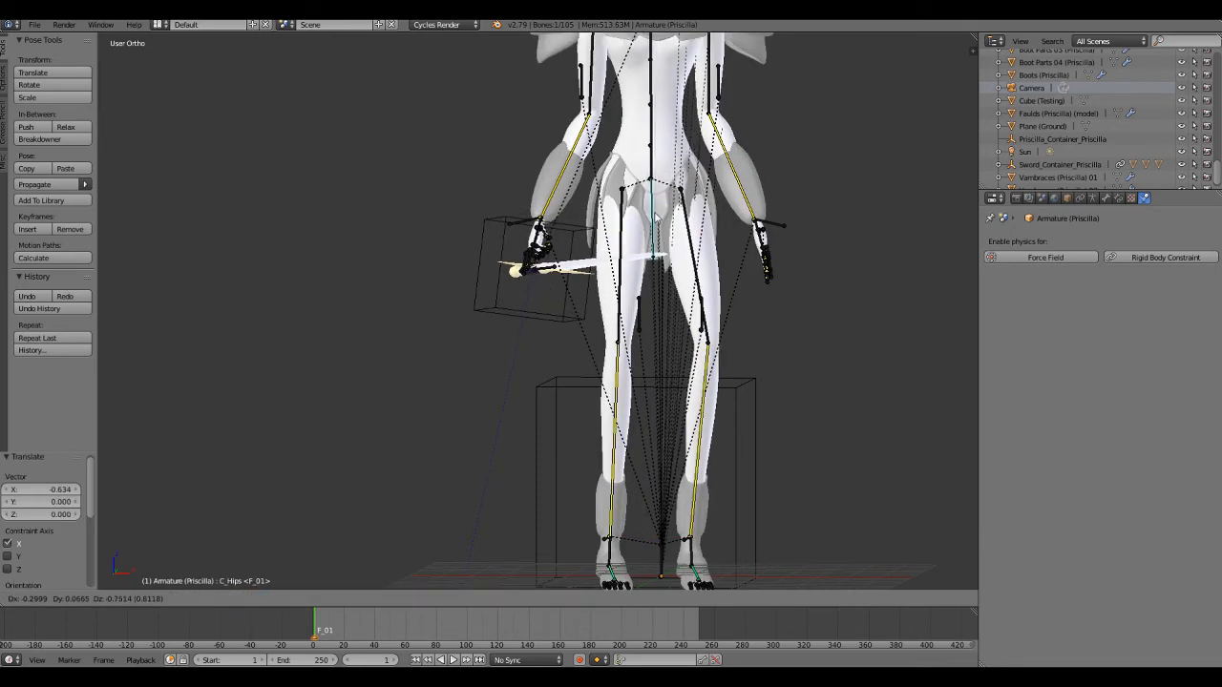
left_click(658, 214)
Raise the C_Sword bone about 0.85 along Z into the right hand, and check the handle's fit from the side.
scroll(608, 237, "up", 5)
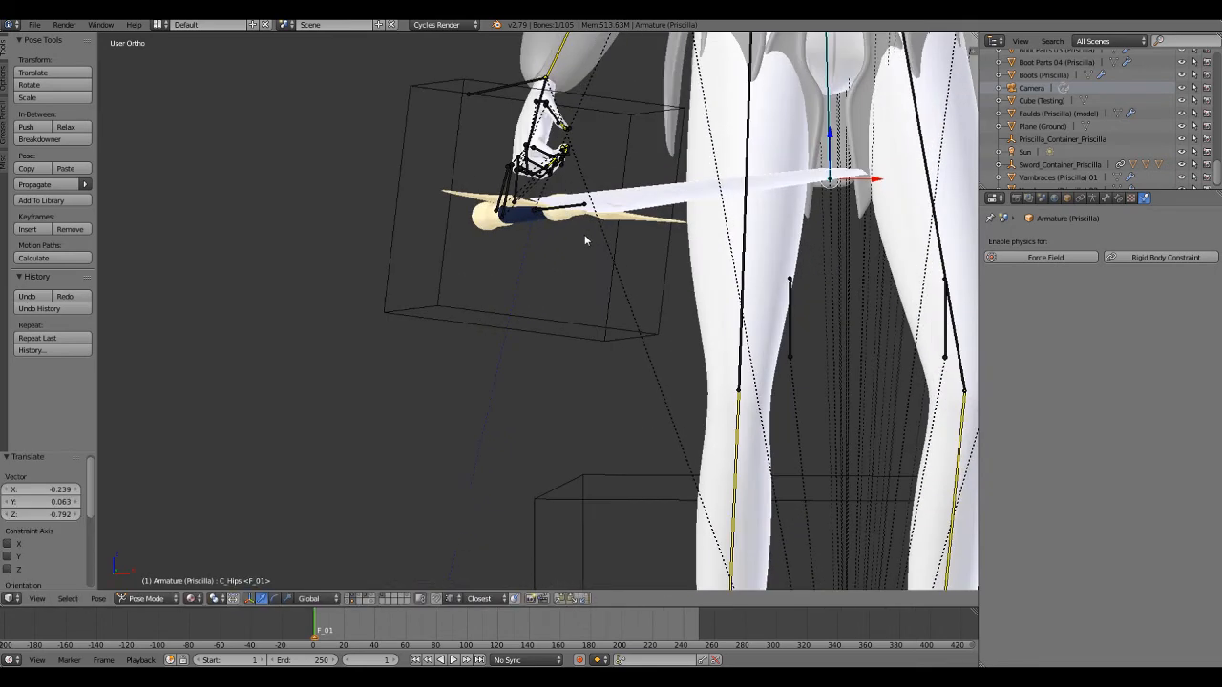
middle_click_drag(585, 238, 478, 290)
scroll(530, 201, "up", 4)
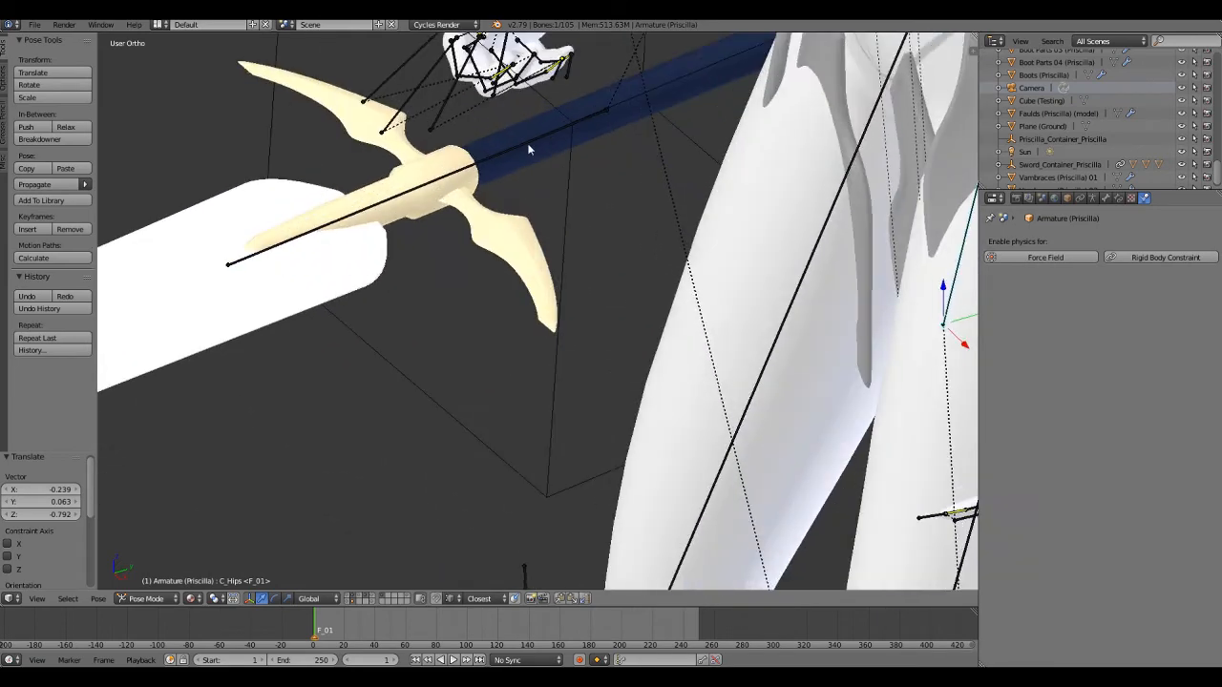
right_click(530, 147)
middle_click_drag(542, 173, 554, 315, "shift")
key("g")
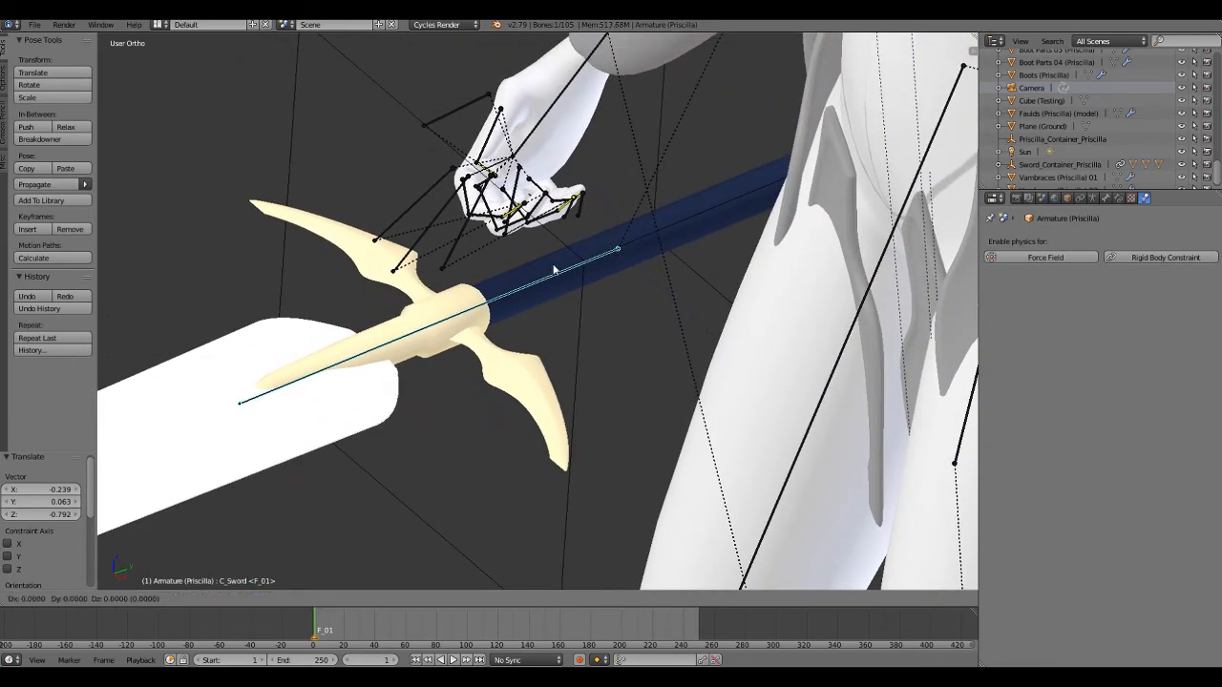
key("z")
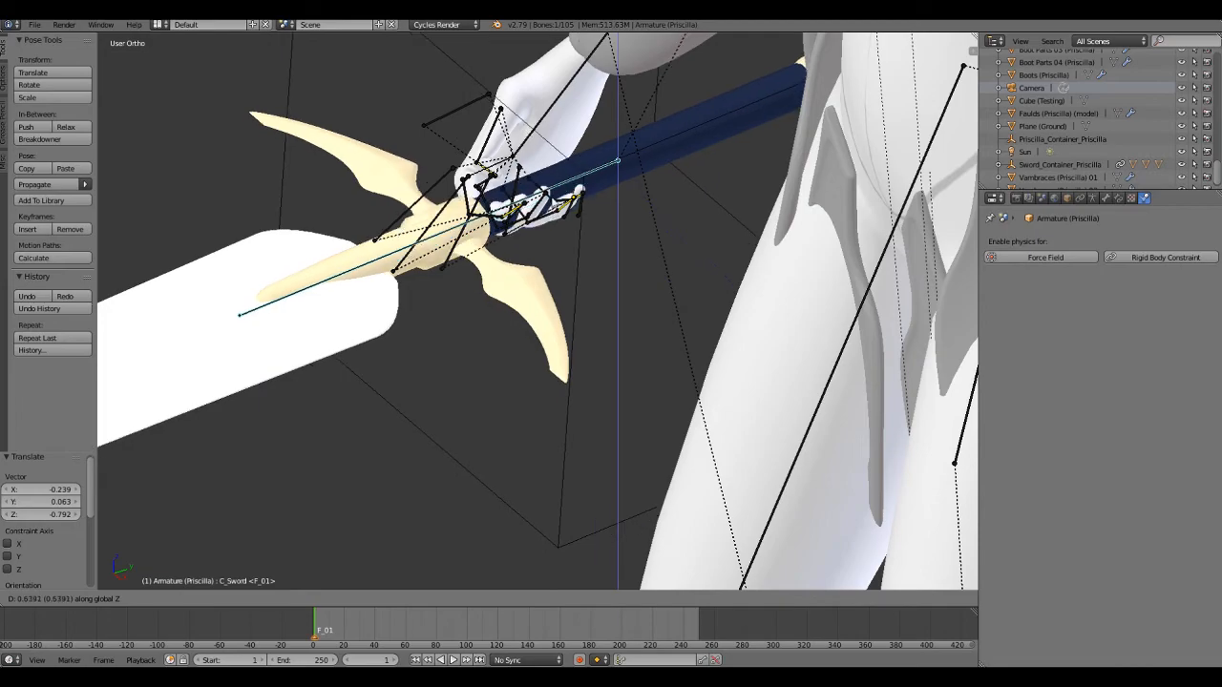
left_click(616, 262)
middle_click_drag(617, 262, 401, 279)
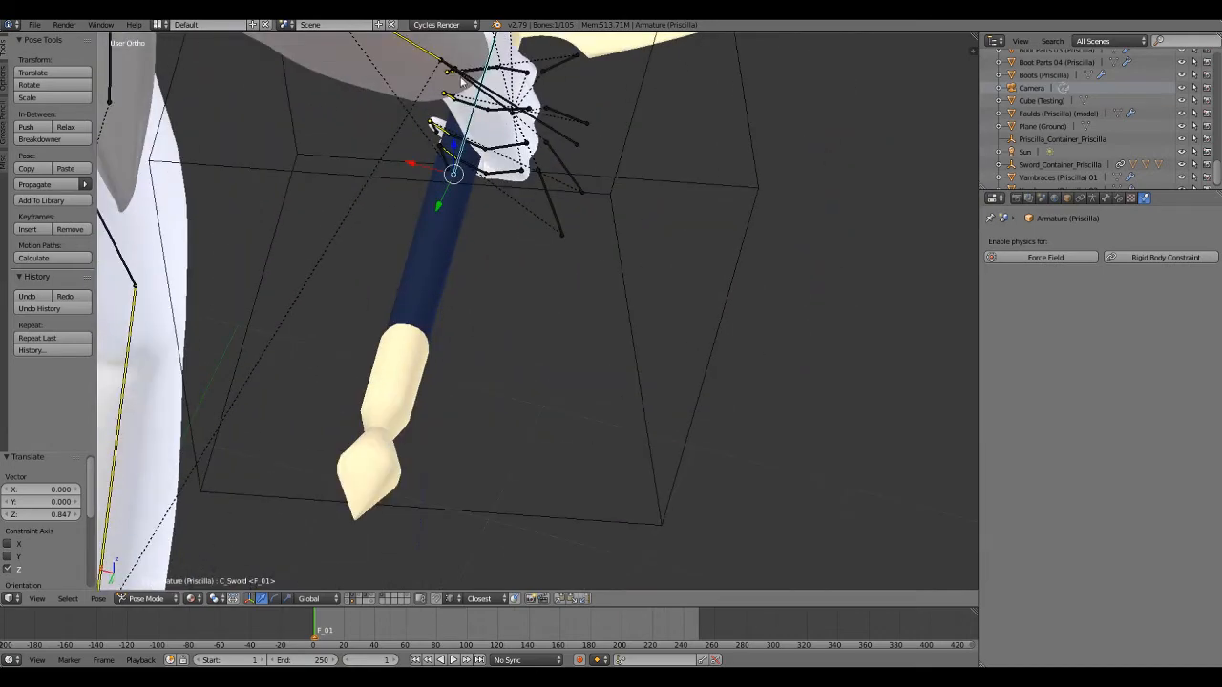
middle_click_drag(474, 140, 520, 356)
scroll(520, 356, "down", 8)
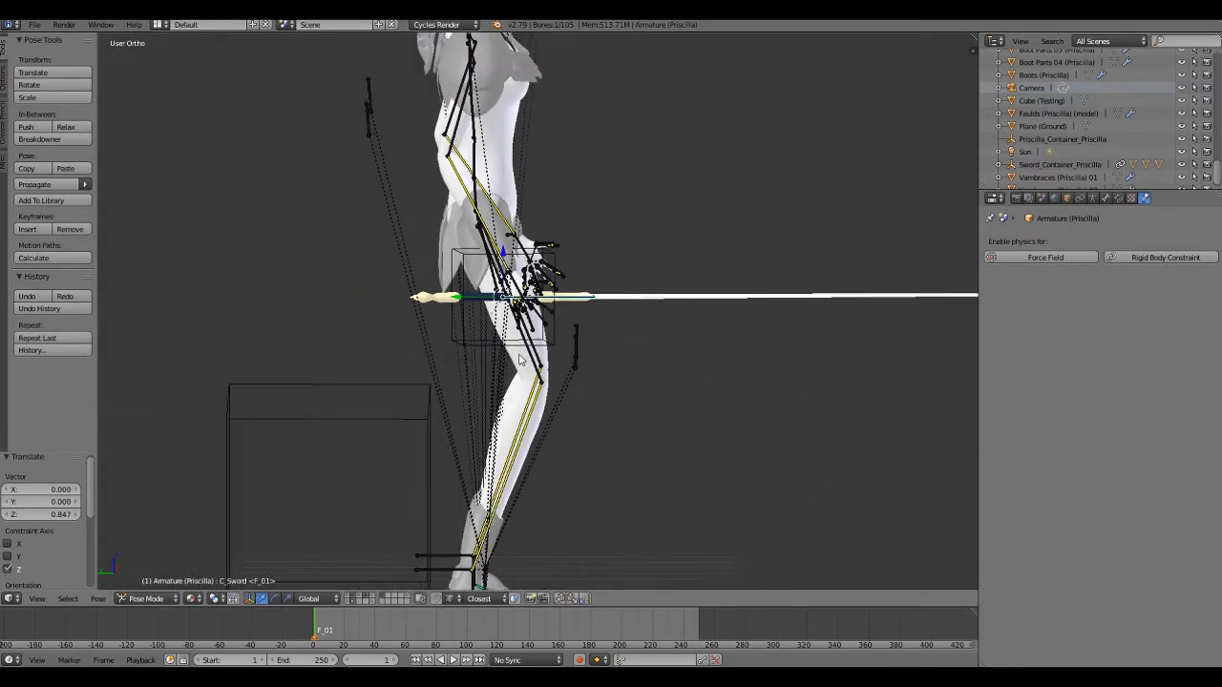
scroll(563, 338, "up", 8)
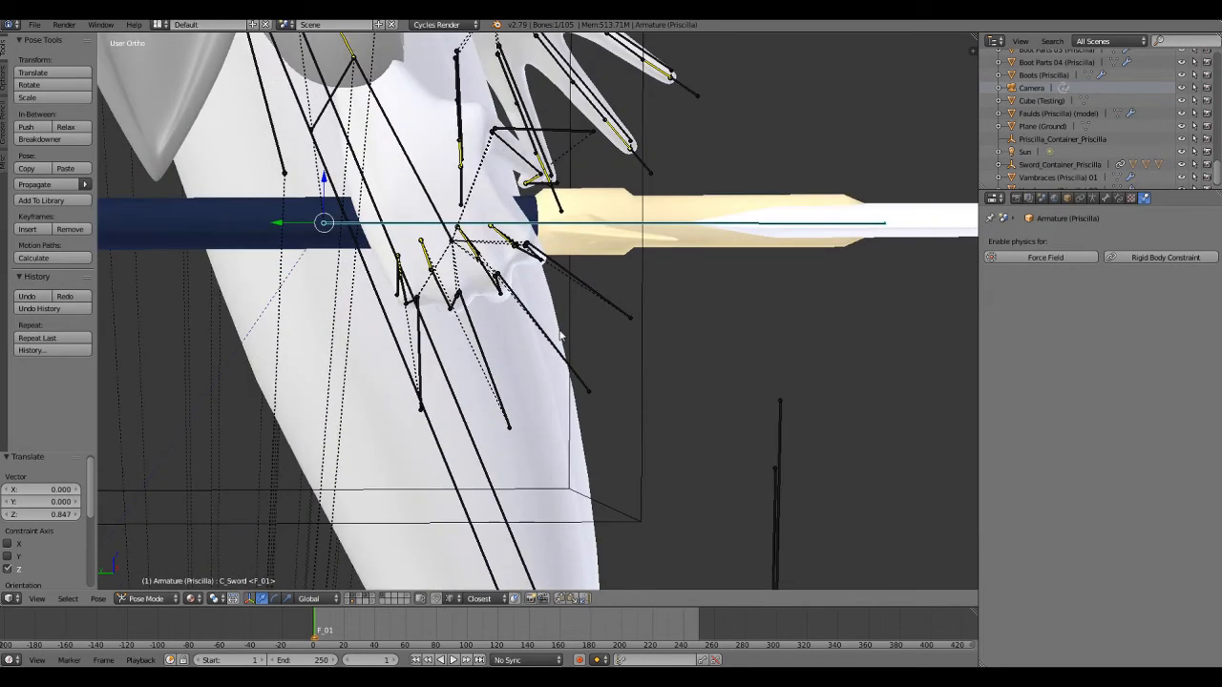
key("r")
key("z")
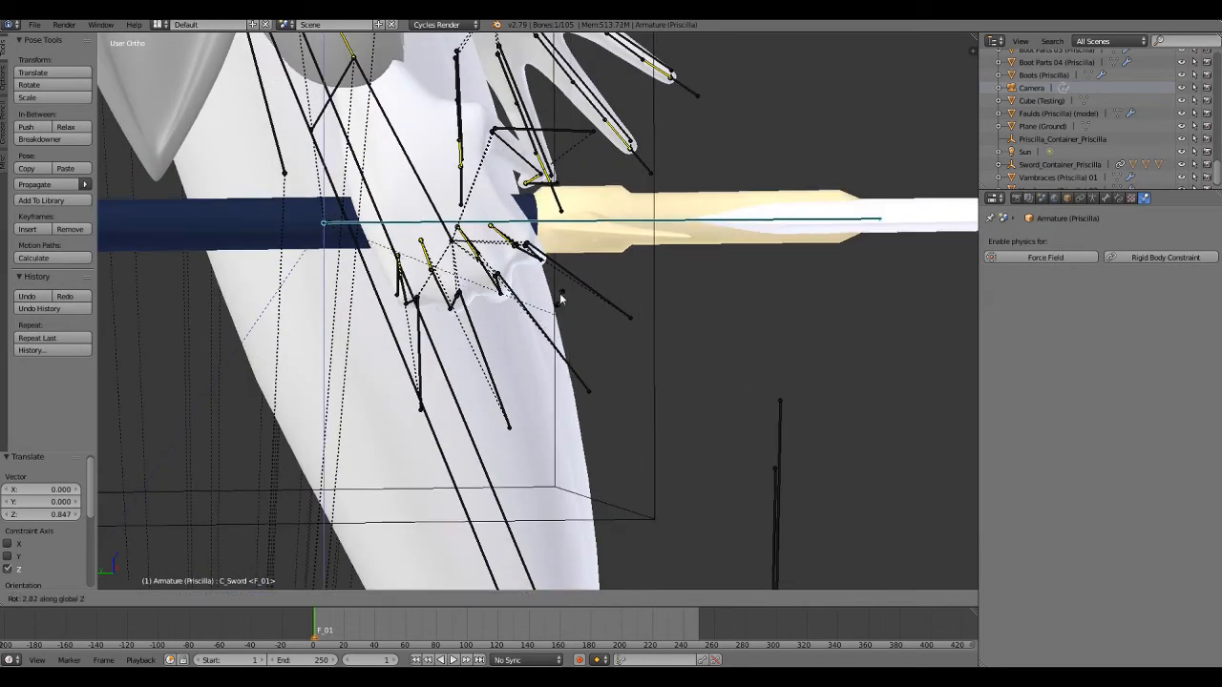
key("Escape")
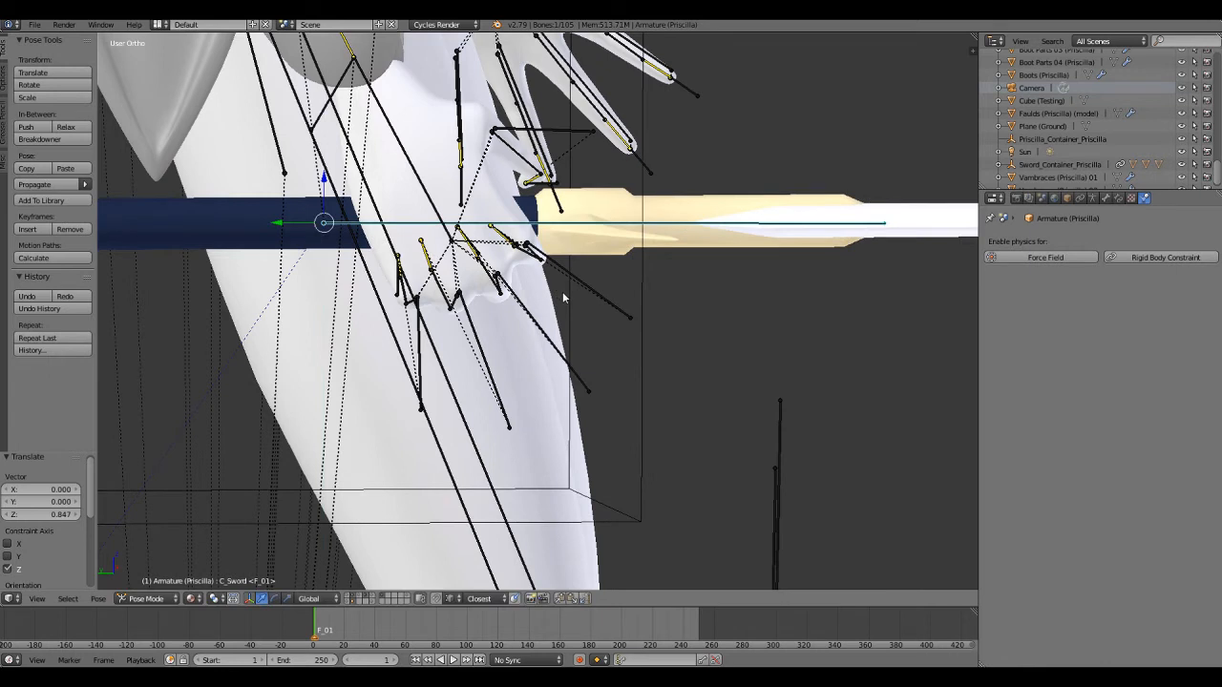
Rotate the C_Sword bone about -5.93° around global X, slide it about 0.15 along its local Y, and deselect it.
key("r")
key("x")
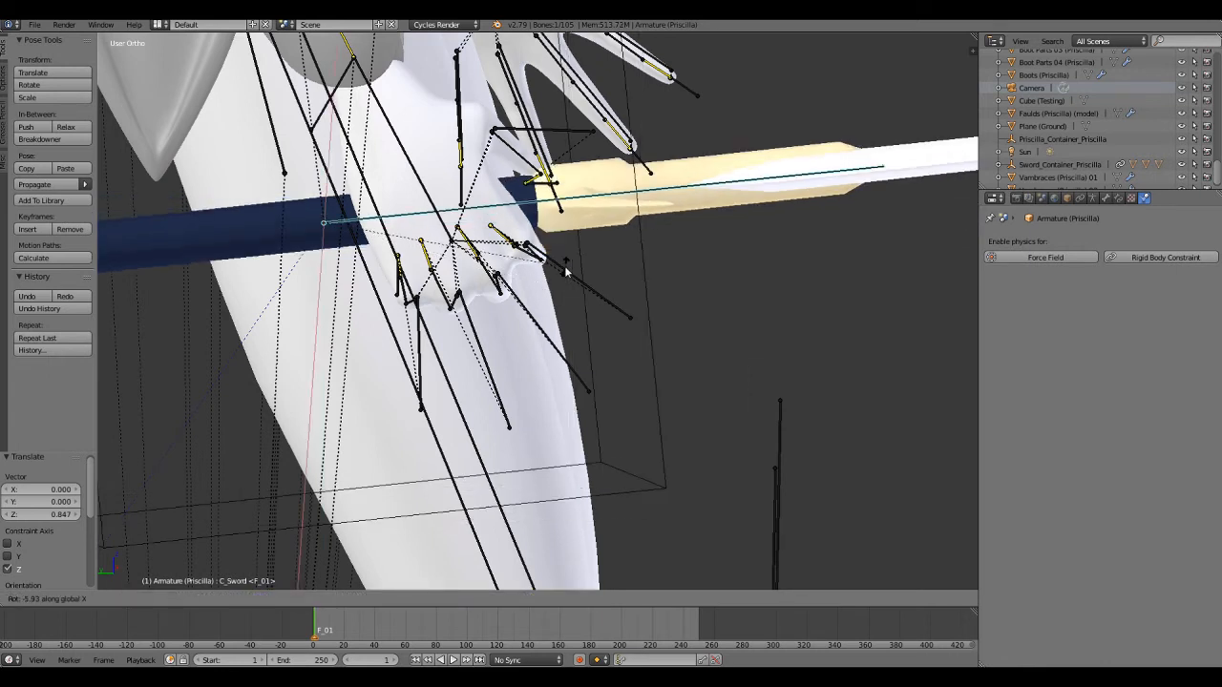
left_click(565, 272)
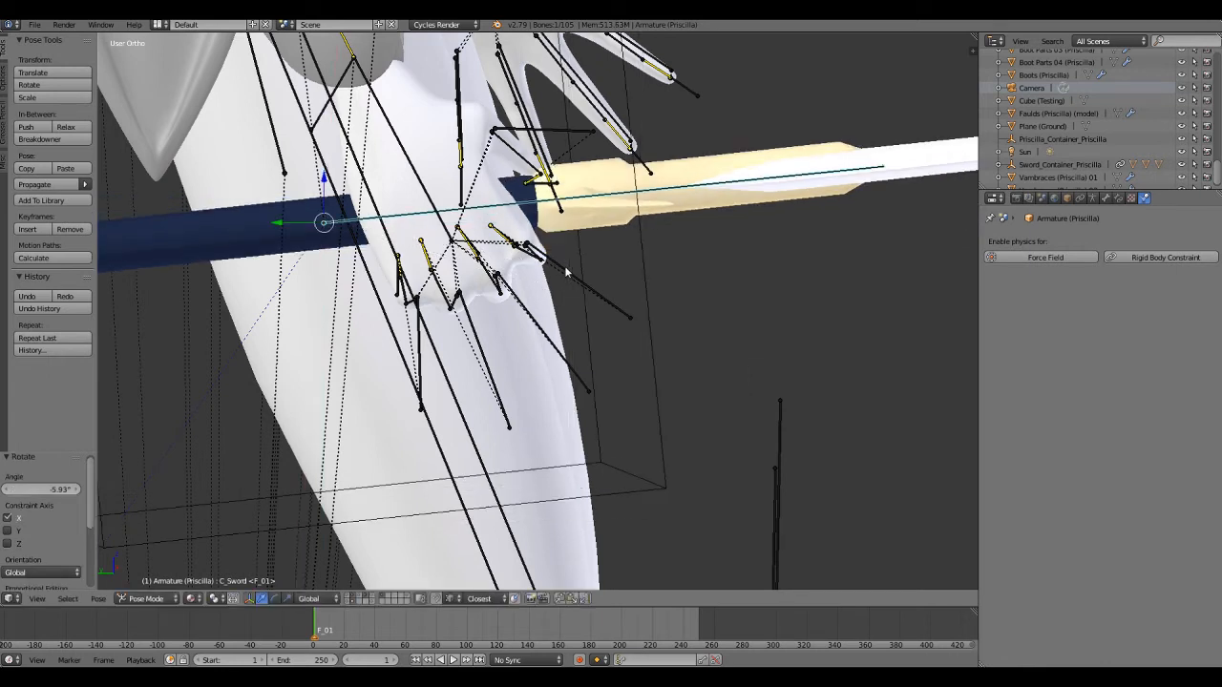
key("g")
key("y")
key("y")
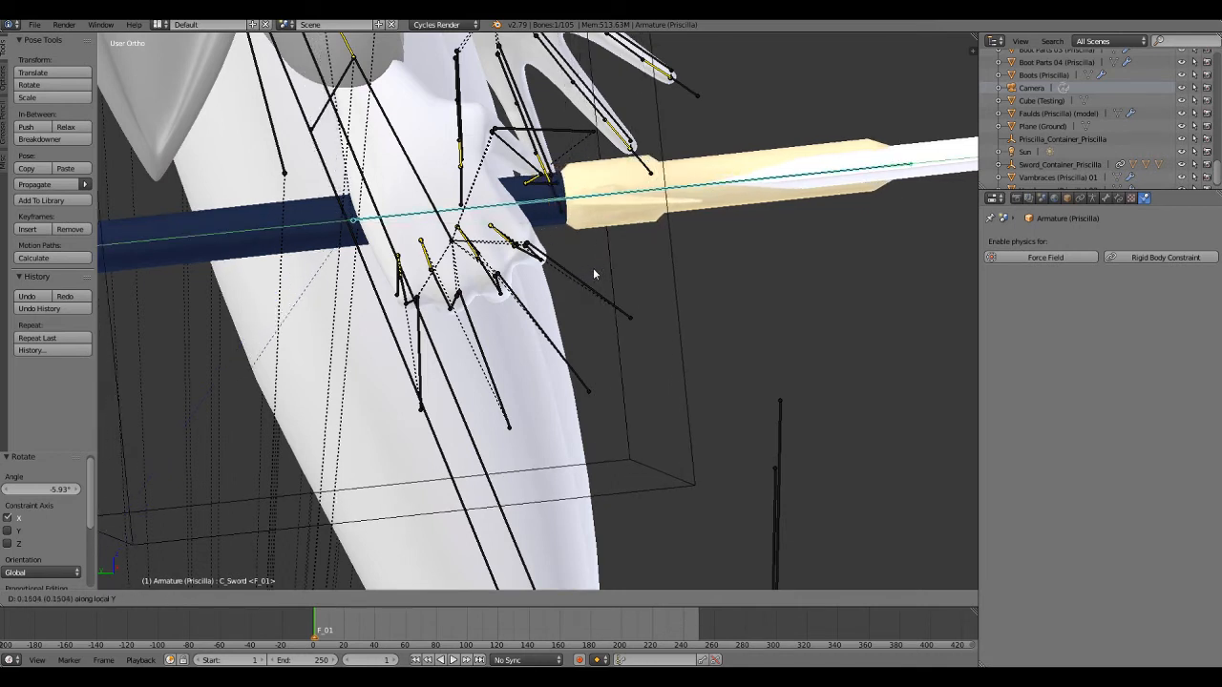
left_click(593, 268)
key("a")
Turn the head by moving the C_Head control bone about X -0.39, Y -0.58, Z -0.73.
scroll(593, 275, "down", 5)
middle_click_drag(659, 343, 572, 378)
scroll(578, 383, "down", 7)
scroll(665, 95, "up", 3)
middle_click_drag(666, 79, 654, 265, "shift")
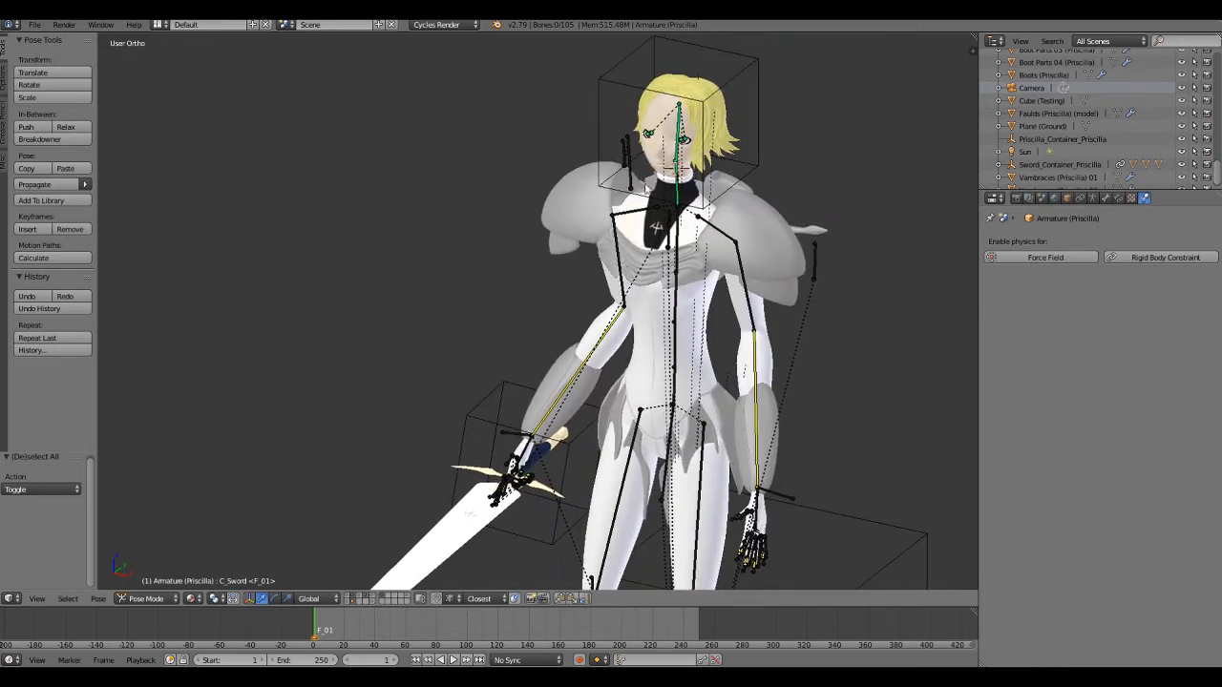
right_click(629, 165)
key("g")
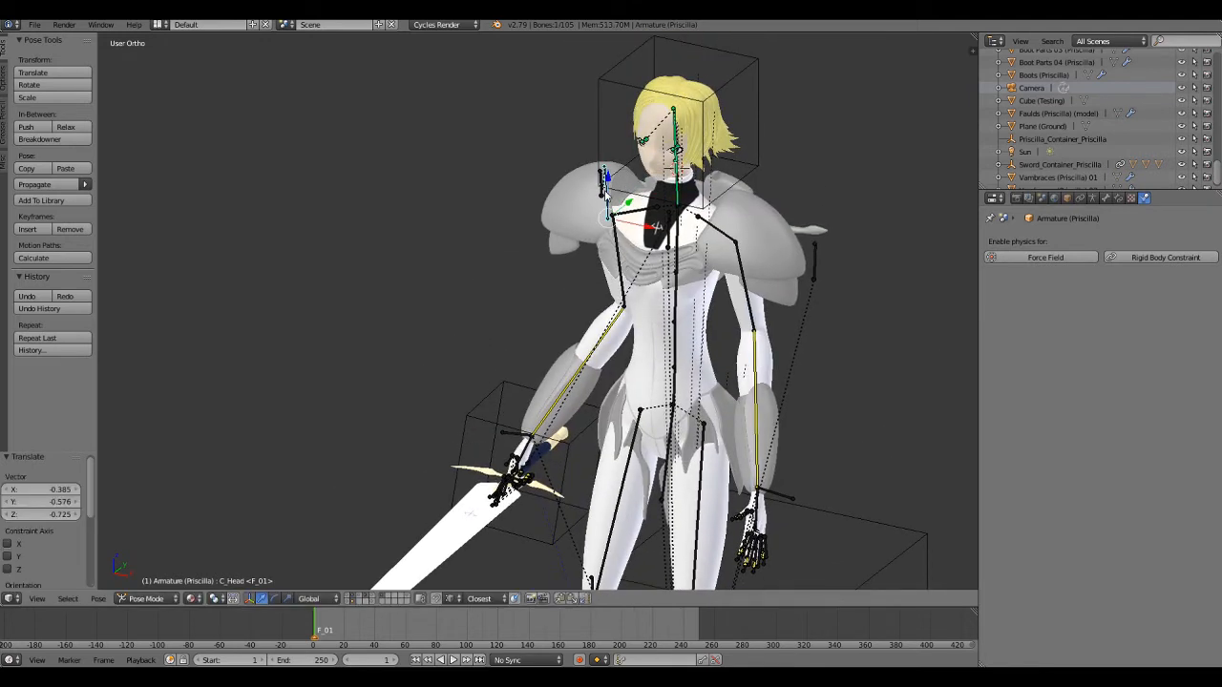
left_click(657, 226)
key("alt+Tab")
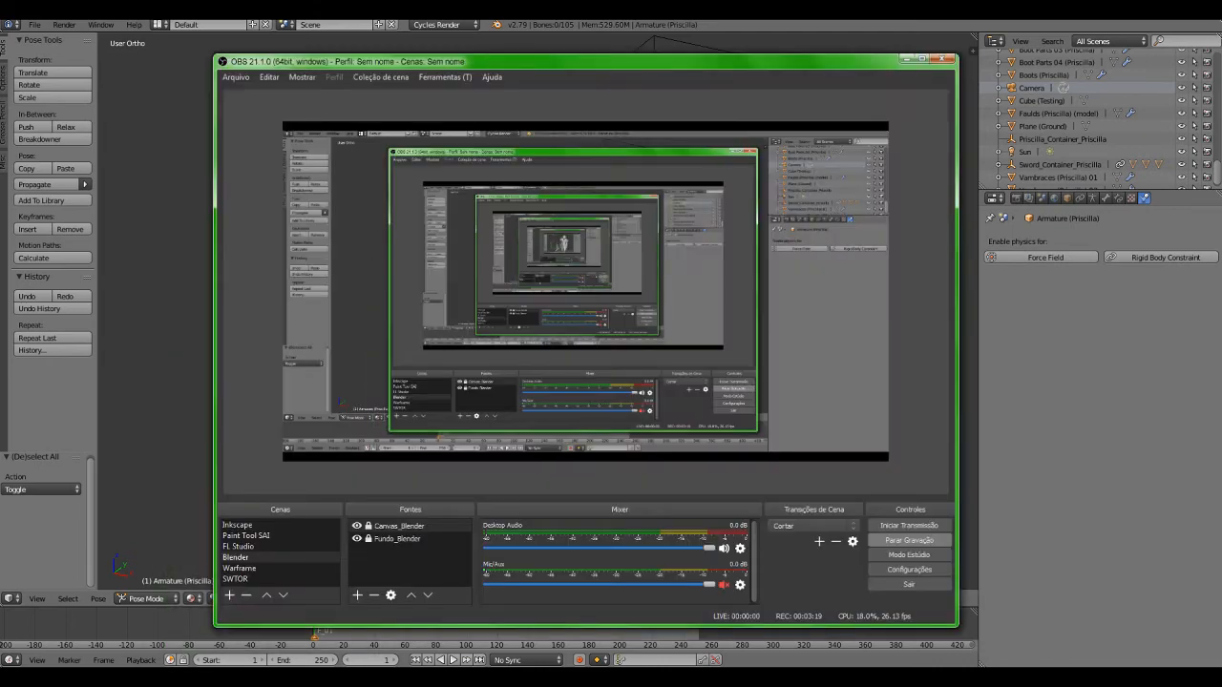
key("alt+Tab")
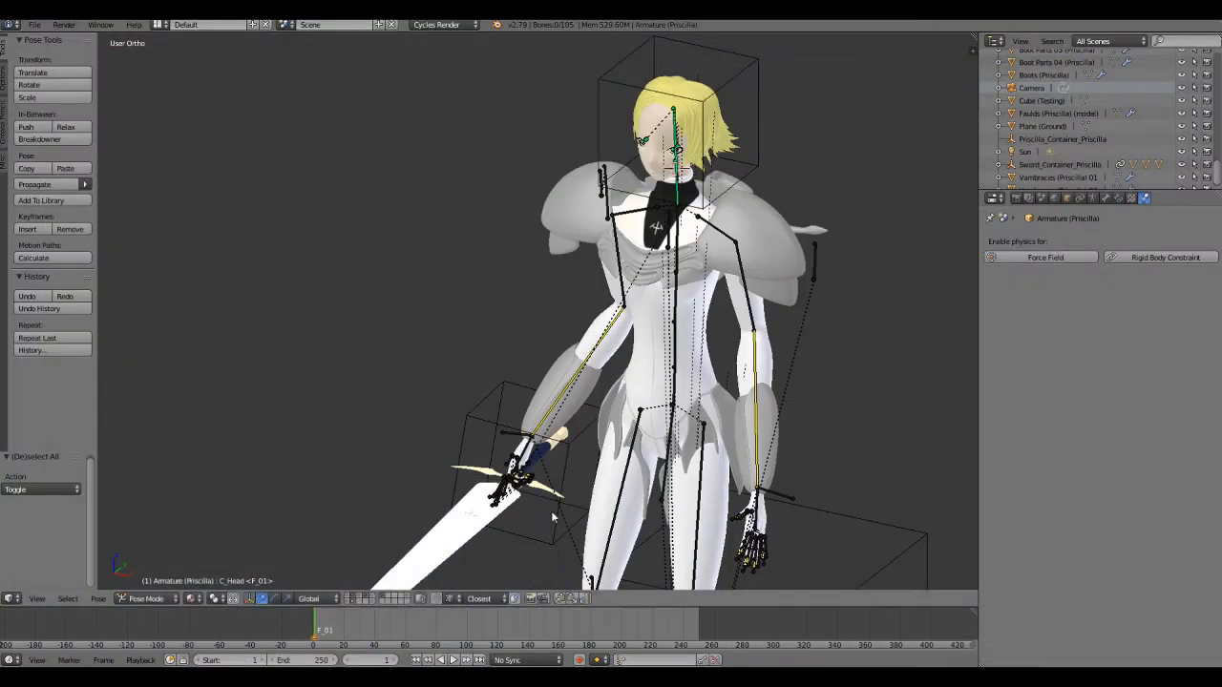
Examine the posed character from the sword and legs up to the face, shoulder plates and chest armour.
middle_click_drag(618, 493, 562, 318, "shift")
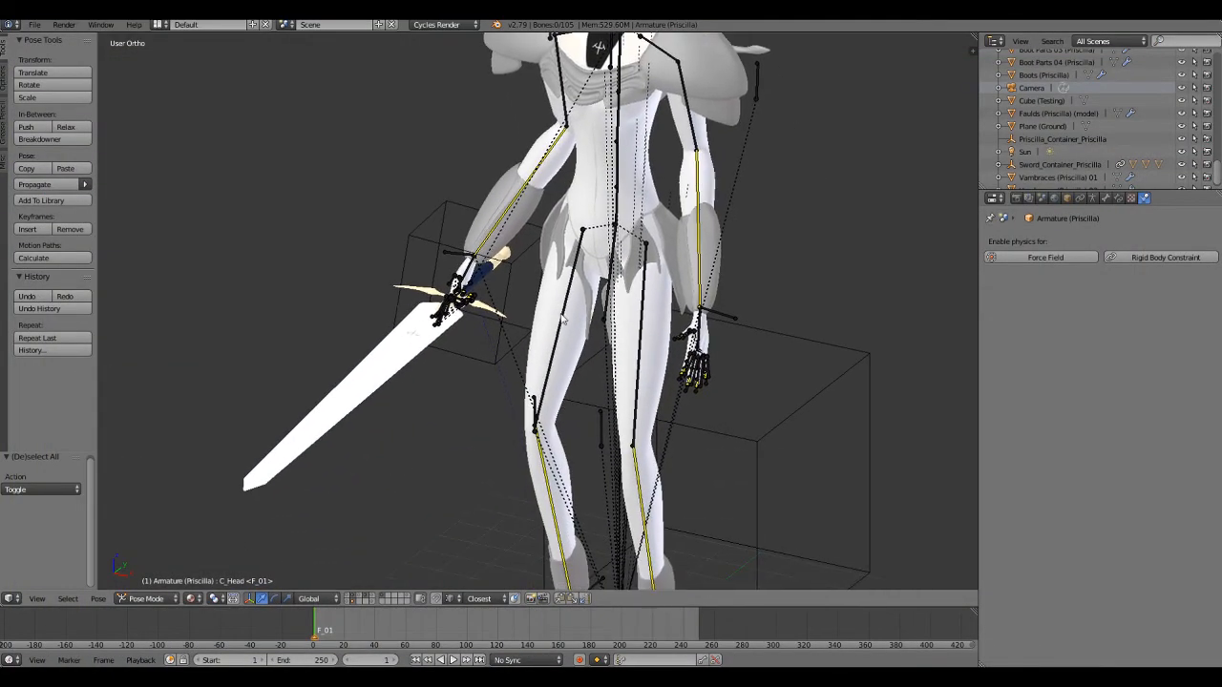
mouse_move(631, 398)
middle_mouse_down()
mouse_move(557, 399)
mouse_move(625, 392)
middle_mouse_up()
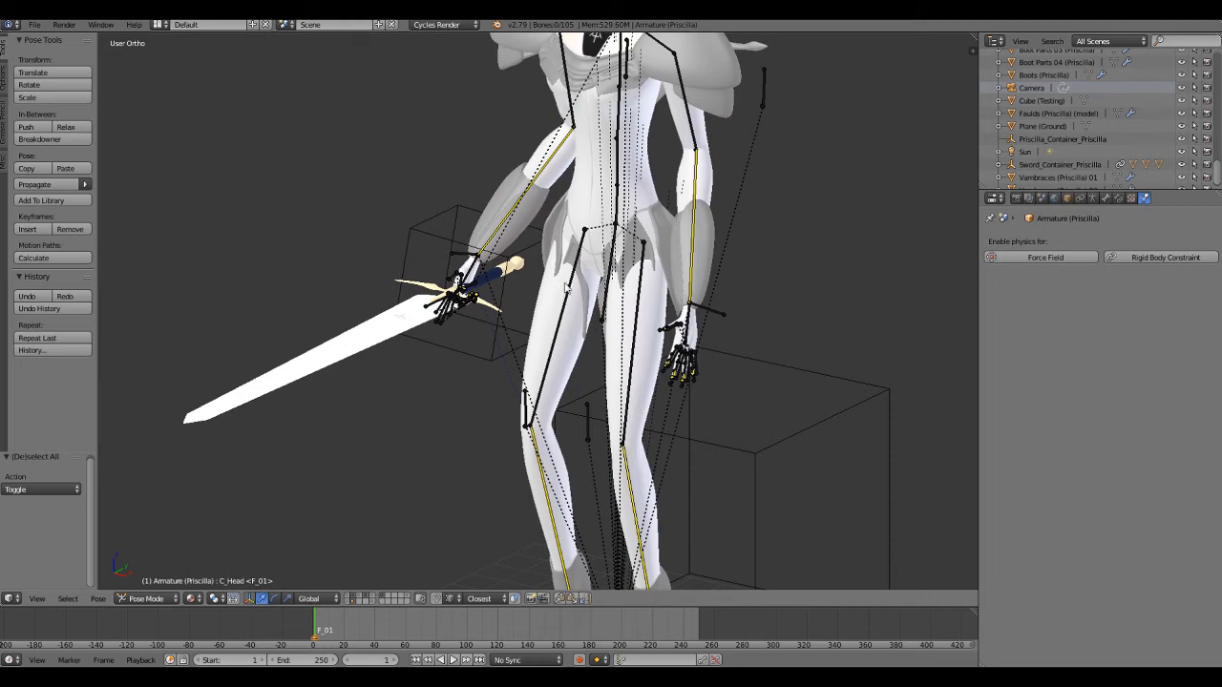
middle_click_drag(573, 282, 623, 399, "shift")
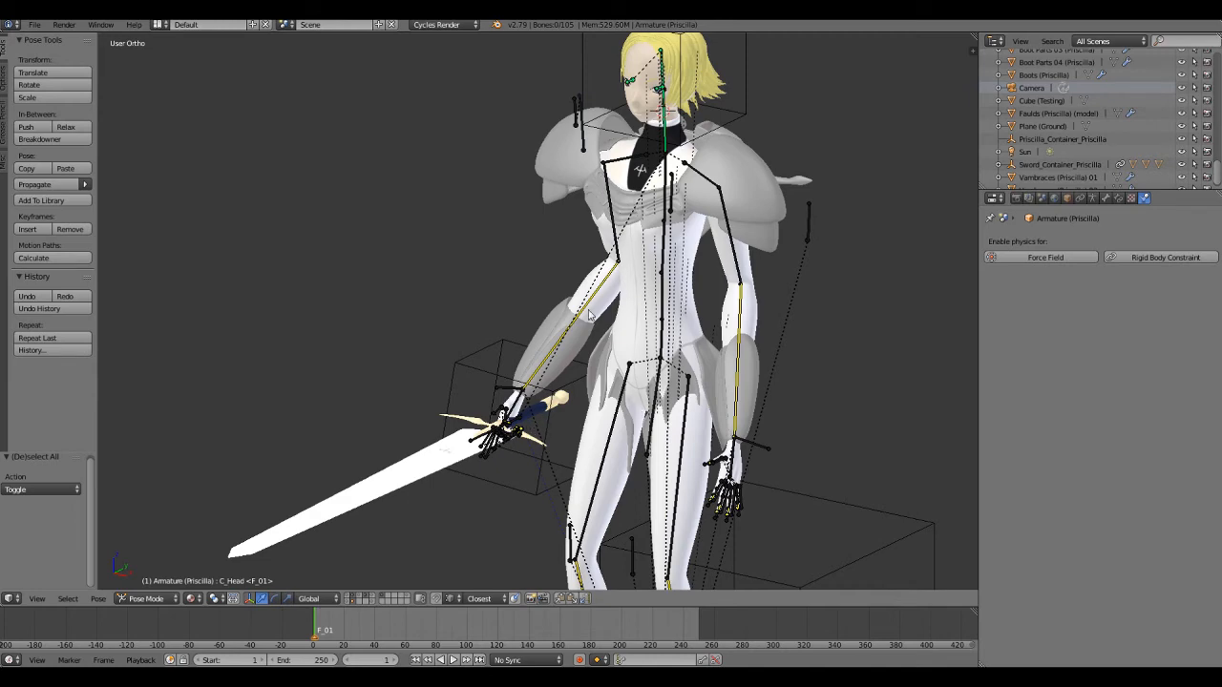
middle_click_drag(585, 224, 649, 393, "shift")
scroll(531, 363, "up", 6)
middle_click_drag(711, 368, 391, 382, "shift")
scroll(674, 354, "down", 2)
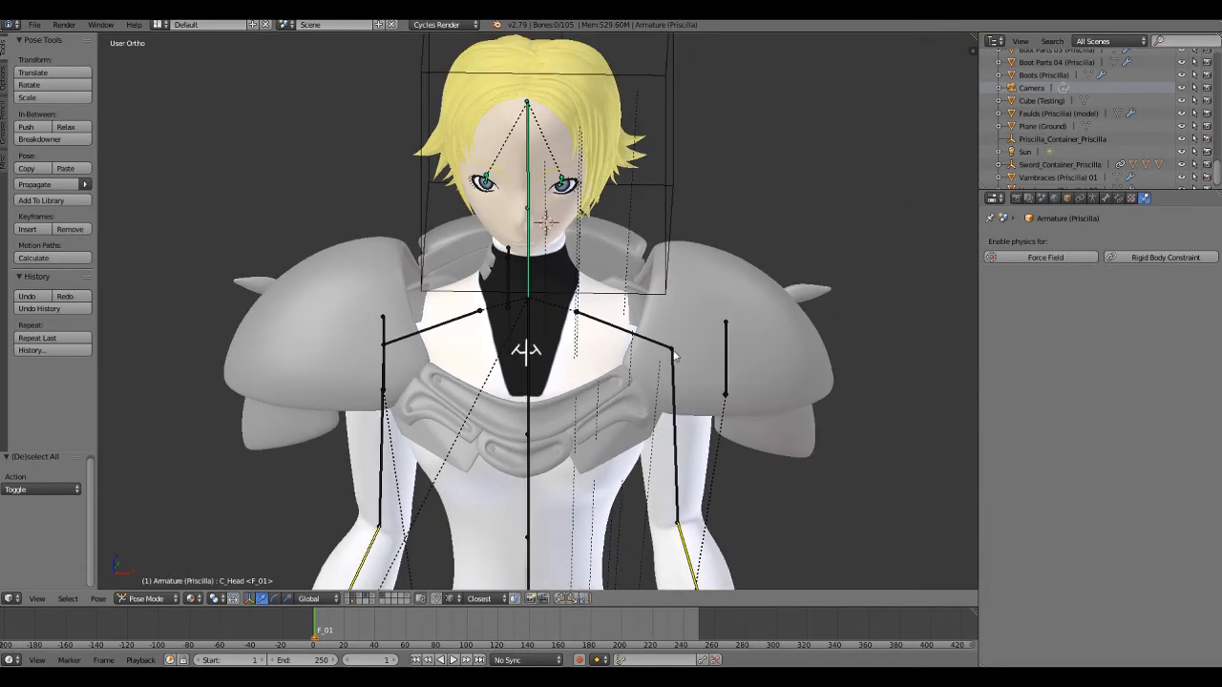
middle_click_drag(641, 369, 640, 371, "shift")
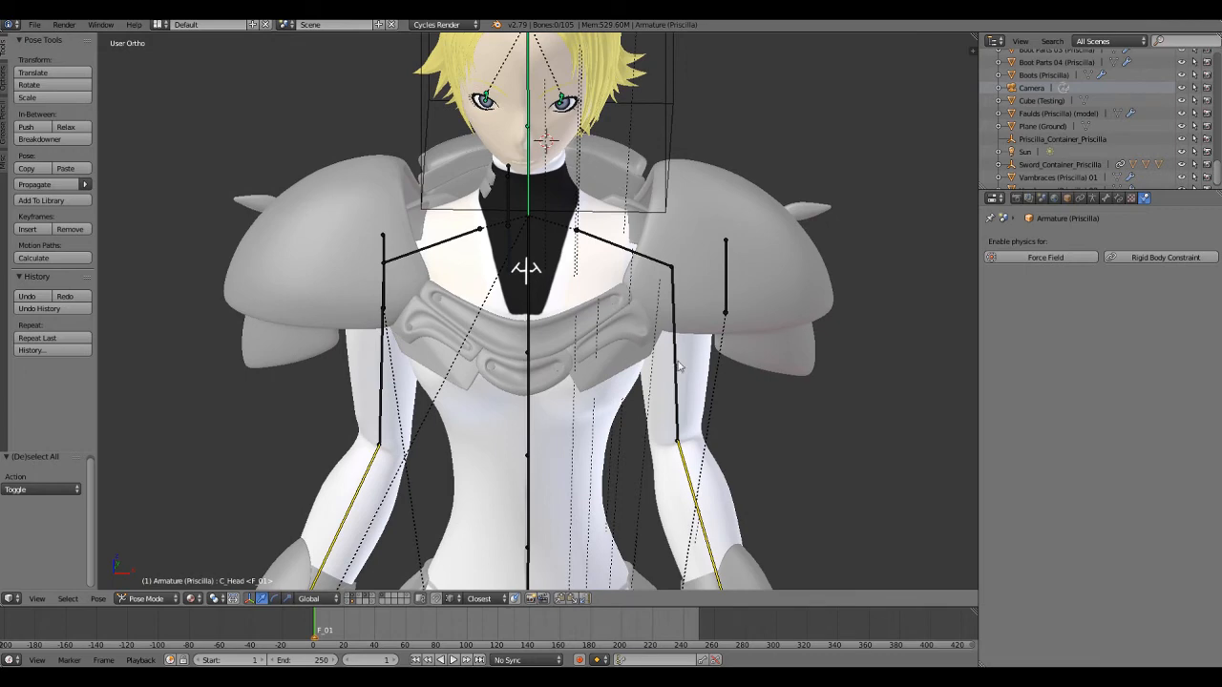
middle_click_drag(633, 423, 597, 419, "shift")
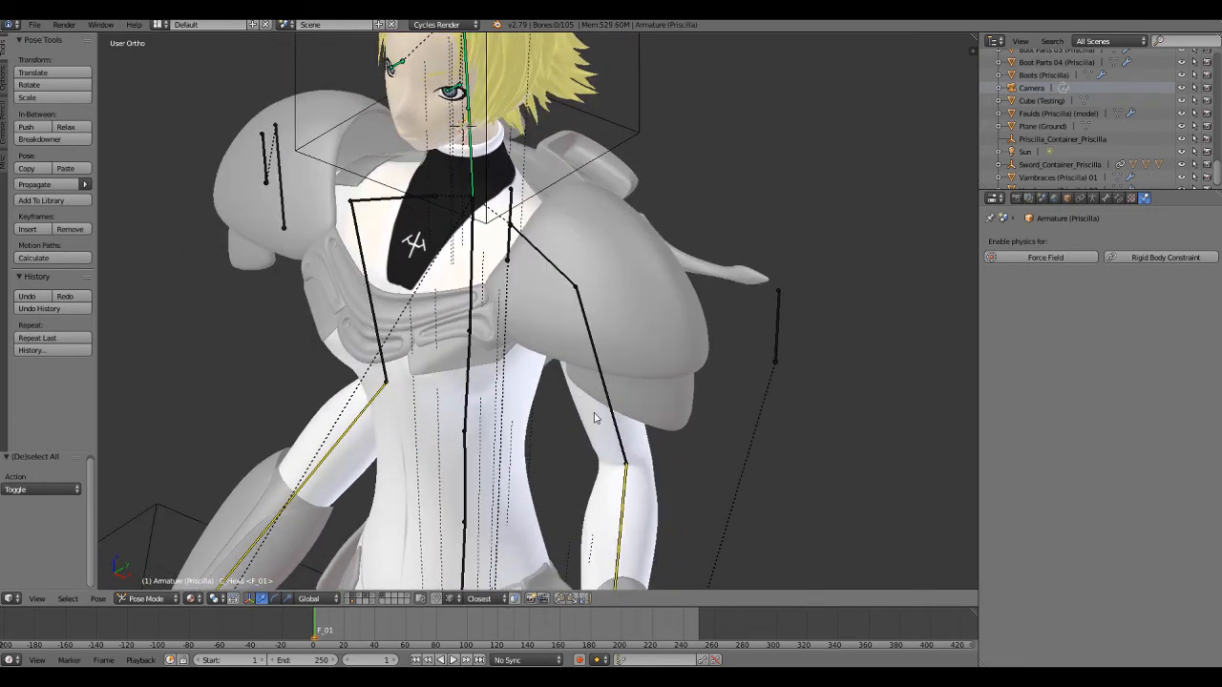
scroll(455, 248, "up", 2)
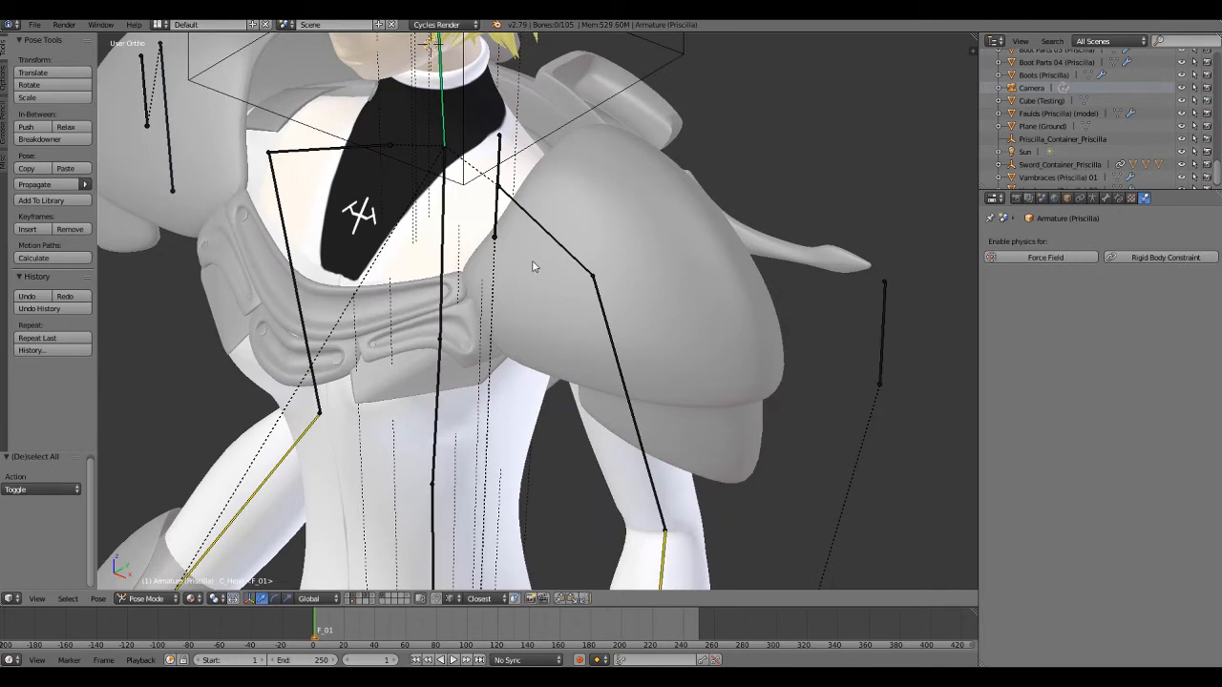
scroll(533, 267, "down", 2)
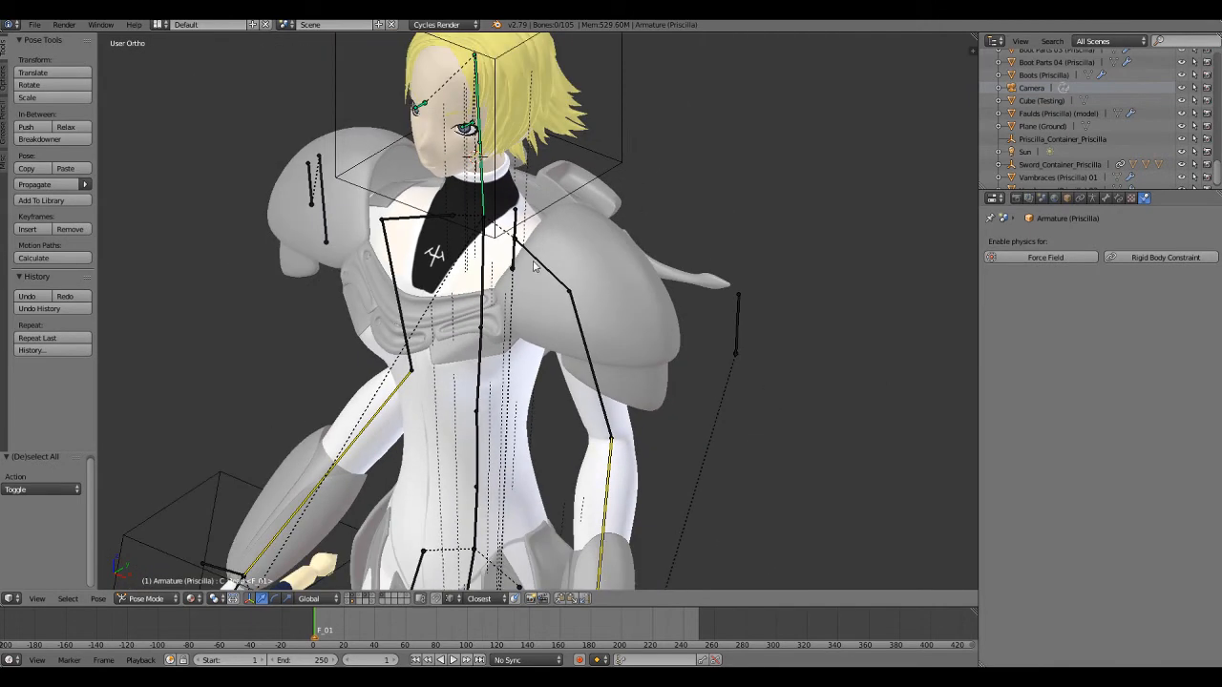
Select the Buckle 01 chest armour mesh and put it into Weight Paint mode.
right_click(446, 308)
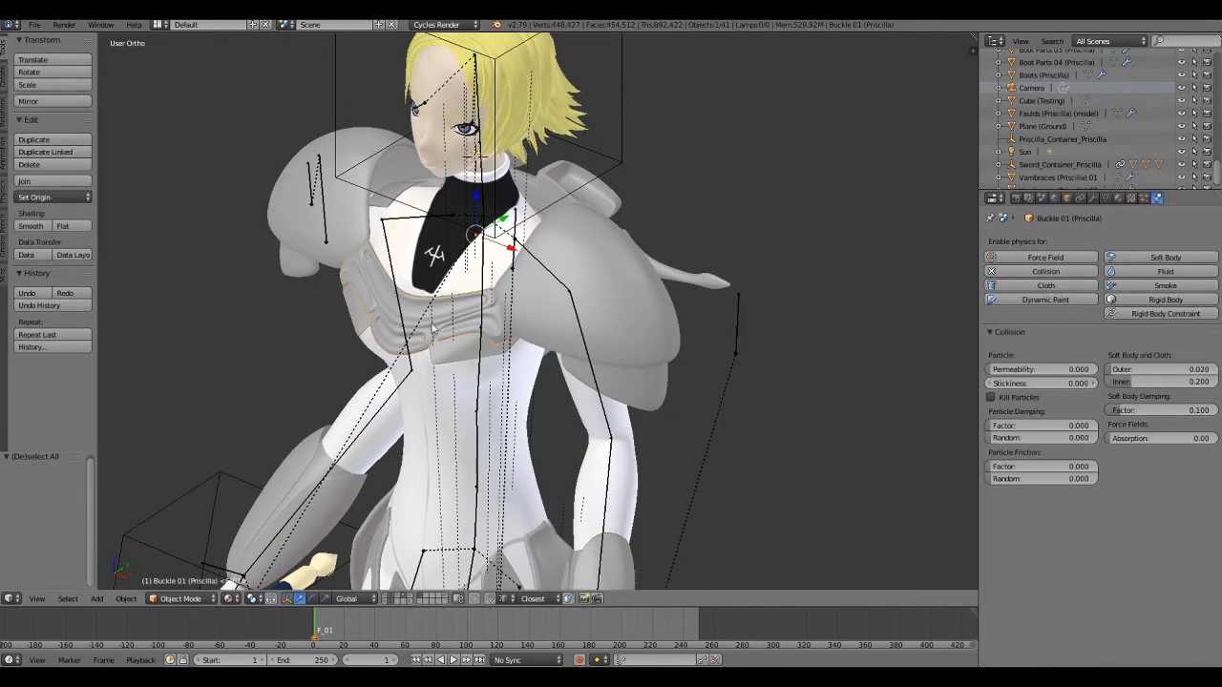
key("ctrl+Tab")
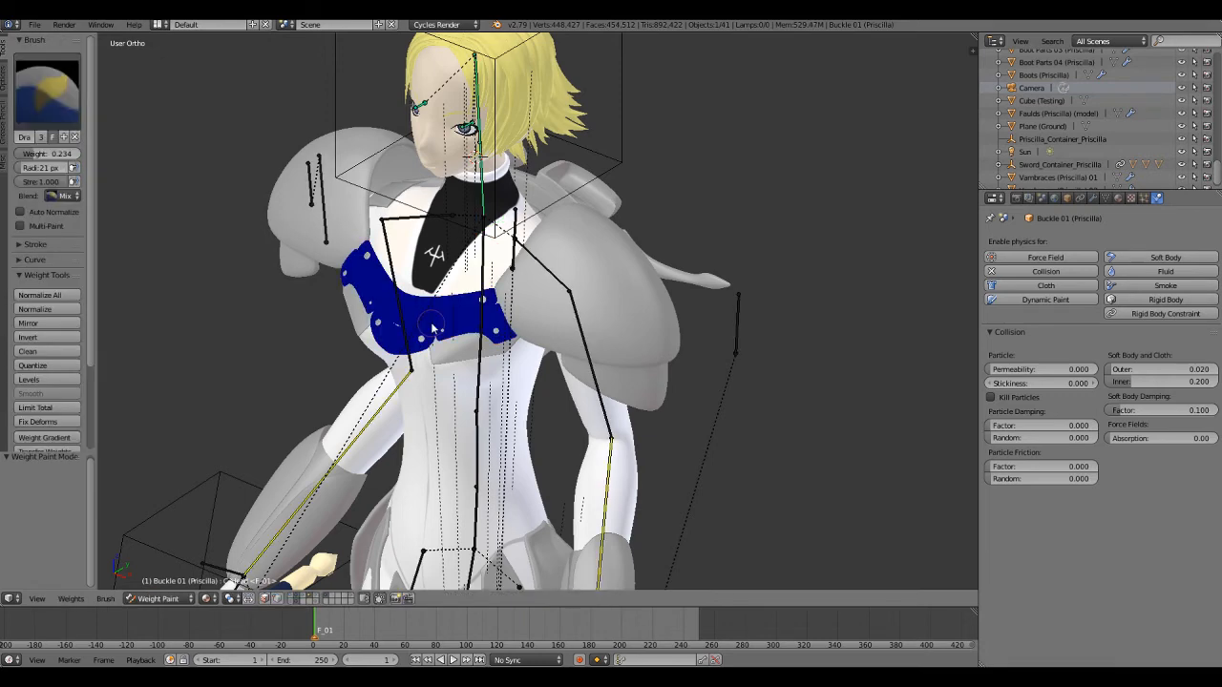
Select the left shoulder bone B_Shoulder_L to show its weight influence on the Buckle 01 chest armour.
right_click(547, 269)
scroll(481, 365, "up", 3)
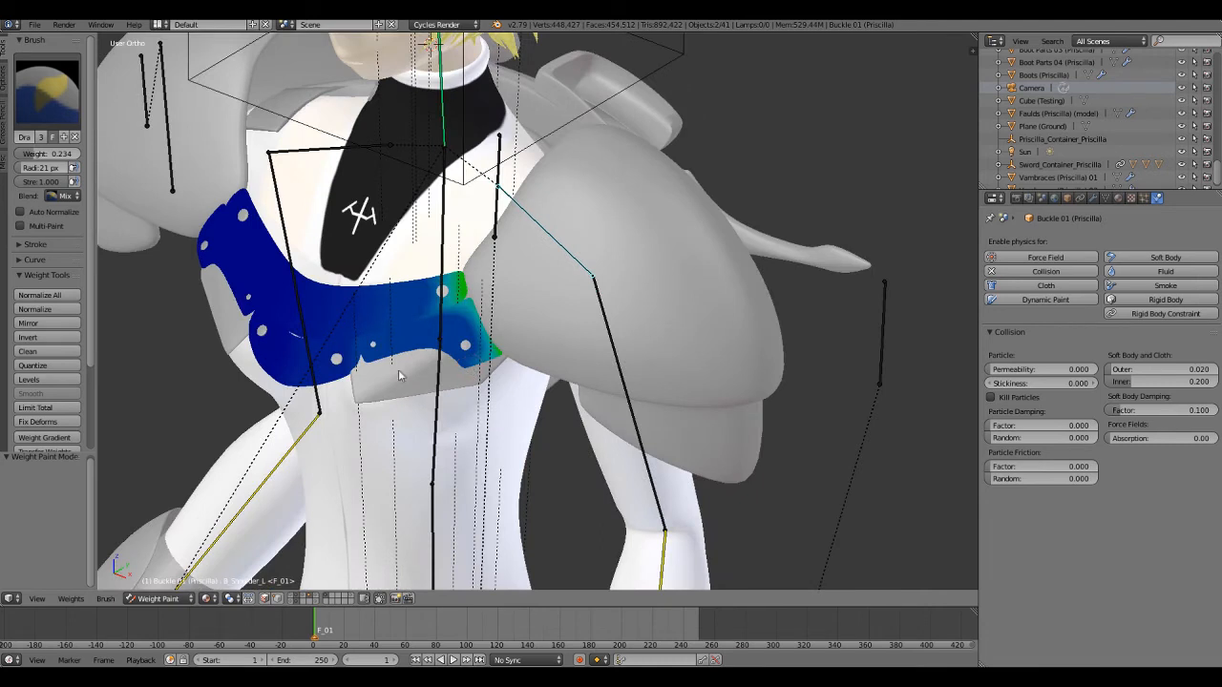
middle_click_drag(403, 369, 558, 359, "shift")
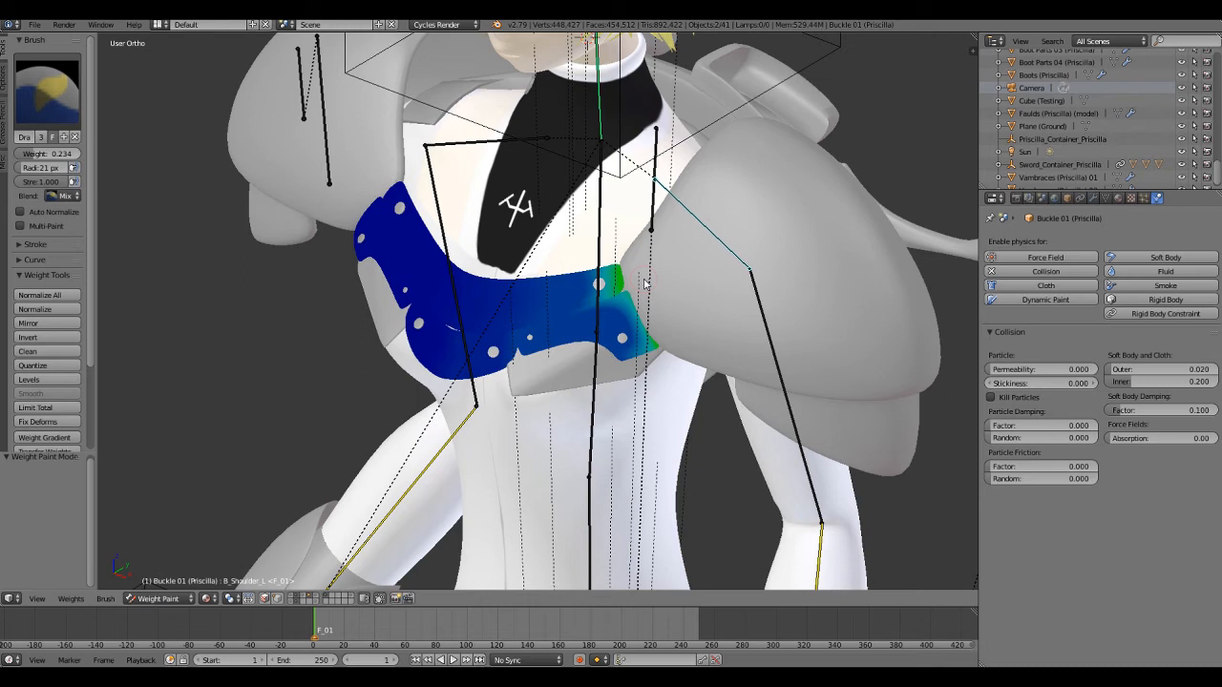
Return the Buckle 01 chest armour to Object Mode, deselect everything, and view the whole posed character with her sword.
key("ctrl+Tab")
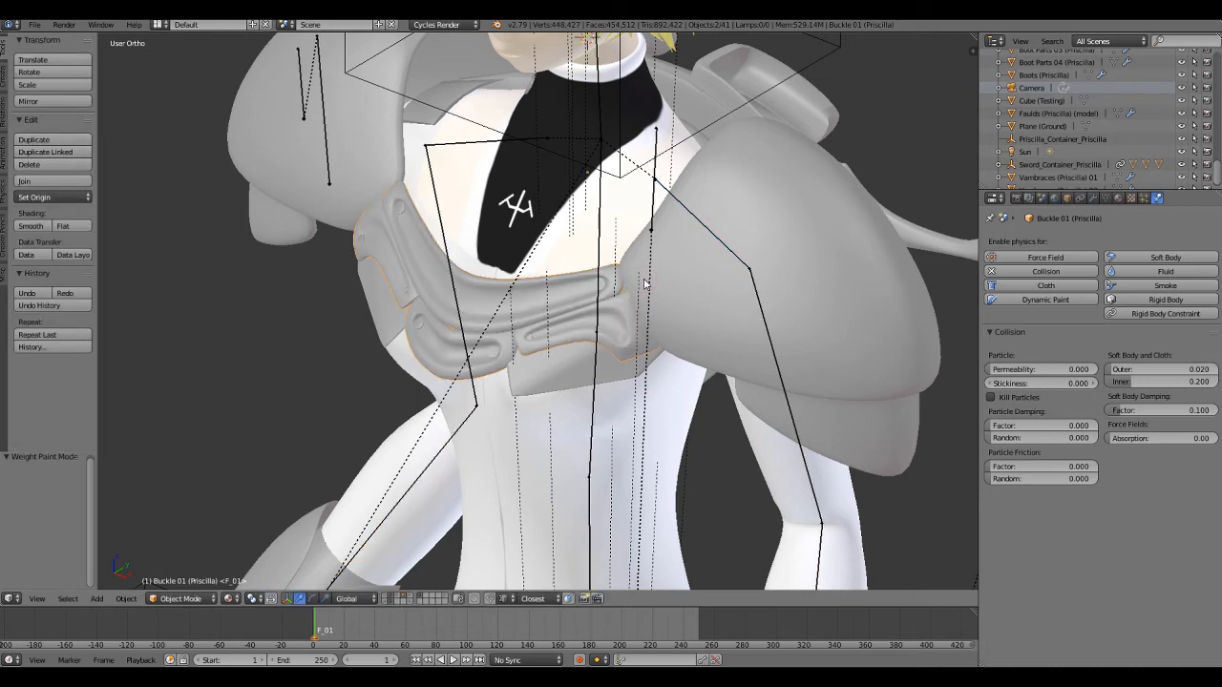
key("a")
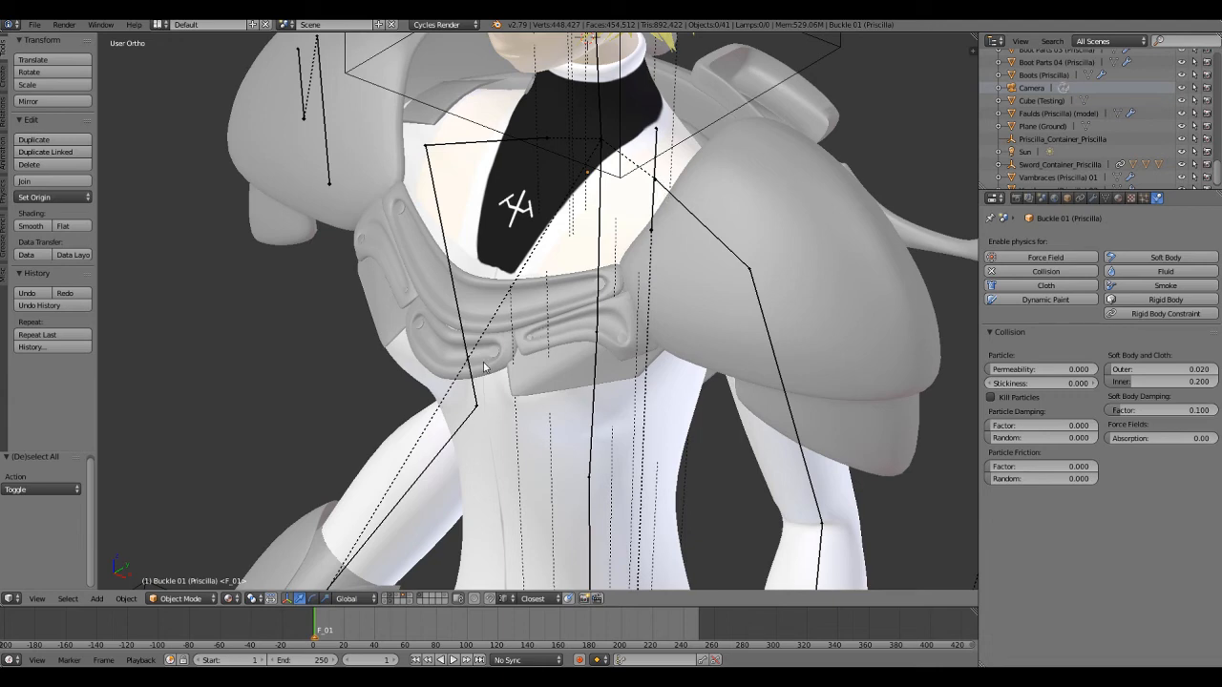
scroll(470, 372, "down", 4)
scroll(470, 372, "down", 2)
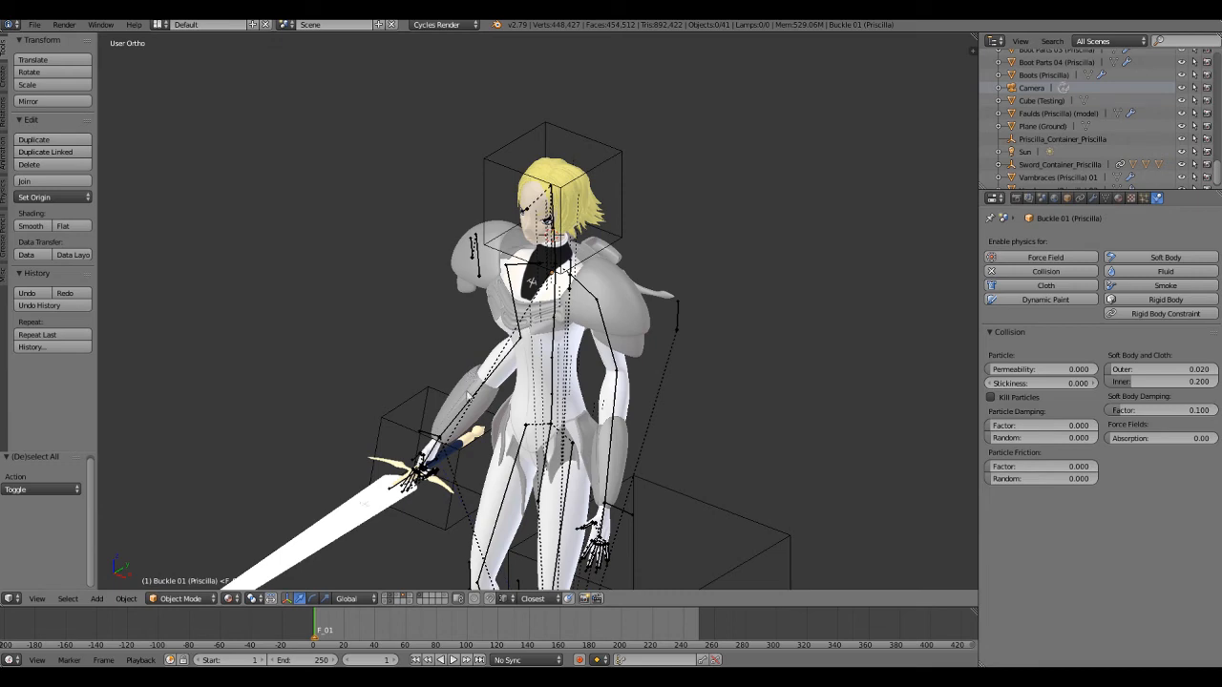
middle_click_drag(472, 393, 495, 310)
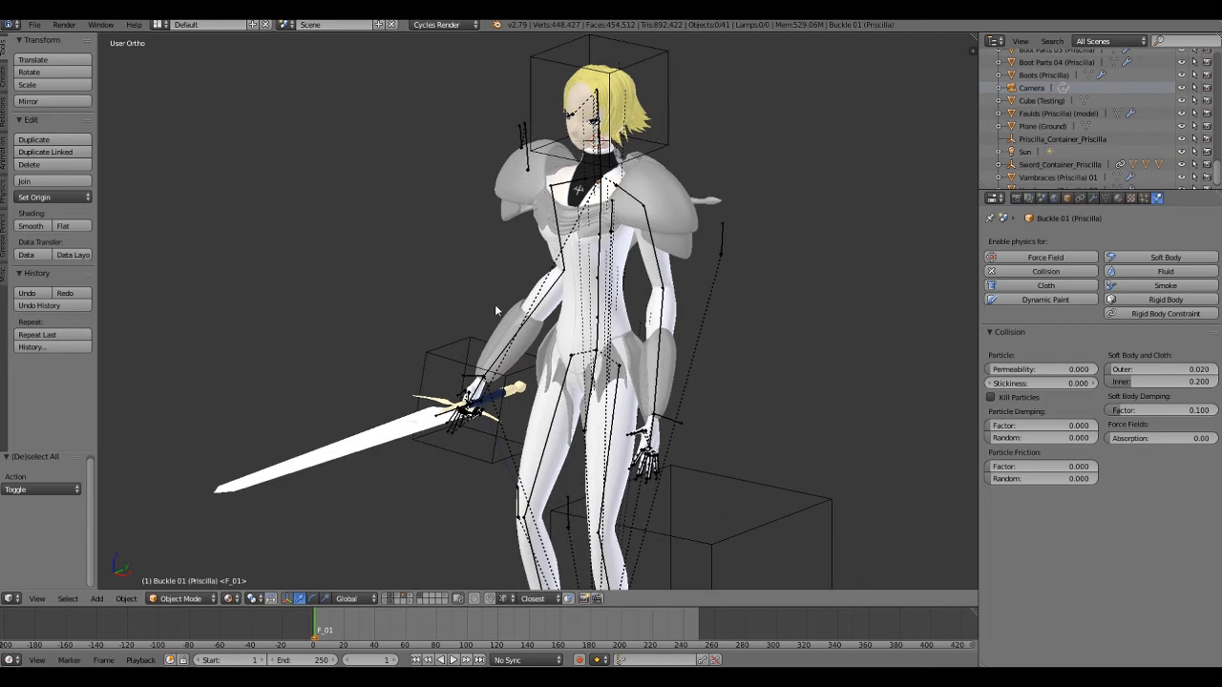